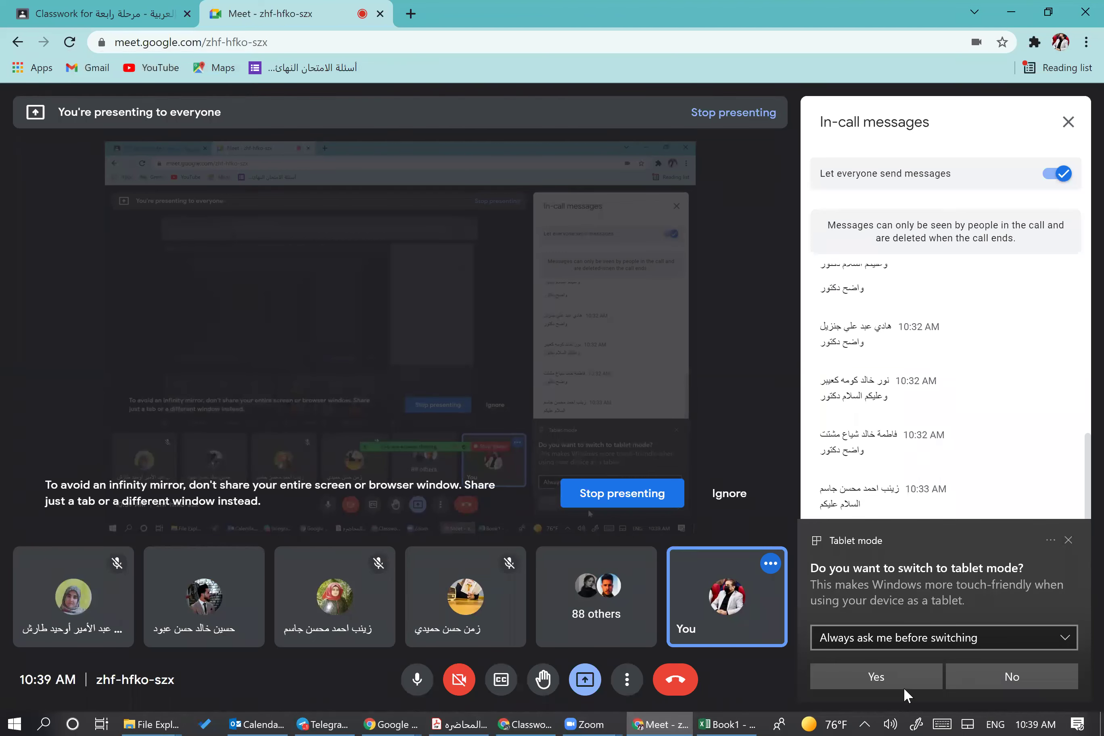
Decline switching to tablet mode and switch to the Book1 workbook in Excel.
{"action": "left_click", "coordinate": [996, 675]}
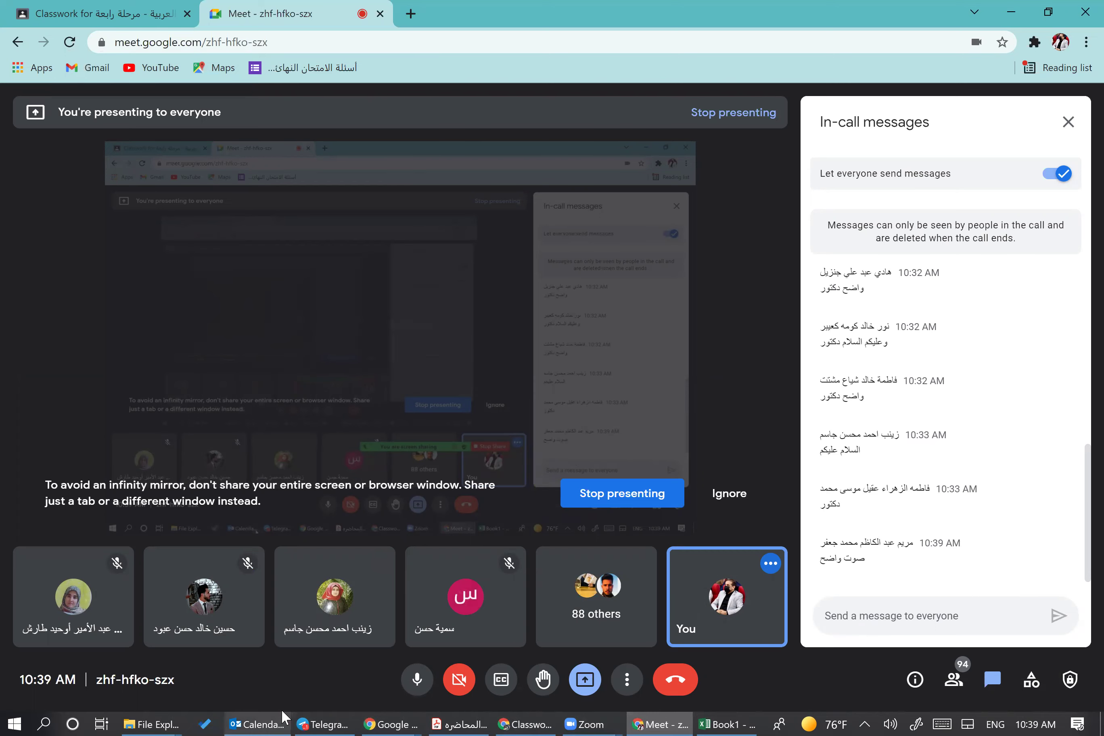
{"action": "left_click", "coordinate": [729, 722]}
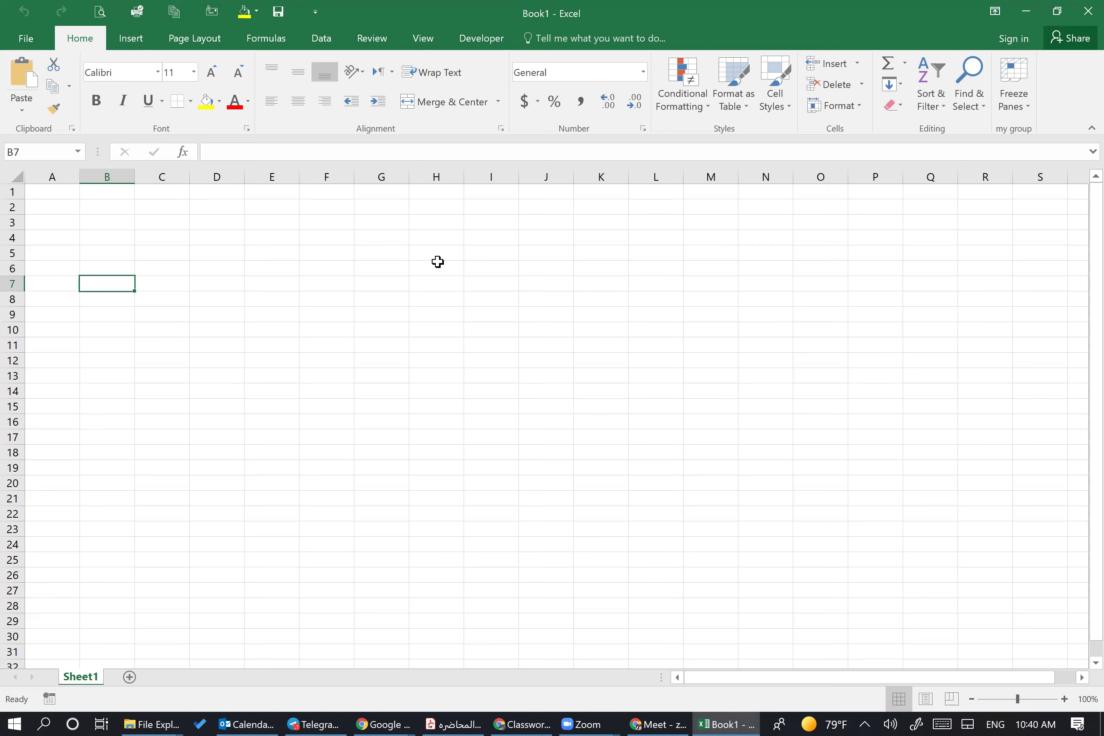
{"action": "left_click", "coordinate": [335, 266]}
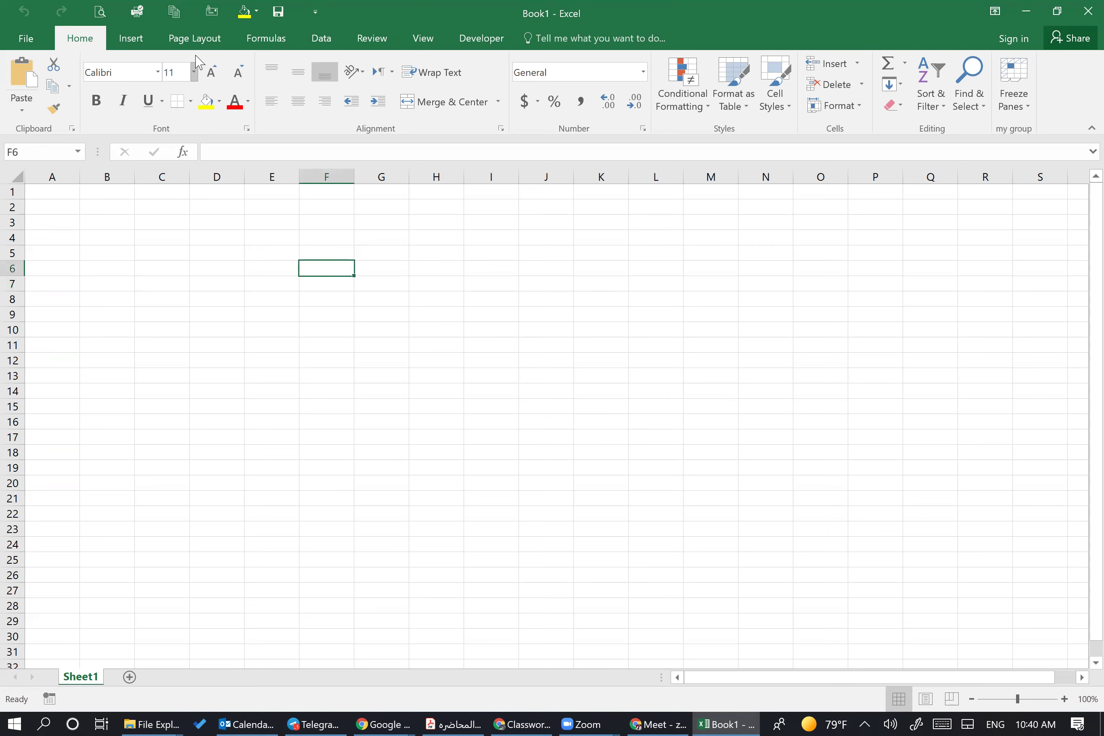
{"action": "left_click", "coordinate": [199, 43]}
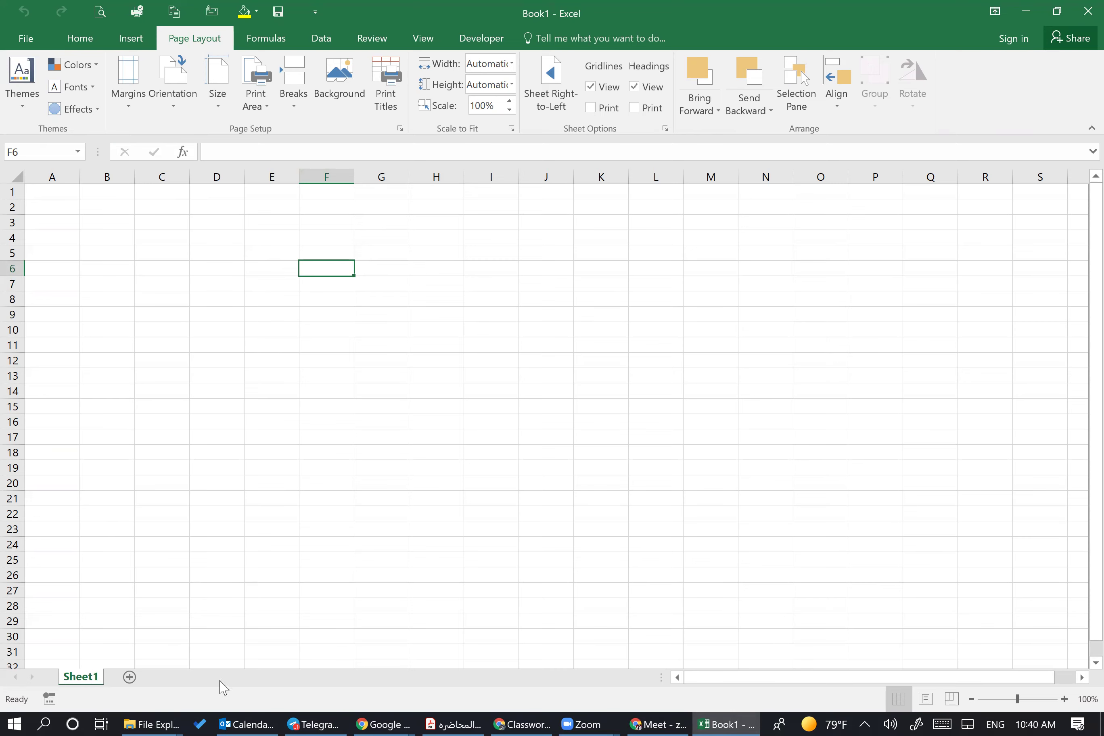
Switch to the Google Meet call, admit the waiting participant, and return to the Book1 workbook.
{"action": "key", "text": "alt+Tab"}
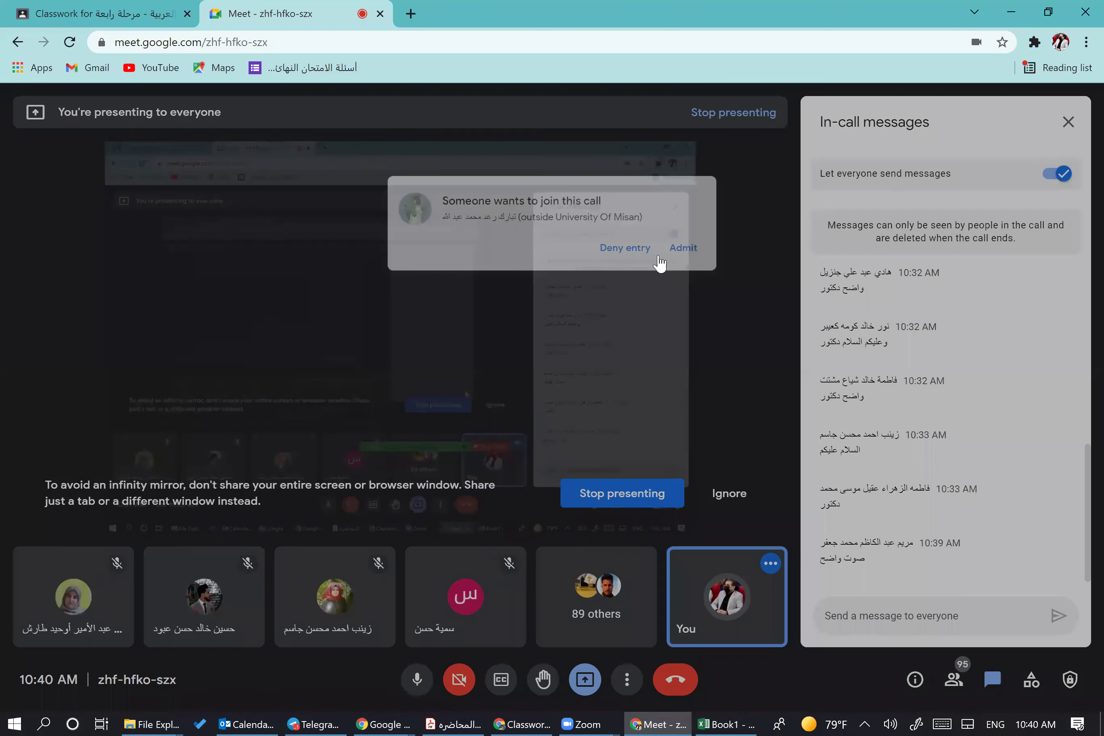
{"action": "left_click", "coordinate": [707, 186]}
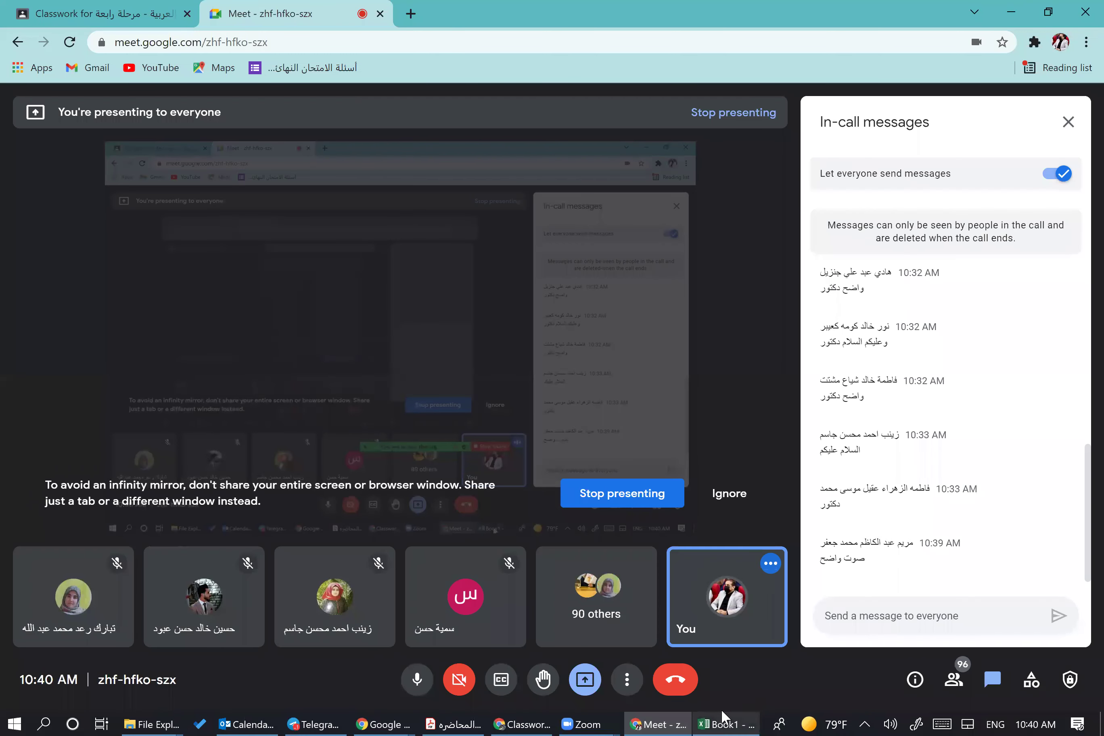
{"action": "left_click", "coordinate": [724, 719]}
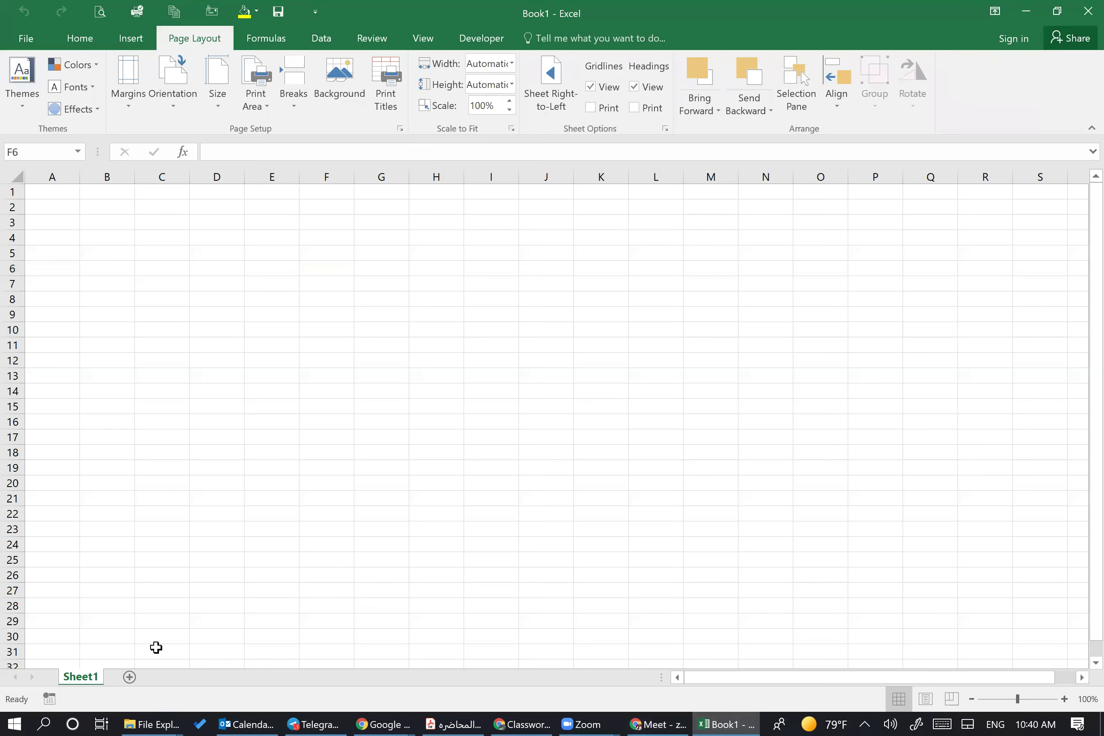
Rename the worksheet Sheet1 as "المرحلة الرابعة".
{"action": "right_click", "coordinate": [89, 684]}
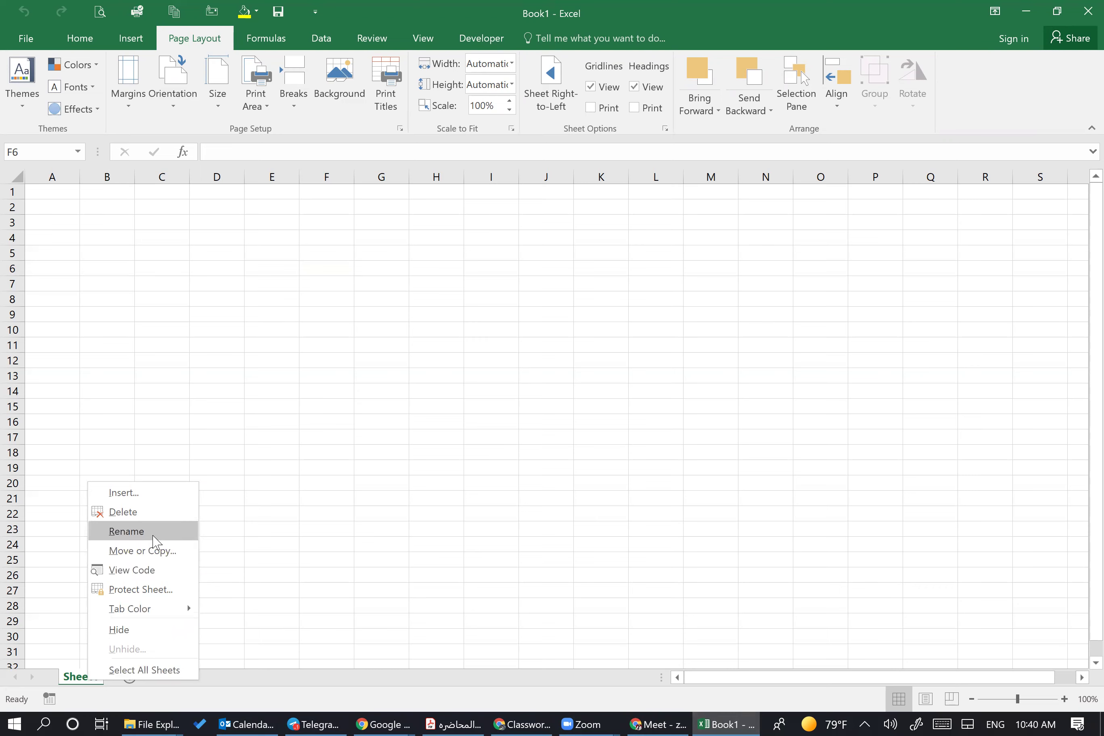
{"action": "left_click", "coordinate": [127, 531]}
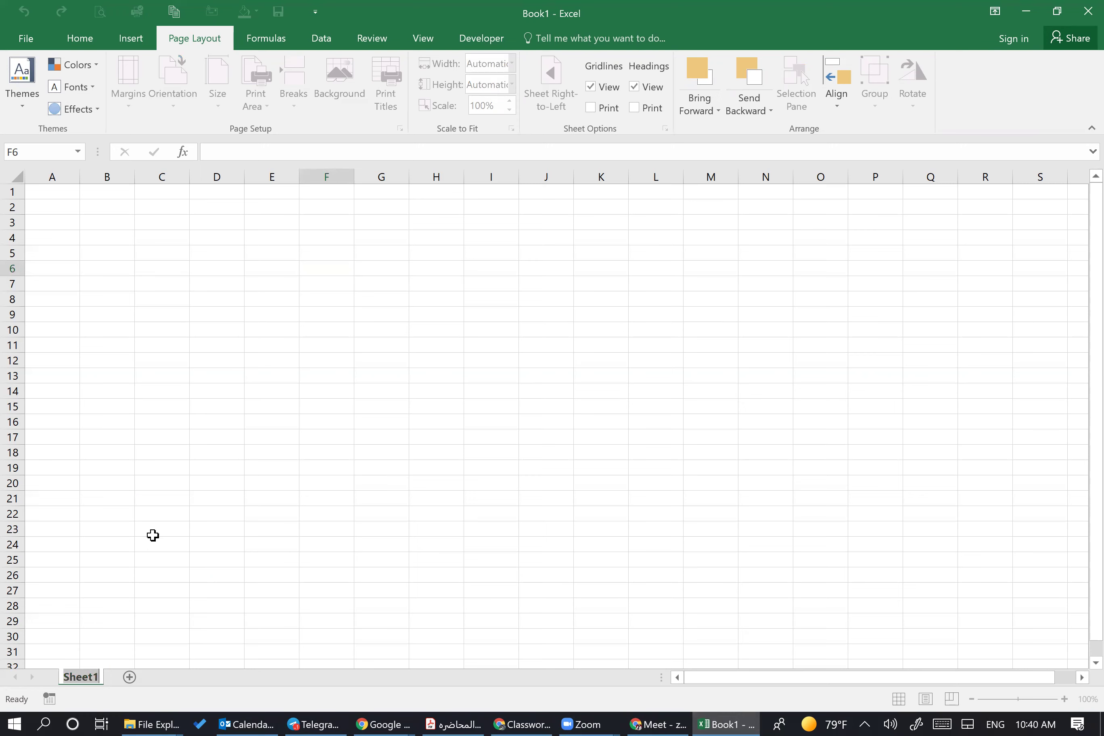
{"action": "key", "text": "Right"}
{"action": "key", "text": "BackSpace"}
{"action": "key", "text": "BackSpace"}
{"action": "key", "text": "BackSpace"}
{"action": "key", "text": "BackSpace"}
{"action": "key", "text": "BackSpace"}
{"action": "key", "text": "BackSpace"}
{"action": "type", "text": "المرج"}
{"action": "type", "text": "لة الرابة"}
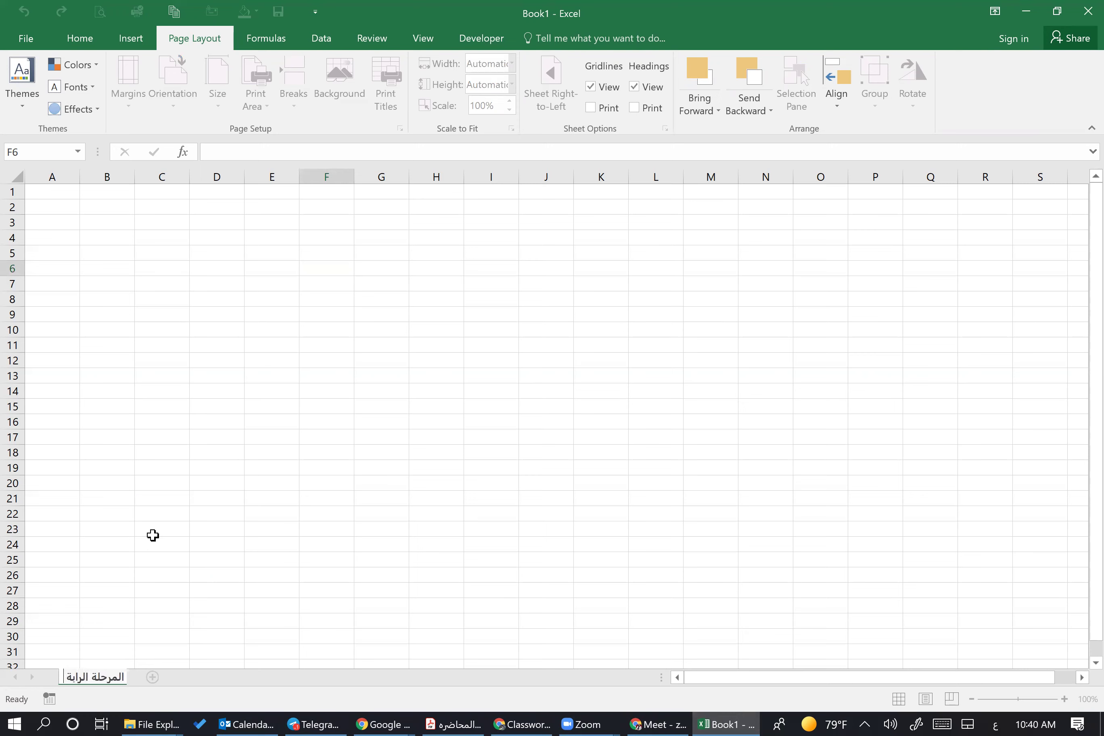
{"action": "key", "text": "BackSpace"}
{"action": "key", "text": "BackSpace"}
{"action": "type", "text": "بعة"}
{"action": "key", "text": "Return"}
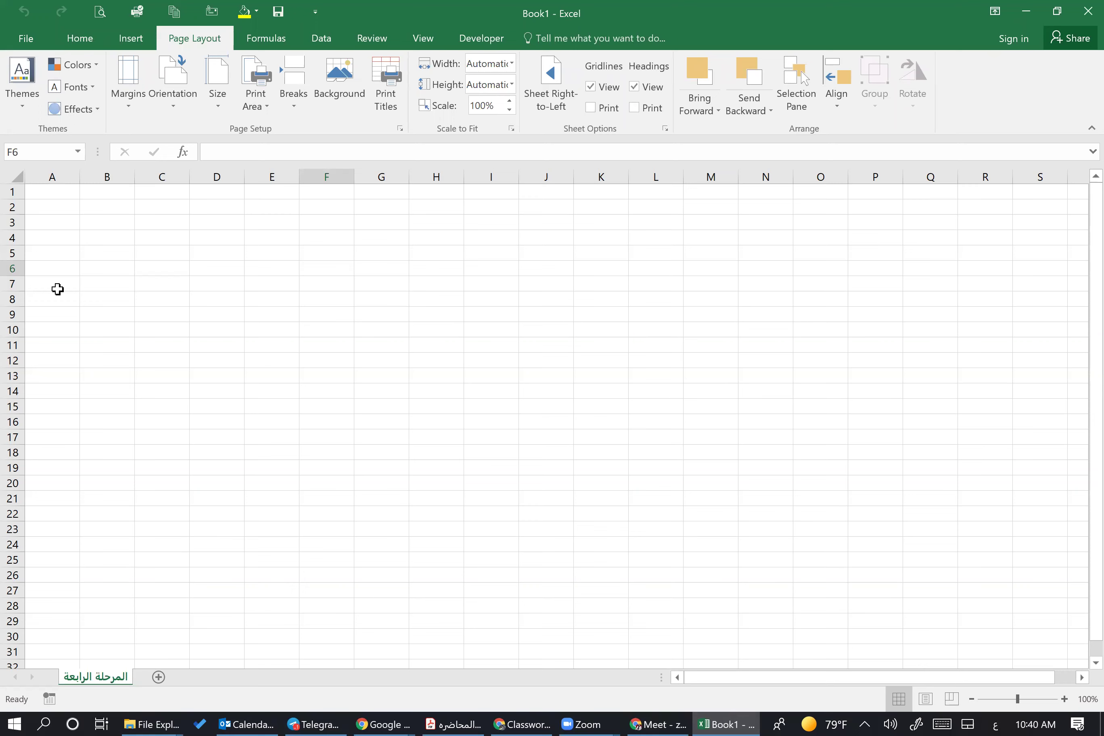
Enter the column headings الاسم, العمر and المرحلة in cells A1, B1 and C1.
{"action": "left_click", "coordinate": [46, 224]}
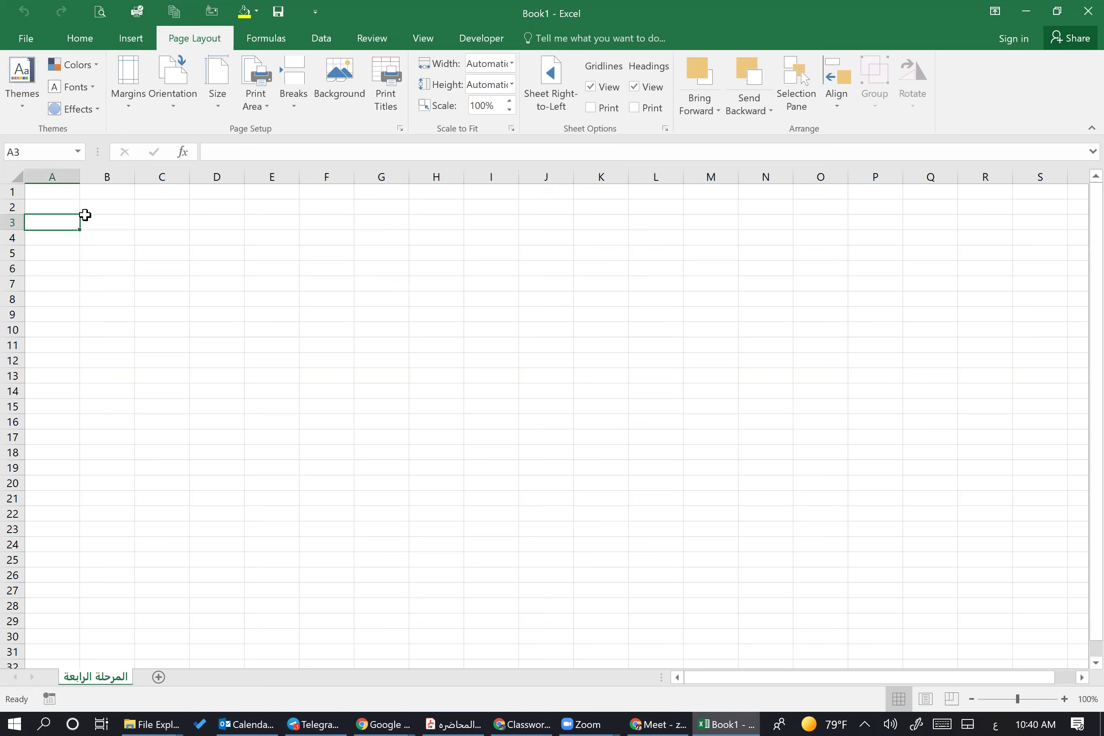
{"action": "left_click", "coordinate": [56, 194]}
{"action": "type", "text": "الاسم"}
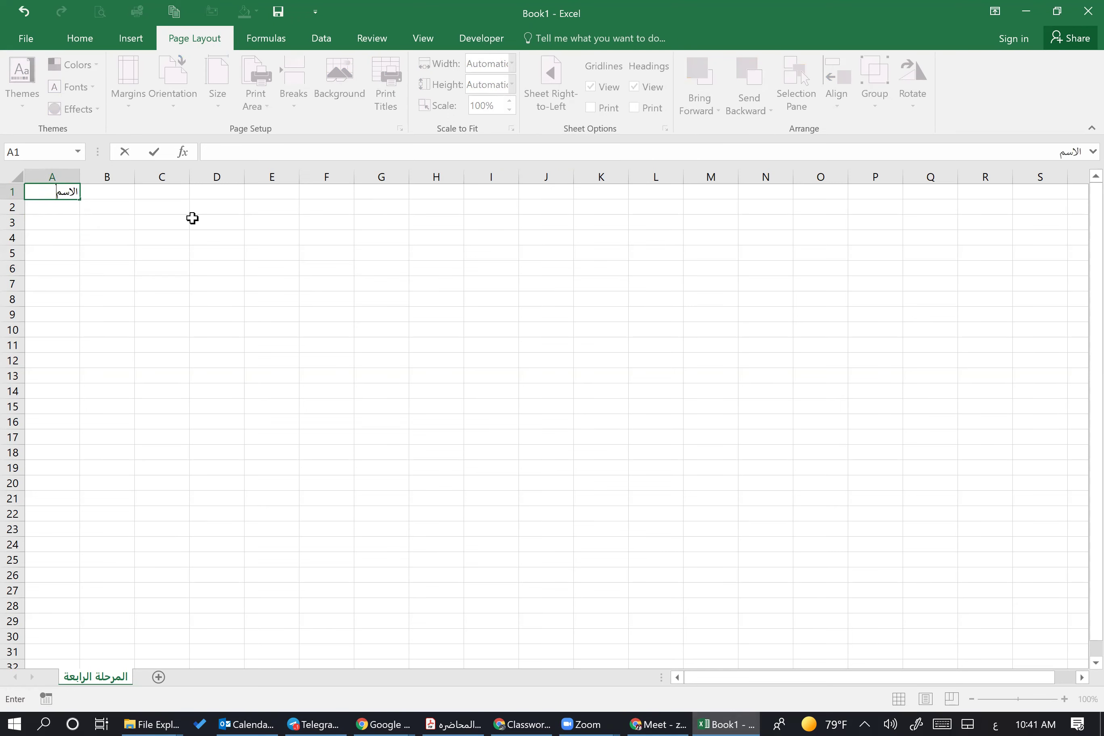
{"action": "key", "text": "Tab"}
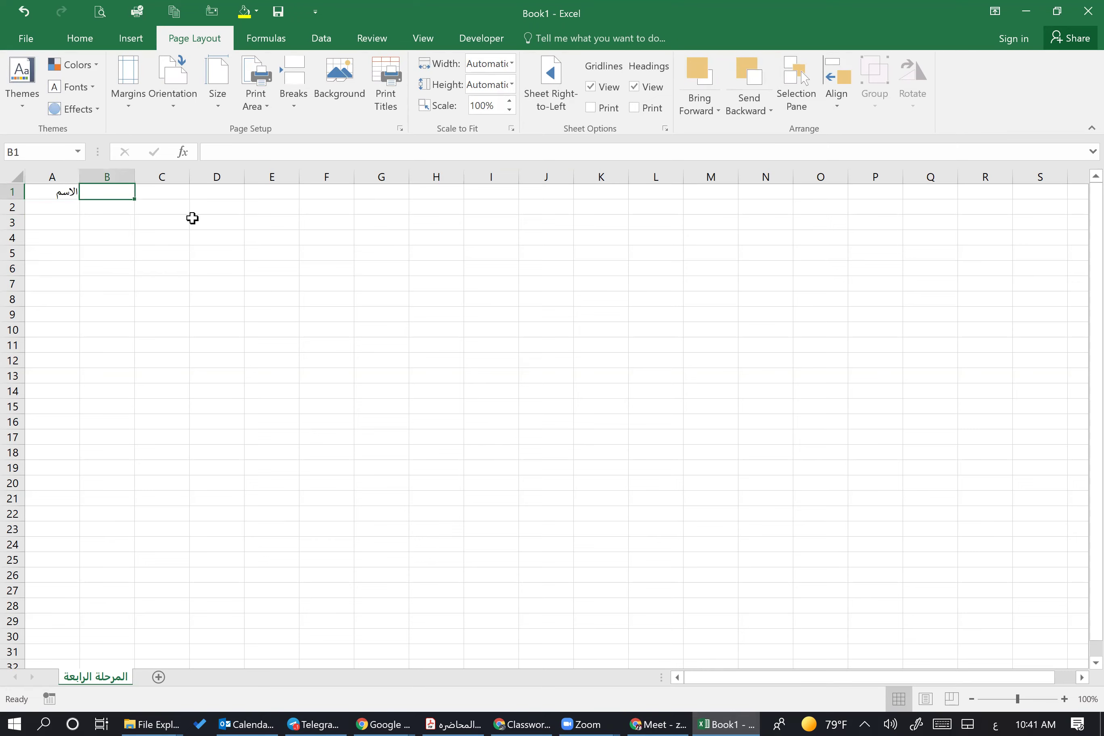
{"action": "scroll", "coordinate": [400, 285], "scroll_direction": "up", "scroll_amount": 8, "text": "ctrl"}
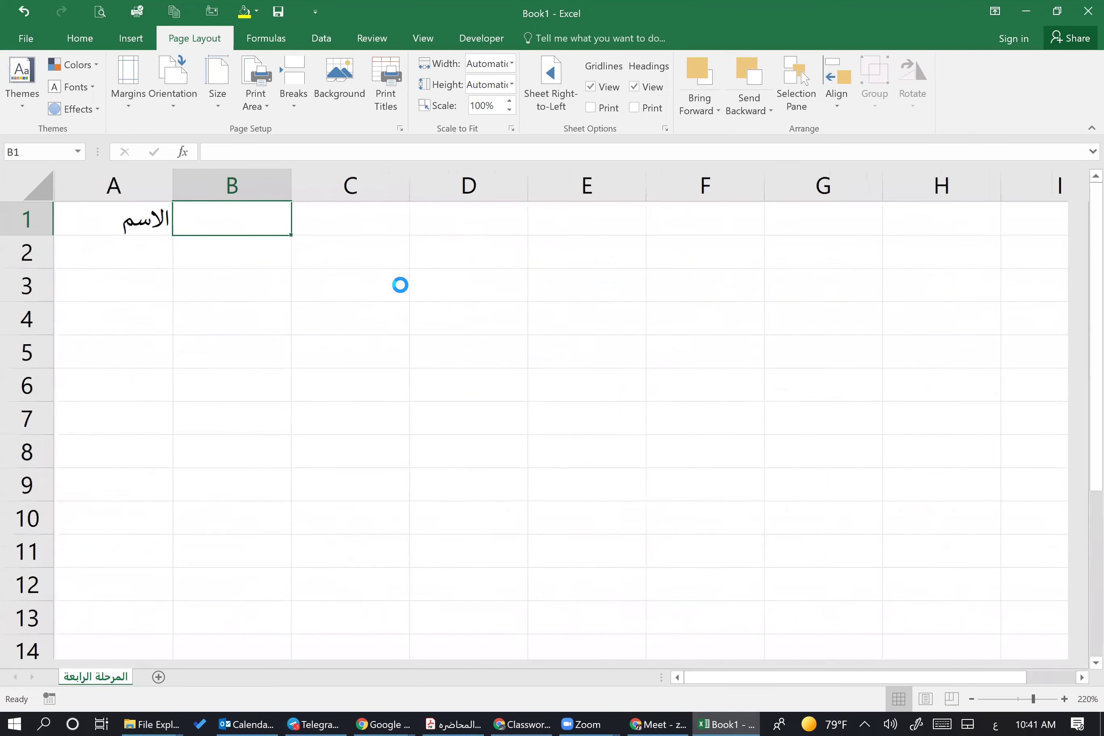
{"action": "scroll", "coordinate": [400, 285], "scroll_direction": "up", "scroll_amount": 11, "text": "ctrl"}
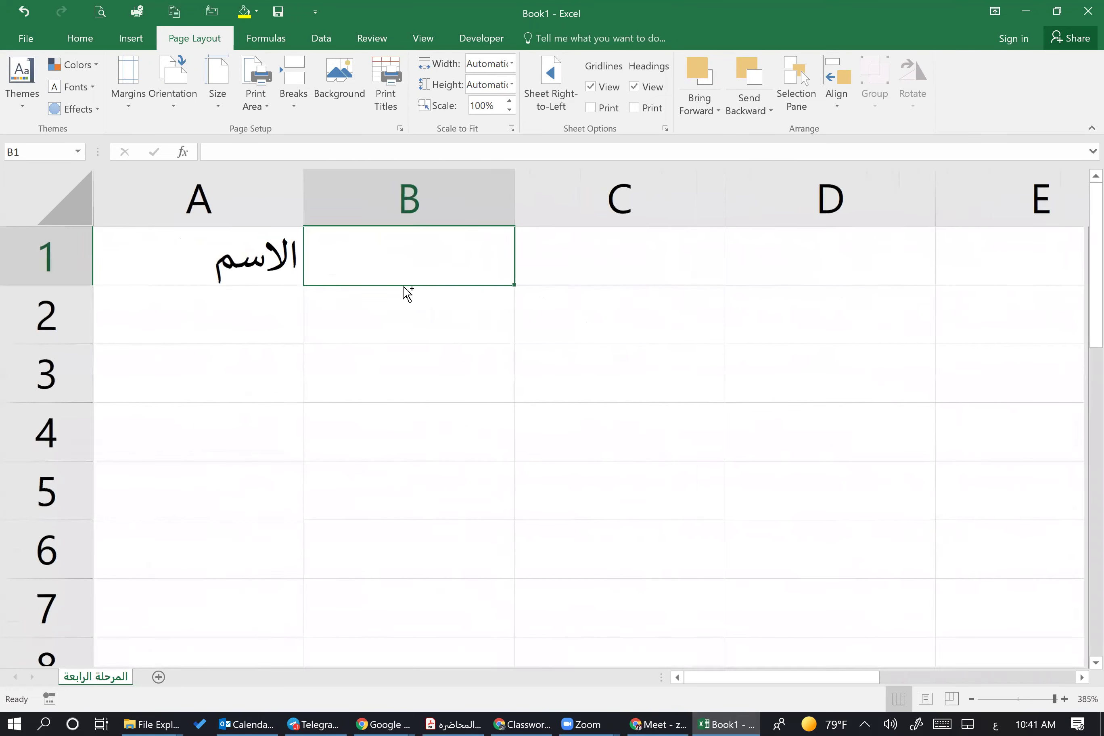
{"action": "scroll", "coordinate": [408, 293], "scroll_direction": "up", "scroll_amount": 1, "text": "ctrl"}
{"action": "type", "text": "العمر"}
{"action": "left_click", "coordinate": [680, 285]}
{"action": "type", "text": "المرحلة"}
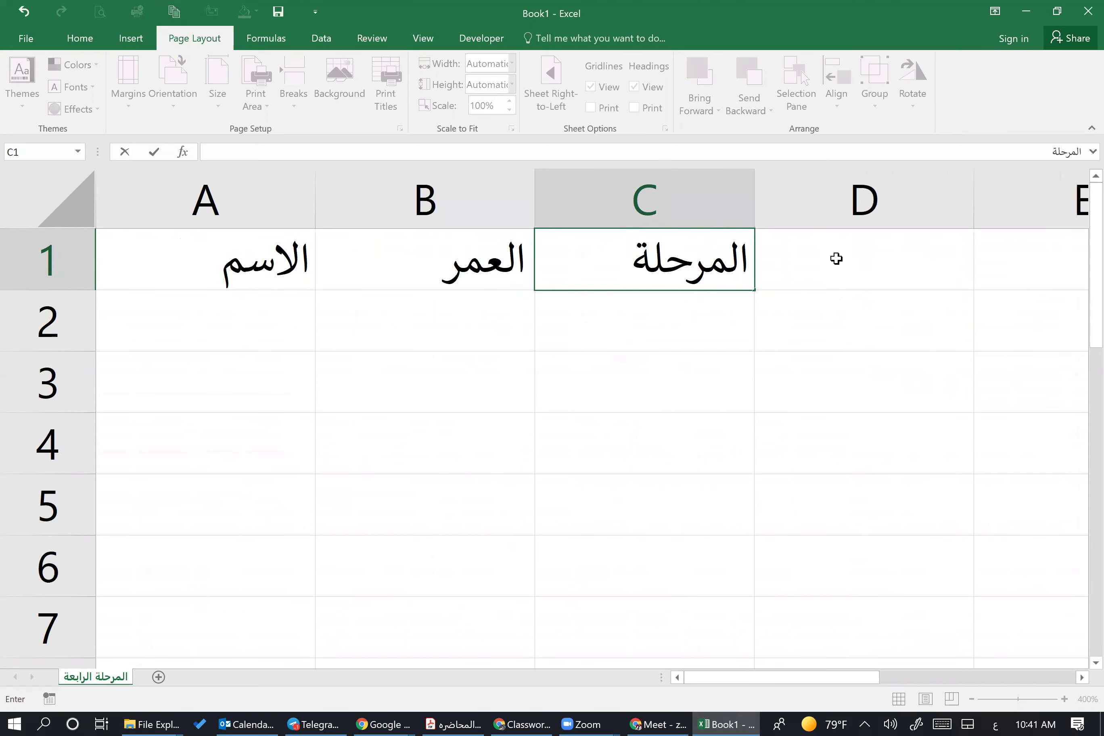
{"action": "left_click", "coordinate": [804, 311]}
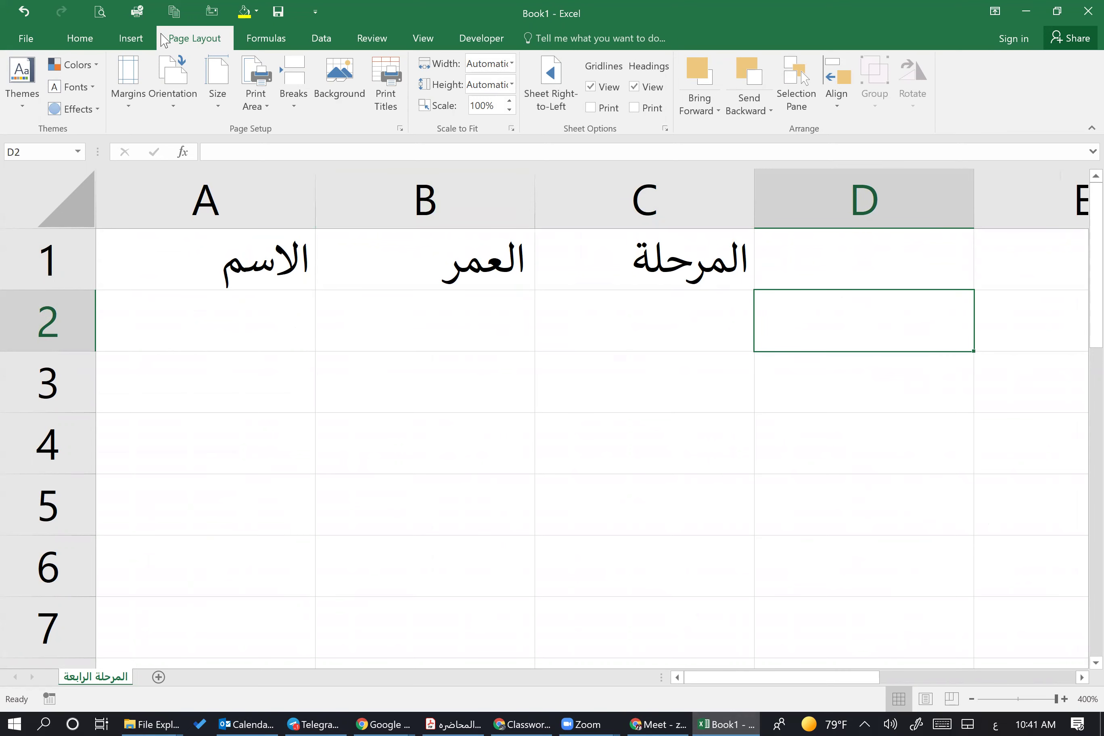
Switch the sheet direction to right-to-left.
{"action": "left_click", "coordinate": [84, 42]}
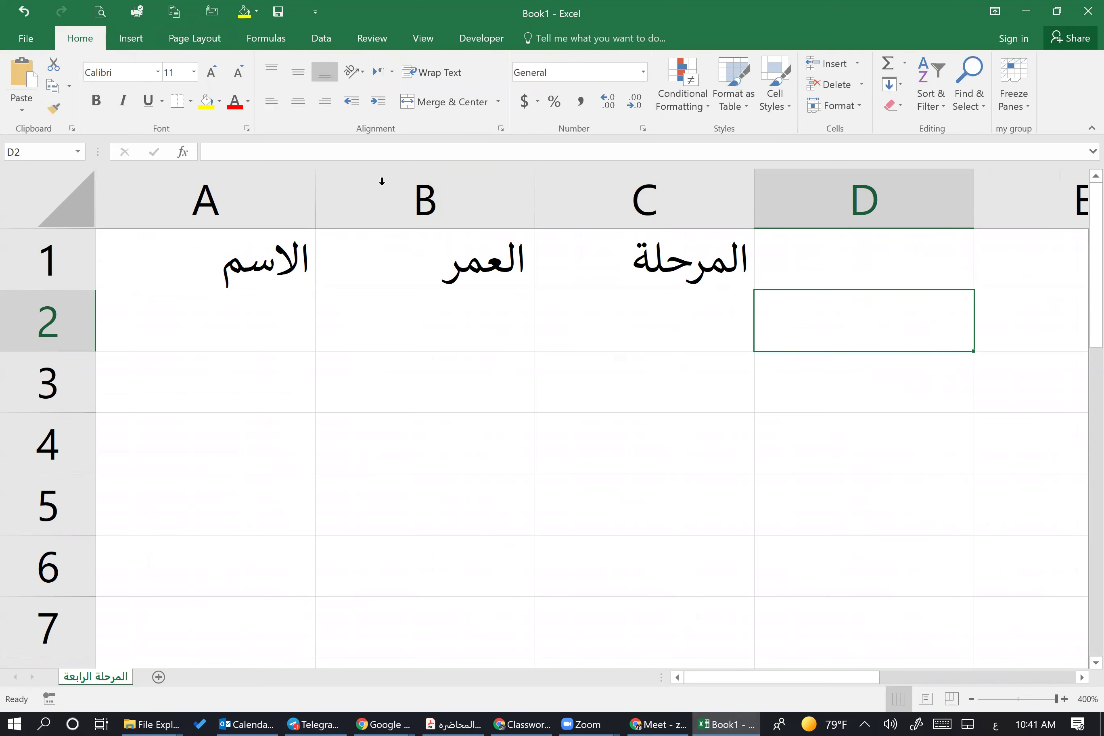
{"action": "left_click", "coordinate": [196, 40]}
{"action": "left_click", "coordinate": [561, 84]}
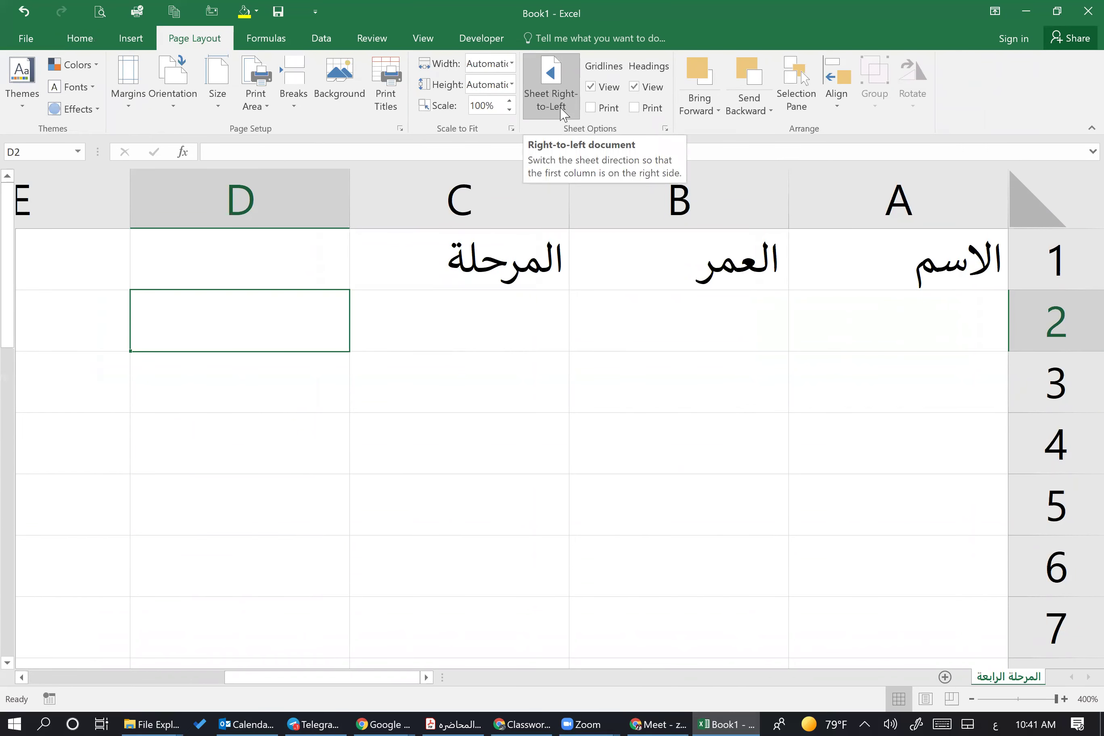
{"action": "left_click", "coordinate": [762, 316]}
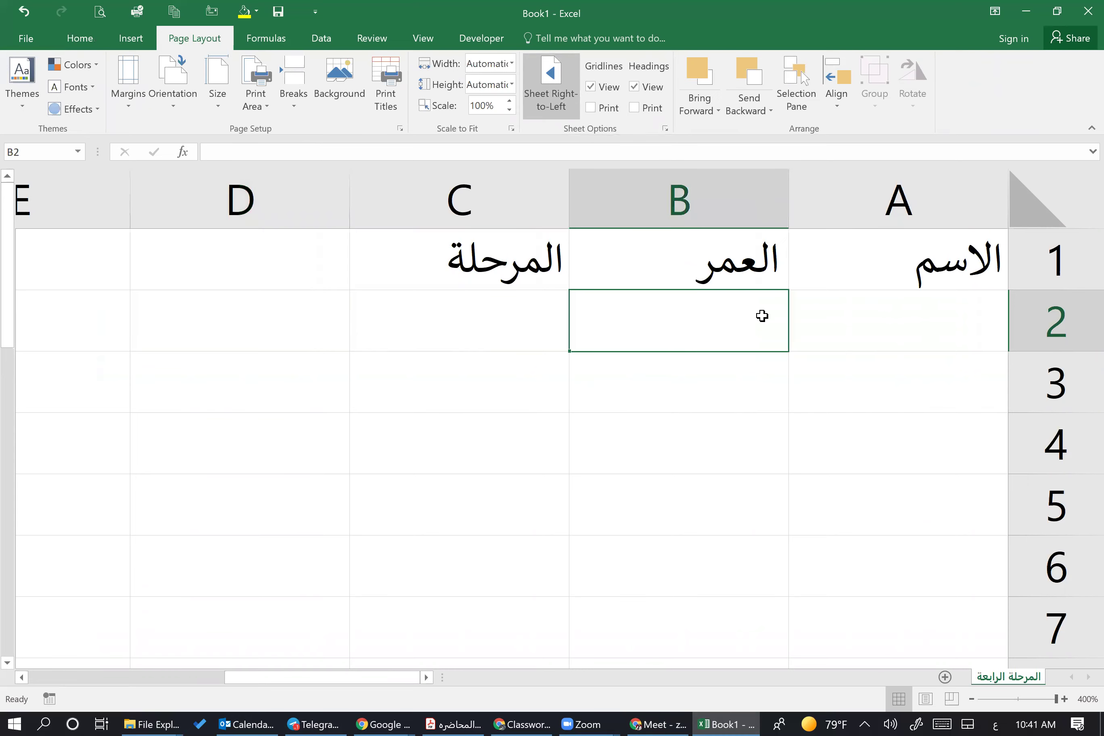
Enter ع in cell A2 under the الاسم heading.
{"action": "left_click", "coordinate": [937, 335]}
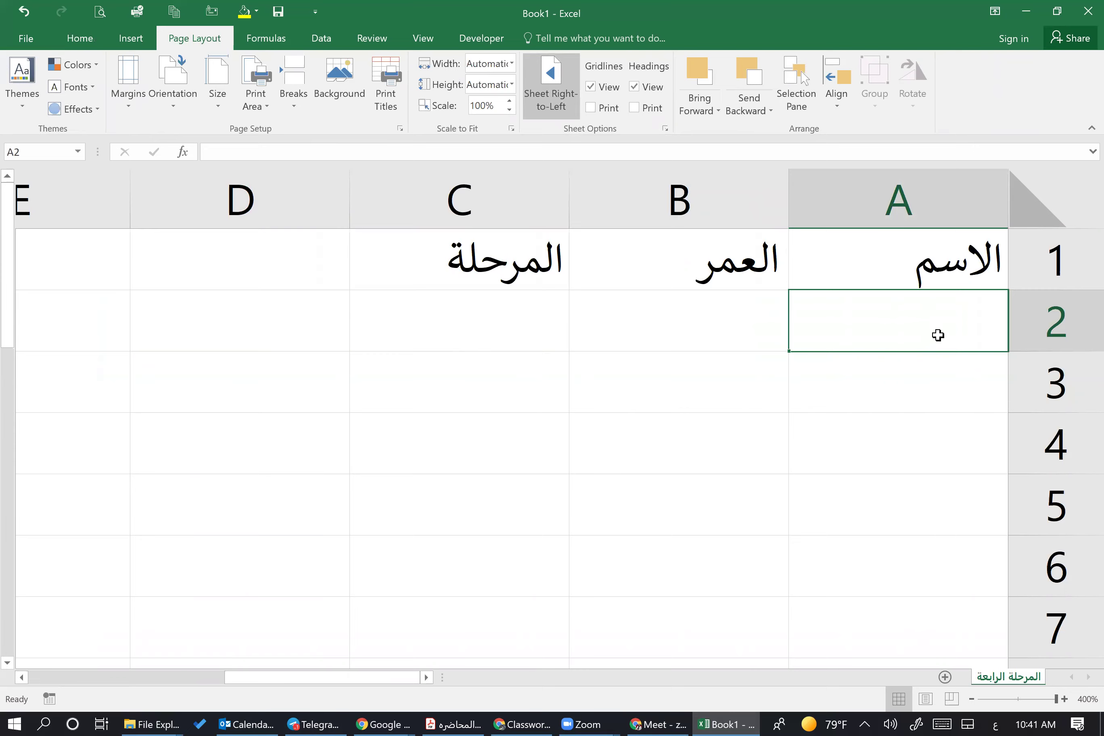
{"action": "type", "text": "ع"}
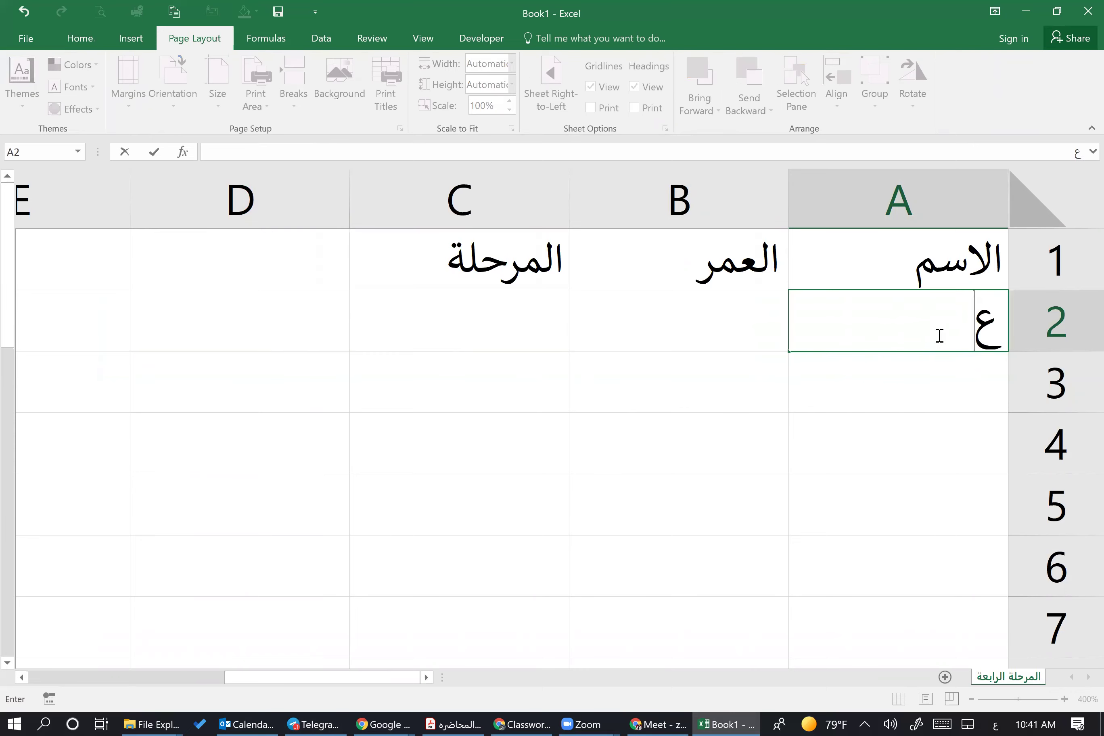
{"action": "key", "text": "Return"}
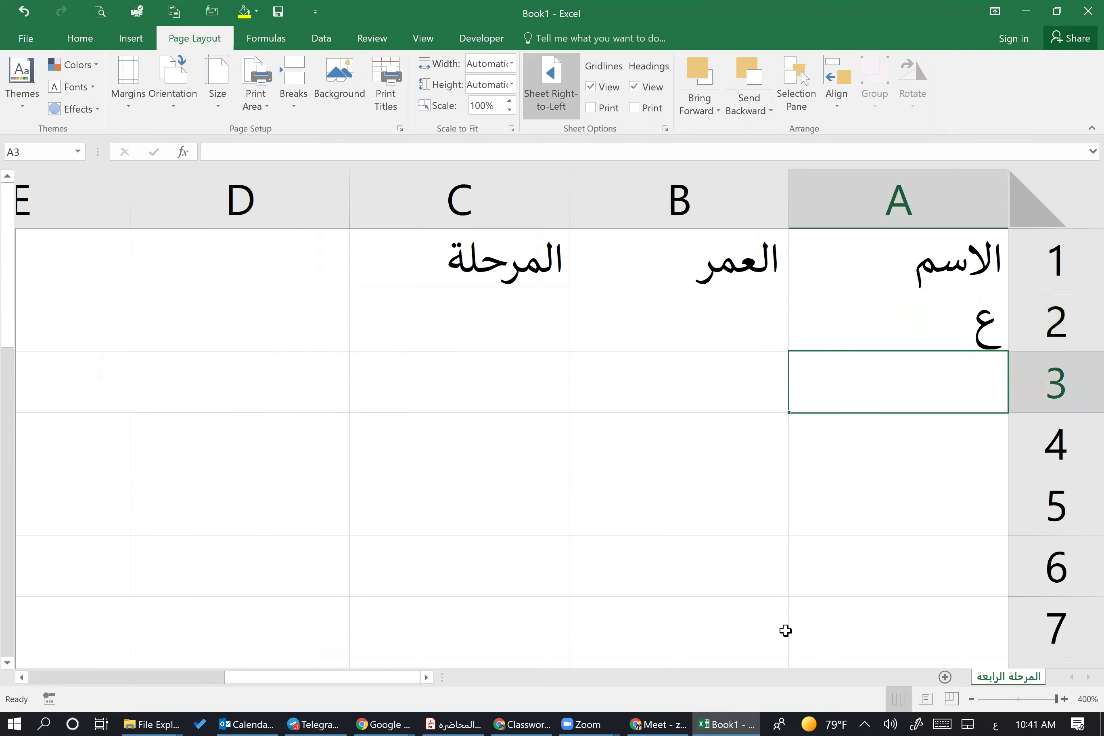
Switch to the Google Meet call, admit the person asking to join, and go back to the worksheet.
{"action": "left_click", "coordinate": [658, 724]}
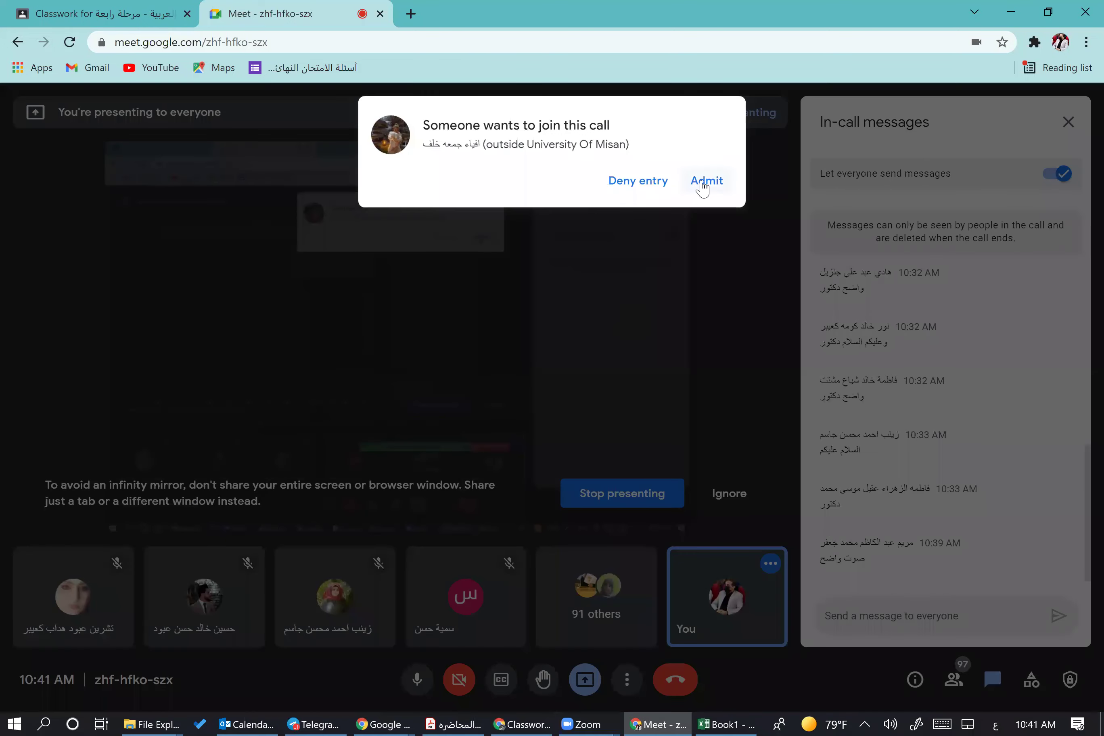
{"action": "left_click", "coordinate": [706, 181]}
{"action": "left_click", "coordinate": [1016, 14]}
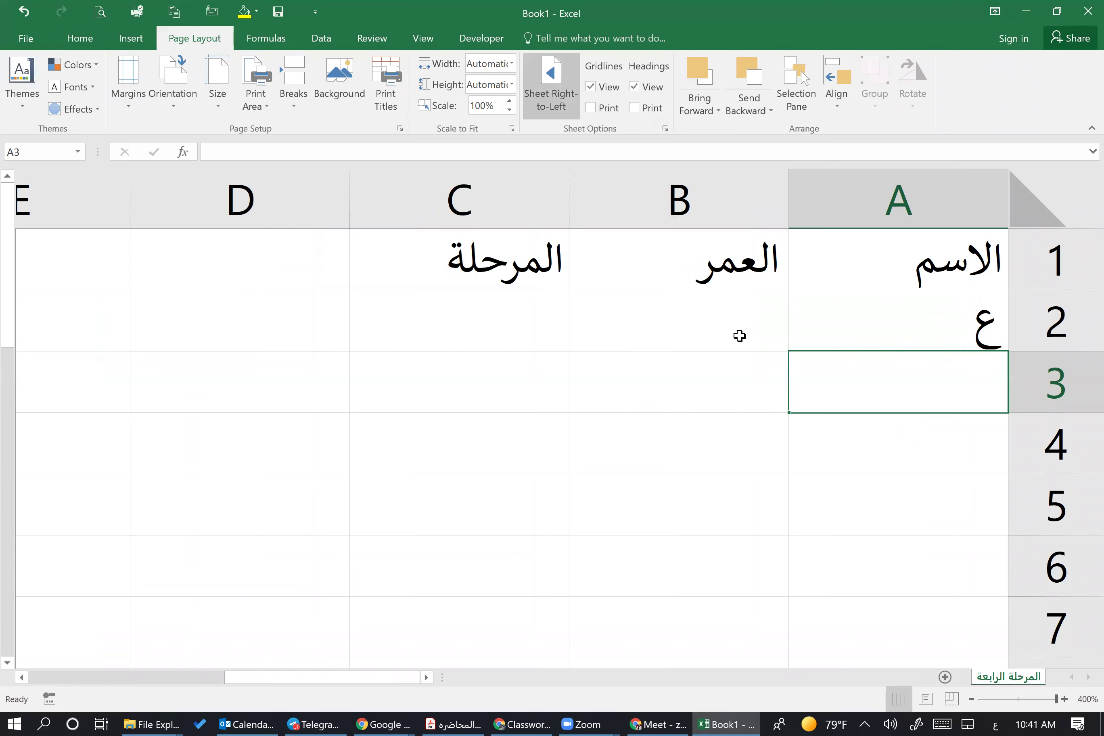
Complete row 2 with 6 in cell B2 and ق in cell C2.
{"action": "left_click", "coordinate": [735, 313]}
{"action": "type", "text": "6"}
{"action": "left_click", "coordinate": [438, 330]}
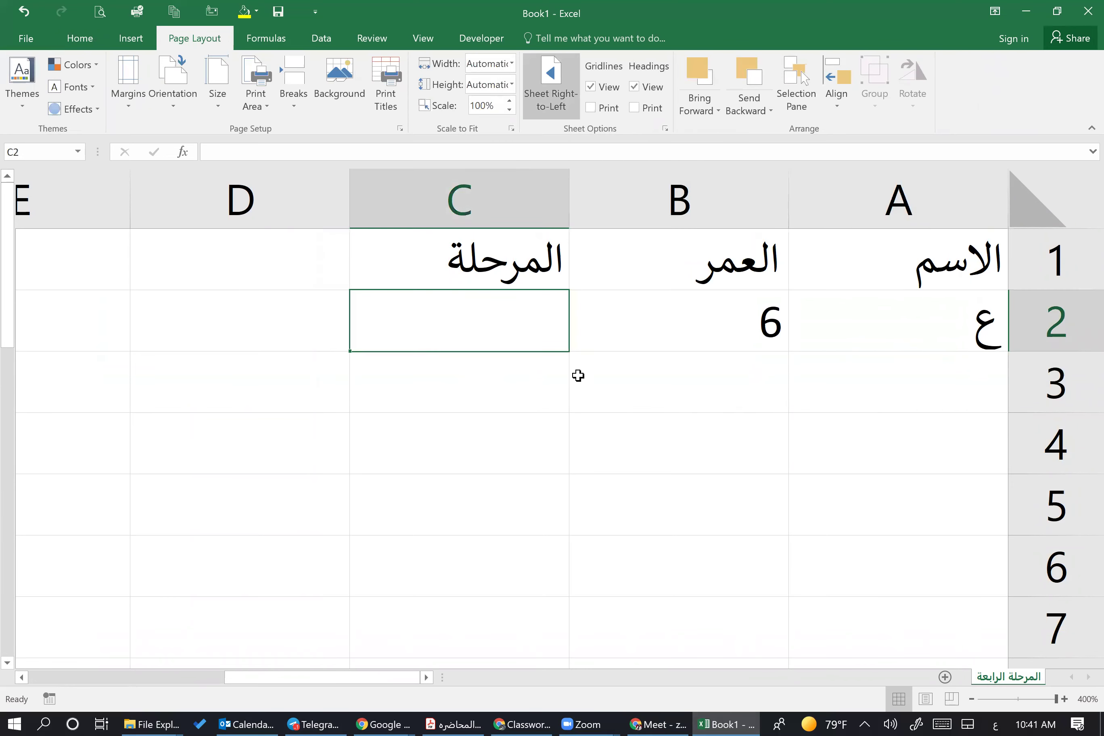
{"action": "type", "text": "ق"}
{"action": "left_click", "coordinate": [885, 389]}
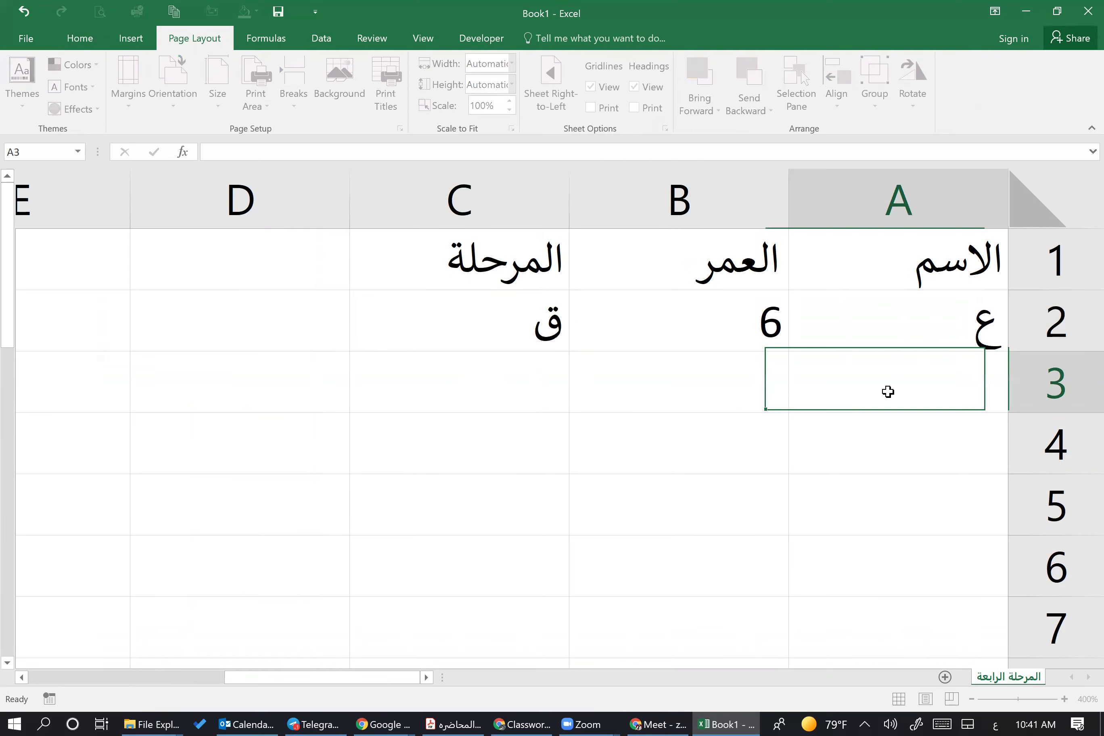
Fill row 3 with ق in A3, 7 in B3 and ق in C3.
{"action": "type", "text": "ق"}
{"action": "left_click", "coordinate": [704, 396]}
{"action": "type", "text": "ق"}
{"action": "left_click", "coordinate": [533, 382]}
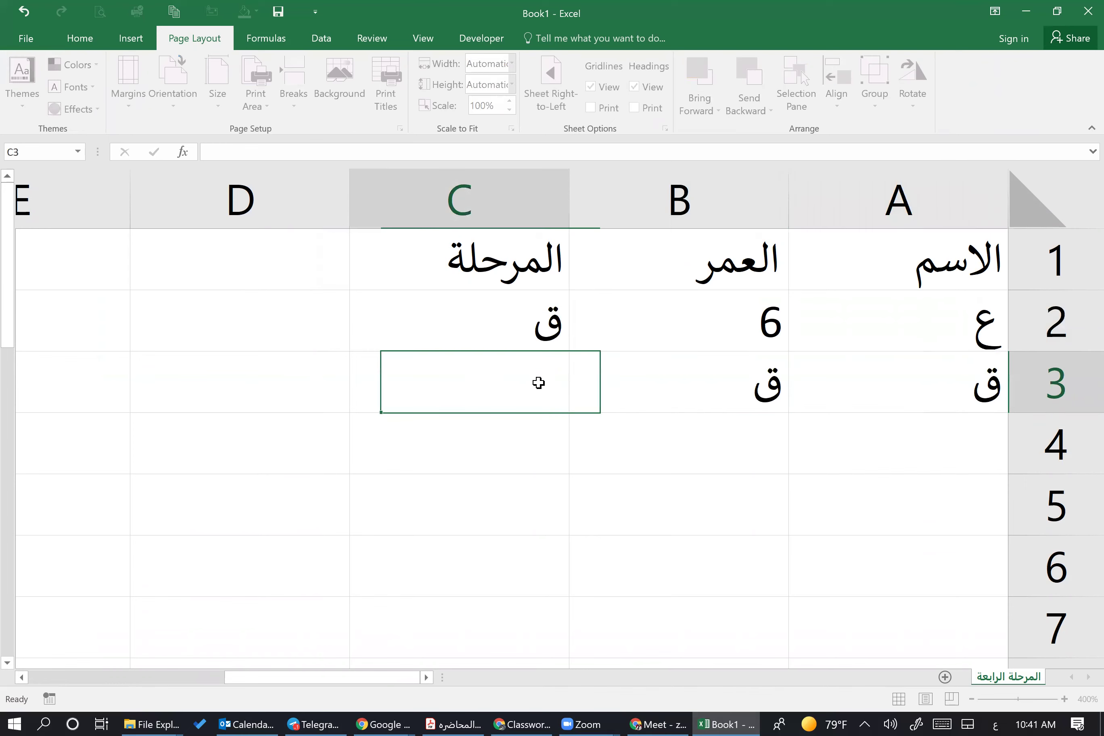
{"action": "type", "text": "ق"}
{"action": "left_click", "coordinate": [702, 404]}
{"action": "type", "text": "7"}
{"action": "left_click", "coordinate": [794, 478]}
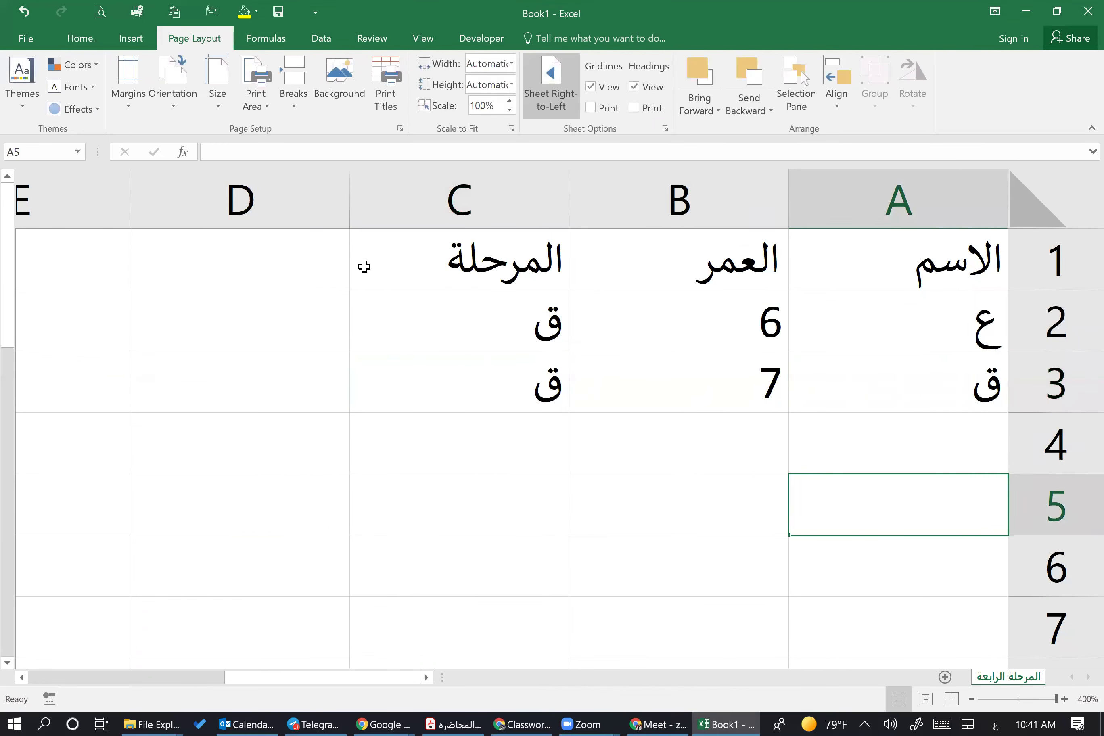
{"action": "left_click", "coordinate": [80, 39]}
{"action": "left_click", "coordinate": [681, 376]}
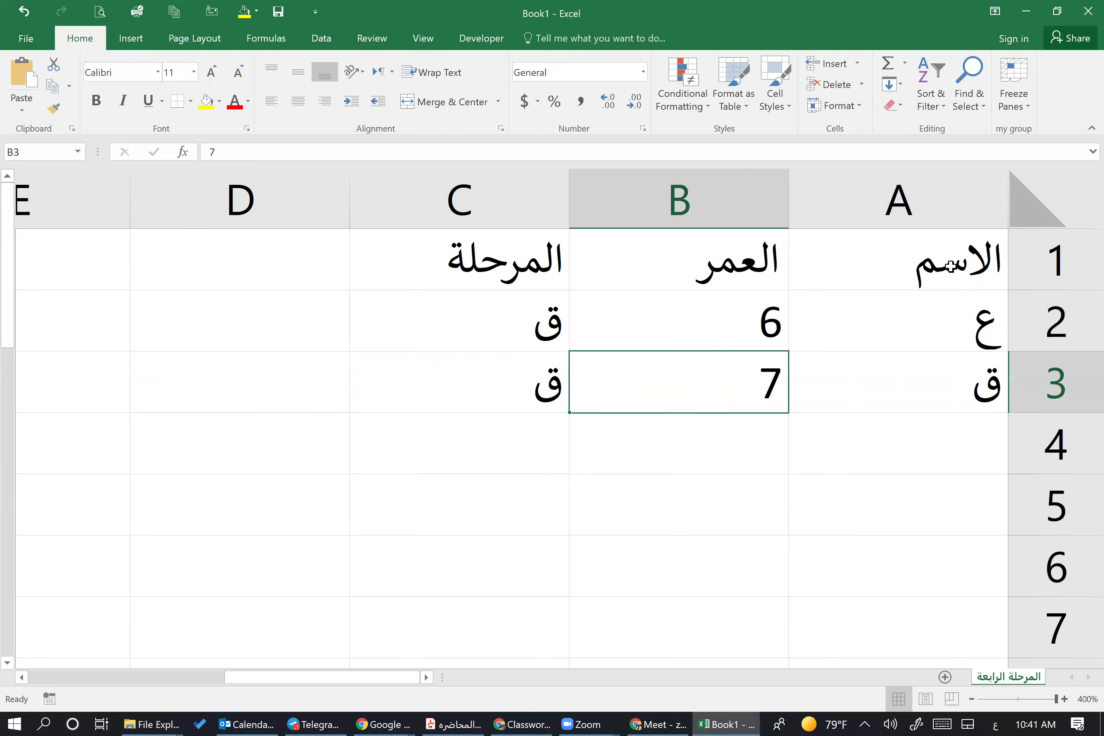
{"action": "left_click", "coordinate": [957, 259]}
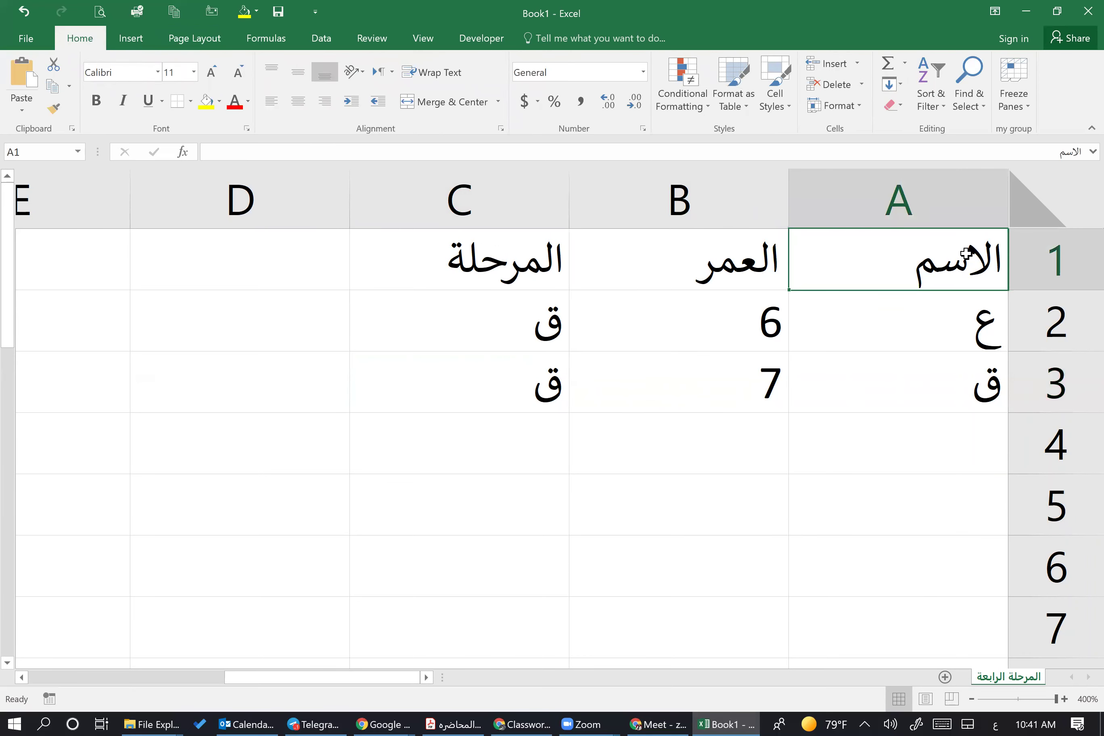
{"action": "left_click_drag", "start_coordinate": [934, 315], "coordinate": [518, 380]}
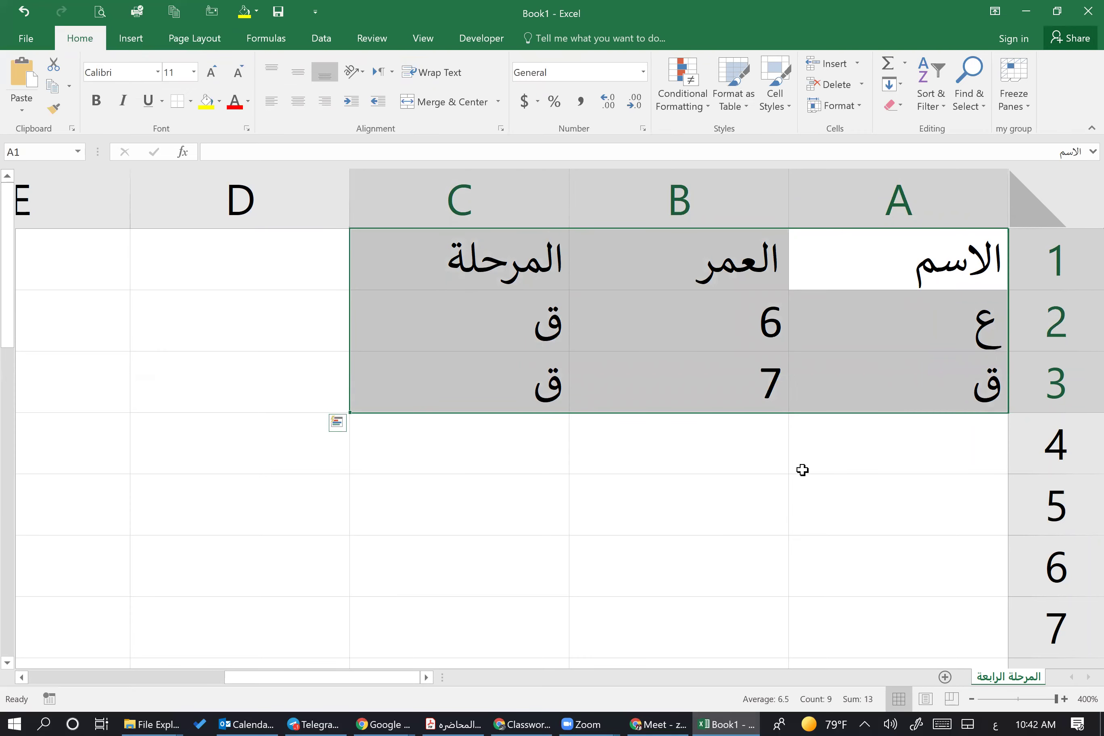
{"action": "left_click", "coordinate": [777, 442]}
{"action": "left_click", "coordinate": [833, 271]}
{"action": "left_click_drag", "start_coordinate": [833, 271], "coordinate": [507, 262]}
{"action": "left_click", "coordinate": [816, 367]}
{"action": "left_click", "coordinate": [892, 201]}
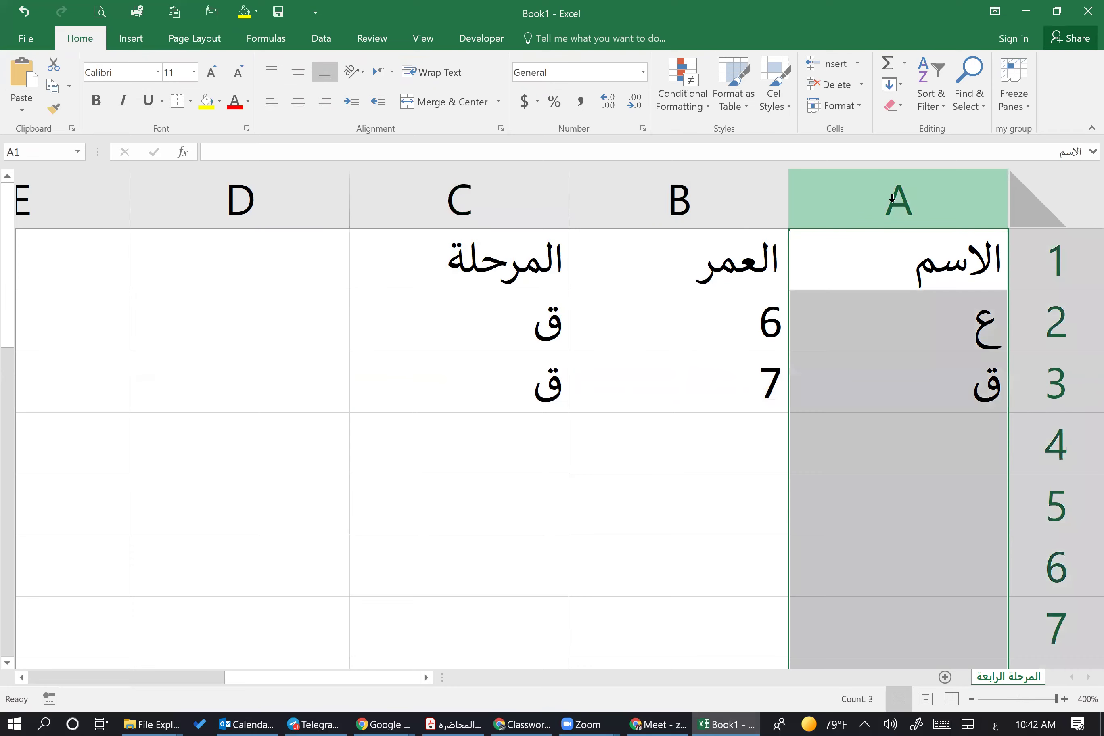
{"action": "left_click", "coordinate": [732, 328]}
{"action": "left_click", "coordinate": [730, 422]}
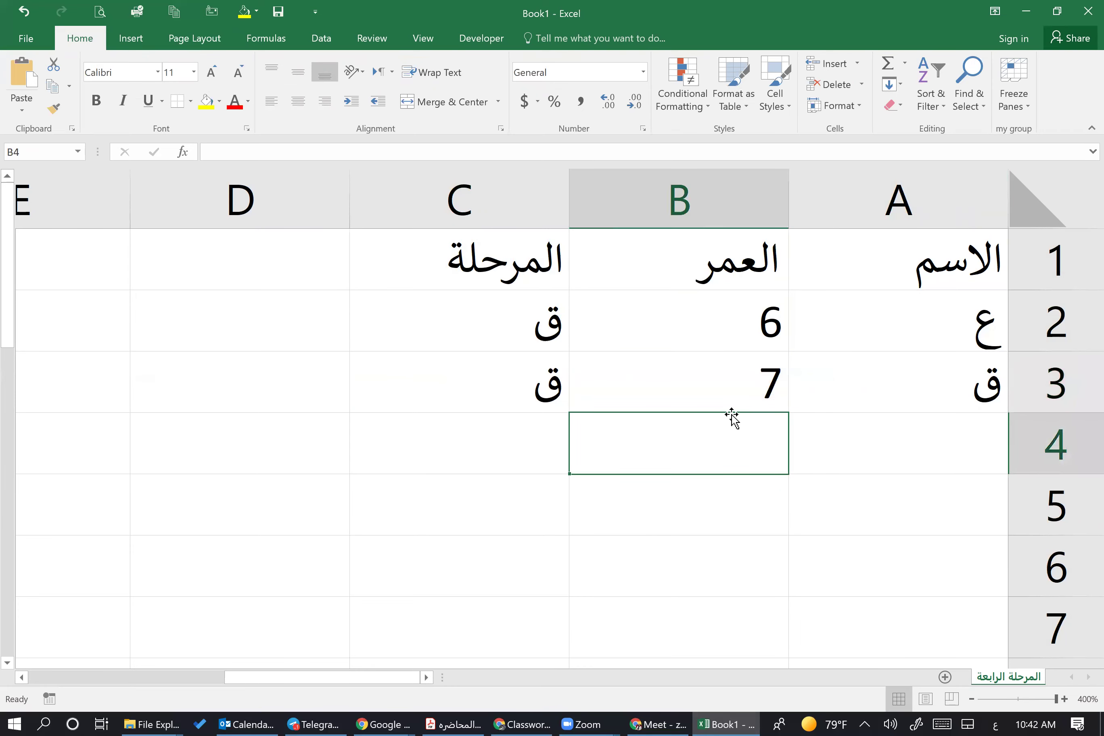
Enlarge the font of cells A1:A3 to 16 and reduce it back to 11.
{"action": "left_click", "coordinate": [683, 331]}
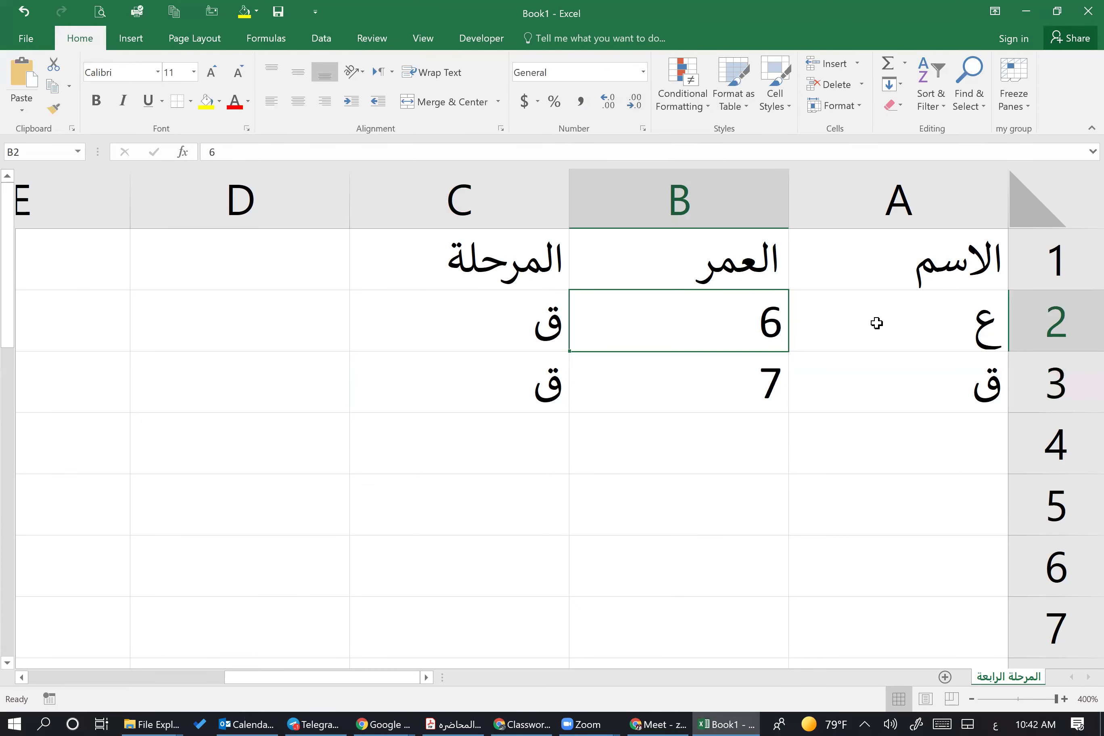
{"action": "left_click", "coordinate": [922, 338]}
{"action": "left_click_drag", "start_coordinate": [906, 263], "coordinate": [918, 371]}
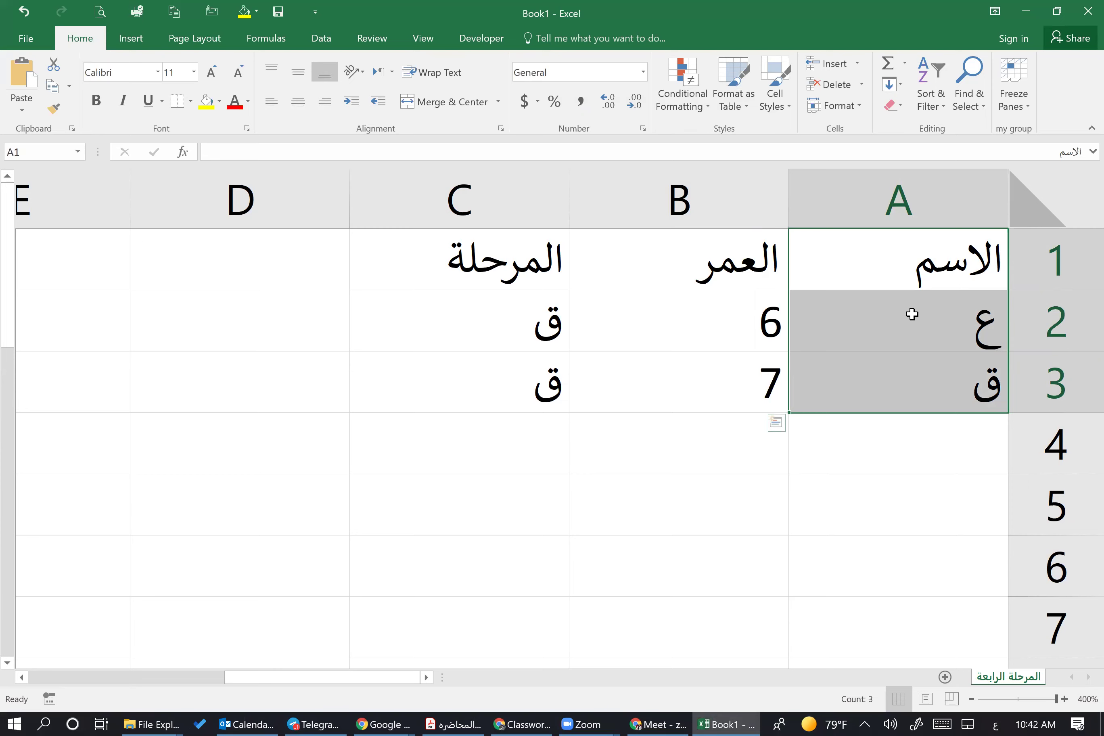
{"action": "left_click", "coordinate": [53, 109]}
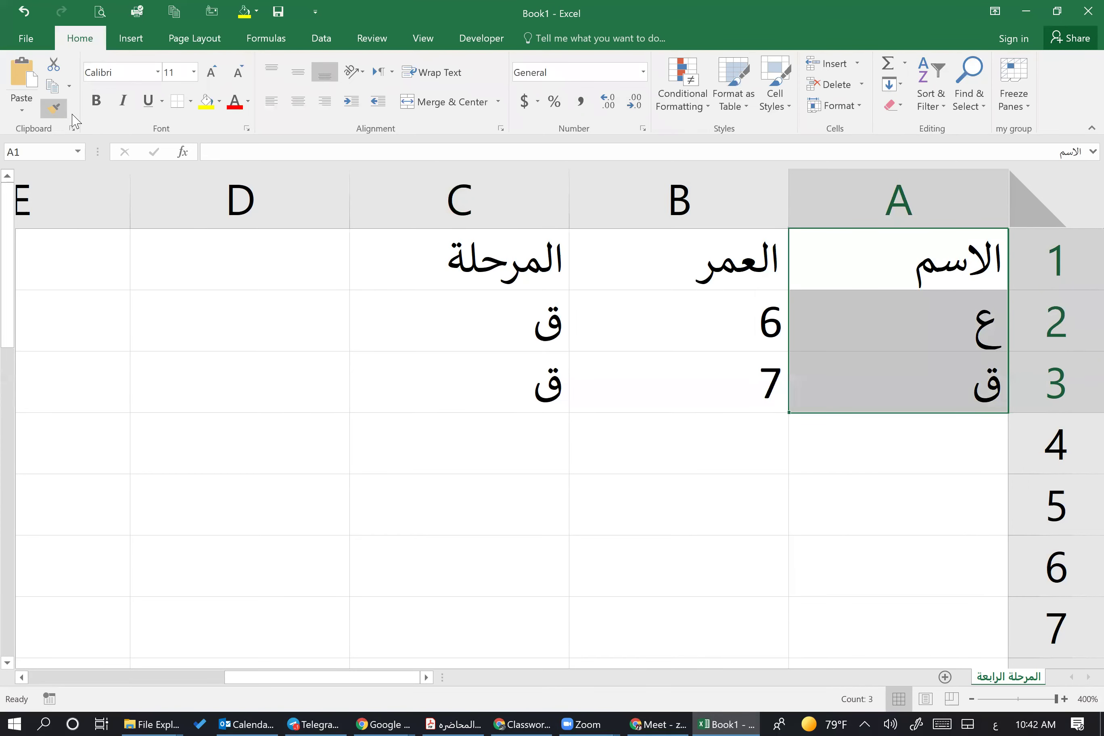
{"action": "left_click", "coordinate": [210, 76]}
{"action": "left_click", "coordinate": [209, 76]}
{"action": "left_click", "coordinate": [210, 76]}
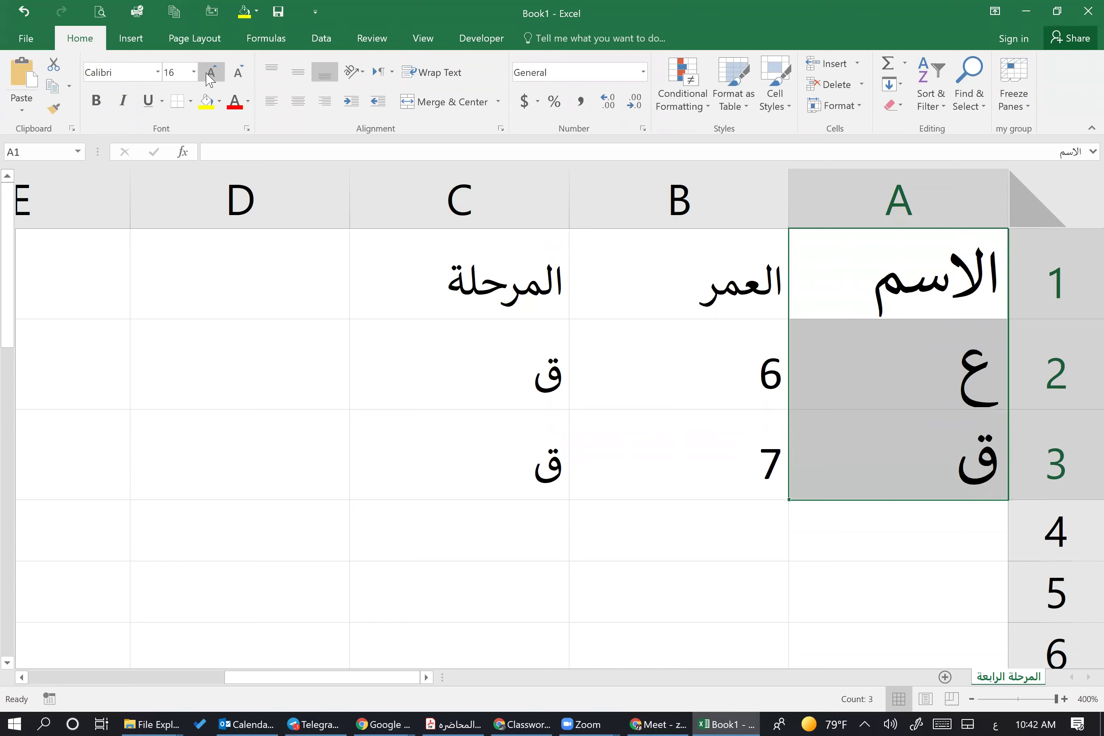
{"action": "left_click", "coordinate": [238, 75]}
{"action": "left_click", "coordinate": [239, 75]}
{"action": "left_click", "coordinate": [238, 75]}
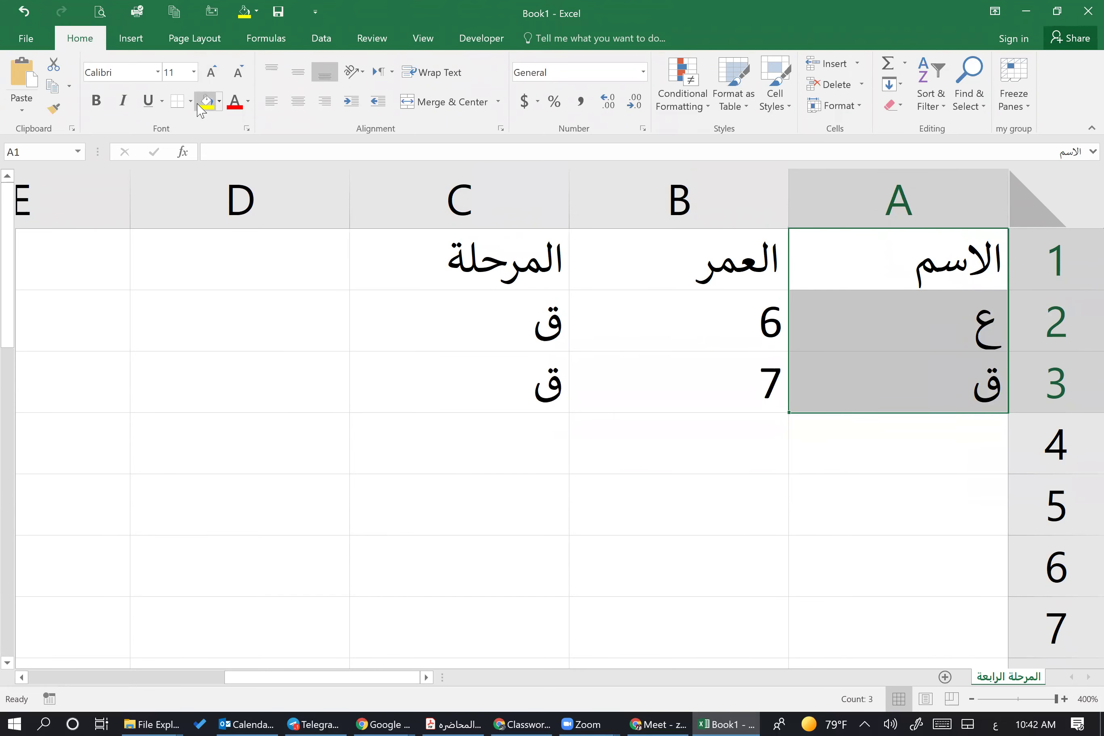
{"action": "left_click", "coordinate": [219, 101]}
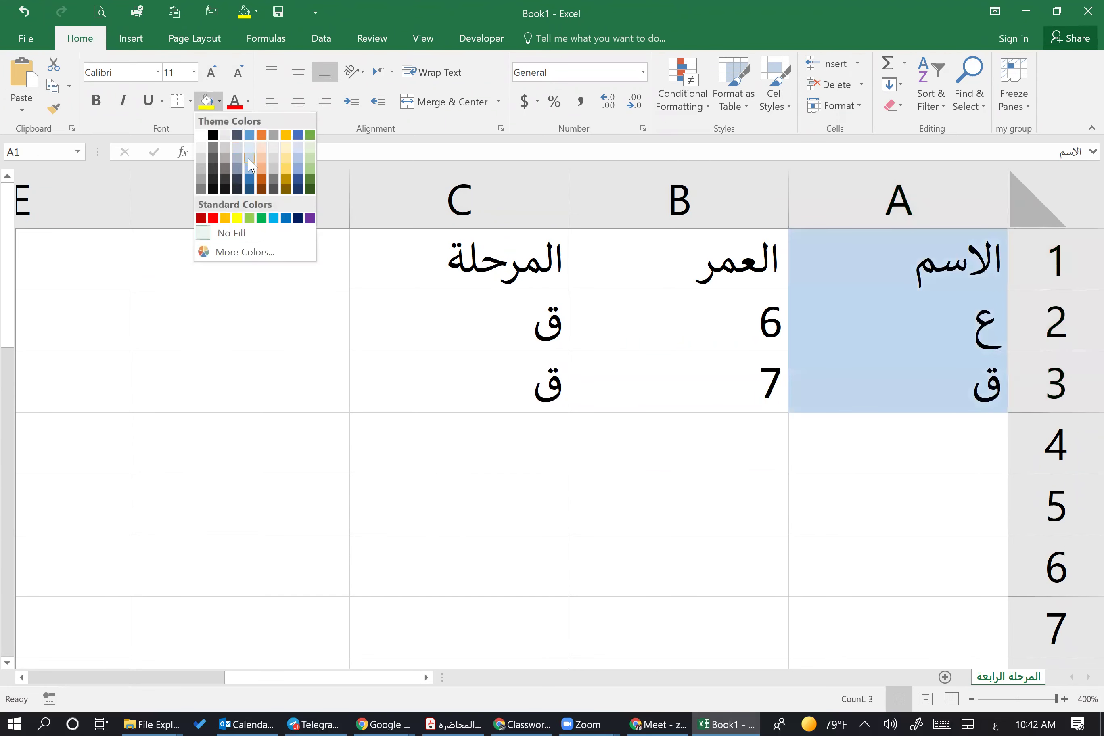
{"action": "key", "text": "Escape"}
{"action": "left_click", "coordinate": [346, 328]}
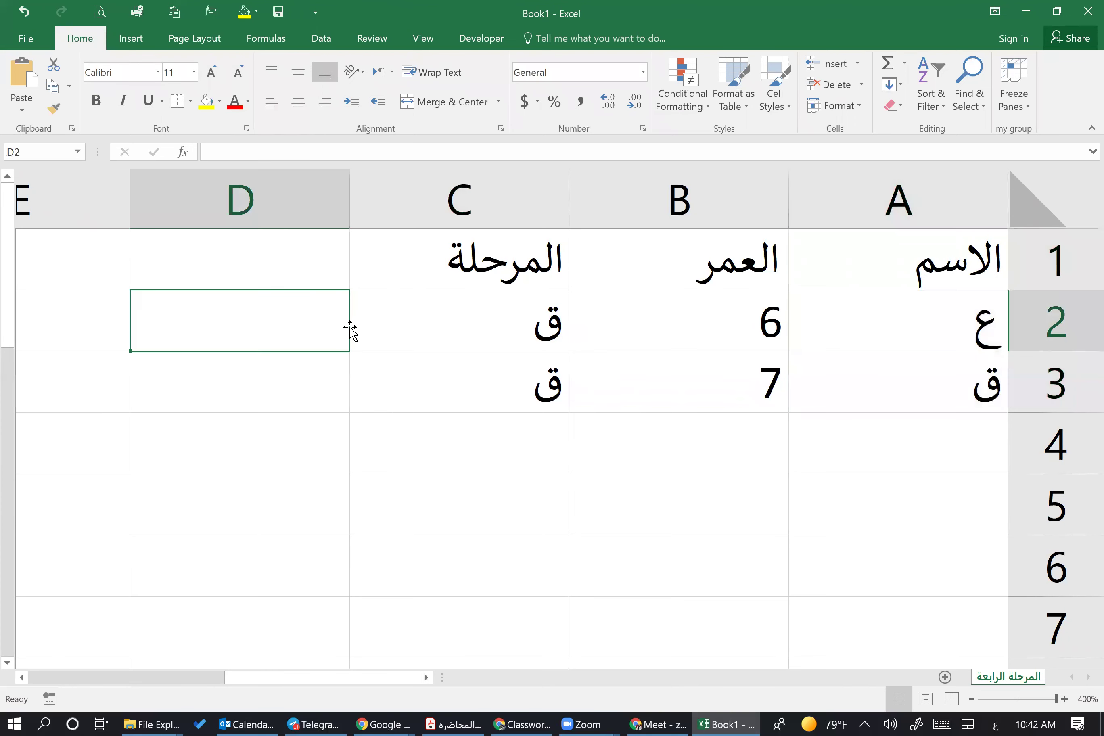
Copy the student table in cells A1:C3.
{"action": "left_click", "coordinate": [675, 356]}
{"action": "left_click_drag", "start_coordinate": [509, 261], "coordinate": [869, 382]}
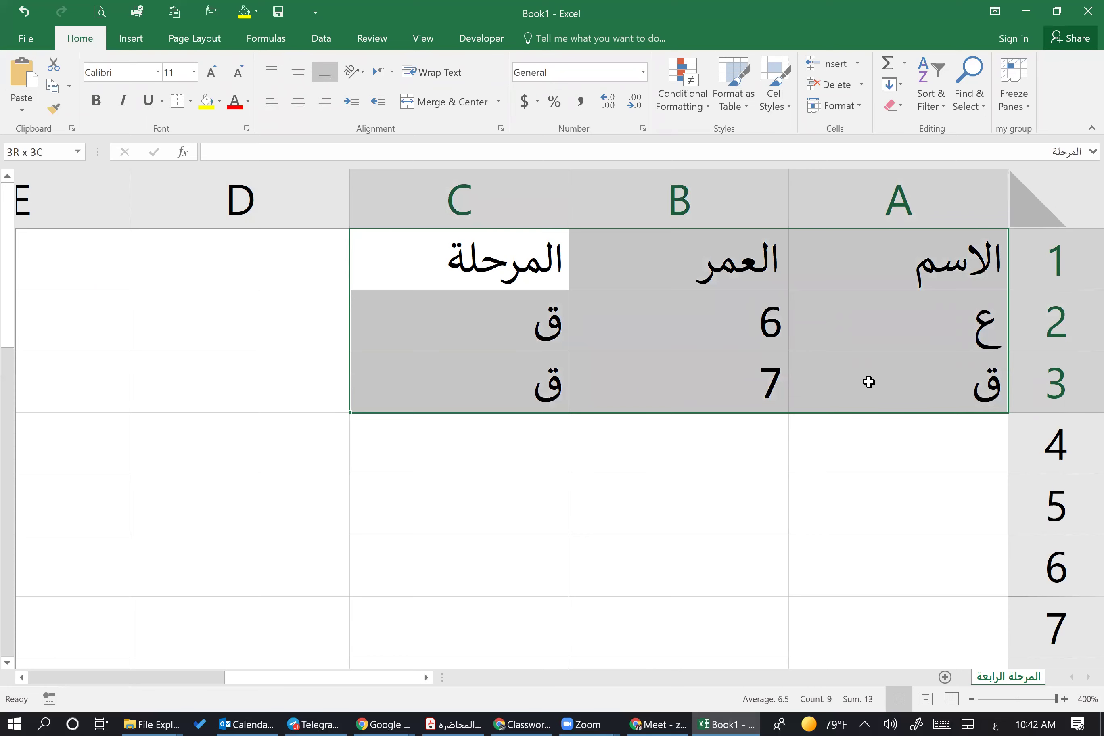
{"action": "left_click_drag", "start_coordinate": [869, 382], "coordinate": [868, 382]}
{"action": "left_click", "coordinate": [841, 468]}
{"action": "left_click", "coordinate": [542, 285]}
{"action": "left_click_drag", "start_coordinate": [542, 288], "coordinate": [878, 396]}
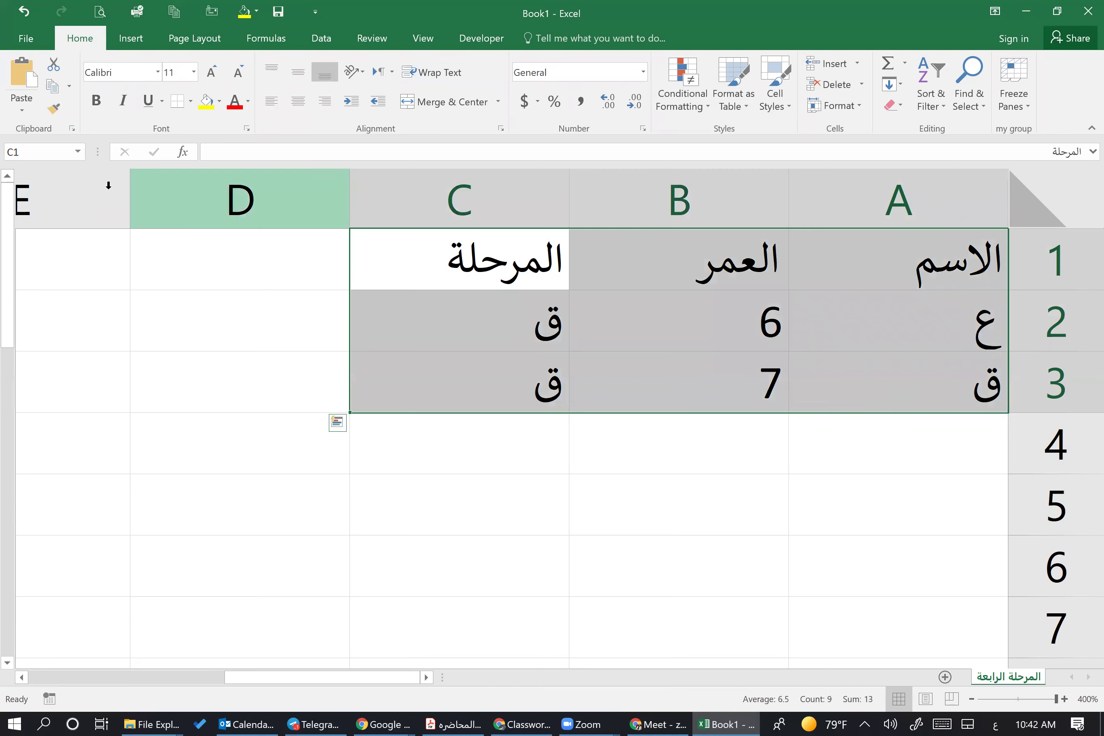
{"action": "left_click", "coordinate": [51, 91]}
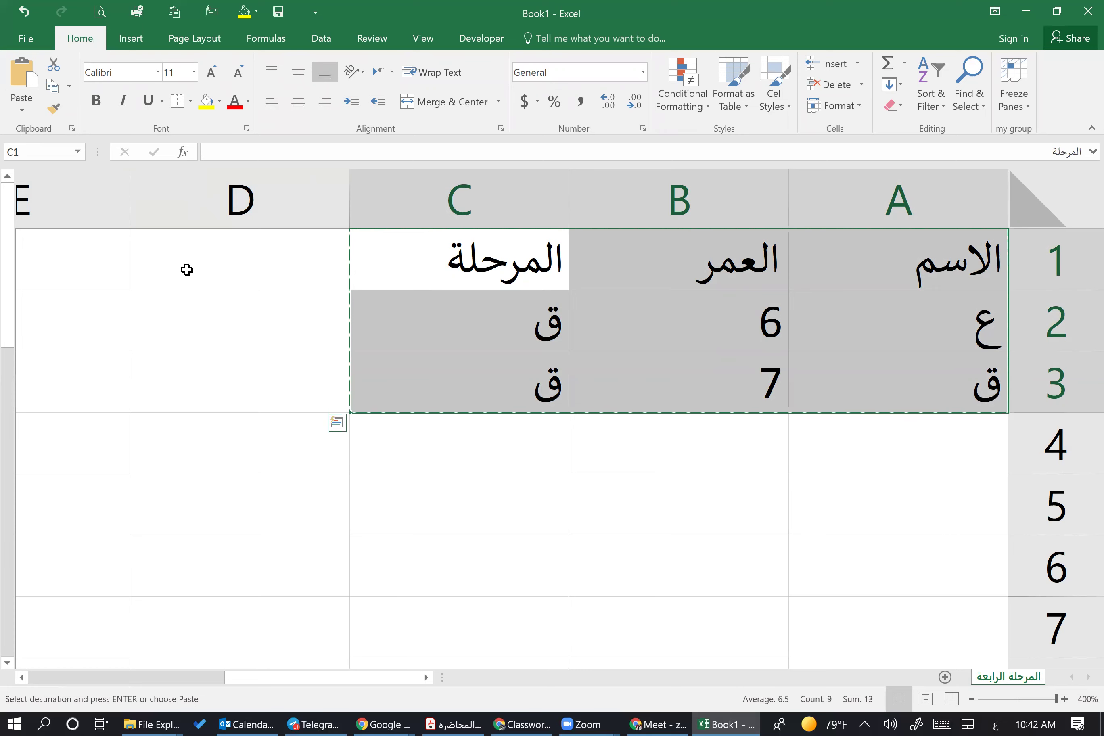
Paste the copied table below the original, starting at cell A5.
{"action": "left_click", "coordinate": [186, 269]}
{"action": "left_click", "coordinate": [592, 500]}
{"action": "key", "text": "Right"}
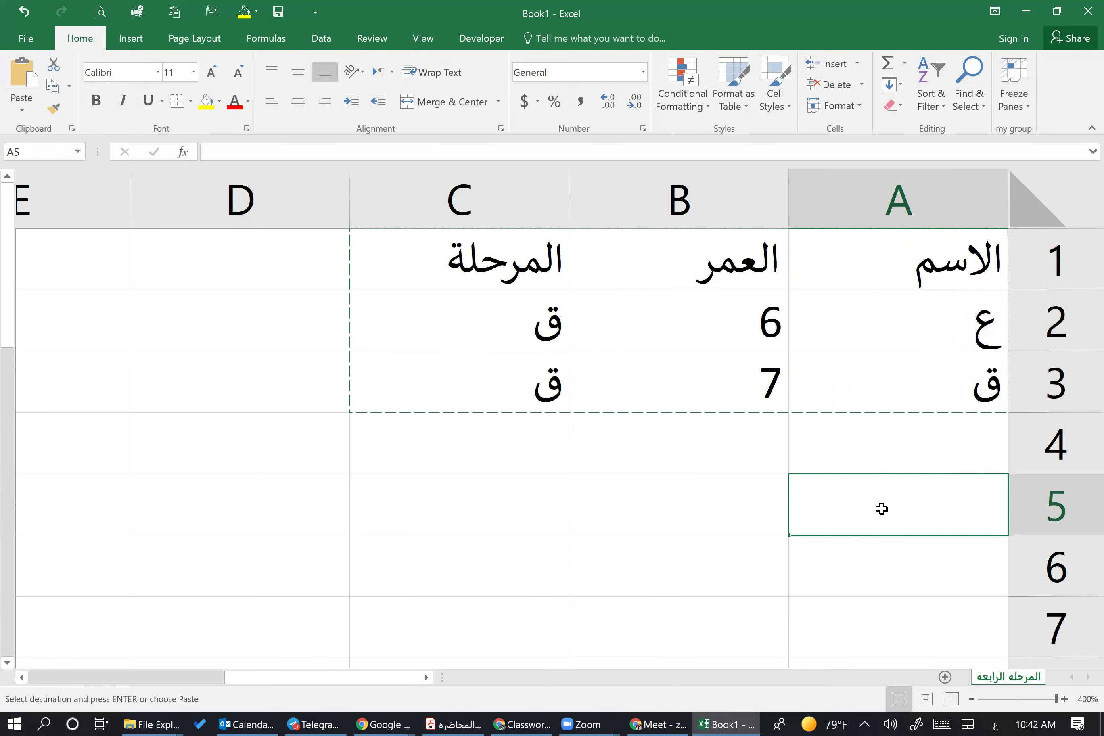
{"action": "scroll", "coordinate": [870, 496], "scroll_direction": "down", "scroll_amount": 2}
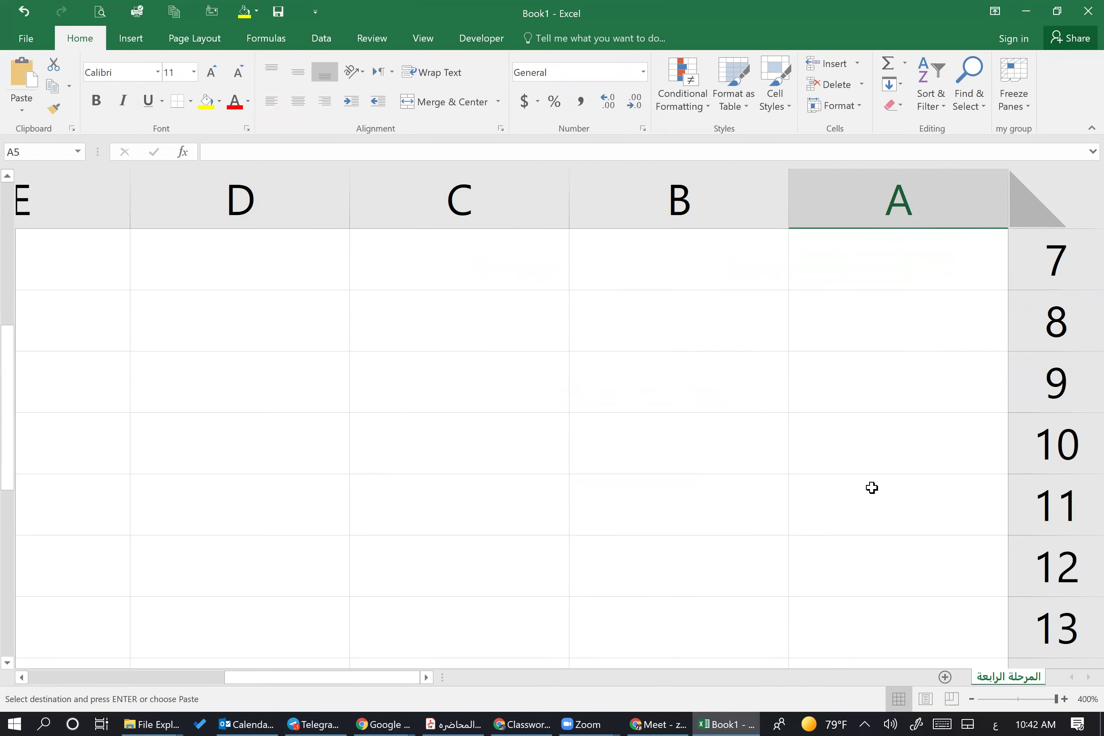
{"action": "scroll", "coordinate": [877, 357], "scroll_direction": "up", "scroll_amount": 1}
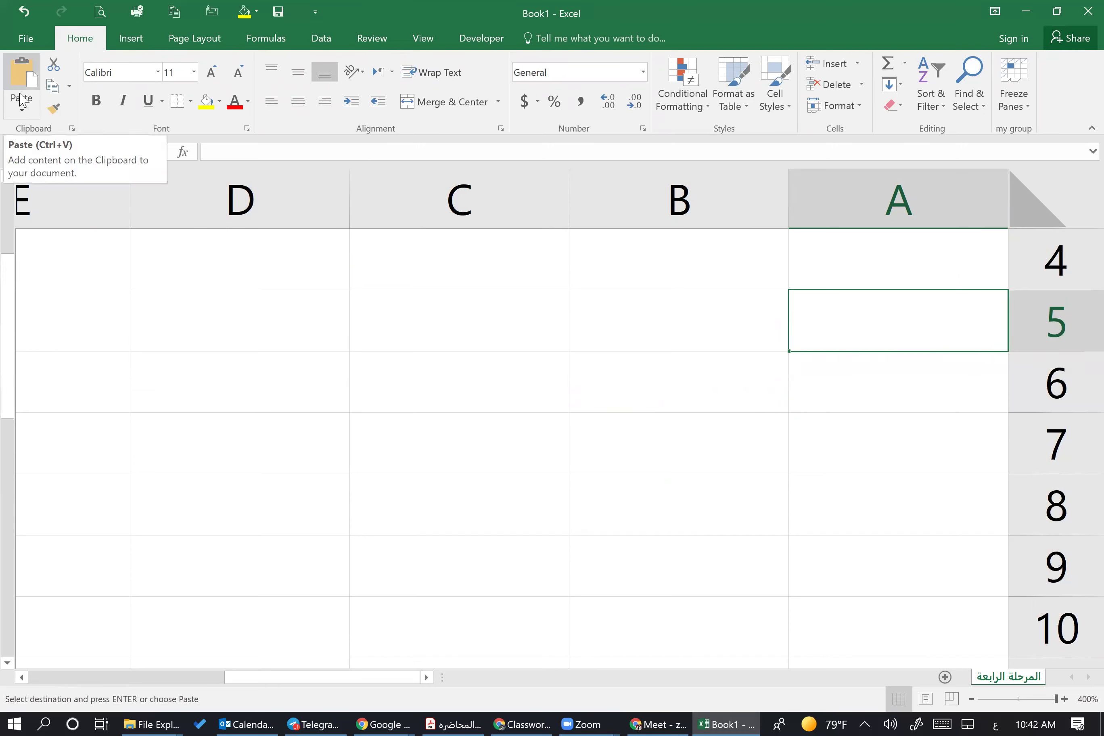
{"action": "left_click", "coordinate": [22, 78]}
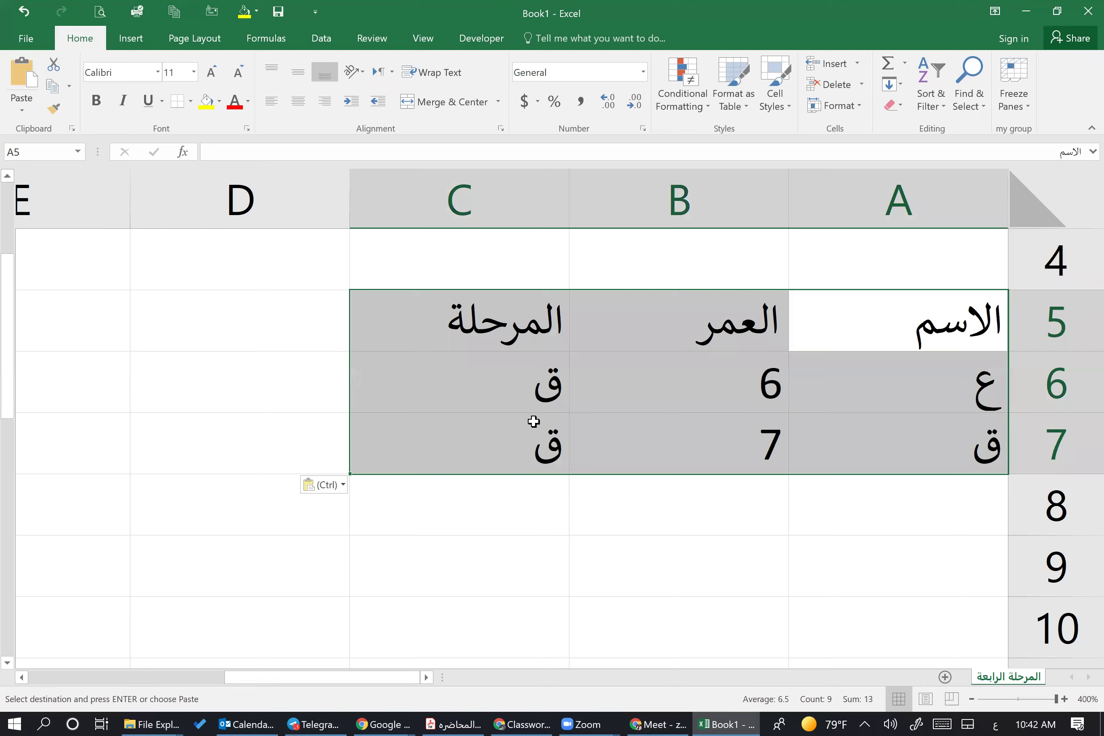
{"action": "scroll", "coordinate": [536, 425], "scroll_direction": "up", "scroll_amount": 1}
{"action": "left_click", "coordinate": [608, 452]}
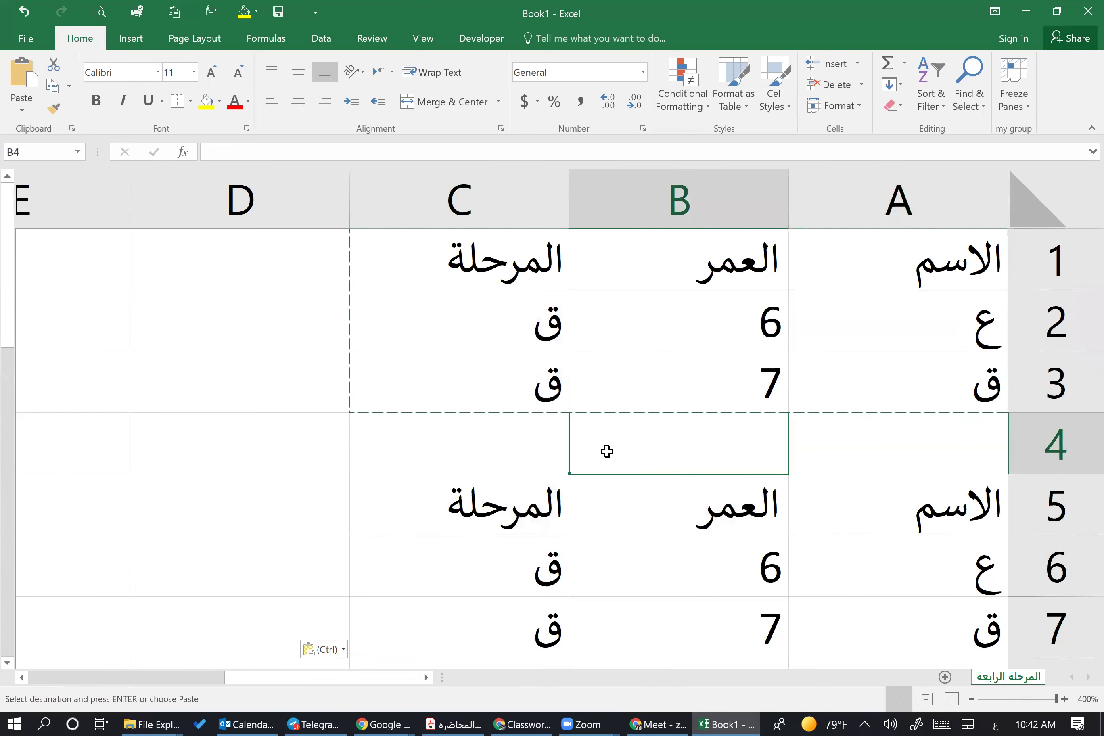
{"action": "scroll", "coordinate": [809, 483], "scroll_direction": "down", "scroll_amount": 1}
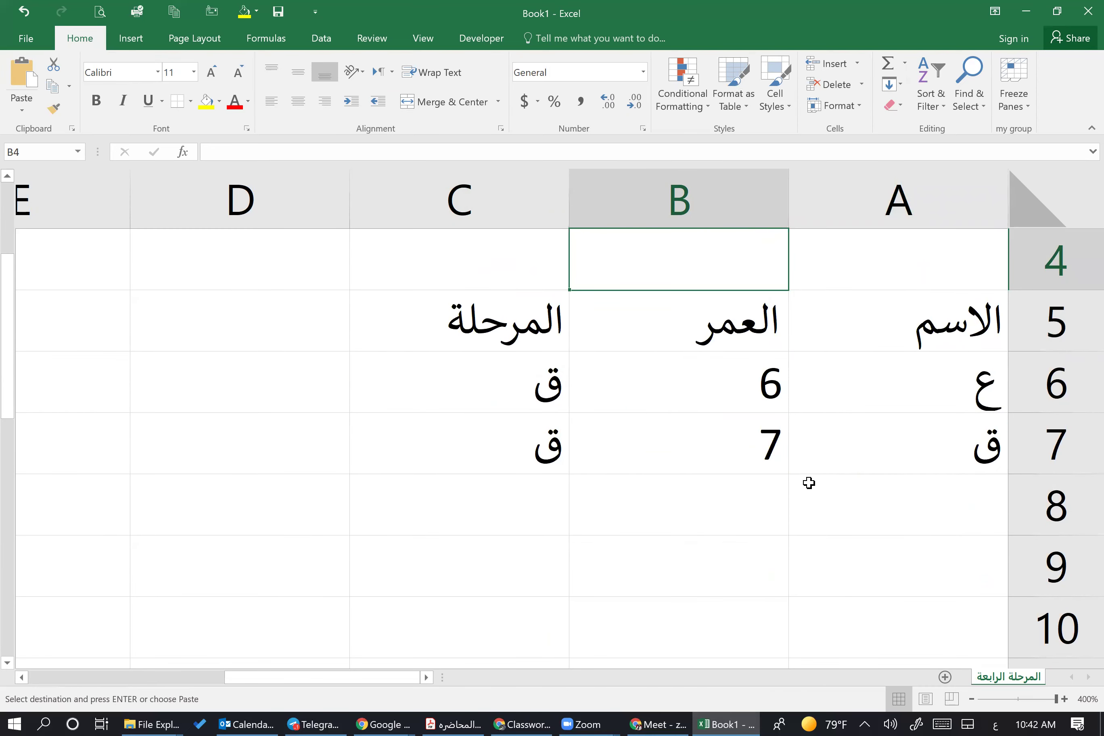
{"action": "scroll", "coordinate": [810, 482], "scroll_direction": "up", "scroll_amount": 1}
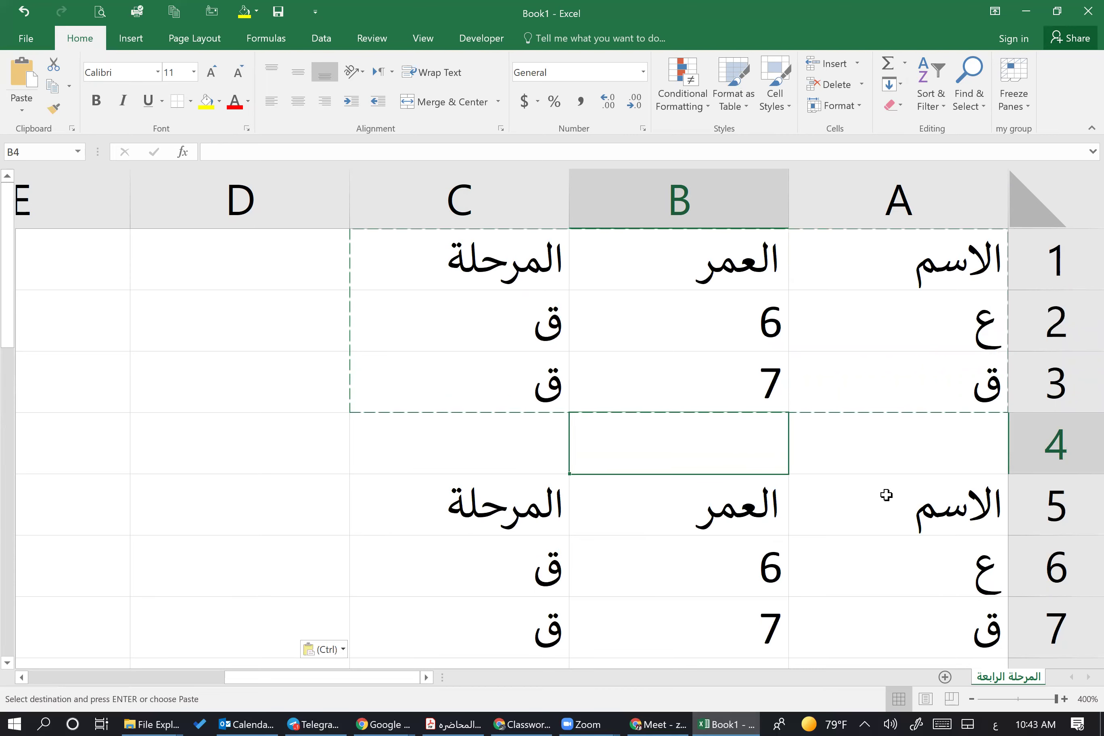
Try the different horizontal alignments and the middle and top vertical alignments on cells A1:C3.
{"action": "left_click", "coordinate": [742, 409]}
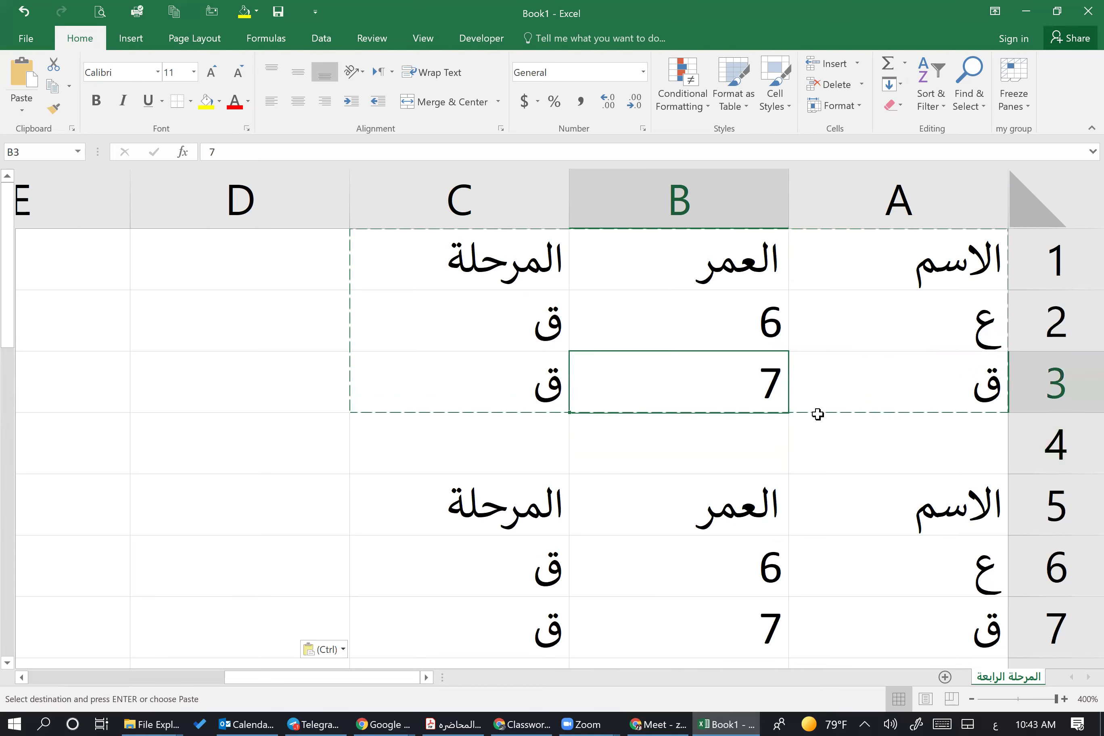
{"action": "left_click", "coordinate": [813, 486]}
{"action": "left_click_drag", "start_coordinate": [457, 264], "coordinate": [898, 363]}
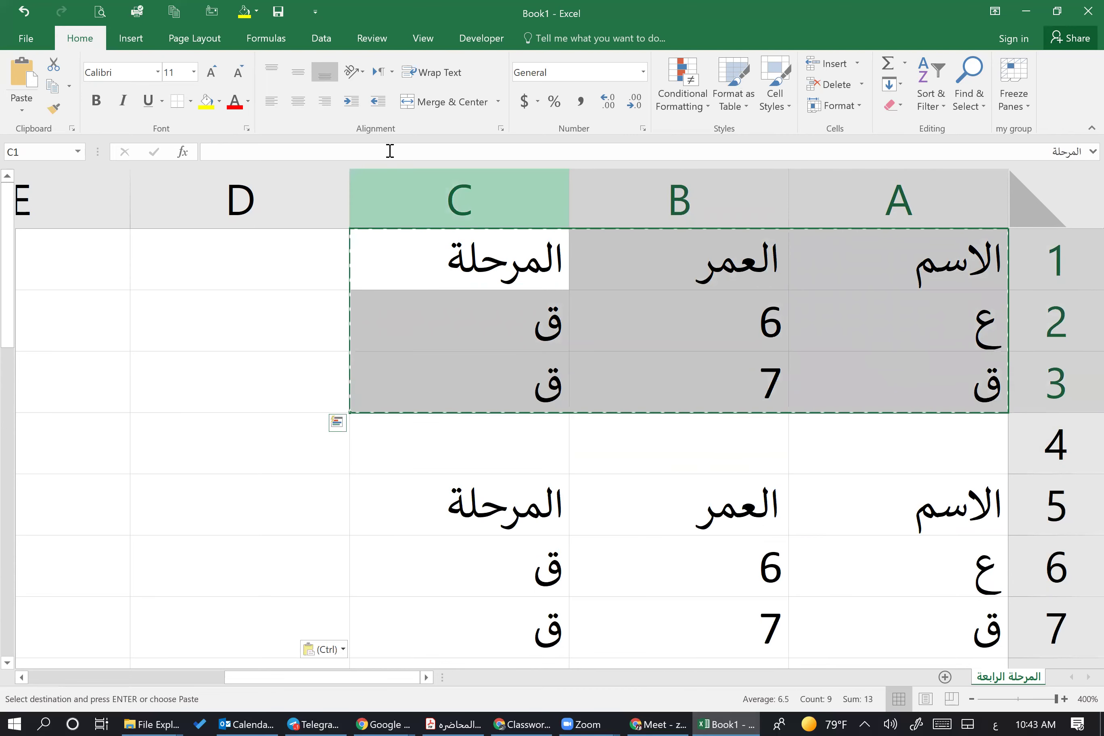
{"action": "left_click", "coordinate": [299, 106]}
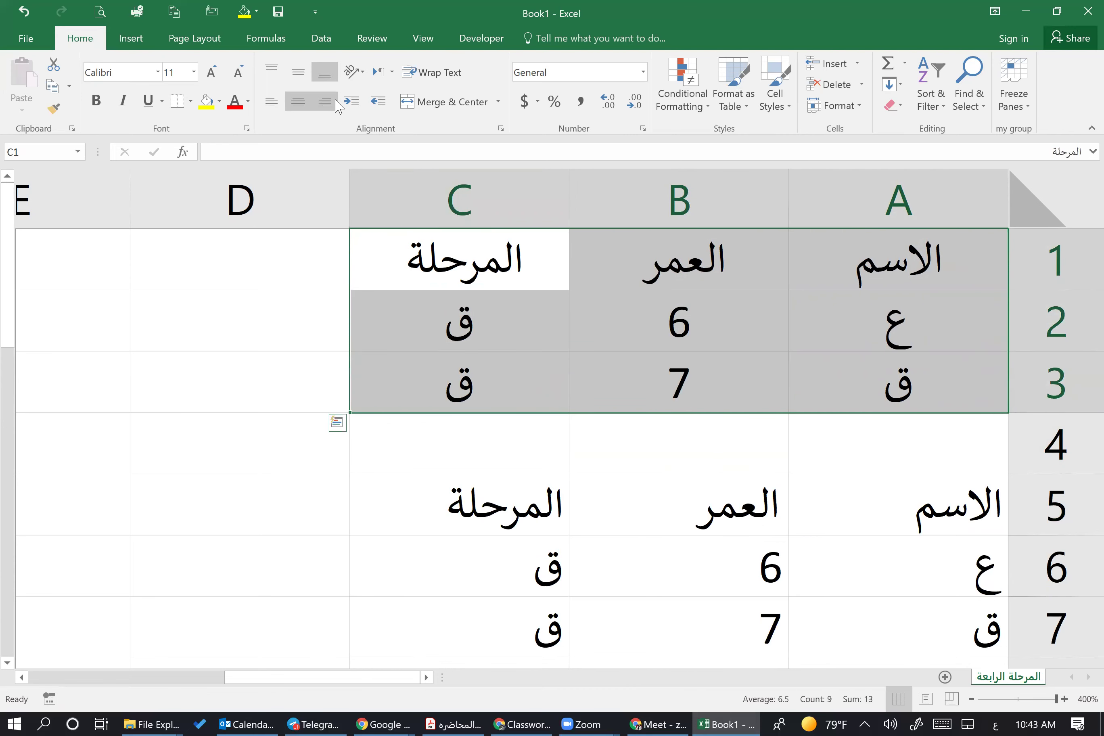
{"action": "left_click", "coordinate": [323, 111]}
{"action": "left_click", "coordinate": [272, 103]}
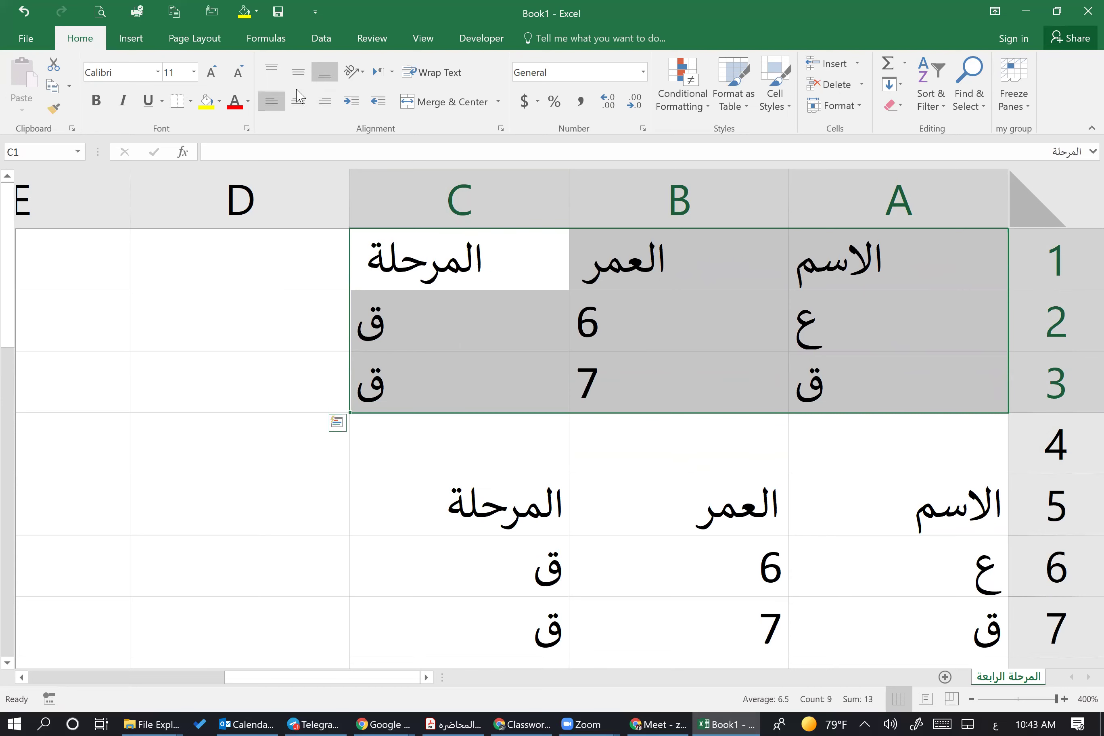
{"action": "left_click", "coordinate": [324, 106]}
{"action": "left_click", "coordinate": [274, 104]}
{"action": "left_click", "coordinate": [290, 105]}
{"action": "left_click", "coordinate": [273, 102]}
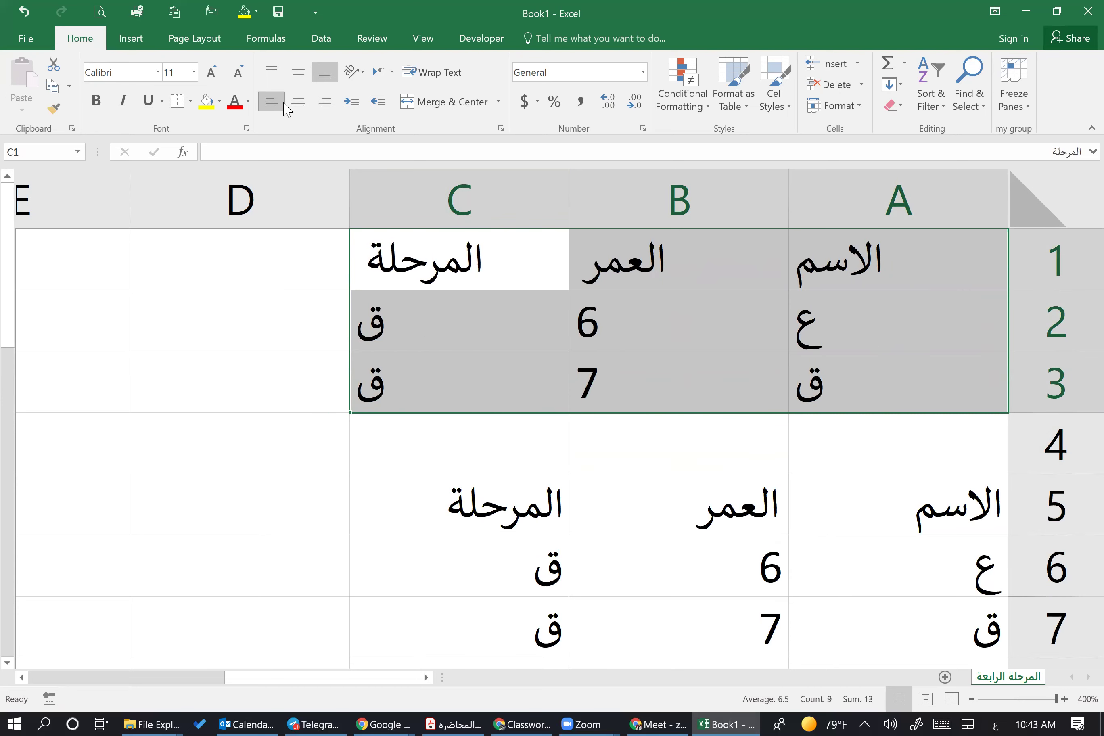
{"action": "left_click", "coordinate": [303, 77]}
{"action": "left_click", "coordinate": [271, 72]}
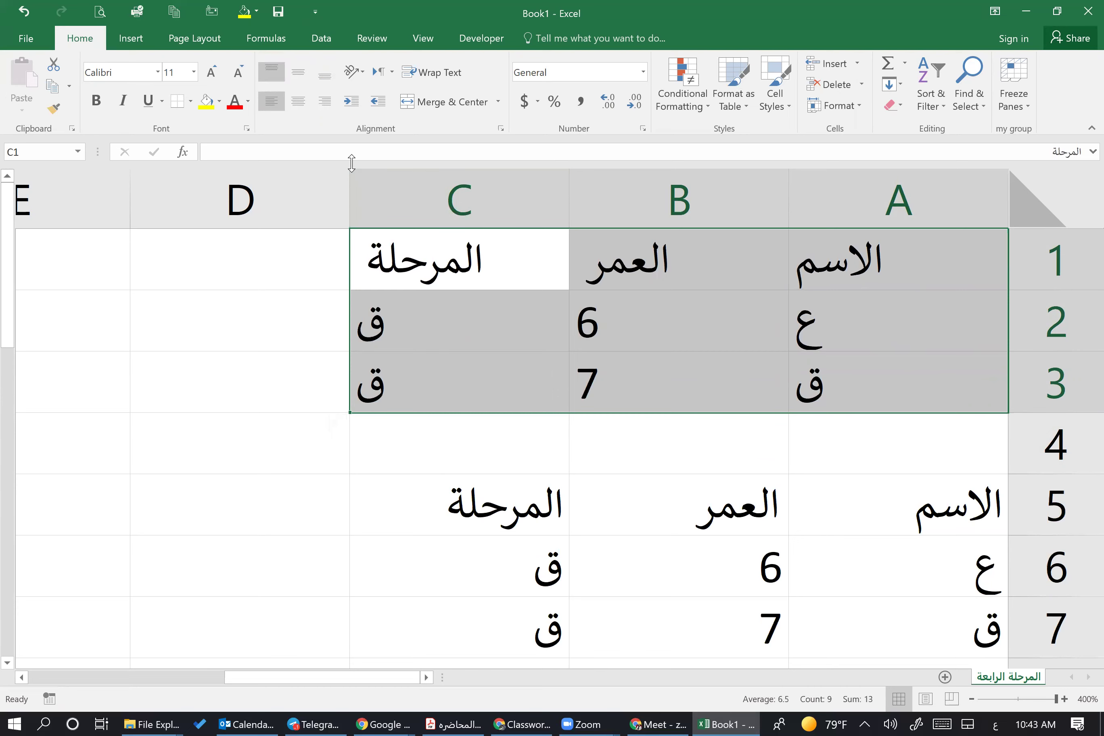
Center the contents of A1:C3 horizontally and align them to the bottom of the cells.
{"action": "left_click", "coordinate": [298, 101]}
{"action": "left_click", "coordinate": [298, 72]}
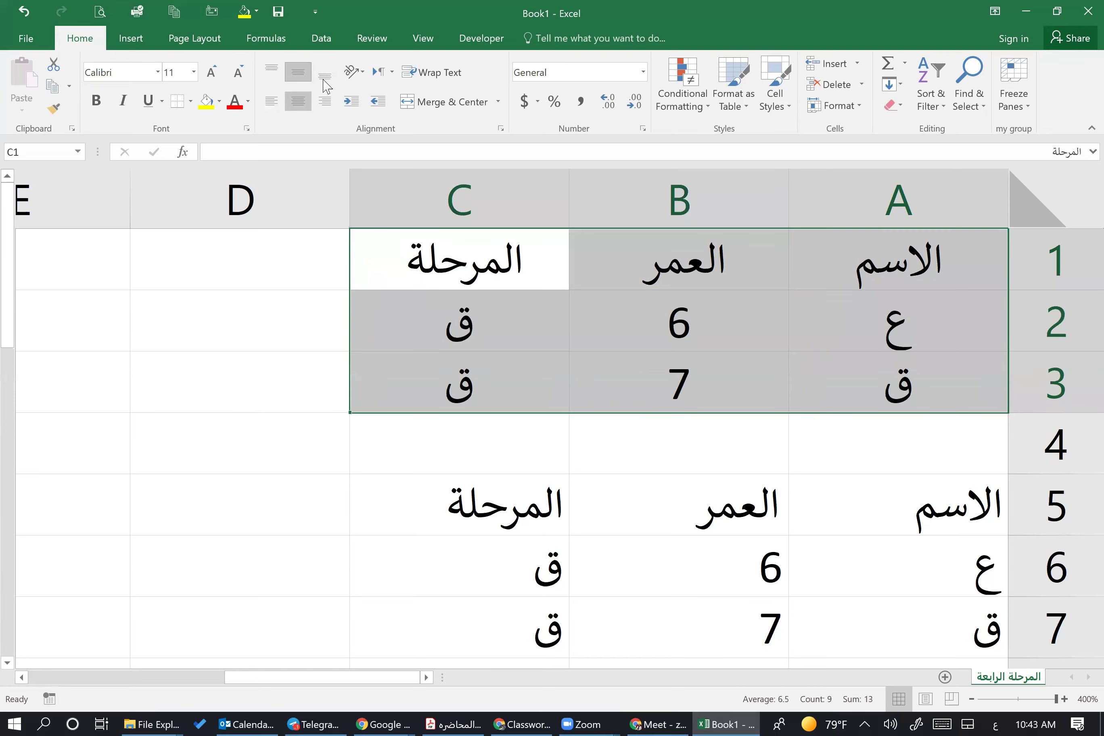
{"action": "left_click", "coordinate": [325, 72]}
Make row 1 slightly shorter by adjusting its lower border.
{"action": "left_click", "coordinate": [915, 484]}
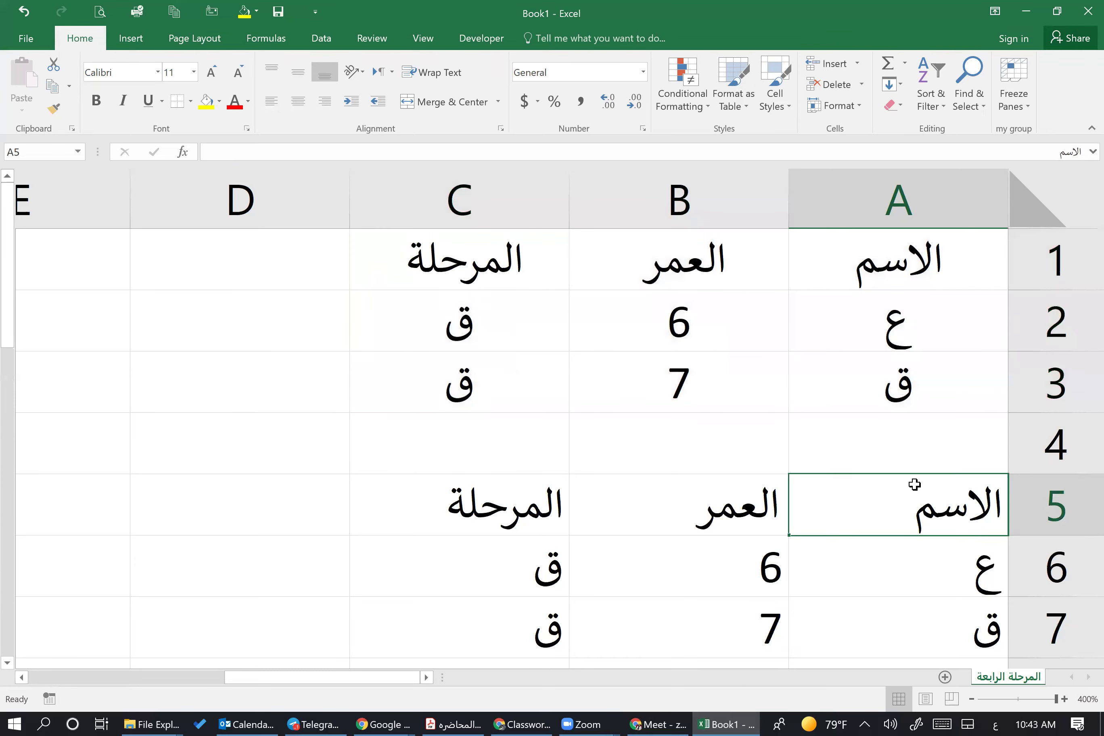
{"action": "left_click", "coordinate": [959, 328]}
{"action": "mouse_move", "coordinate": [1043, 290]}
{"action": "left_mouse_down"}
{"action": "mouse_move", "coordinate": [1043, 347]}
{"action": "mouse_move", "coordinate": [1035, 289]}
{"action": "left_mouse_up"}
Switch to the Google Meet call, admit the participants waiting to join, and return to the Excel worksheet.
{"action": "left_click", "coordinate": [707, 721]}
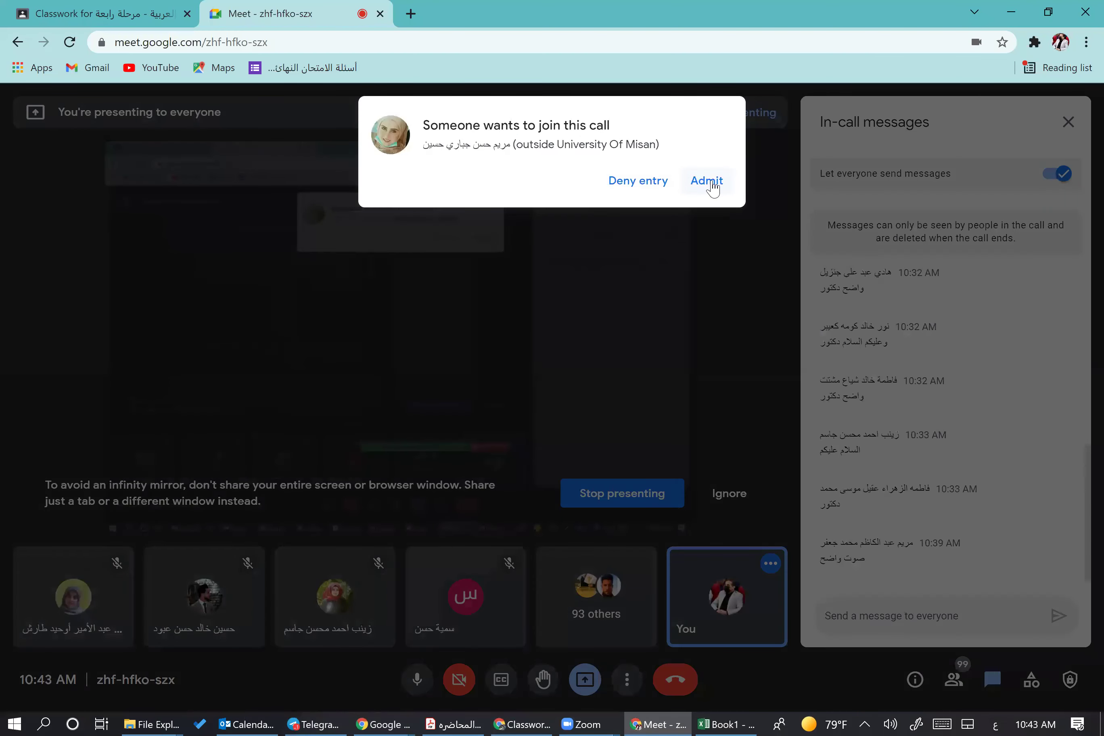
{"action": "left_click", "coordinate": [708, 180]}
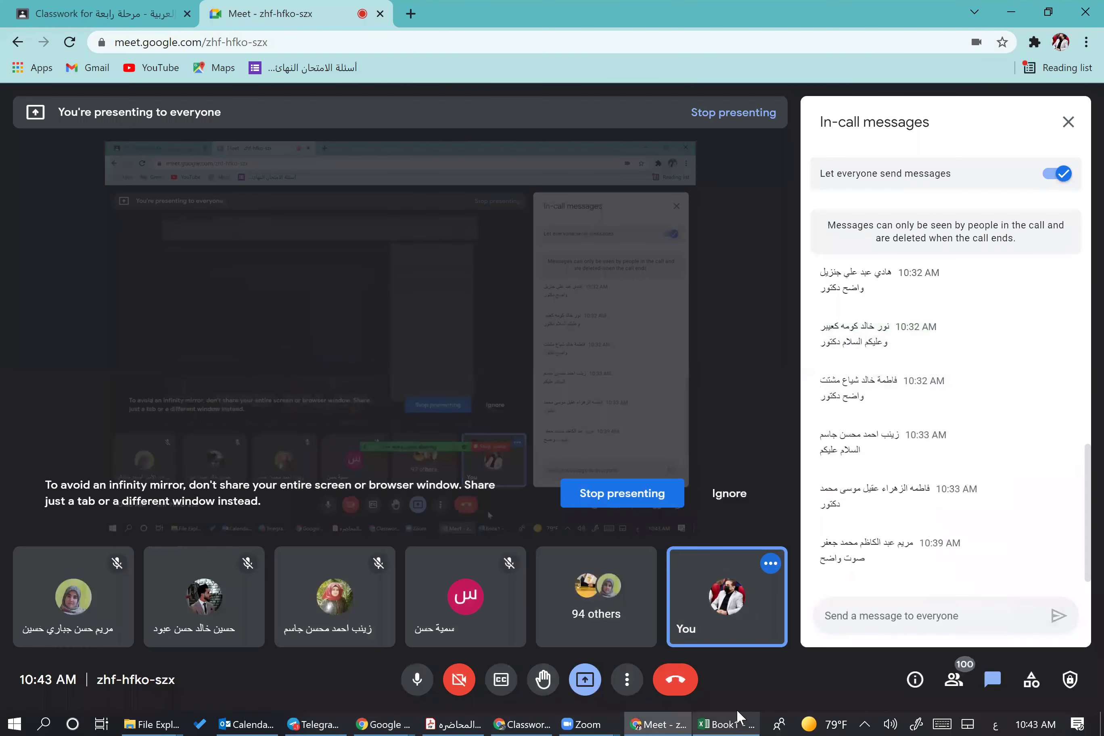
{"action": "left_click", "coordinate": [739, 717]}
{"action": "left_click", "coordinate": [831, 440]}
{"action": "left_click", "coordinate": [726, 723]}
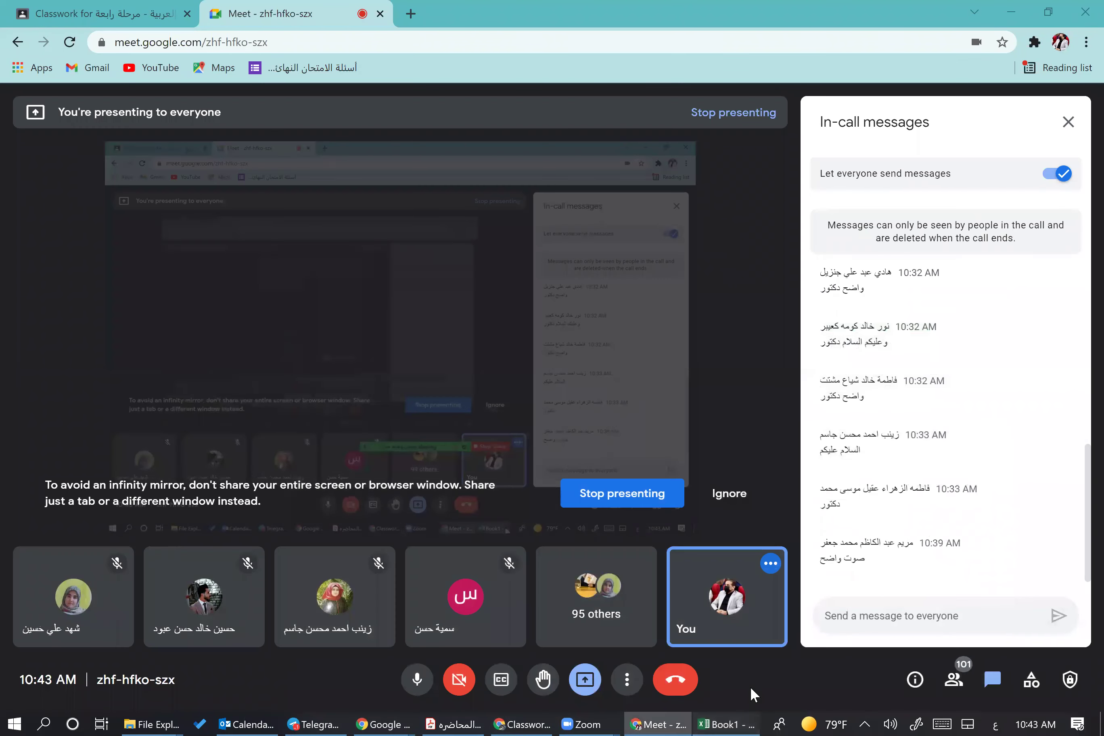
{"action": "left_click", "coordinate": [731, 723]}
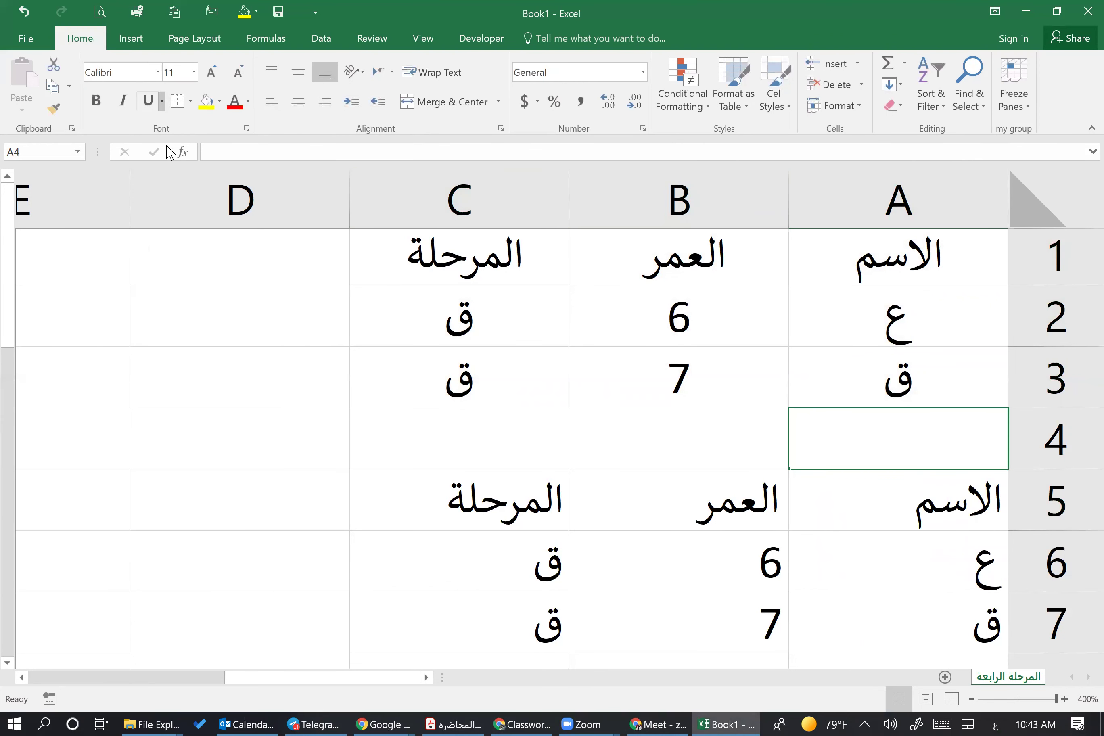
Fill the header cells A1:C1 with the light blue-gray theme color.
{"action": "left_click", "coordinate": [925, 238]}
{"action": "left_click_drag", "start_coordinate": [889, 319], "coordinate": [577, 392]}
{"action": "left_click", "coordinate": [770, 451]}
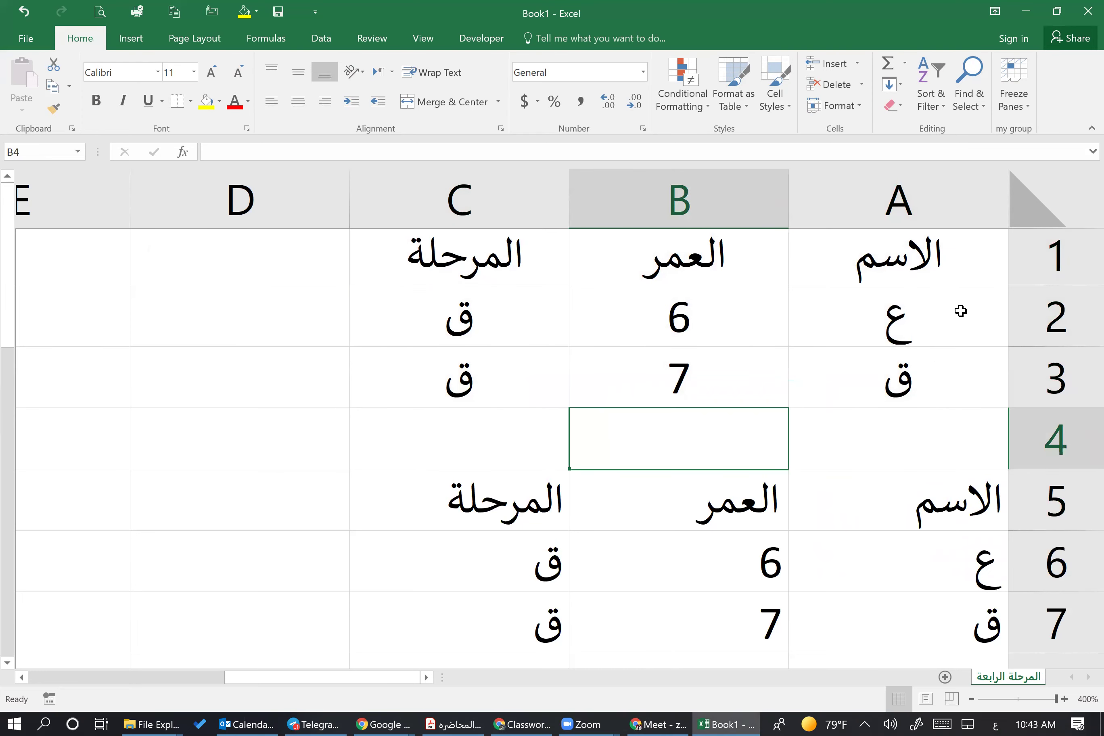
{"action": "left_click_drag", "start_coordinate": [949, 257], "coordinate": [456, 256]}
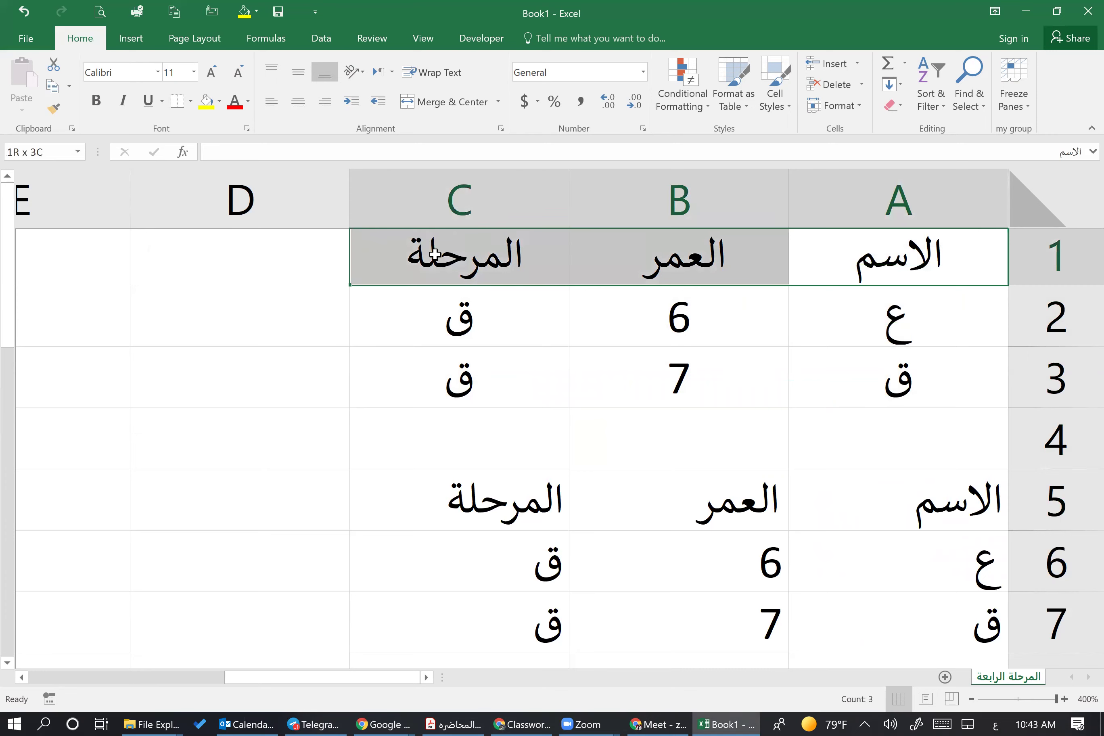
{"action": "left_click", "coordinate": [220, 101]}
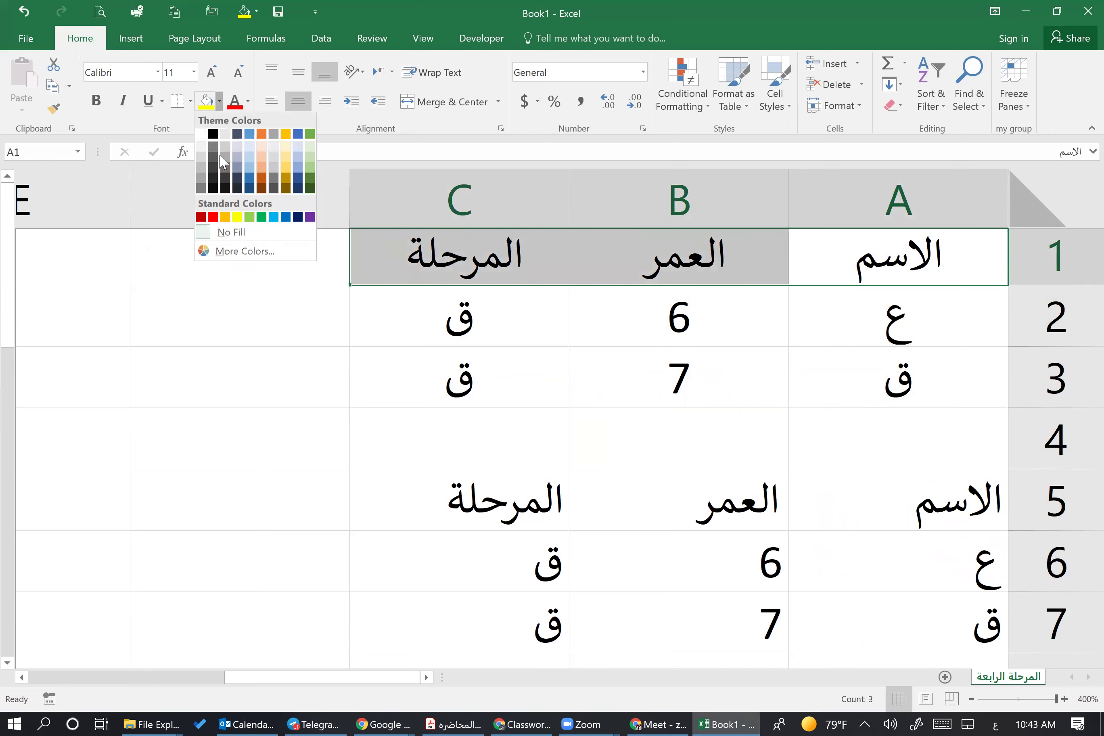
{"action": "left_click", "coordinate": [241, 152]}
{"action": "key", "text": "Down"}
{"action": "key", "text": "Down"}
{"action": "key", "text": "Left"}
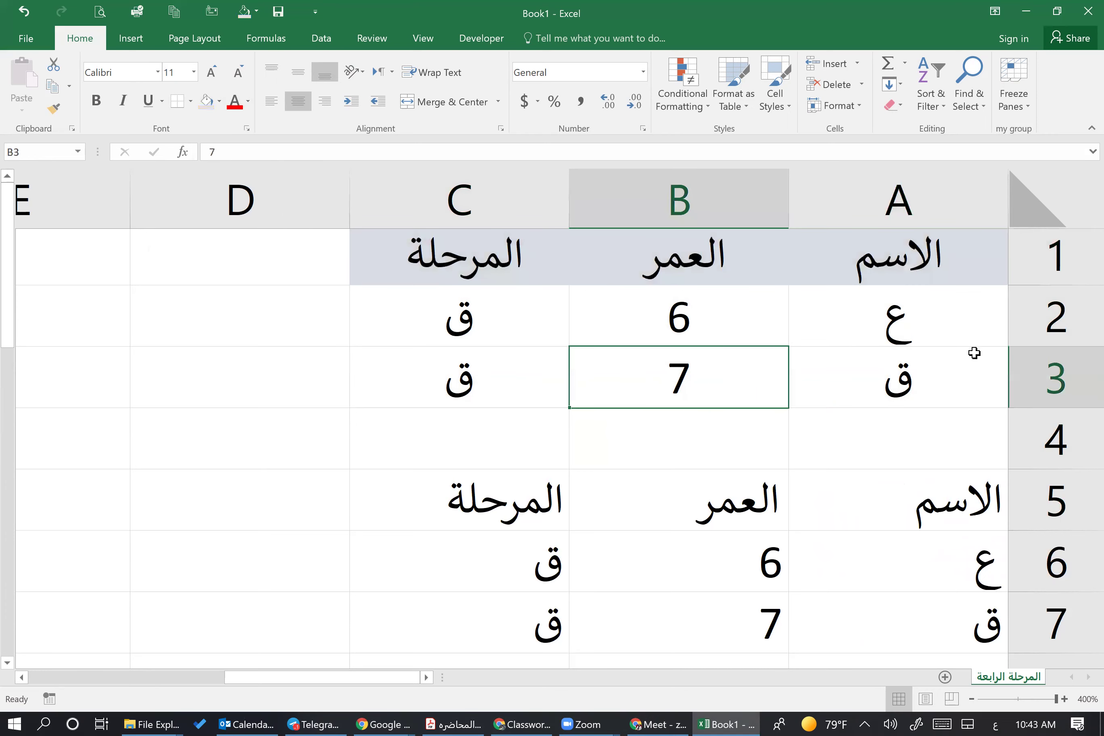
{"action": "left_click", "coordinate": [941, 330]}
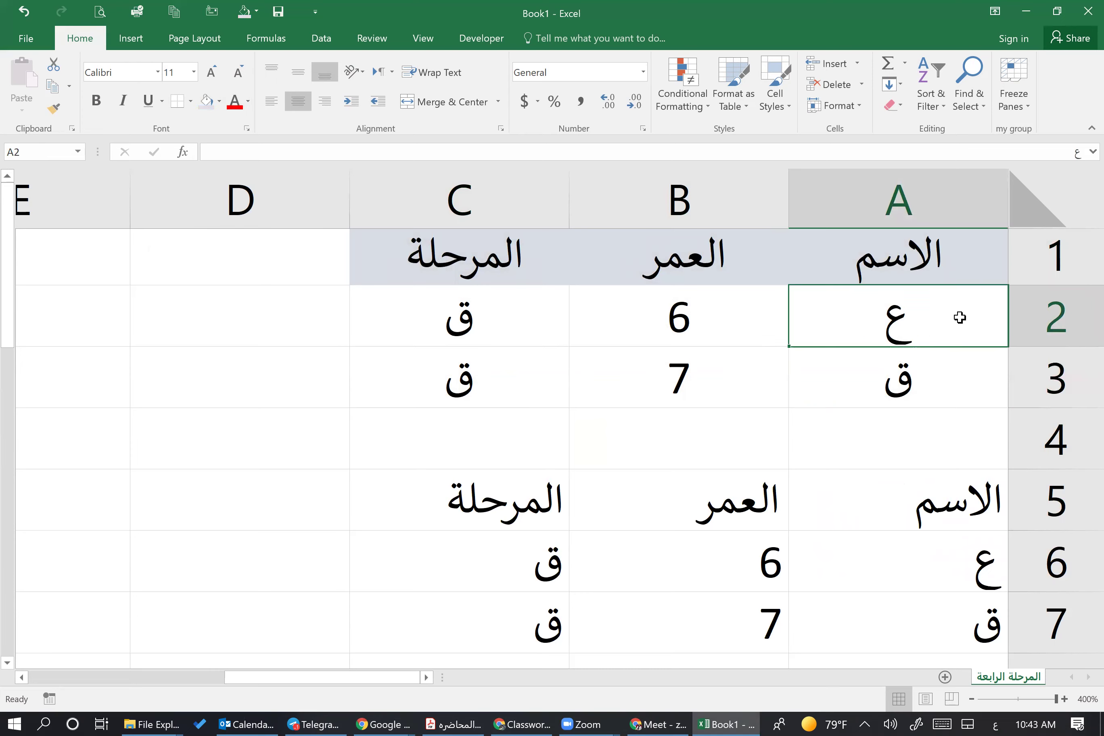
{"action": "left_click", "coordinate": [768, 307]}
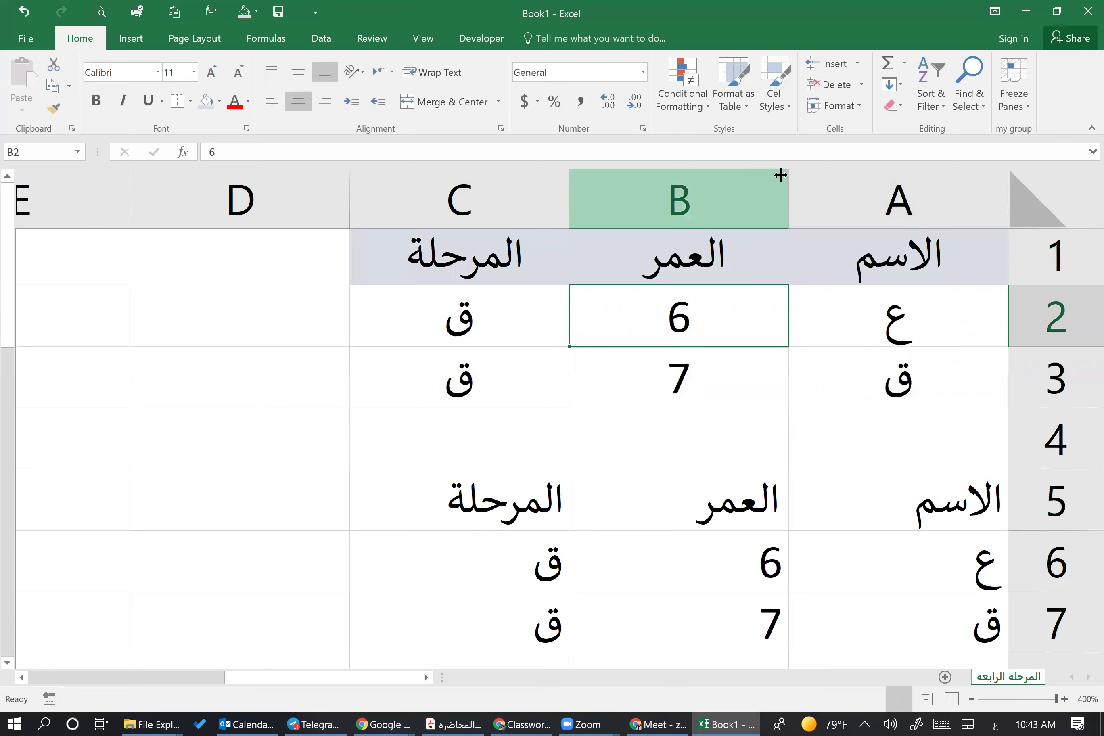
Narrow column A slightly and make row 2 more than twice as tall by adjusting their borders.
{"action": "left_click_drag", "start_coordinate": [787, 177], "coordinate": [857, 177]}
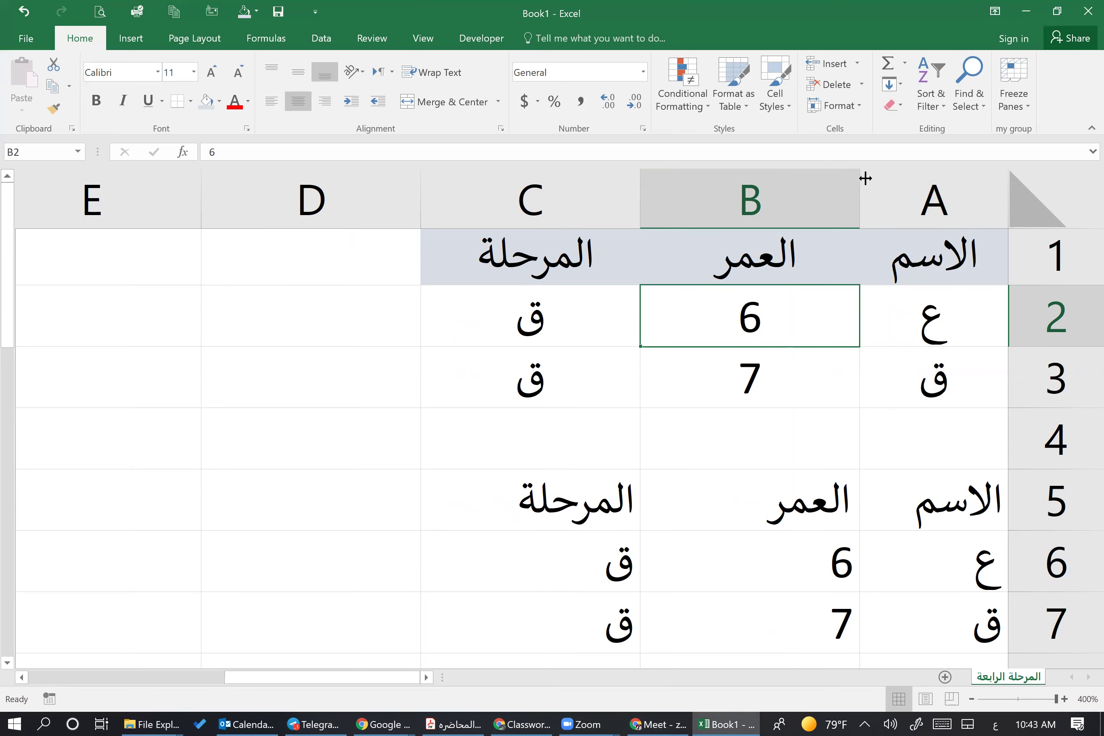
{"action": "left_click_drag", "start_coordinate": [861, 179], "coordinate": [823, 192]}
{"action": "left_click_drag", "start_coordinate": [1039, 348], "coordinate": [1025, 425]}
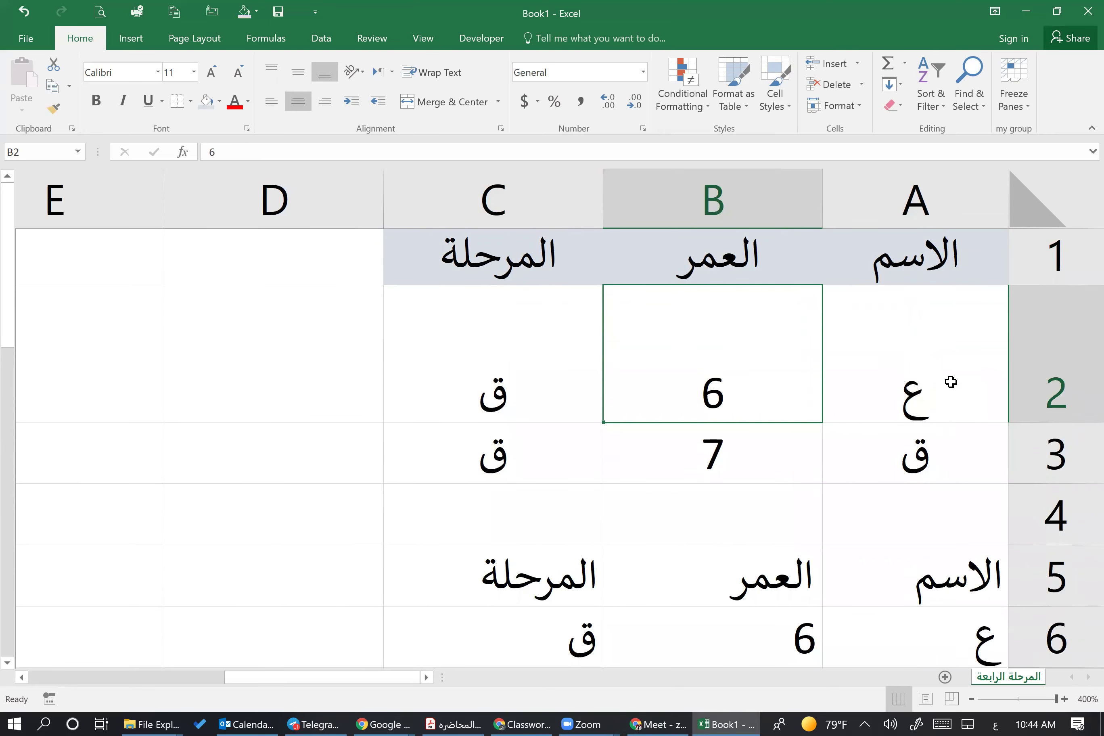
Demonstrate middle, top and bottom vertical alignment on A2:C2, finishing with the contents aligned to the top.
{"action": "left_click", "coordinate": [970, 380]}
{"action": "left_click_drag", "start_coordinate": [908, 383], "coordinate": [565, 387]}
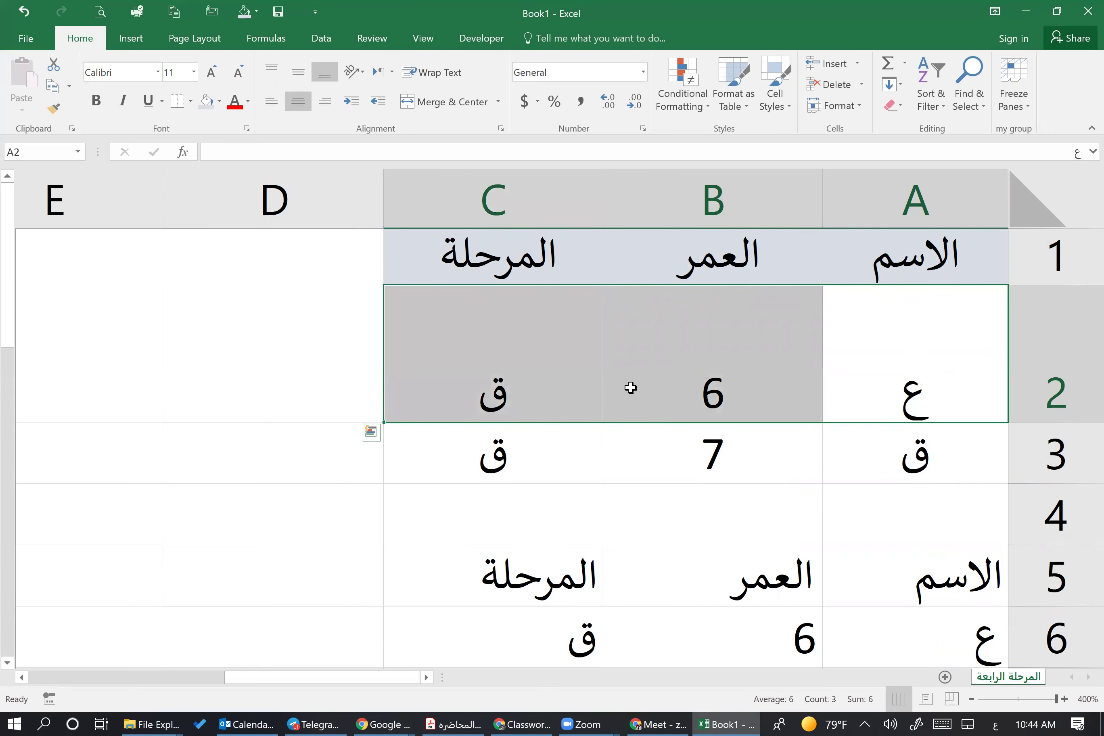
{"action": "left_click", "coordinate": [296, 74]}
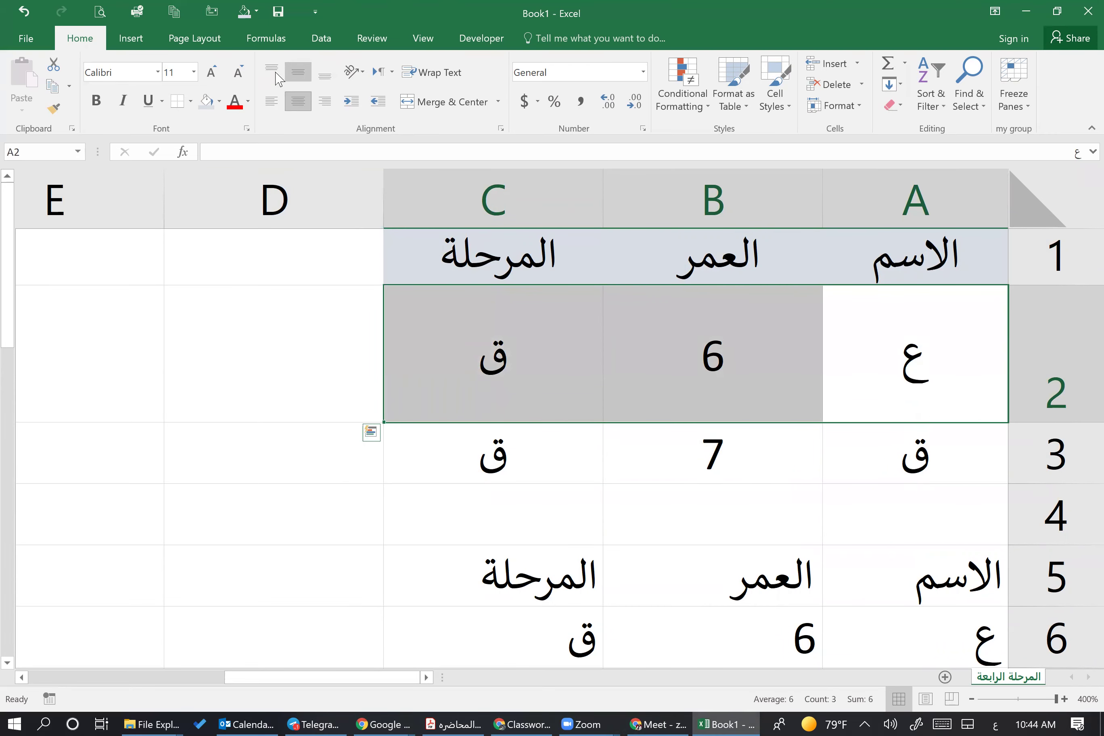
{"action": "left_click", "coordinate": [273, 74]}
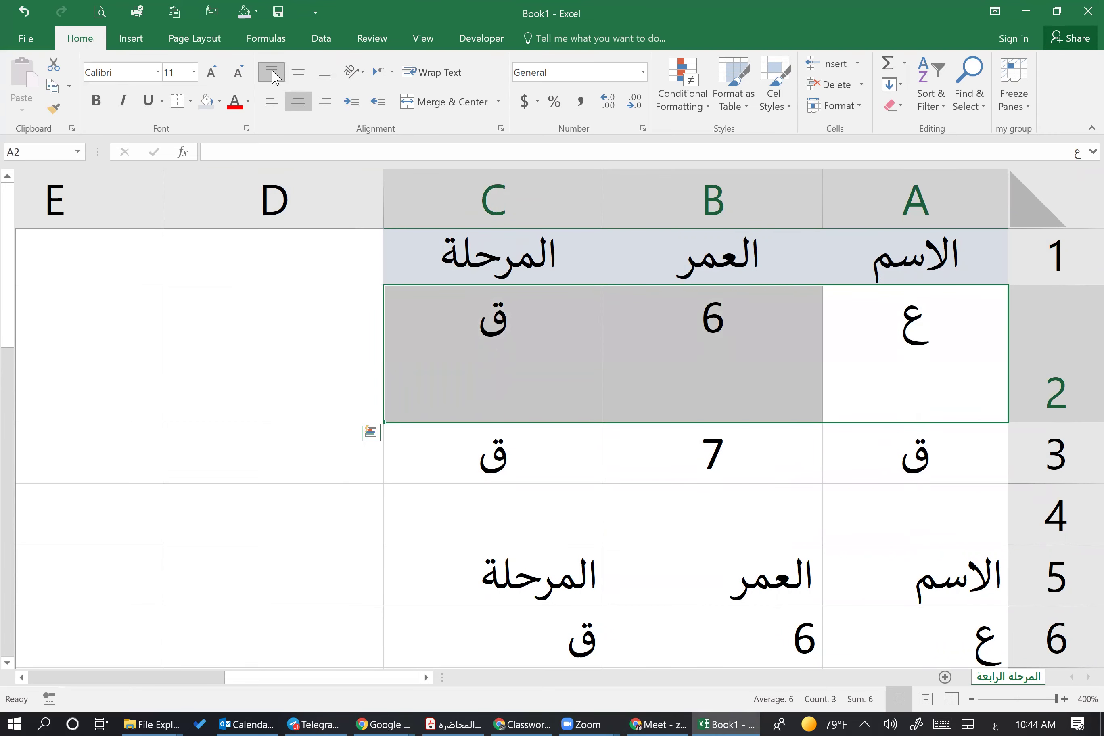
{"action": "left_click", "coordinate": [298, 74]}
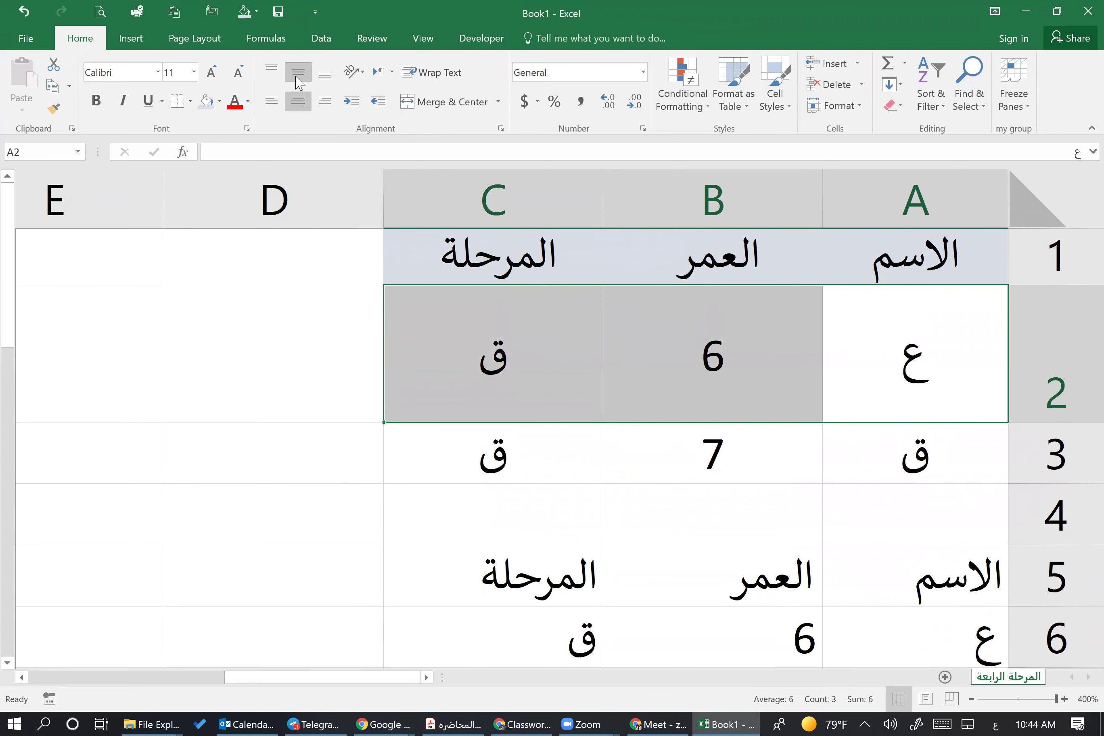
{"action": "left_click", "coordinate": [322, 81]}
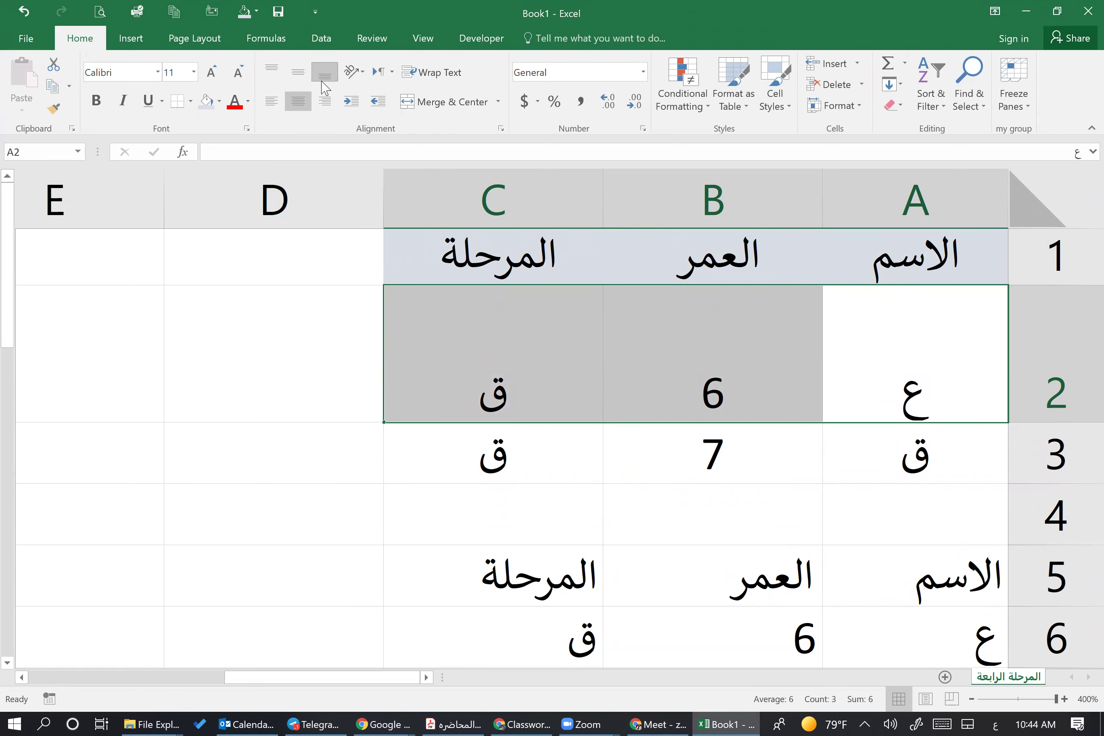
{"action": "left_click", "coordinate": [272, 72]}
{"action": "left_click", "coordinate": [298, 72]}
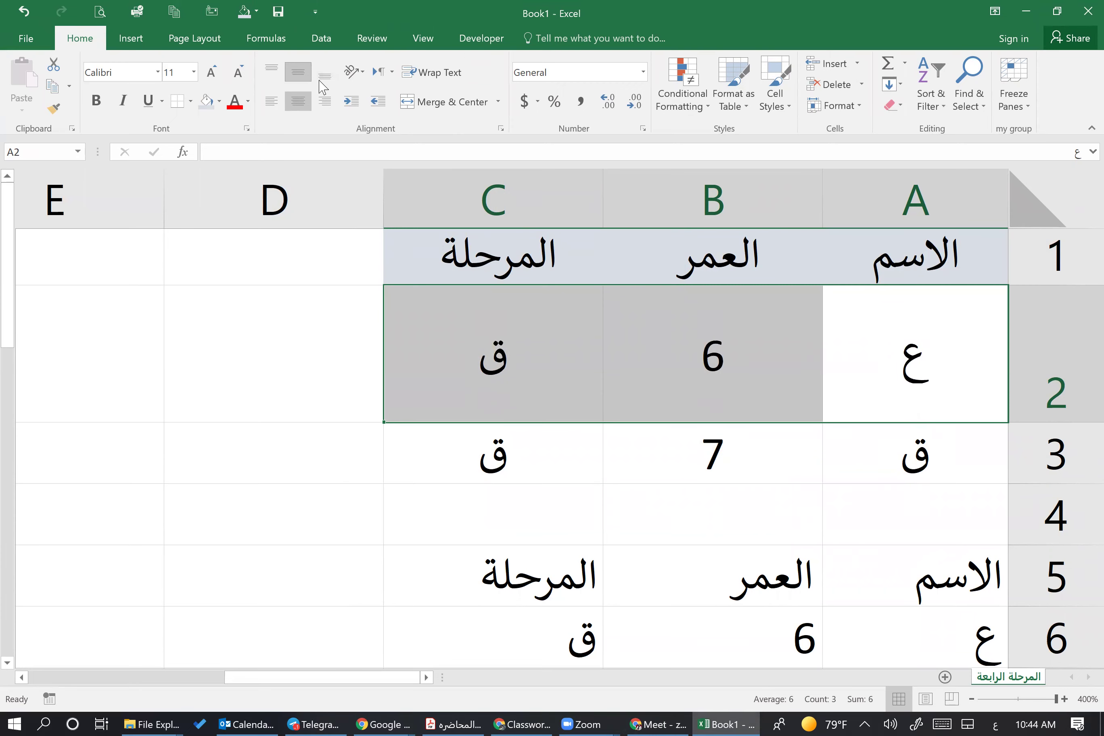
{"action": "left_click", "coordinate": [324, 74]}
{"action": "left_click", "coordinate": [300, 78]}
{"action": "left_click", "coordinate": [271, 72]}
Demonstrate left, center and right alignment on A2:C2 along with the vertical options, finishing with the contents at the top right.
{"action": "left_click", "coordinate": [275, 107]}
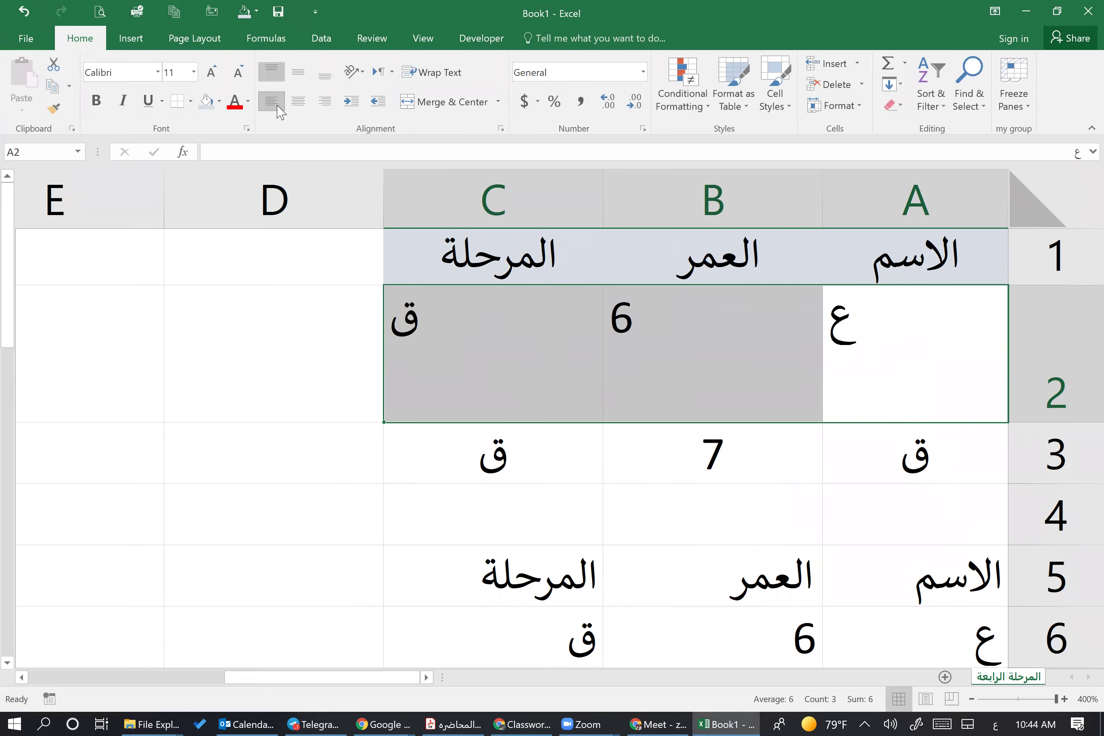
{"action": "left_click", "coordinate": [298, 103]}
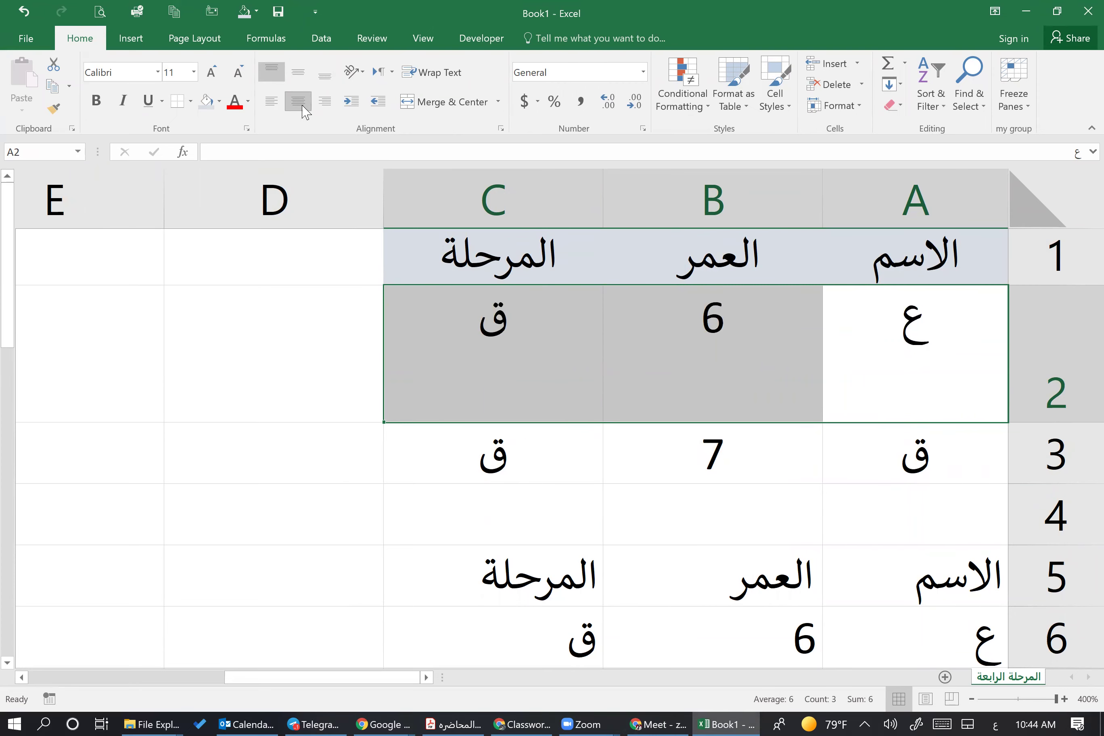
{"action": "left_click", "coordinate": [324, 101]}
{"action": "left_click", "coordinate": [325, 75]}
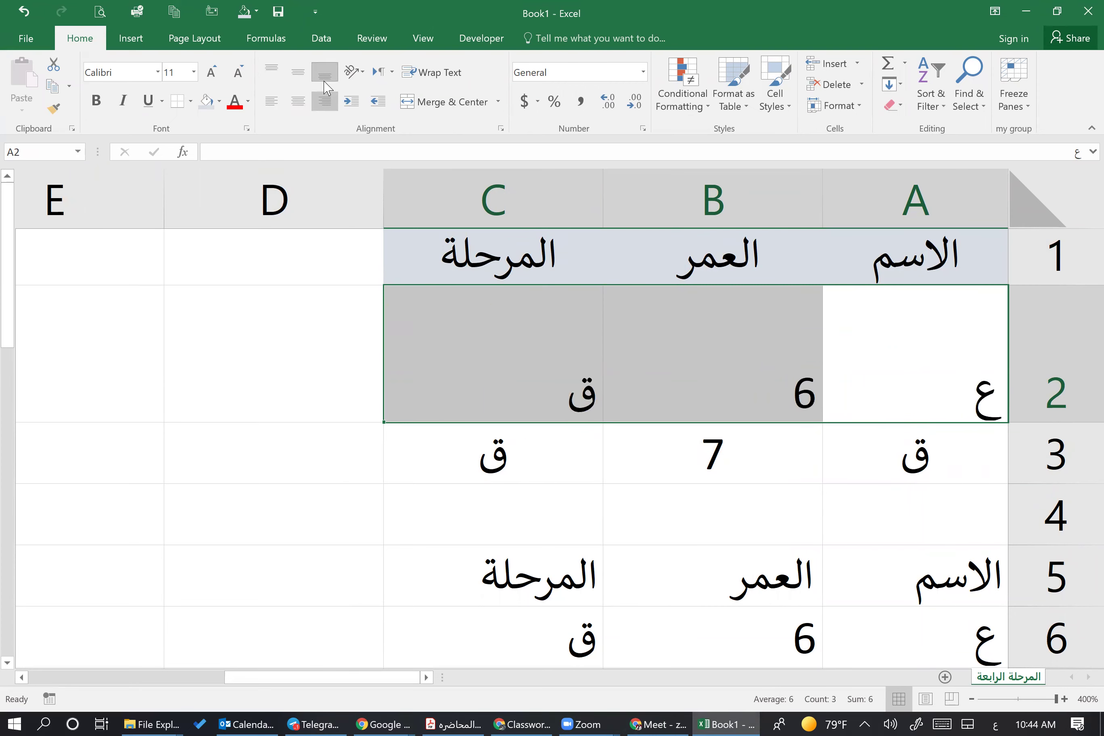
{"action": "left_click", "coordinate": [300, 81]}
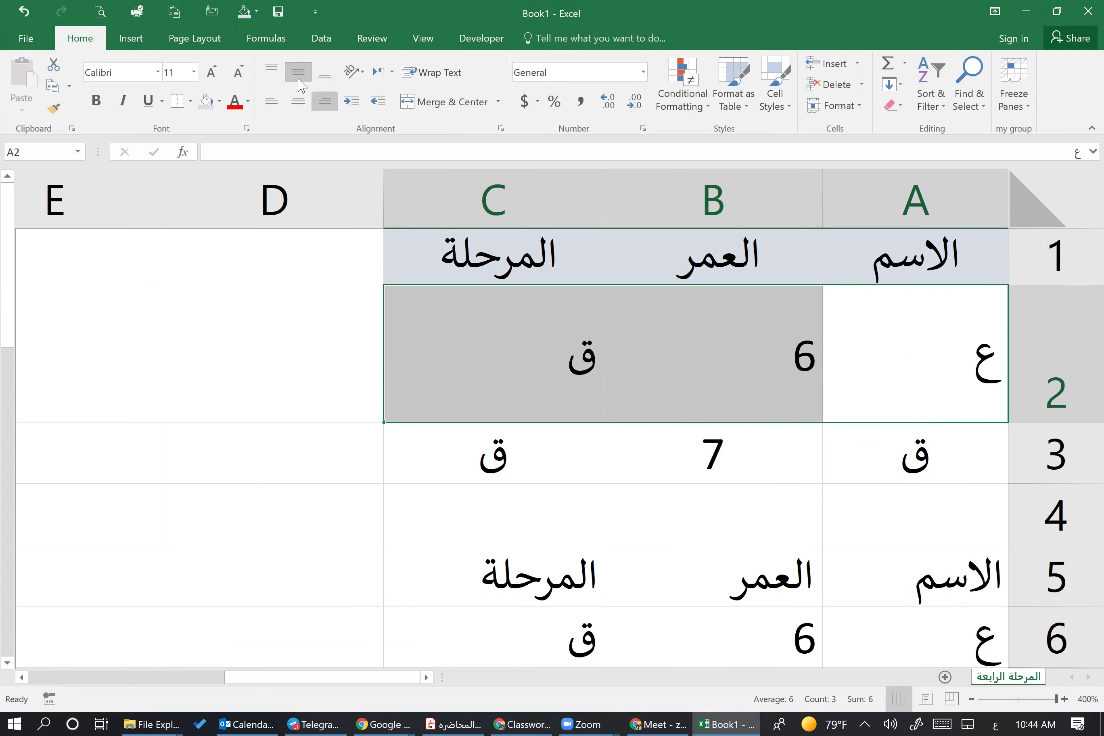
{"action": "left_click", "coordinate": [275, 71]}
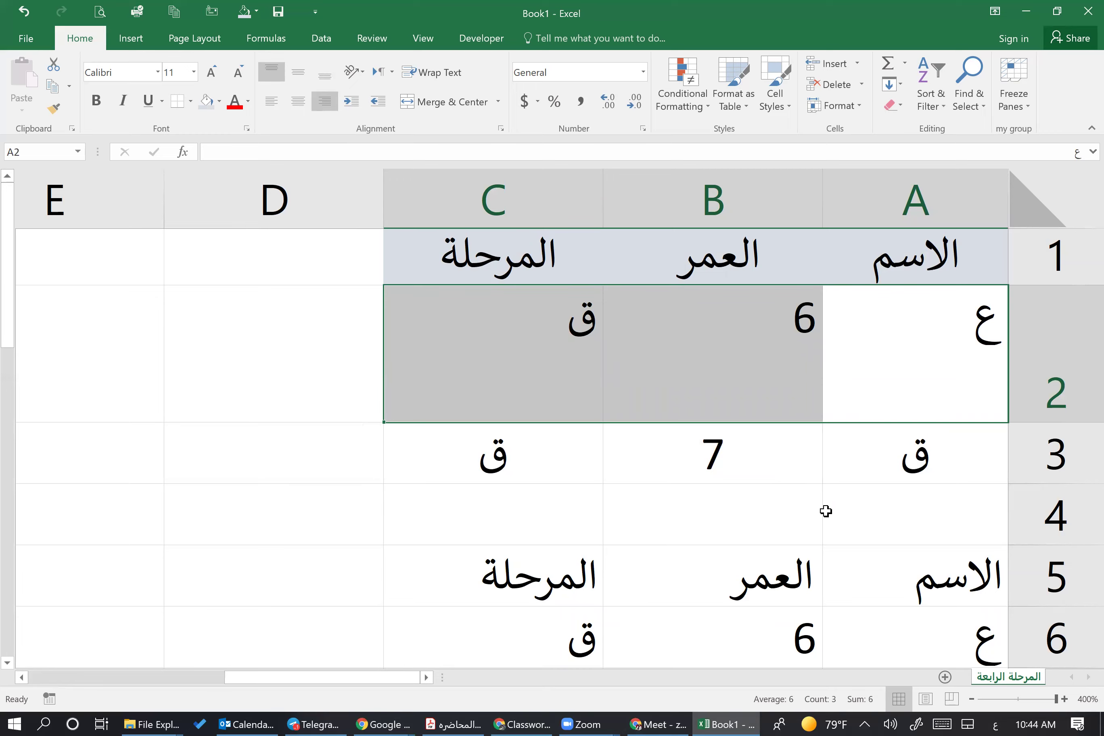
Switch to the Google Meet call, admit the participant waiting to join, and return to the Excel worksheet.
{"action": "left_click", "coordinate": [727, 725]}
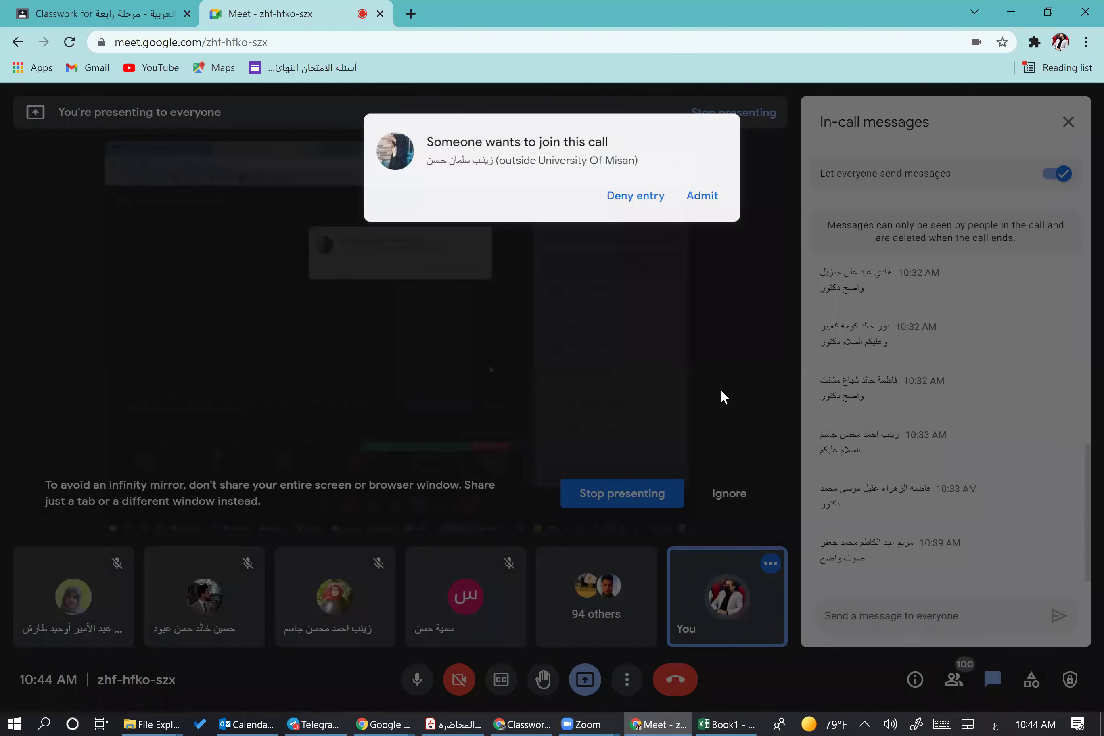
{"action": "left_click", "coordinate": [697, 179]}
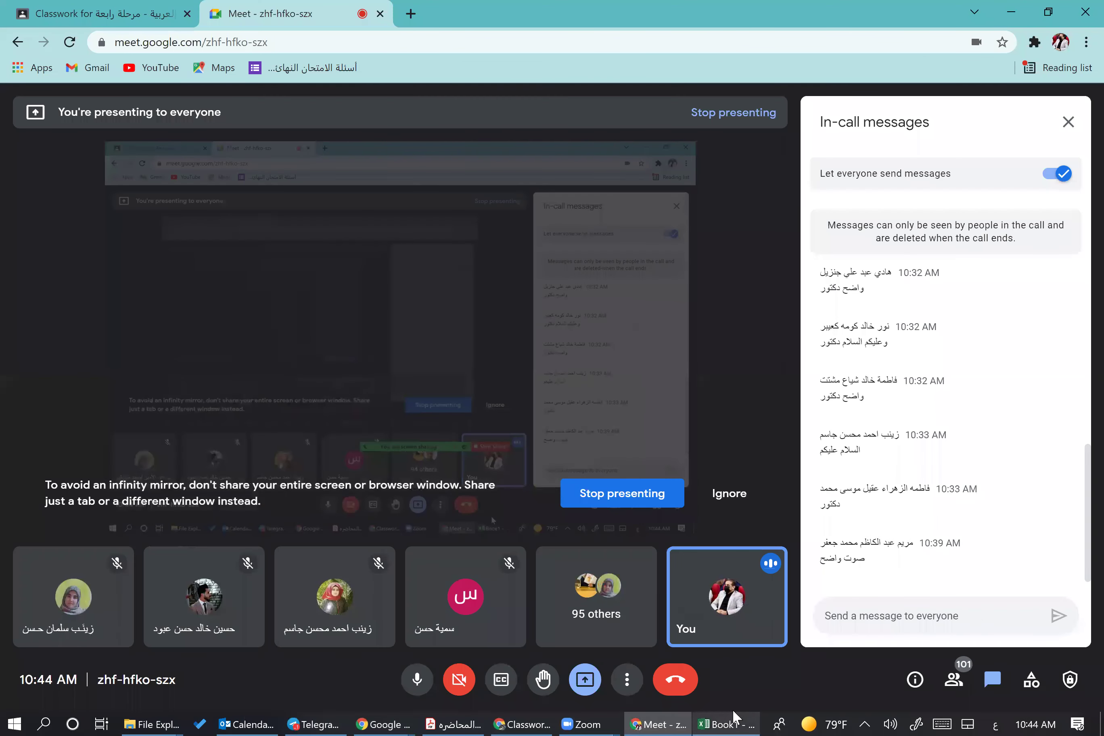
{"action": "left_click", "coordinate": [727, 725]}
Reduce the height of row 2 in two stages by adjusting its lower border.
{"action": "left_click", "coordinate": [844, 384]}
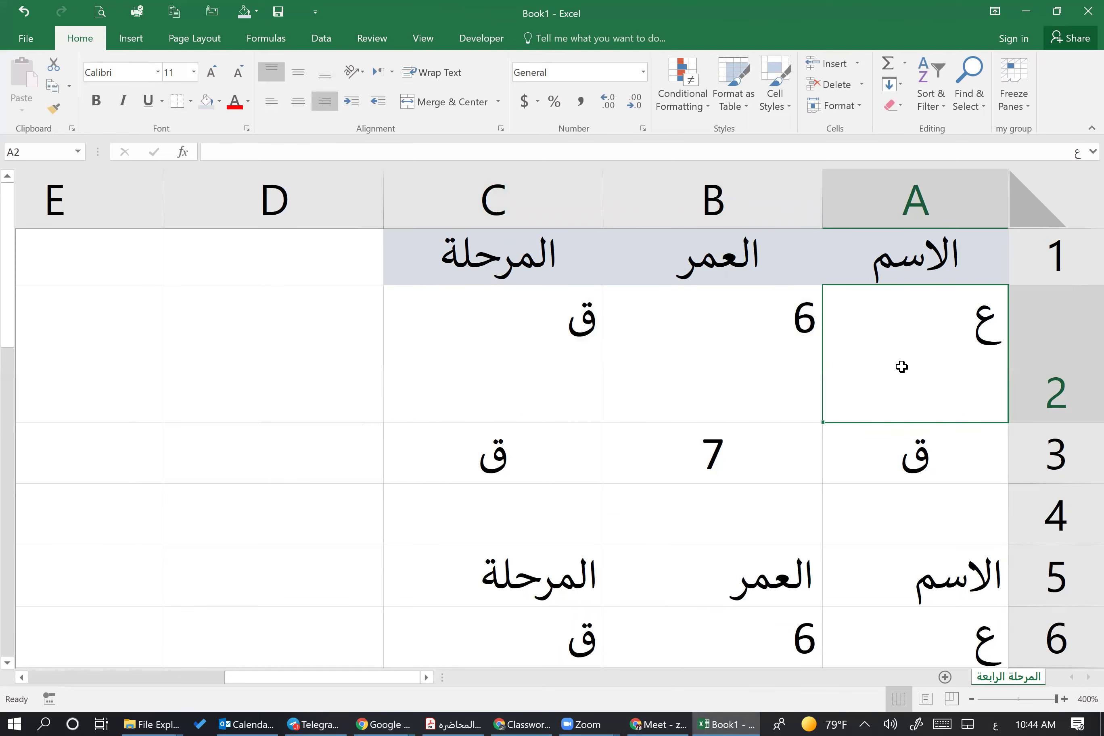
{"action": "mouse_move", "coordinate": [1043, 422]}
{"action": "left_mouse_down"}
{"action": "mouse_move", "coordinate": [1046, 359]}
{"action": "mouse_move", "coordinate": [1047, 400]}
{"action": "left_mouse_up"}
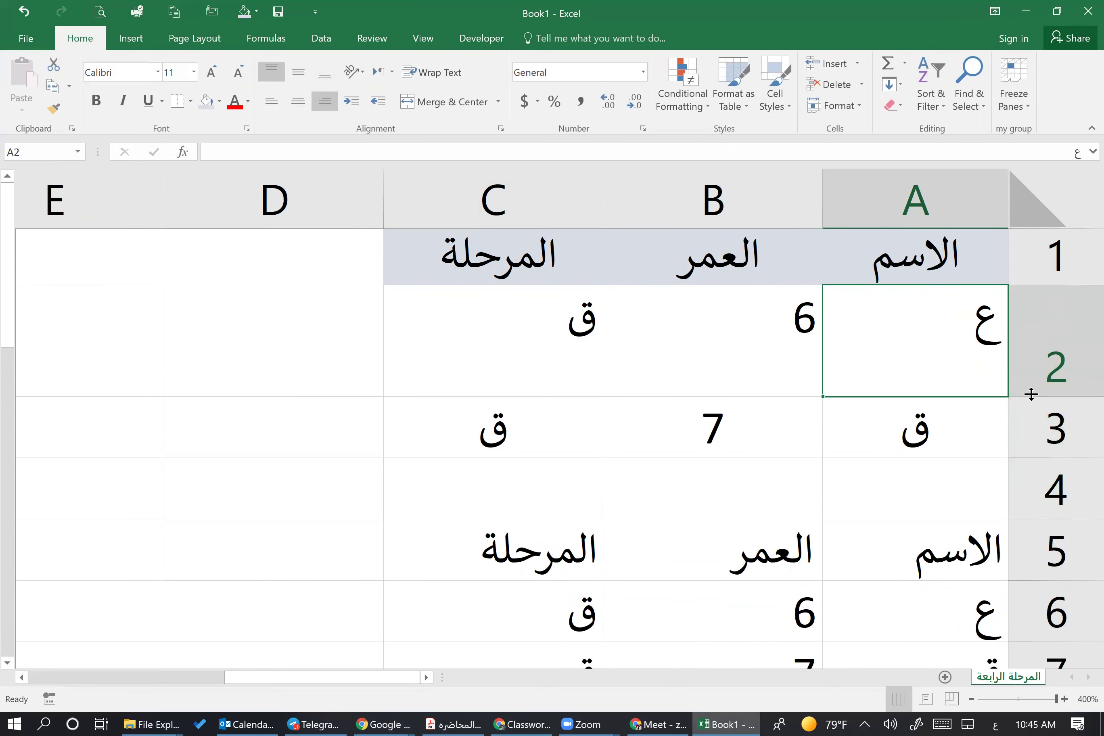
{"action": "left_click_drag", "start_coordinate": [1032, 395], "coordinate": [1042, 369]}
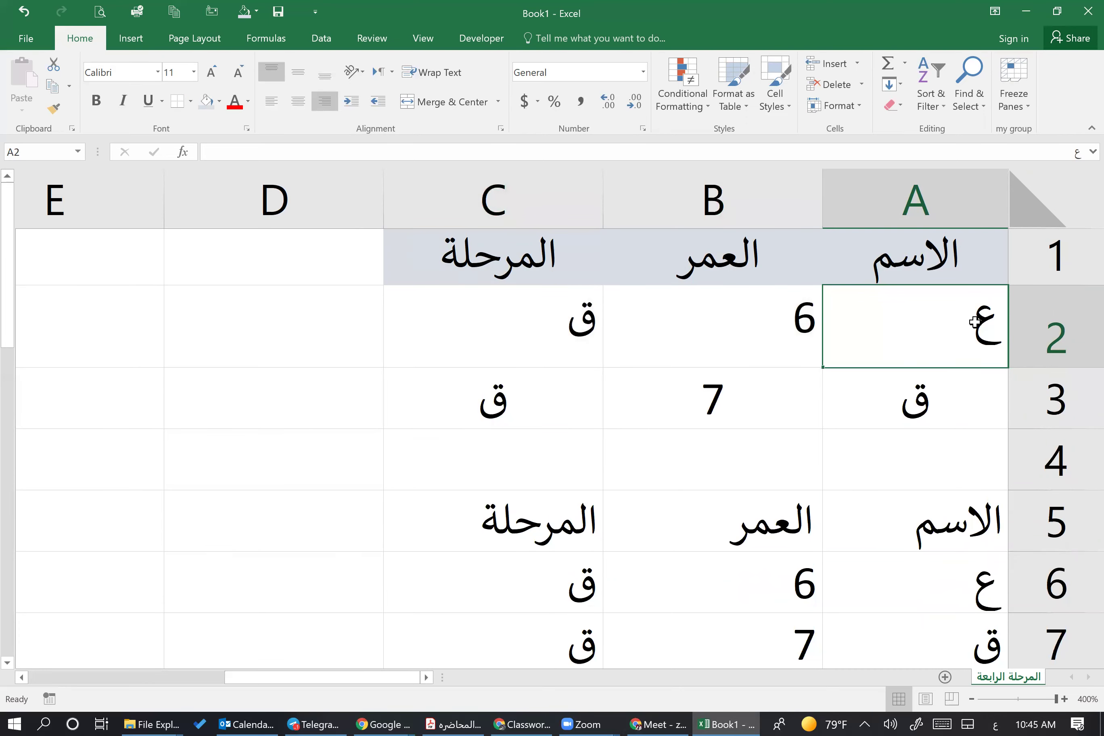
{"action": "left_click", "coordinate": [1057, 328]}
{"action": "left_click", "coordinate": [1059, 325]}
{"action": "left_click", "coordinate": [860, 107]}
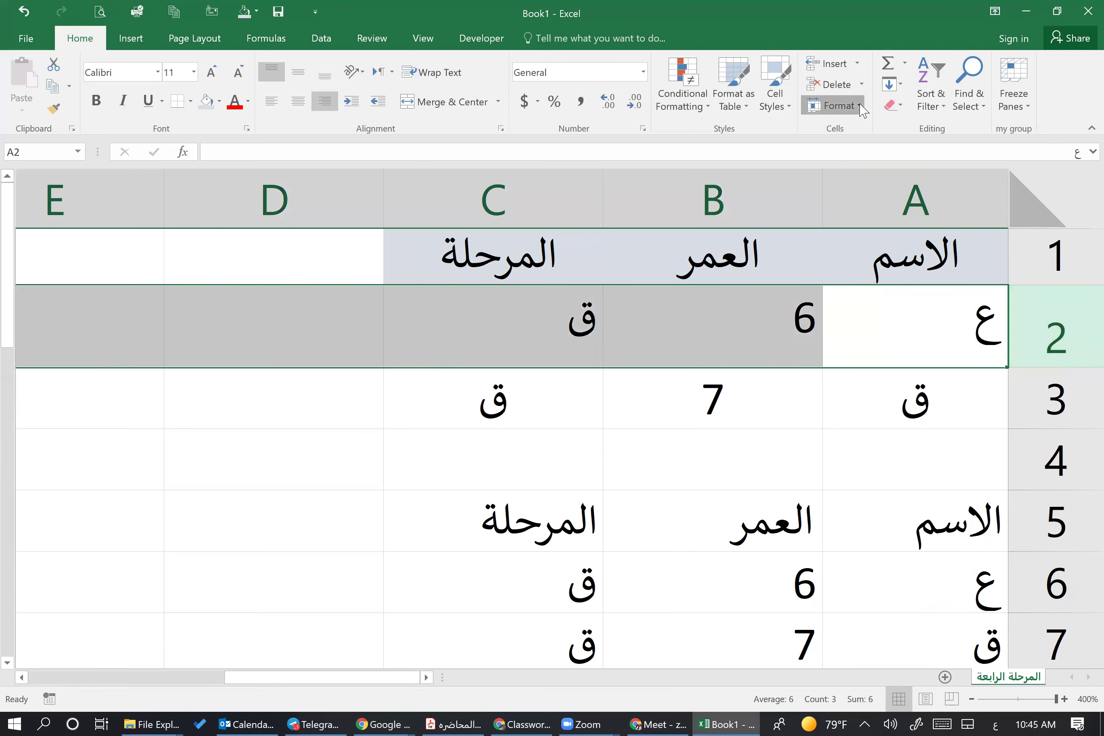
{"action": "left_click", "coordinate": [981, 331]}
{"action": "left_click", "coordinate": [954, 276]}
Select columns A to C and give all rows one uniform height with the Row Height setting.
{"action": "left_click_drag", "start_coordinate": [483, 197], "coordinate": [870, 253]}
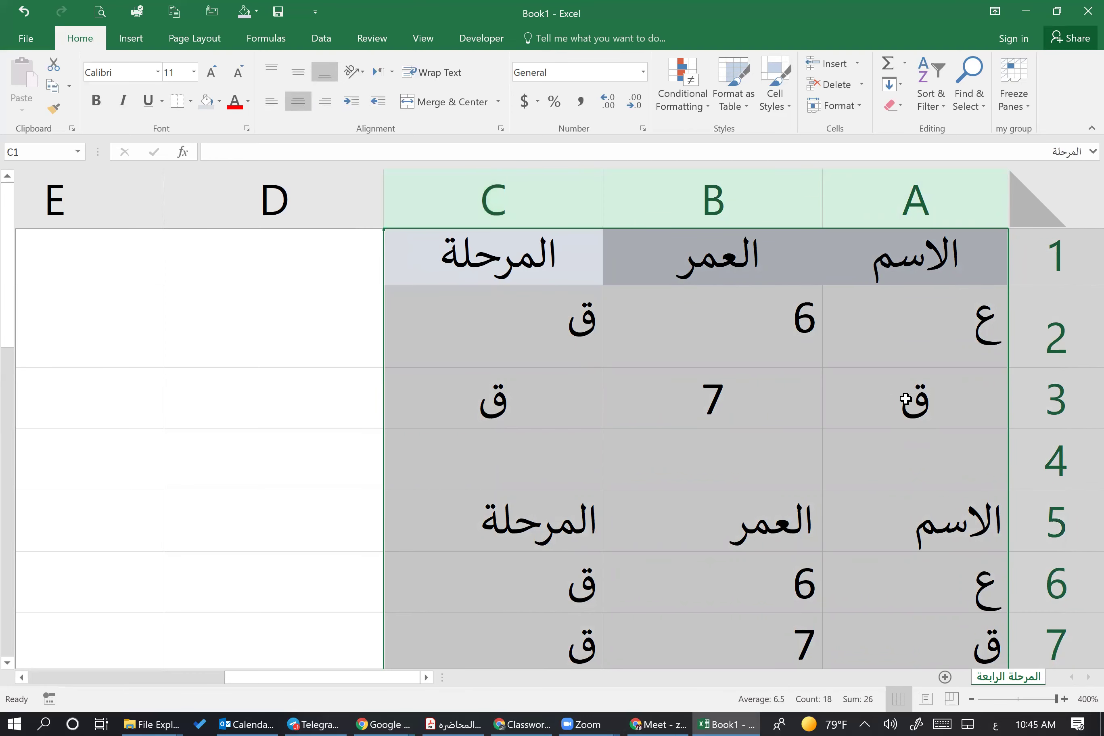
{"action": "left_click", "coordinate": [861, 107]}
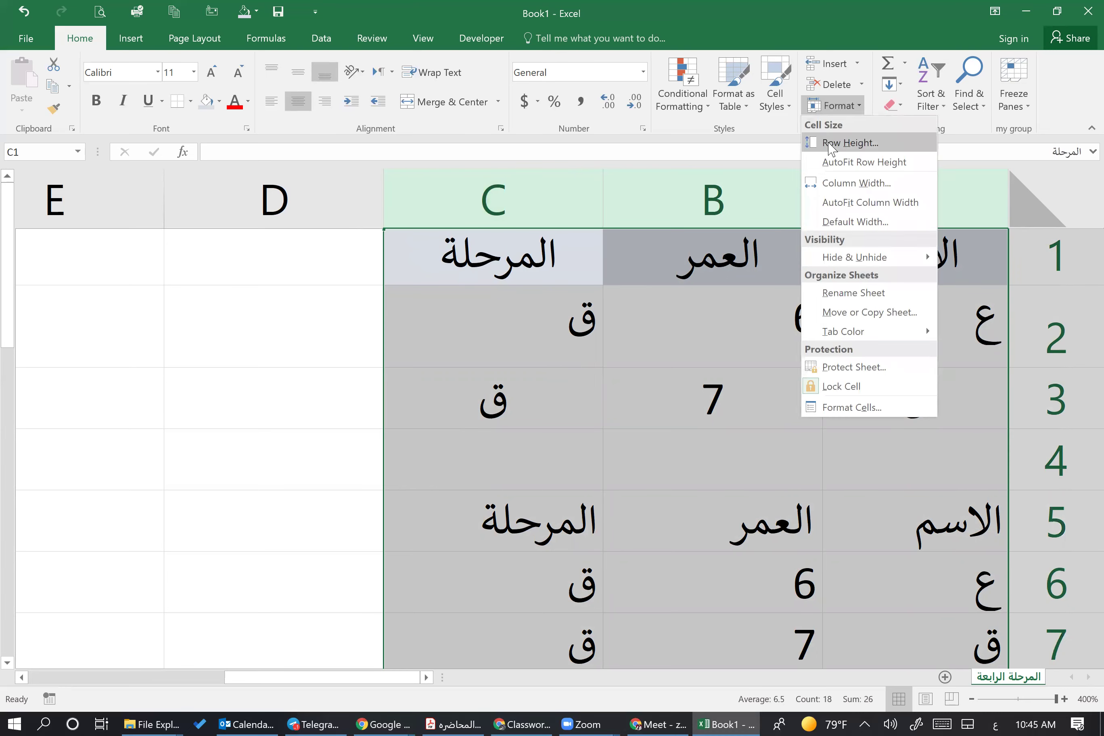
{"action": "left_click", "coordinate": [867, 145]}
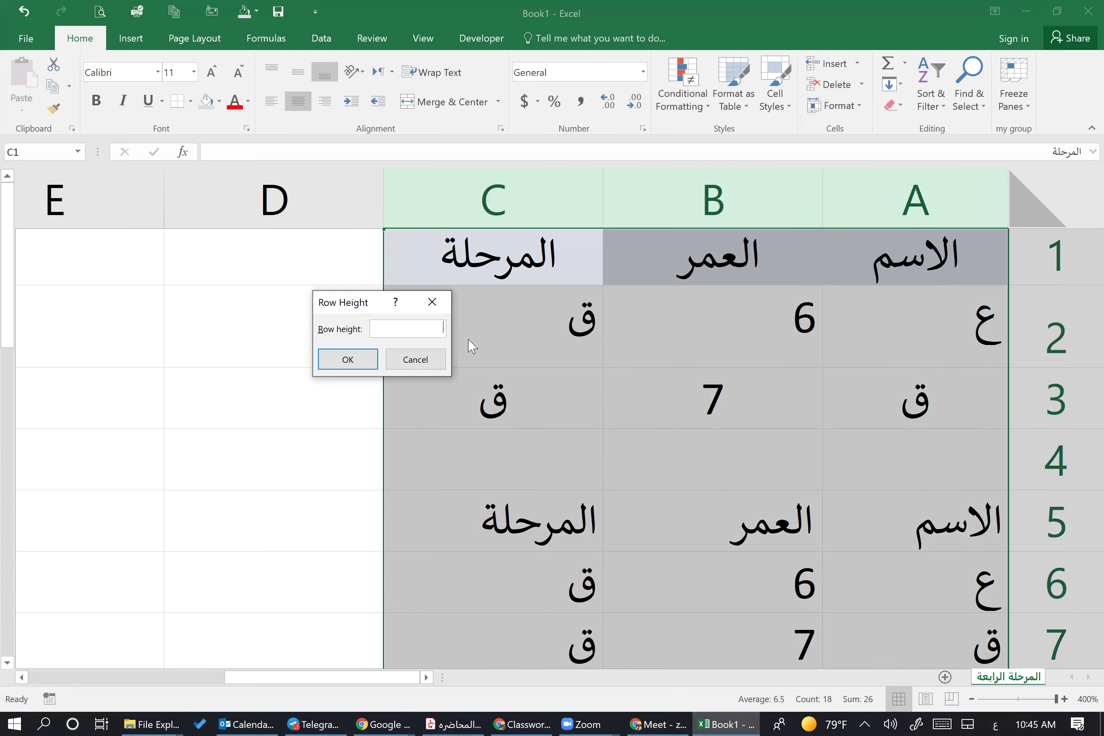
{"action": "key", "text": "Return"}
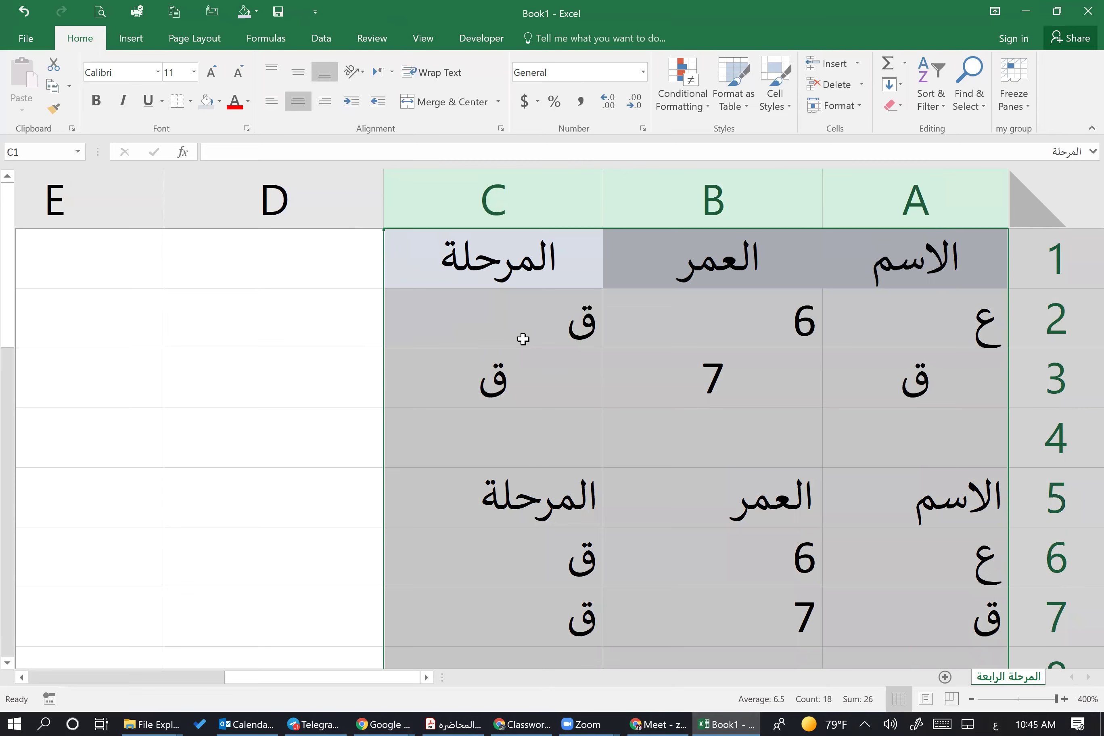
Increase the row height for the selected columns to about double and check the enlarged rows.
{"action": "left_click", "coordinate": [835, 106]}
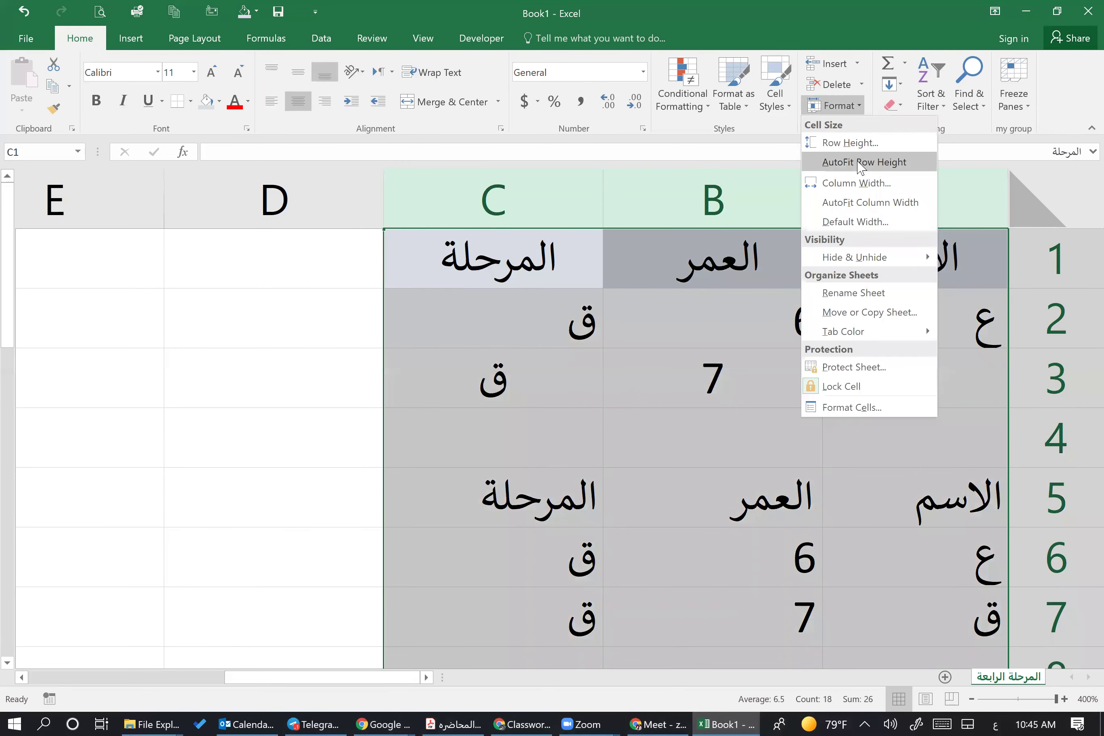
{"action": "left_click", "coordinate": [859, 144]}
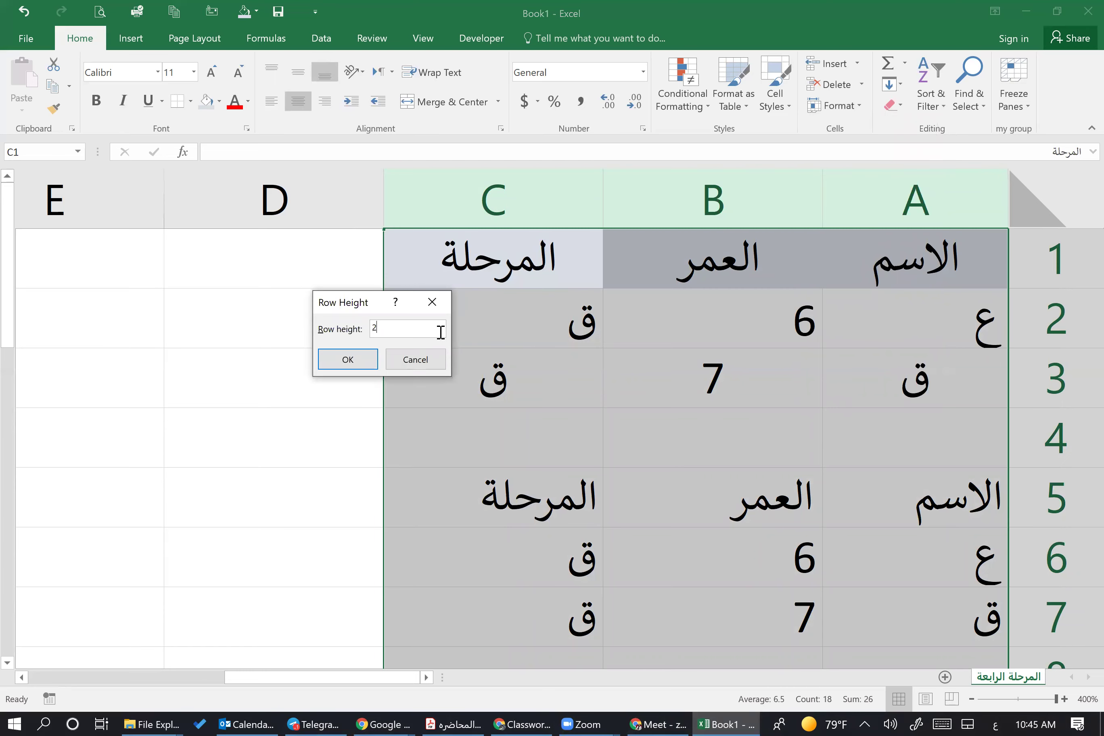
{"action": "key", "text": "Return"}
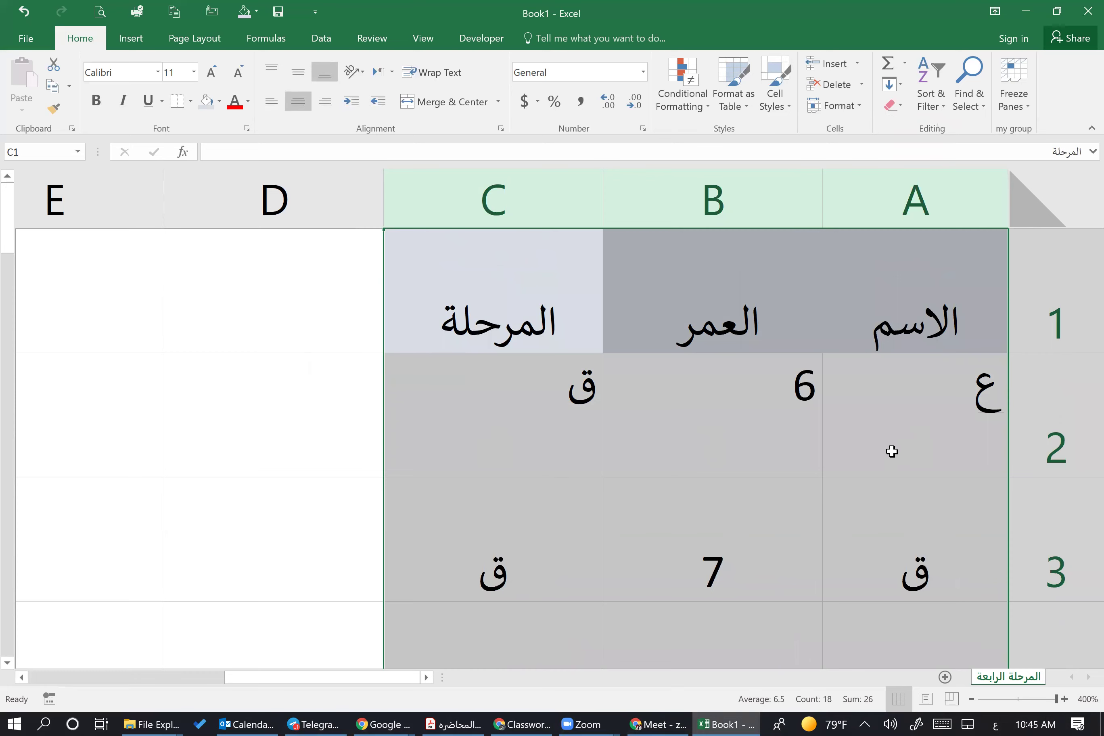
{"action": "scroll", "coordinate": [893, 451], "scroll_direction": "down", "scroll_amount": 2}
{"action": "scroll", "coordinate": [892, 452], "scroll_direction": "up", "scroll_amount": 2}
Set the row height for the selected columns A to C to 10.
{"action": "left_click", "coordinate": [858, 108]}
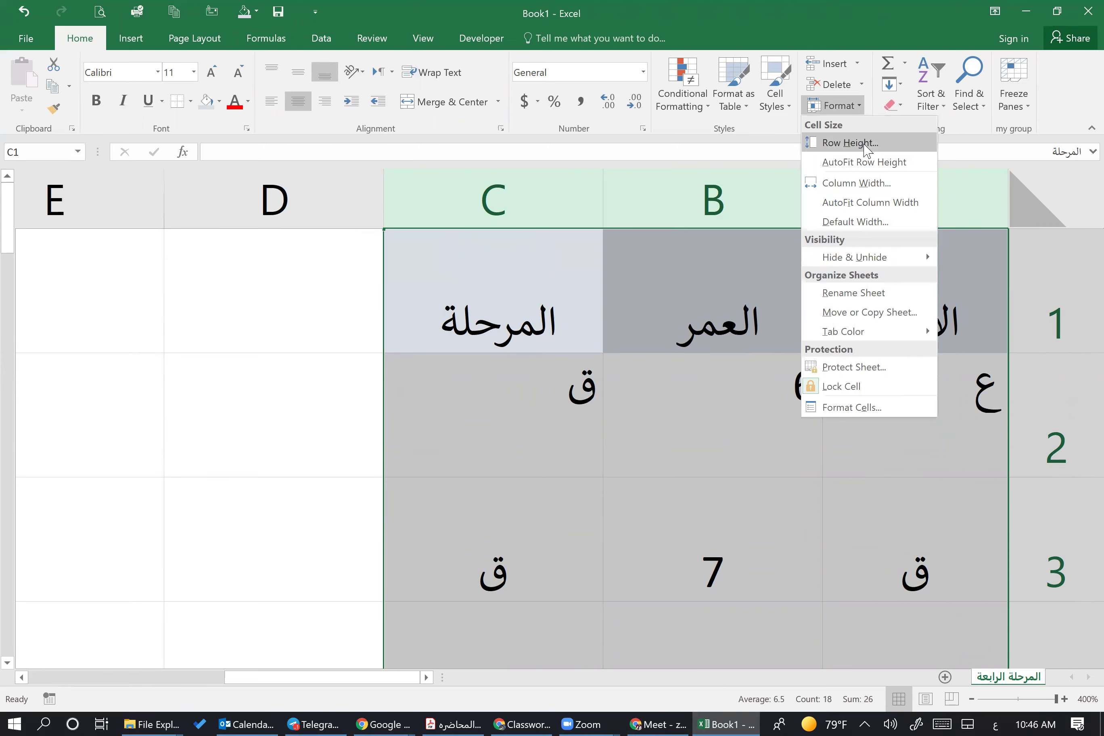
{"action": "left_click", "coordinate": [851, 142]}
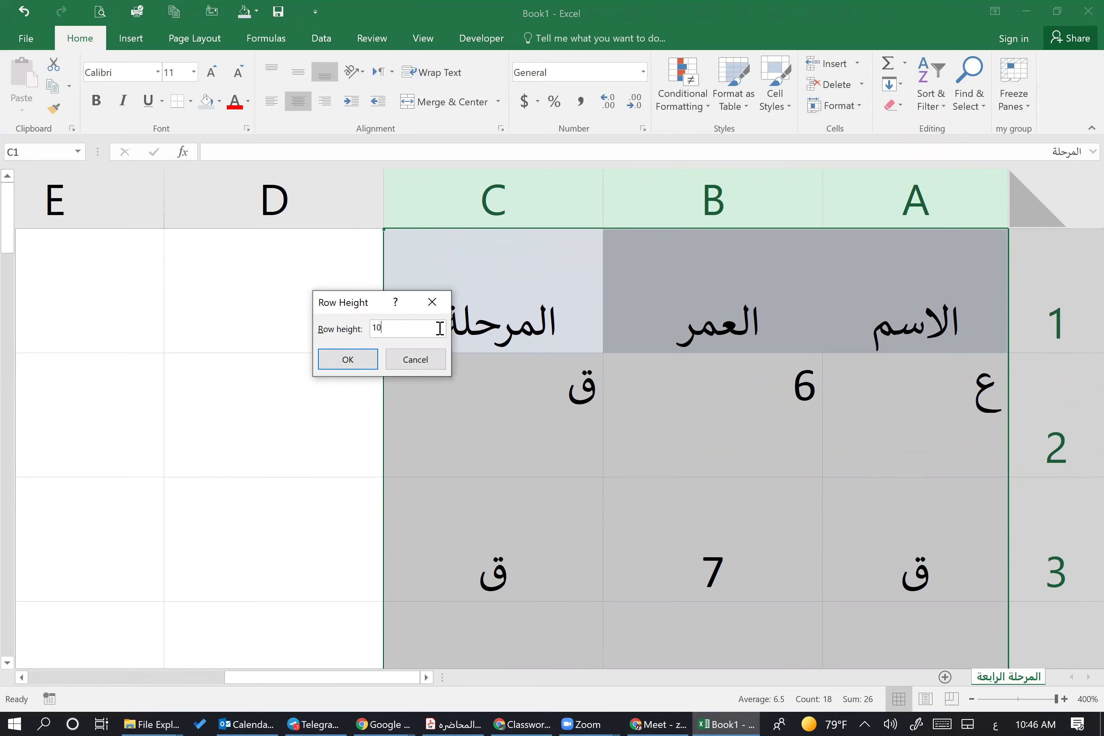
{"action": "key", "text": "Return"}
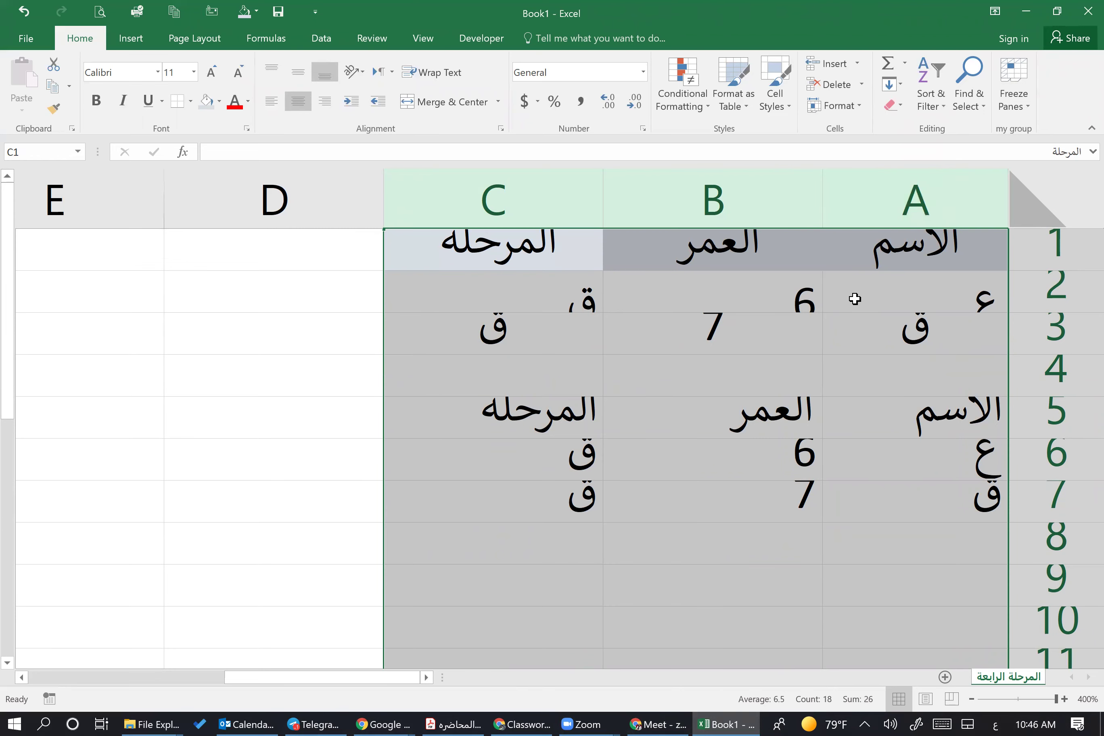
Set the row height for the selected columns A to C to 16.
{"action": "left_click", "coordinate": [837, 105]}
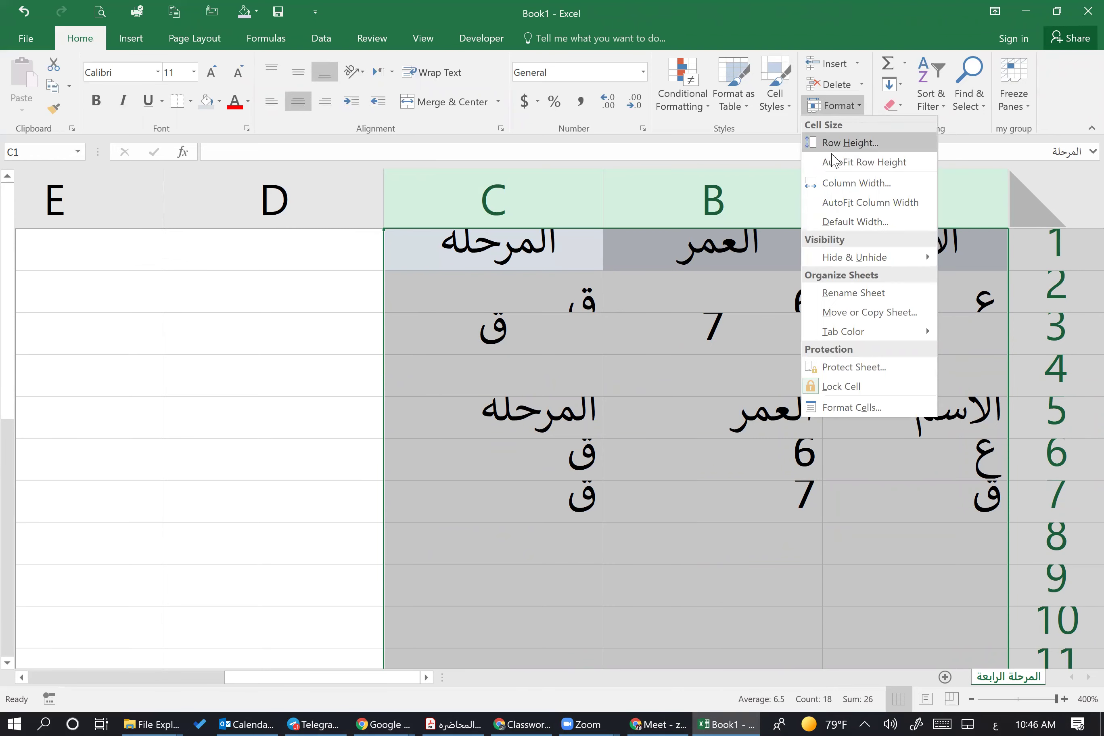
{"action": "left_click", "coordinate": [849, 143]}
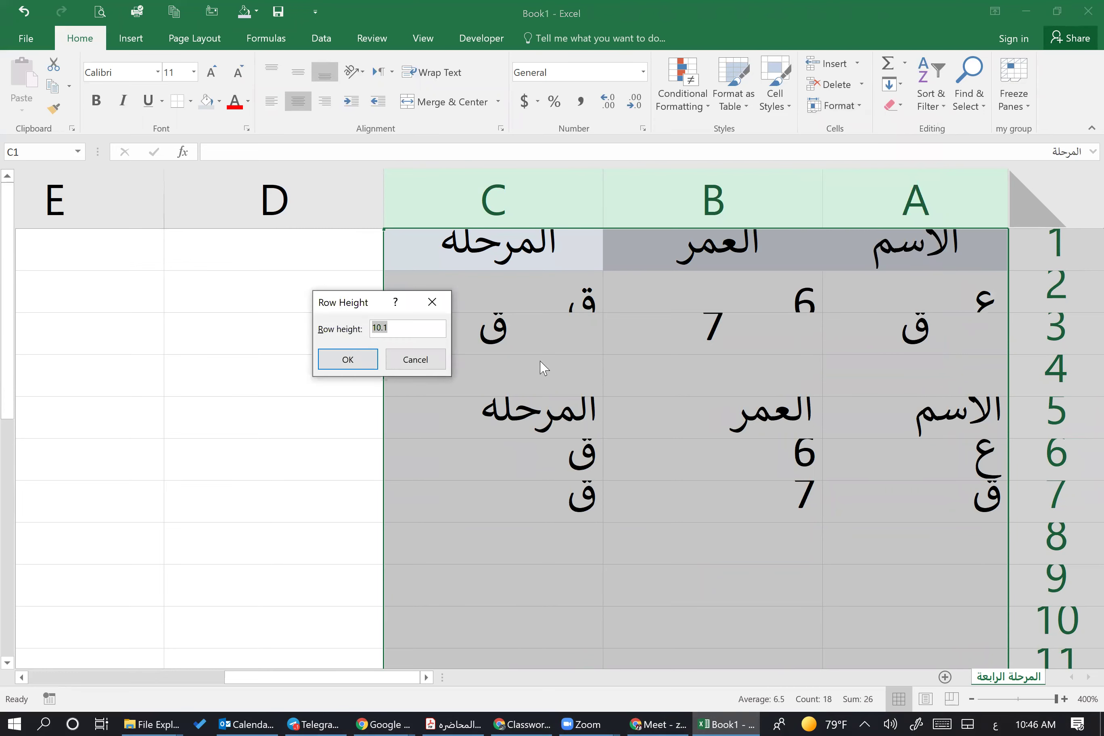
{"action": "type", "text": "16"}
{"action": "key", "text": "Return"}
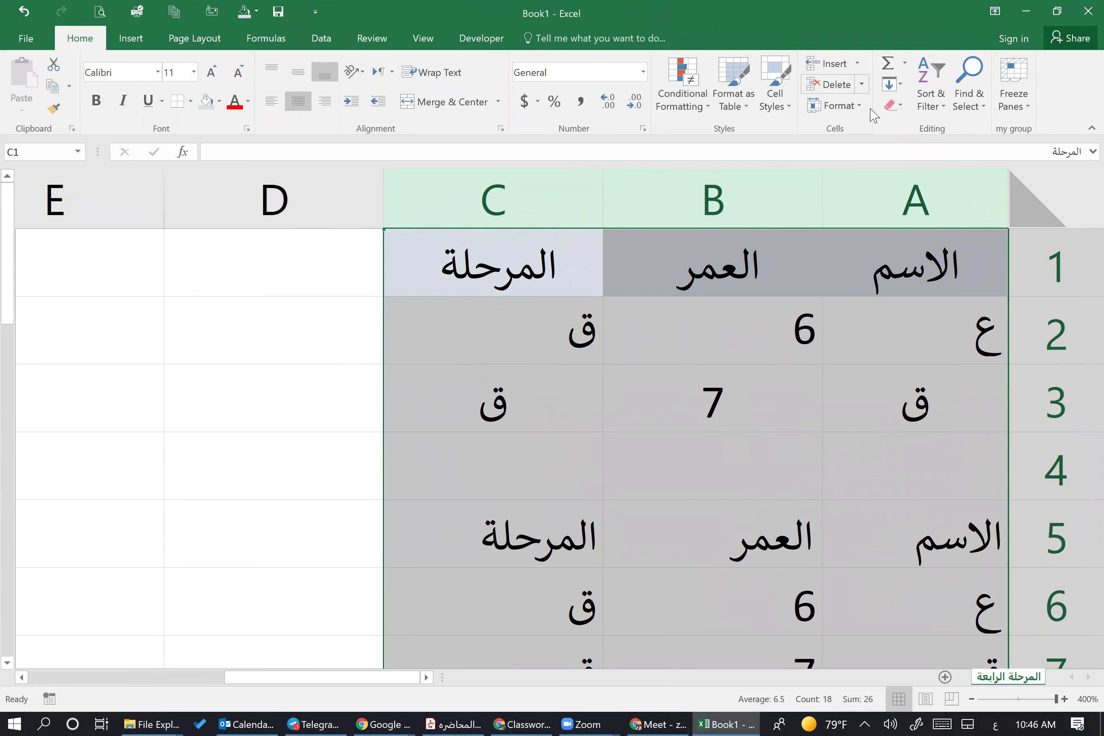
Apply AutoFit Row Height to the rows of columns A to C and select cell A2.
{"action": "left_click", "coordinate": [836, 106]}
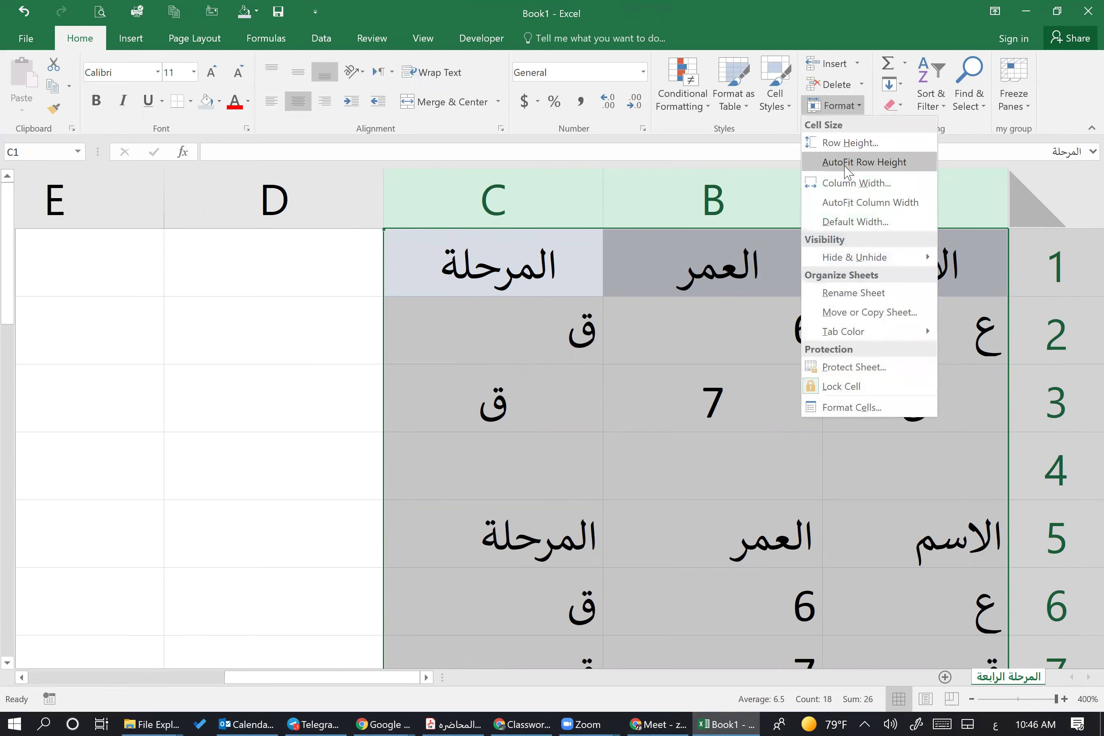
{"action": "left_click", "coordinate": [884, 163]}
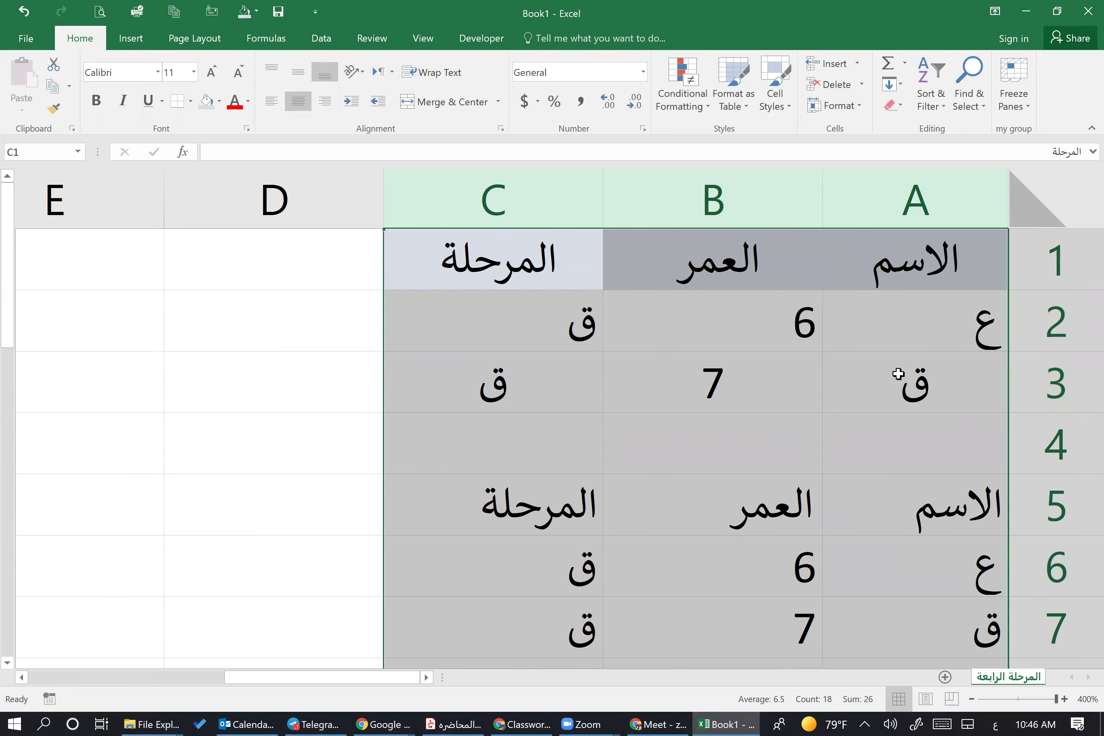
{"action": "left_click", "coordinate": [951, 328]}
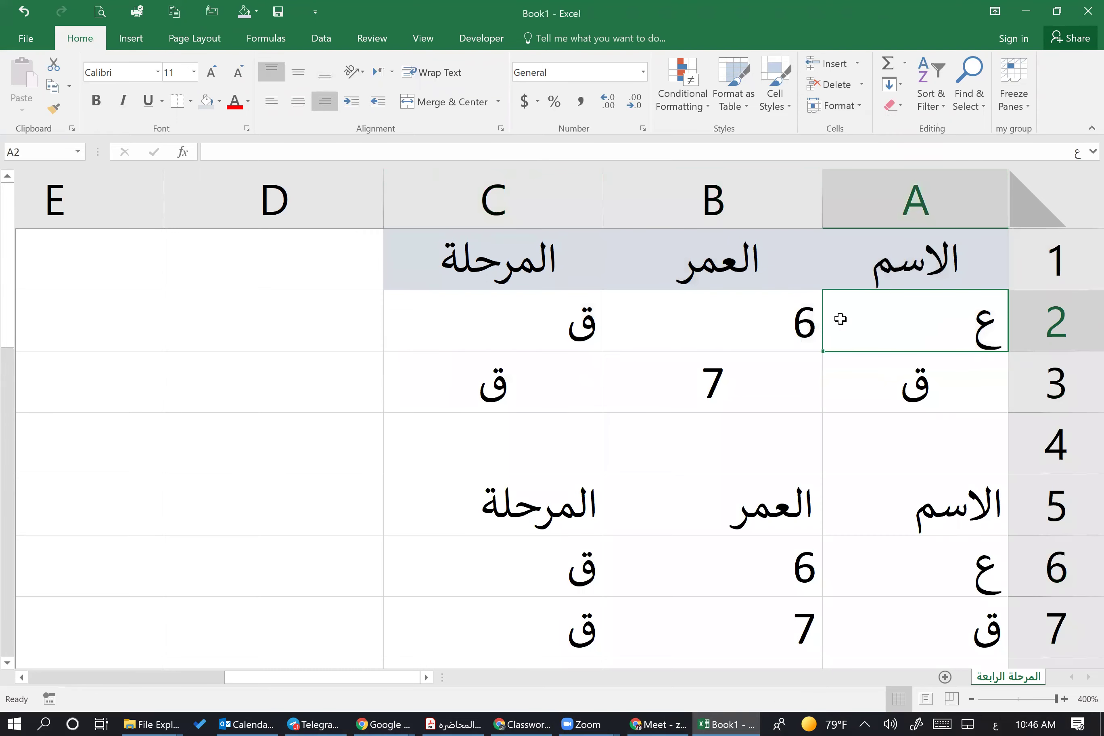
Set the height of row 2 to 29 and restore it with AutoFit Row Height.
{"action": "left_click", "coordinate": [863, 112]}
{"action": "left_click", "coordinate": [864, 143]}
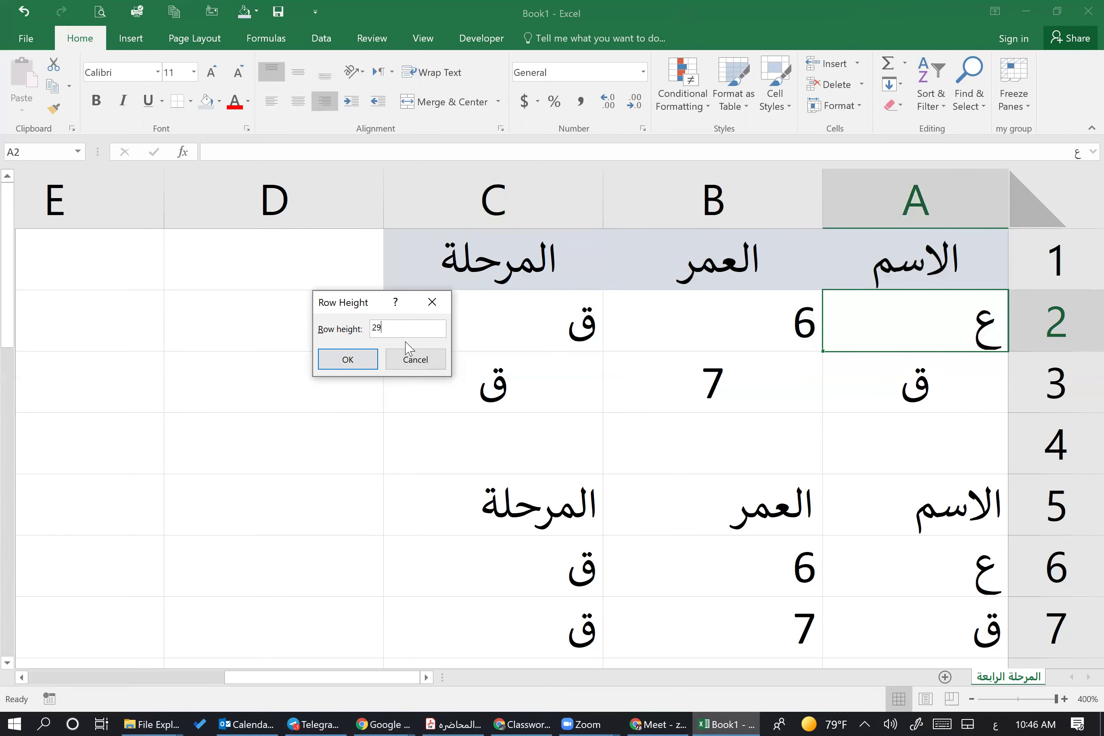
{"action": "type", "text": "29"}
{"action": "key", "text": "Return"}
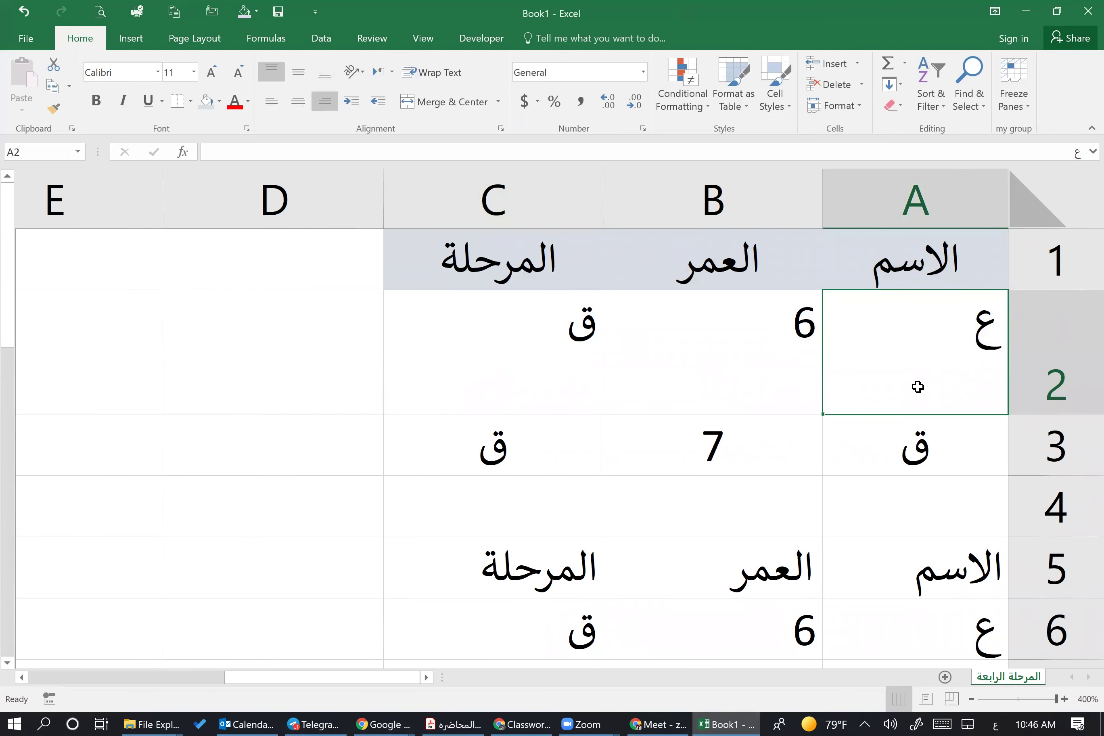
{"action": "left_click", "coordinate": [861, 116]}
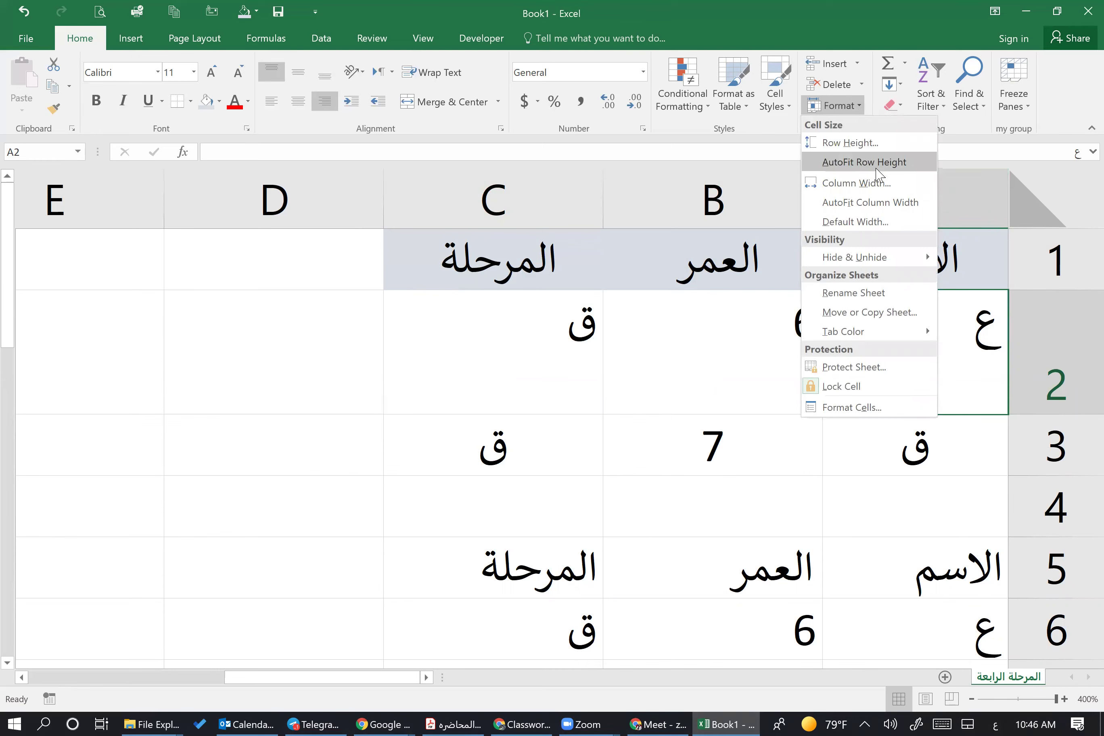
{"action": "left_click", "coordinate": [877, 173]}
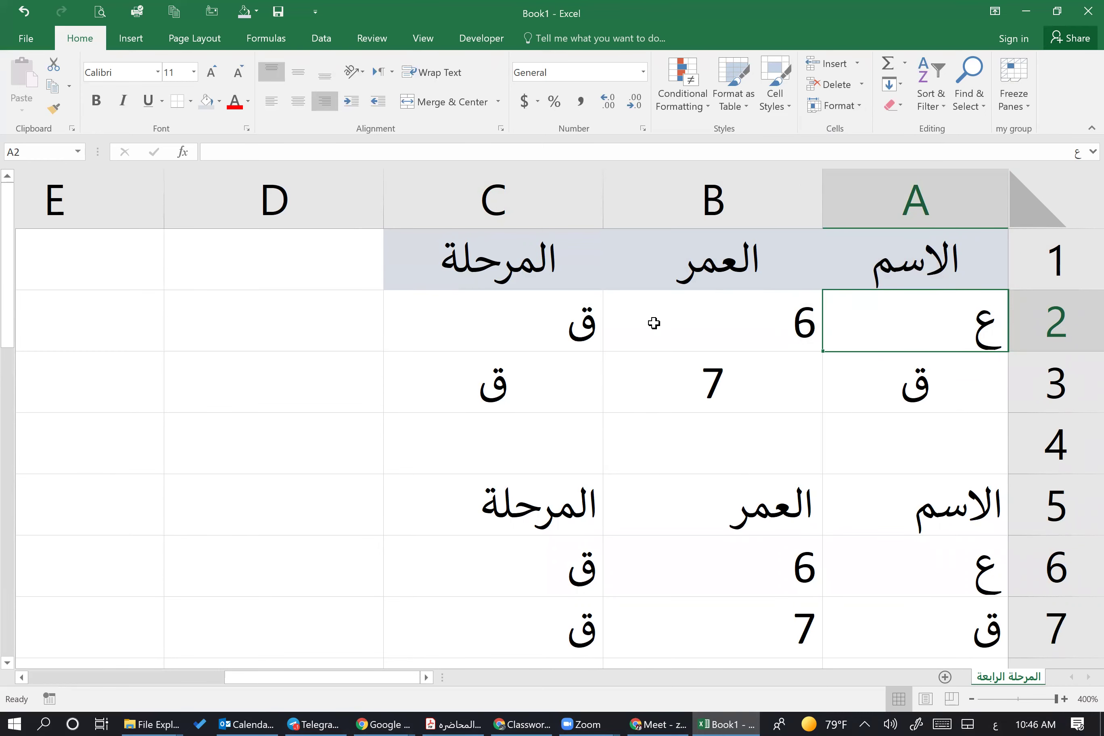
Switch to the Google Meet call to check the in-call messages and return to the Excel workbook.
{"action": "left_click", "coordinate": [726, 724]}
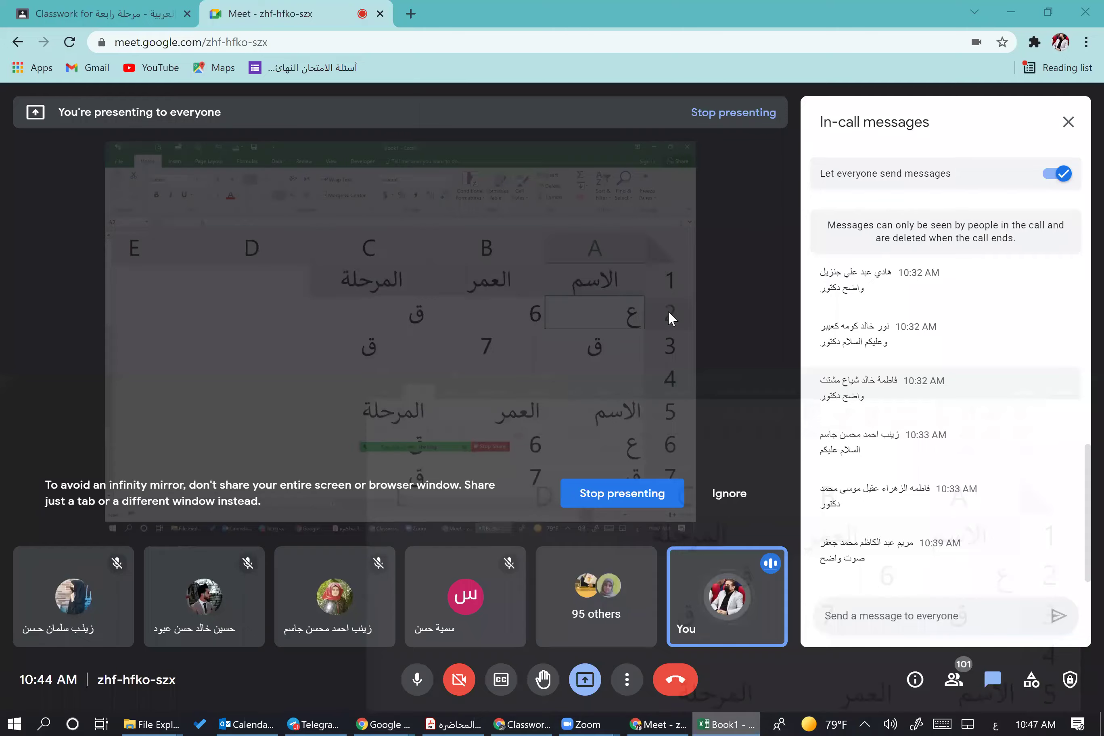
{"action": "left_click", "coordinate": [719, 190]}
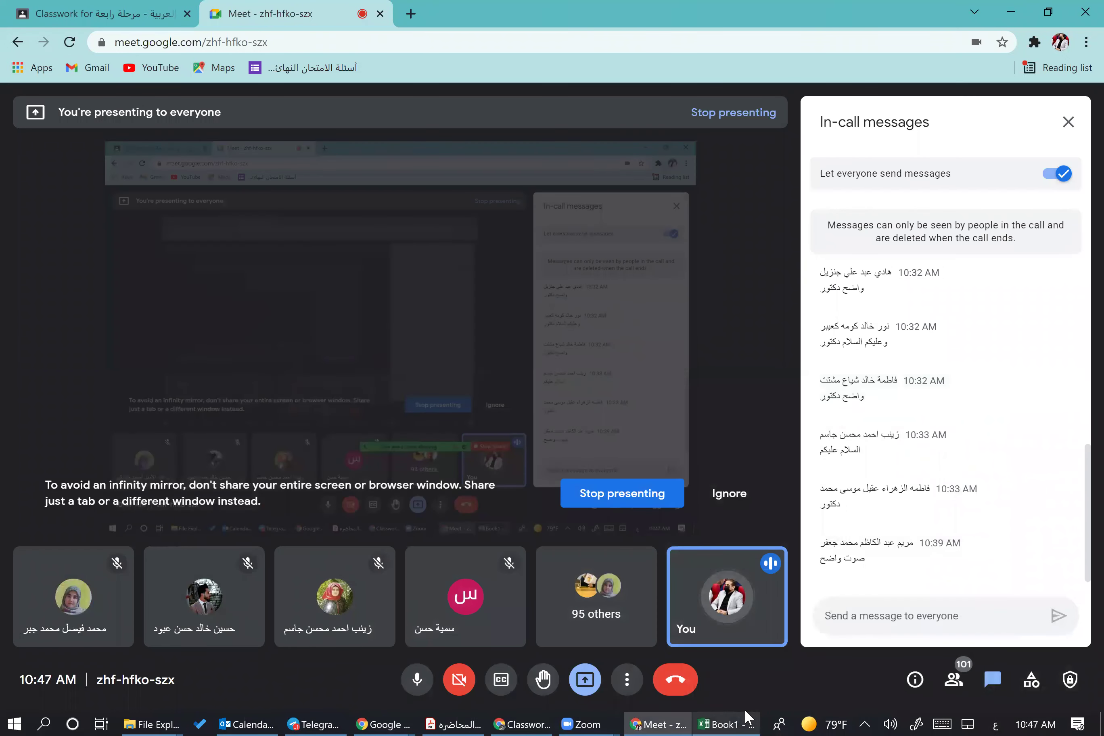
{"action": "left_click", "coordinate": [743, 722]}
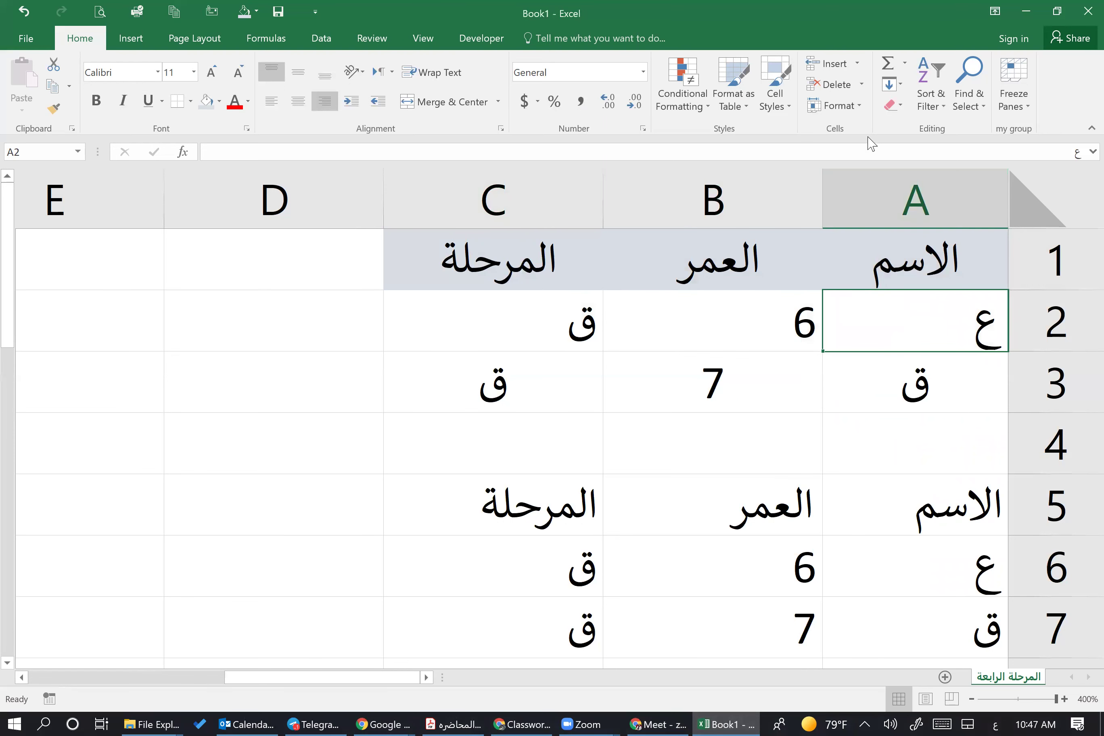
Set the width of column A to 30.
{"action": "left_click", "coordinate": [851, 105]}
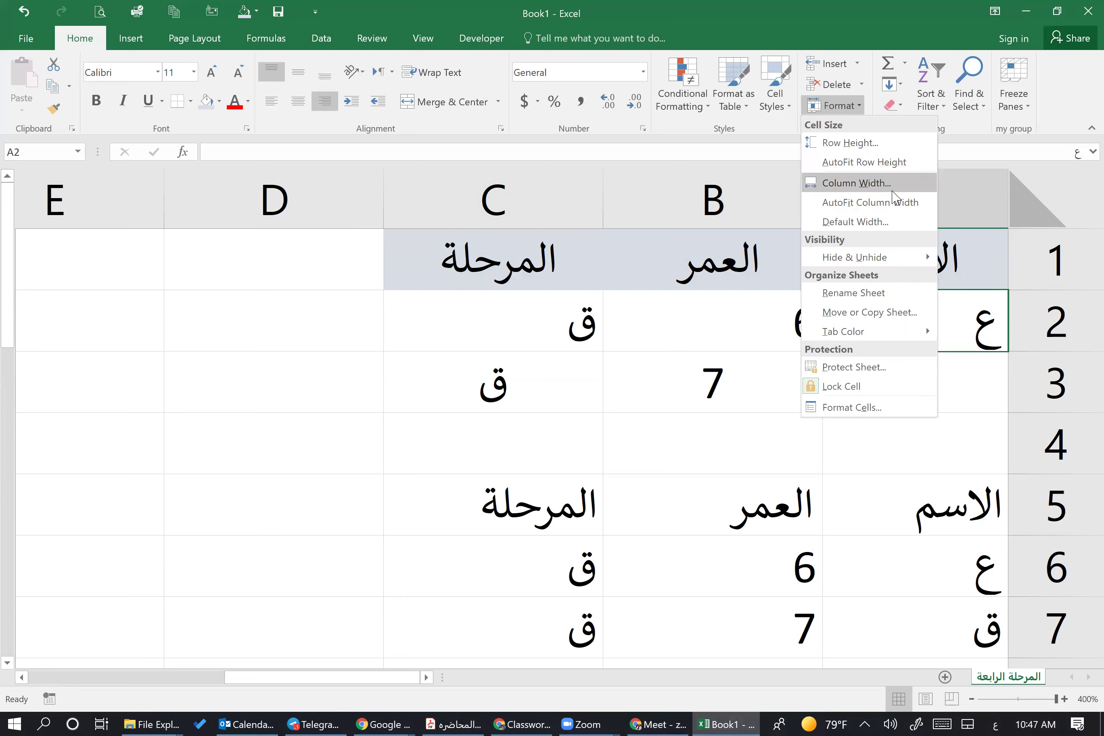
{"action": "left_click", "coordinate": [865, 200]}
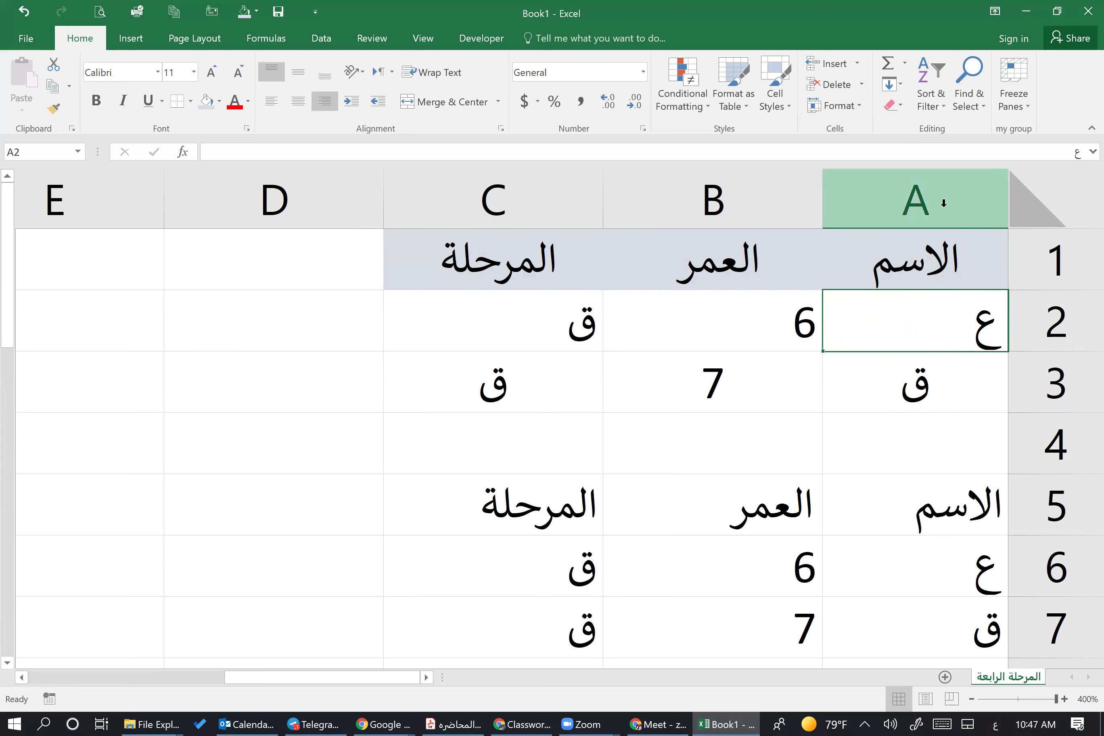
{"action": "left_click", "coordinate": [901, 201]}
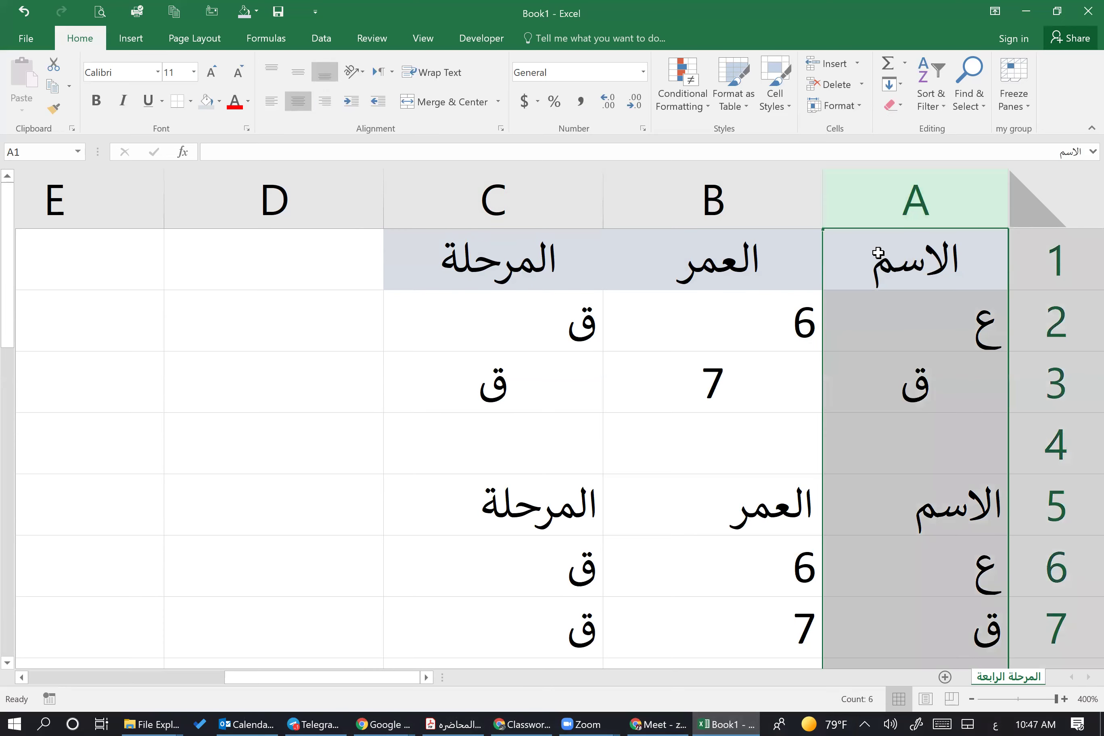
{"action": "left_click", "coordinate": [859, 114]}
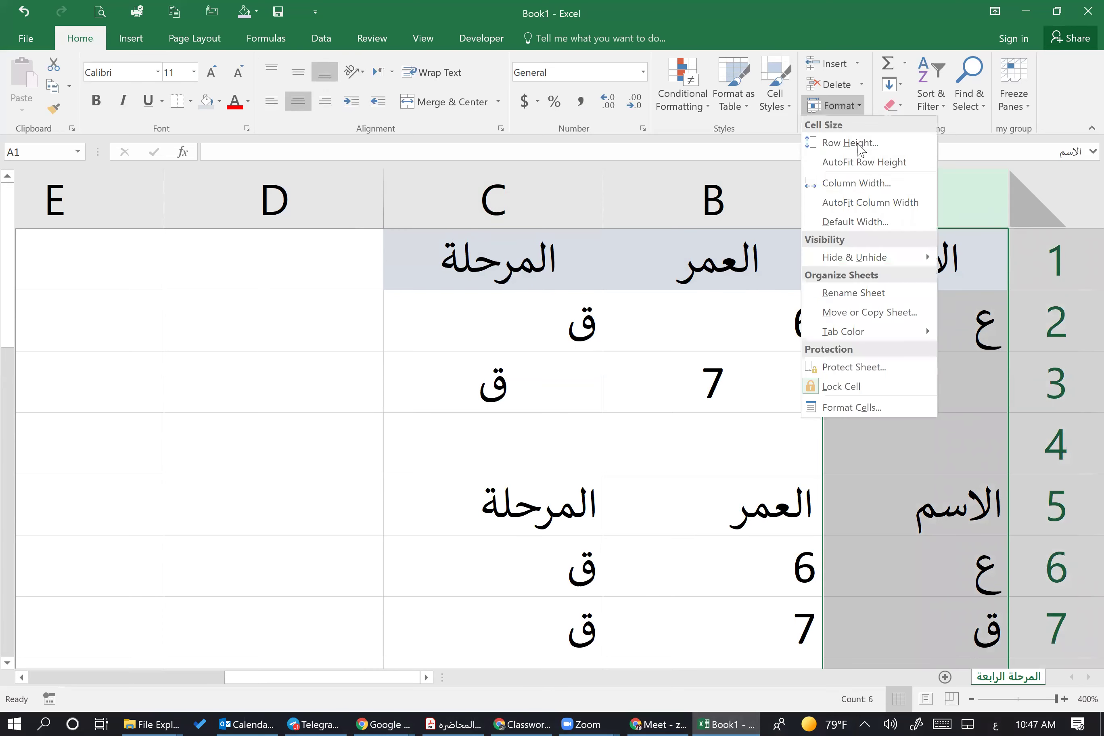
{"action": "left_click", "coordinate": [881, 188]}
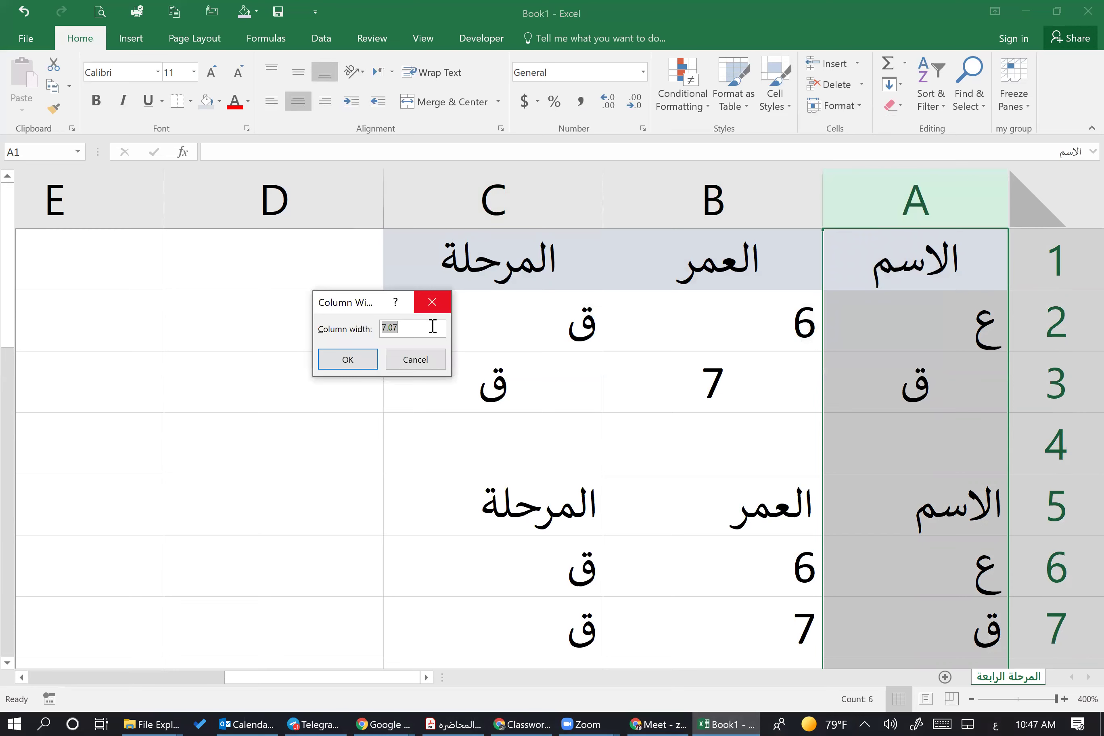
{"action": "type", "text": "30"}
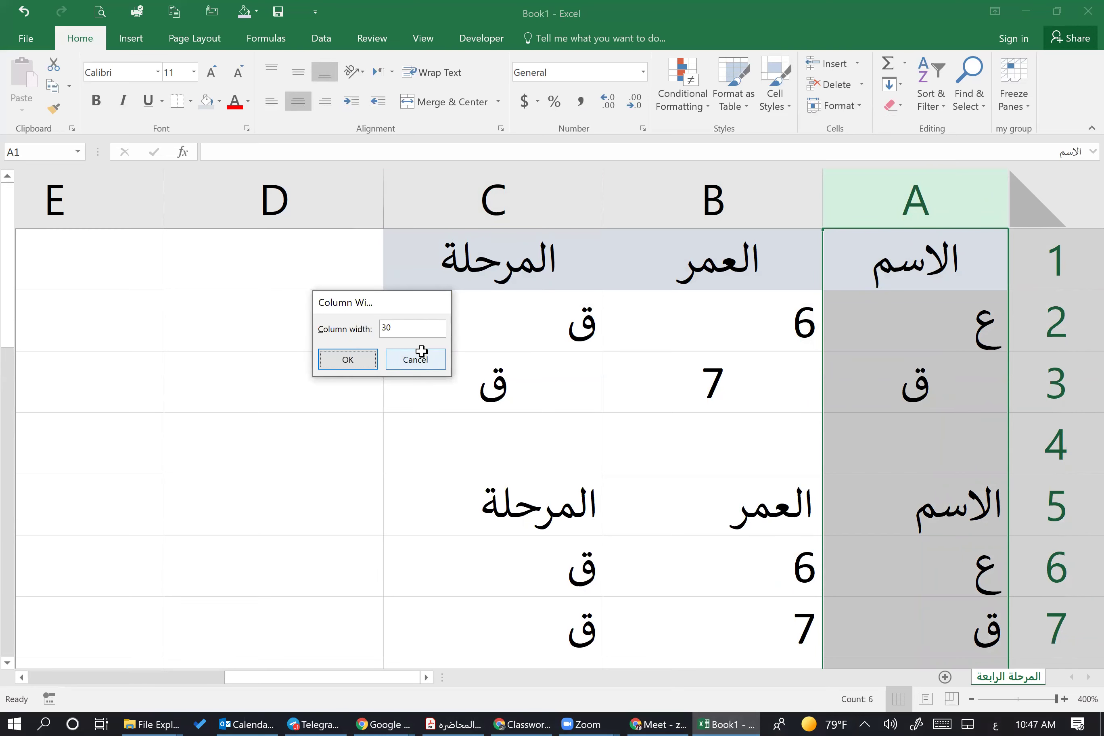
{"action": "key", "text": "Return"}
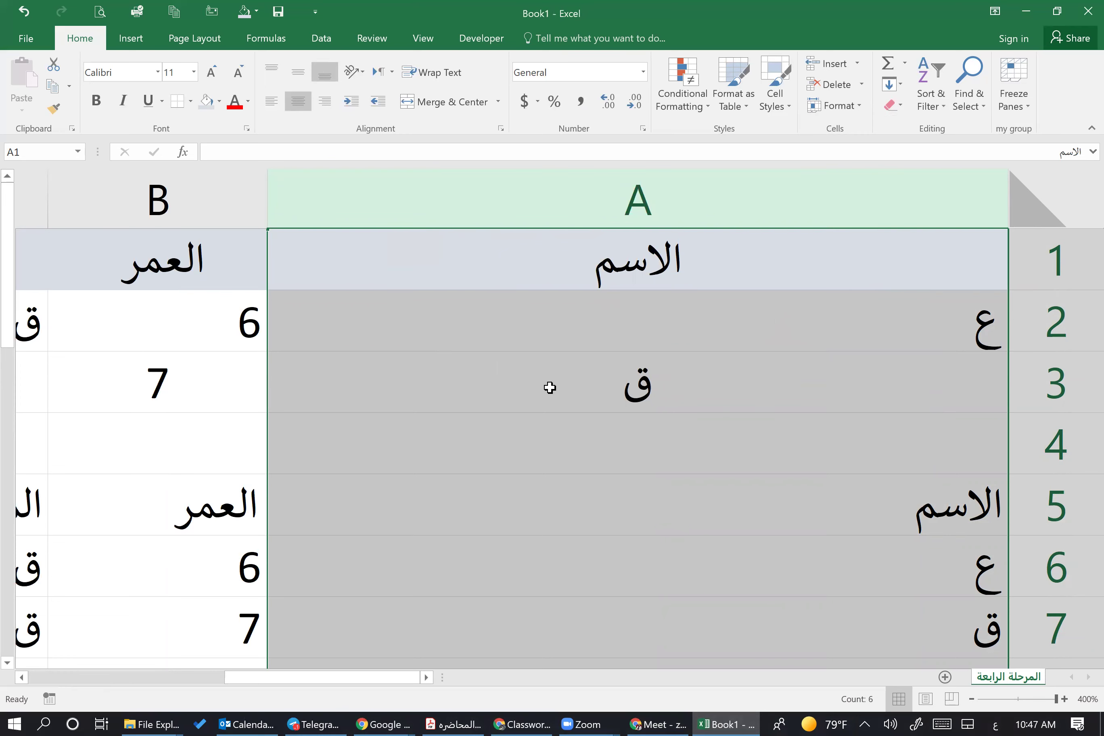
Apply AutoFit Column Width to column A so it matches its contents.
{"action": "left_click", "coordinate": [864, 111]}
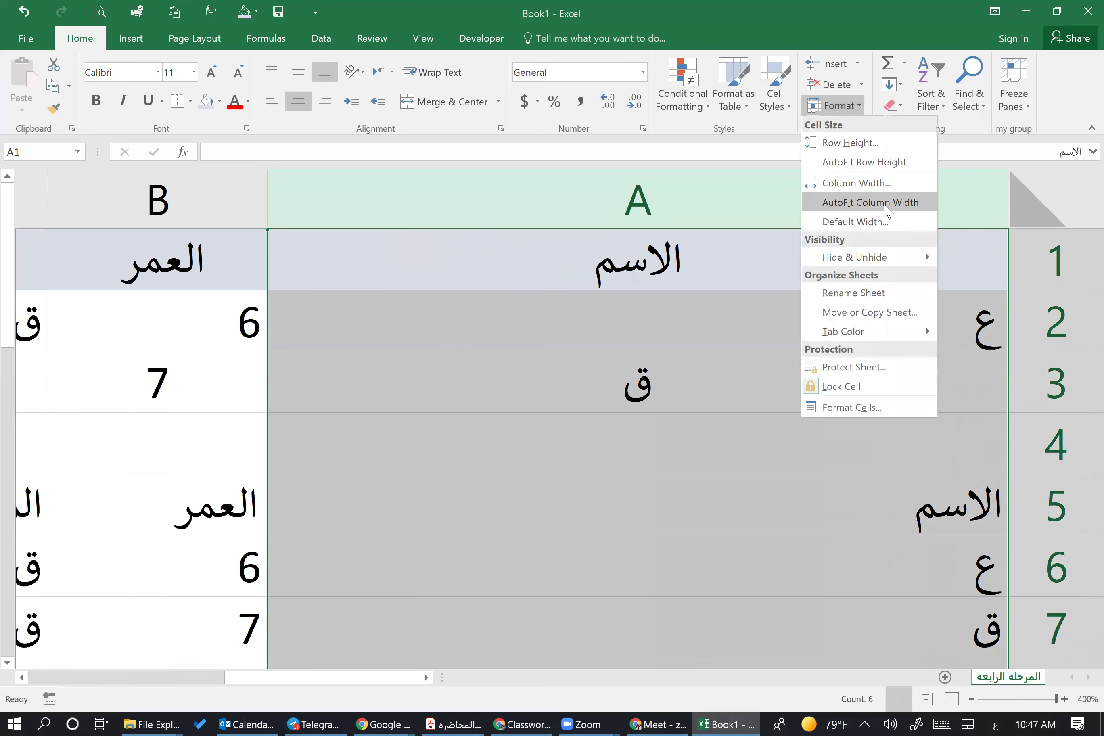
{"action": "left_click", "coordinate": [863, 215]}
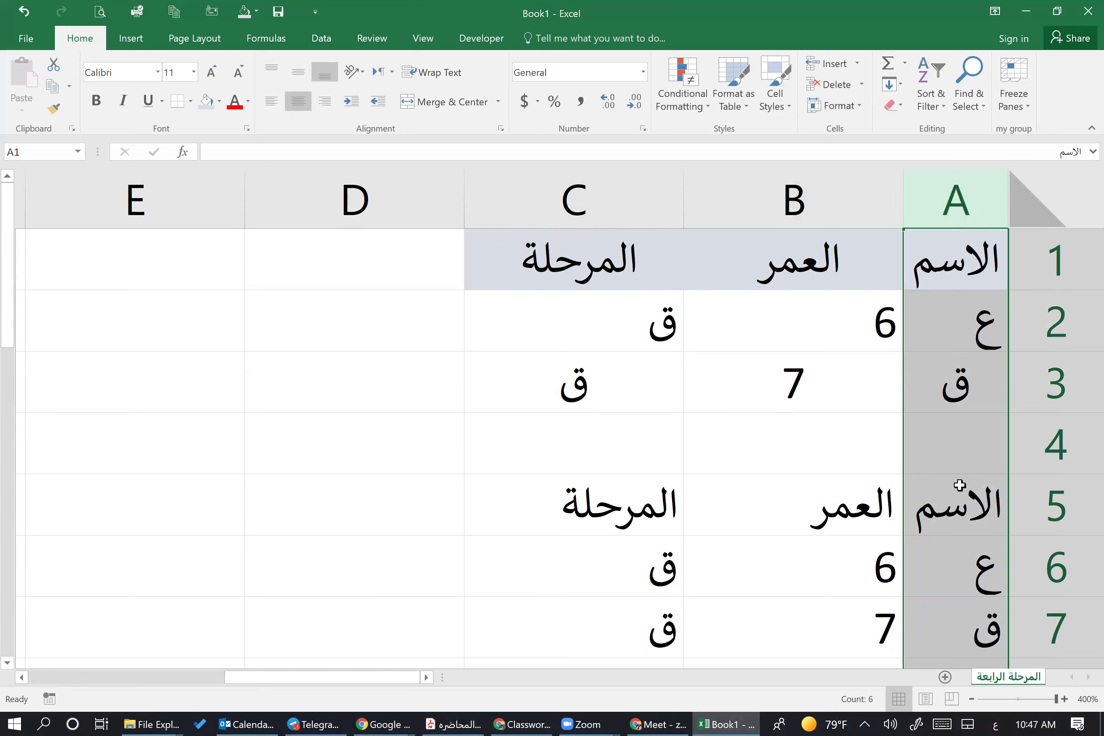
{"action": "left_click", "coordinate": [972, 525]}
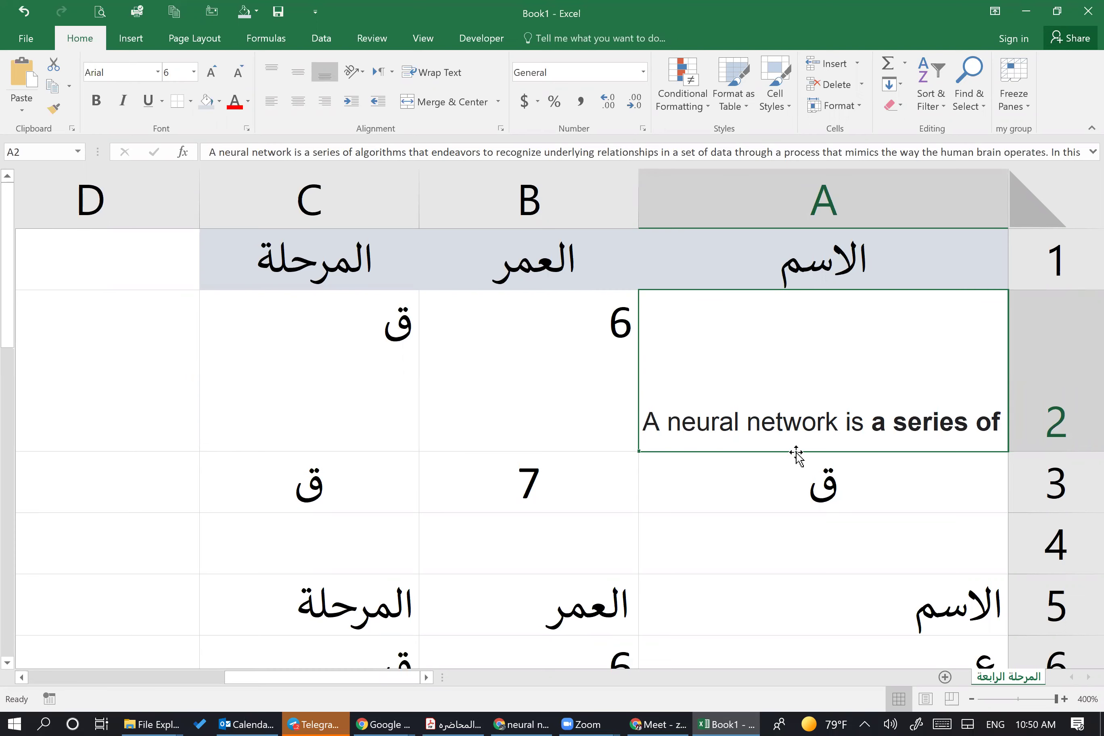
Open cell A2 in edit mode to view the full neural network paragraph, and leave the text as it is.
{"action": "double_click", "coordinate": [821, 393]}
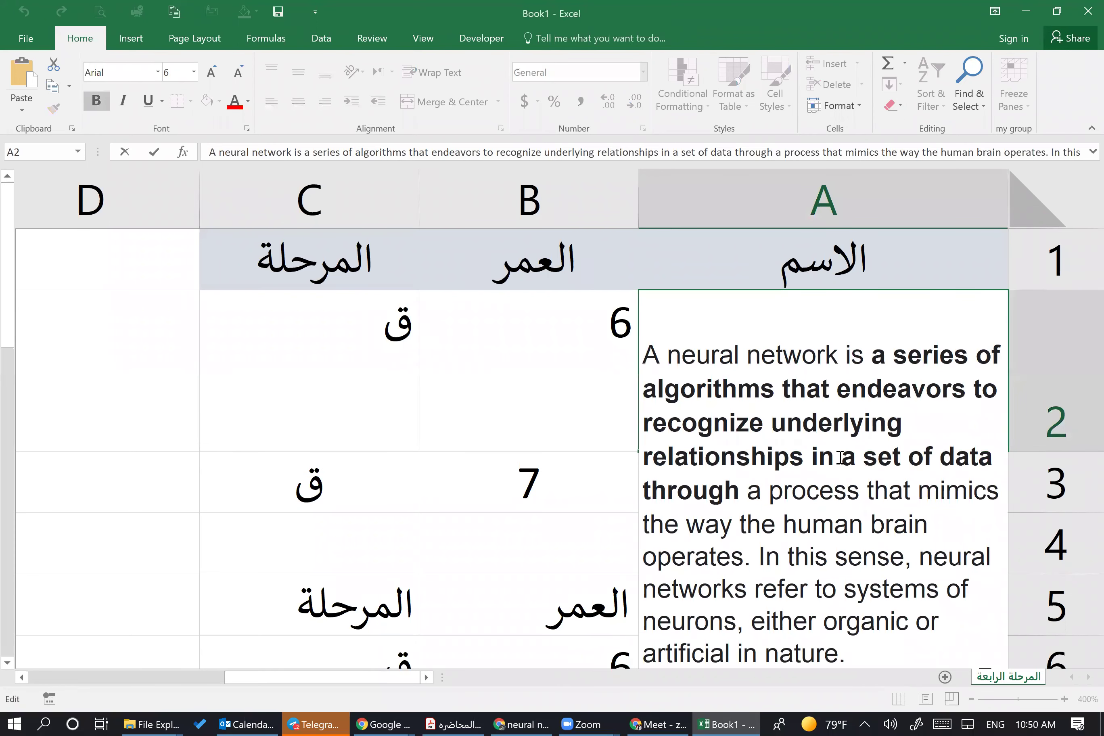
{"action": "scroll", "coordinate": [860, 420], "scroll_direction": "down", "scroll_amount": 2}
{"action": "scroll", "coordinate": [868, 429], "scroll_direction": "up", "scroll_amount": 2}
{"action": "key", "text": "Return"}
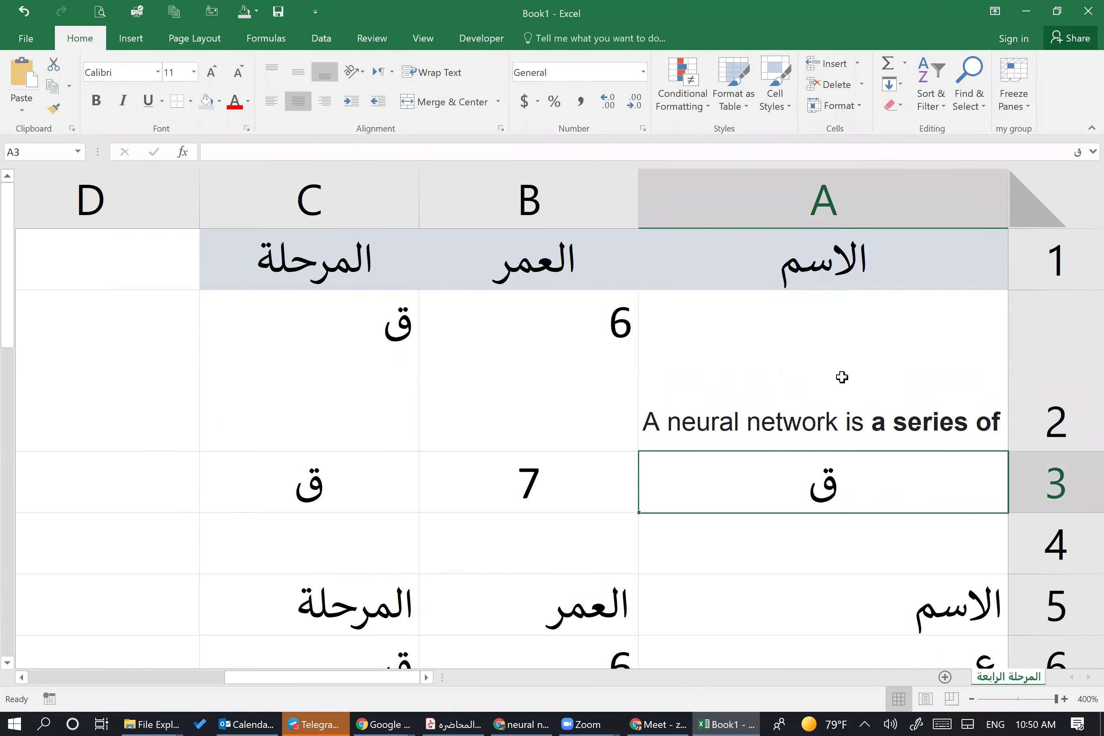
Enable Wrap text for cell A2 in the alignment settings of Format Cells.
{"action": "left_click", "coordinate": [810, 424]}
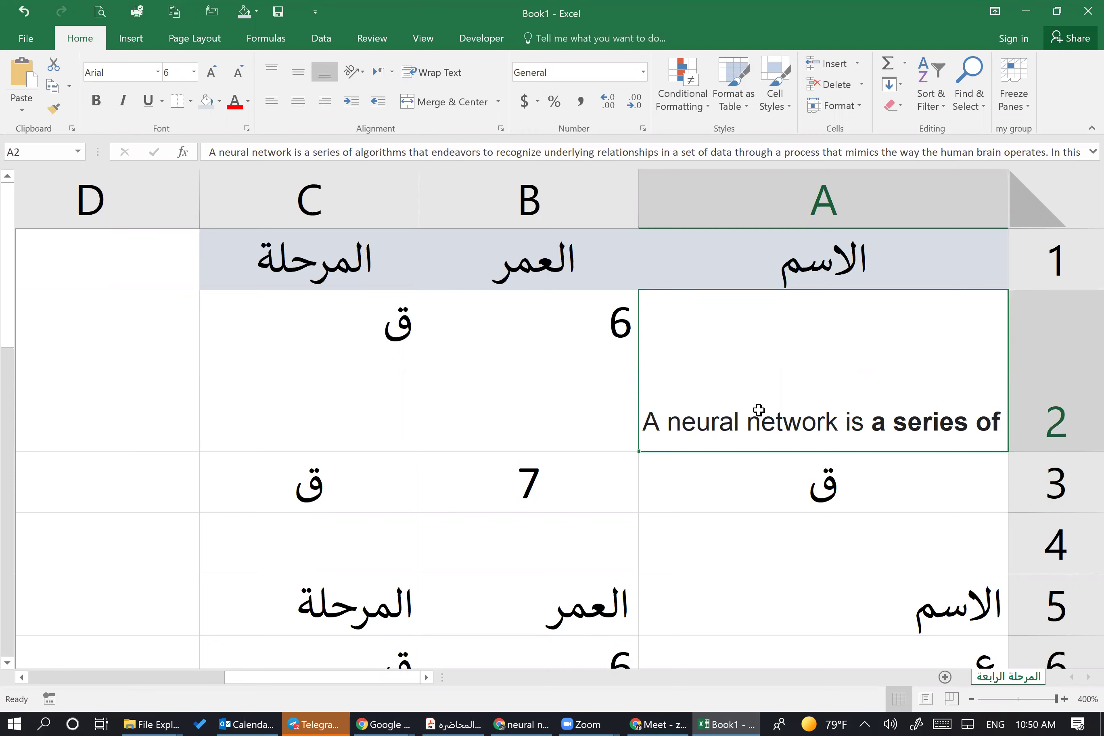
{"action": "right_click", "coordinate": [778, 347]}
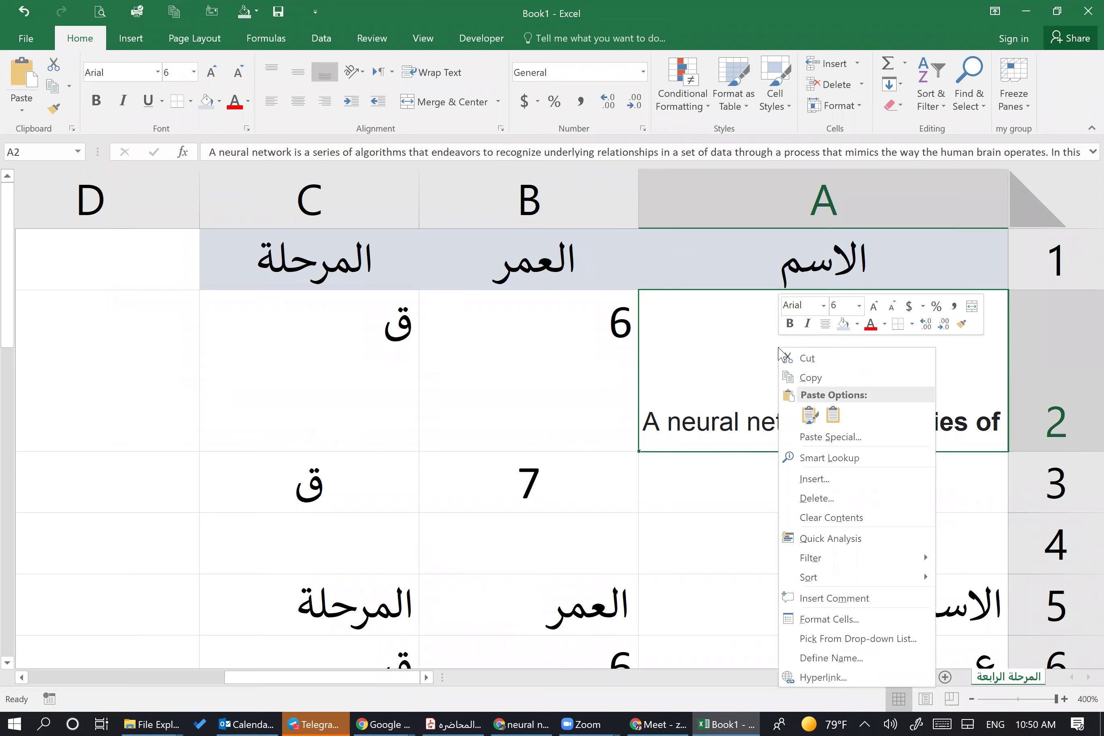
{"action": "left_click", "coordinate": [854, 620]}
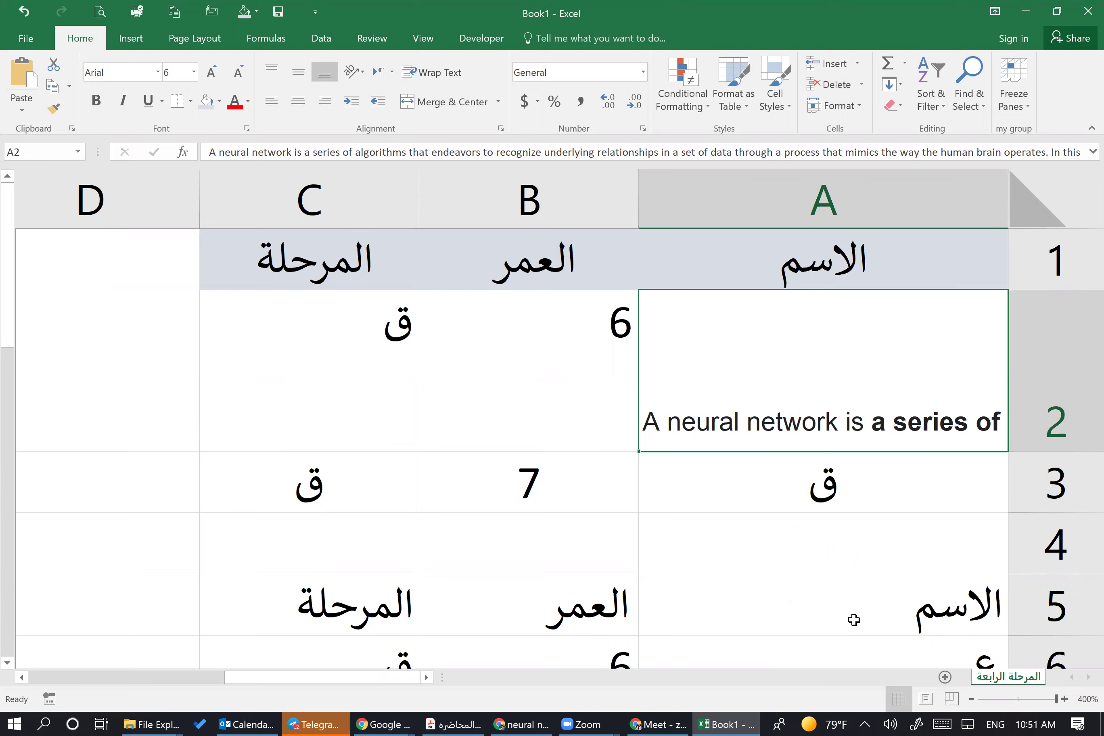
{"action": "left_click", "coordinate": [729, 323]}
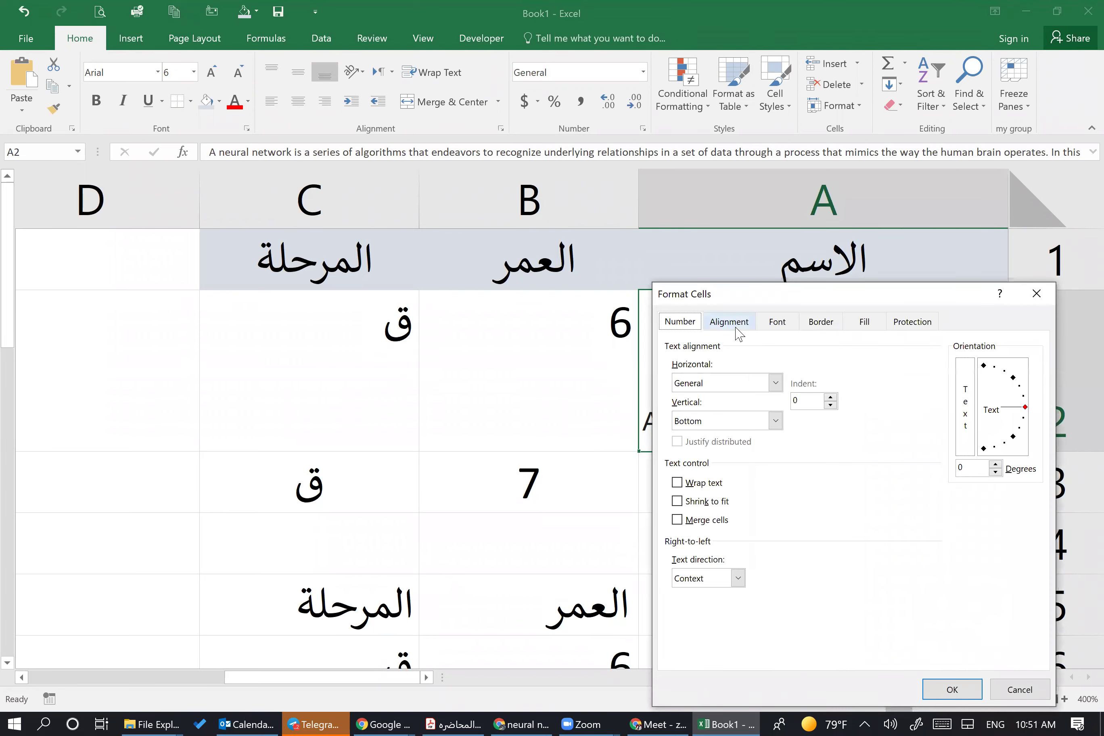
{"action": "left_click_drag", "start_coordinate": [825, 299], "coordinate": [473, 181]}
{"action": "left_click", "coordinate": [355, 364]}
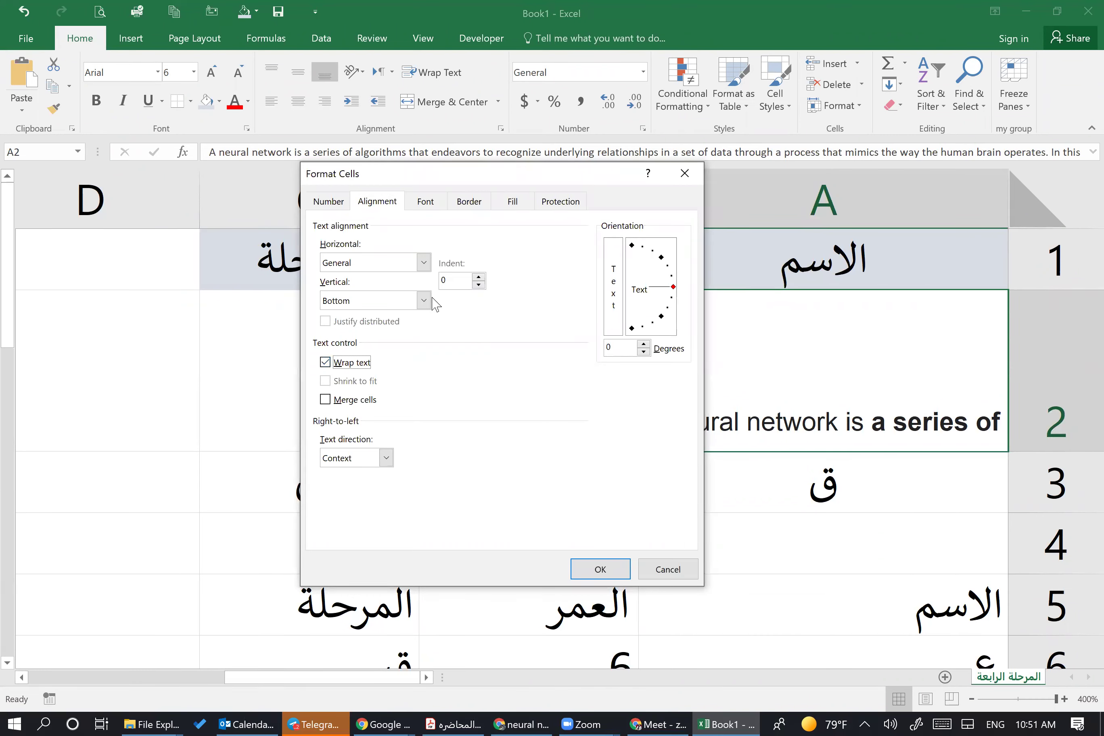
{"action": "left_click_drag", "start_coordinate": [562, 178], "coordinate": [356, 134]}
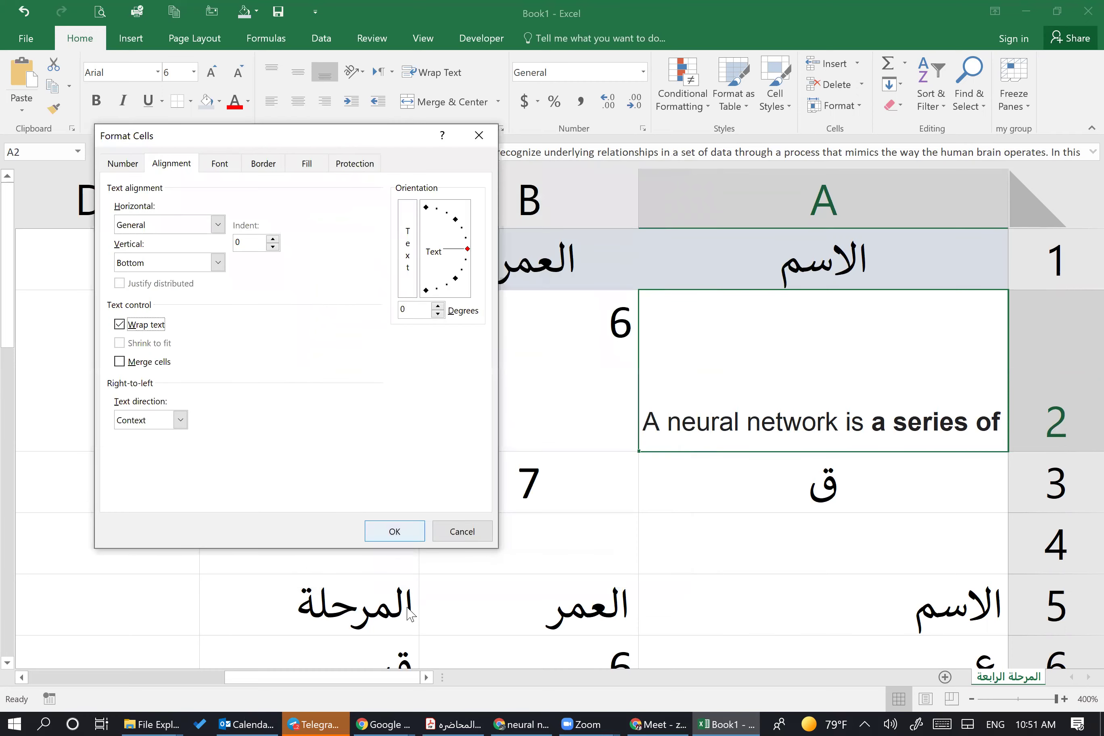
{"action": "left_click", "coordinate": [409, 531]}
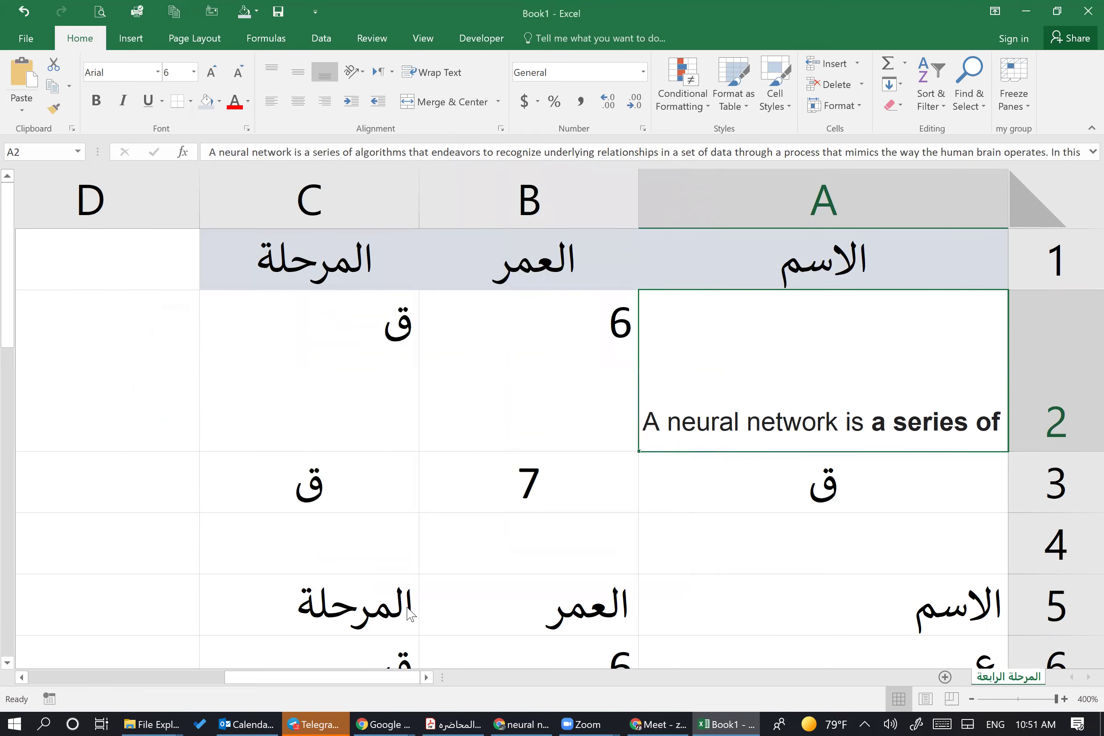
Make row 2 about a third taller and widen column A slightly to show more of the wrapped paragraph.
{"action": "left_click", "coordinate": [925, 483]}
{"action": "left_click_drag", "start_coordinate": [1035, 453], "coordinate": [1035, 506]}
{"action": "left_click_drag", "start_coordinate": [620, 185], "coordinate": [600, 185]}
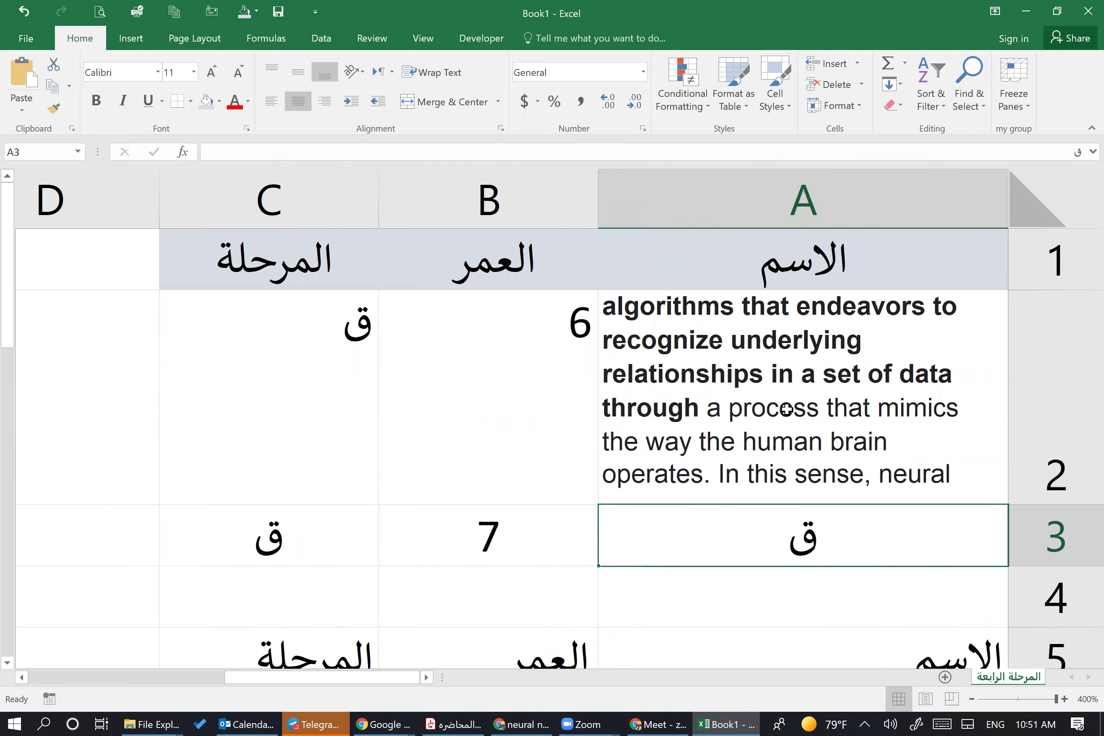
Toggle Wrap Text off and back on several times for cell A2 to compare both displays.
{"action": "left_click", "coordinate": [796, 421]}
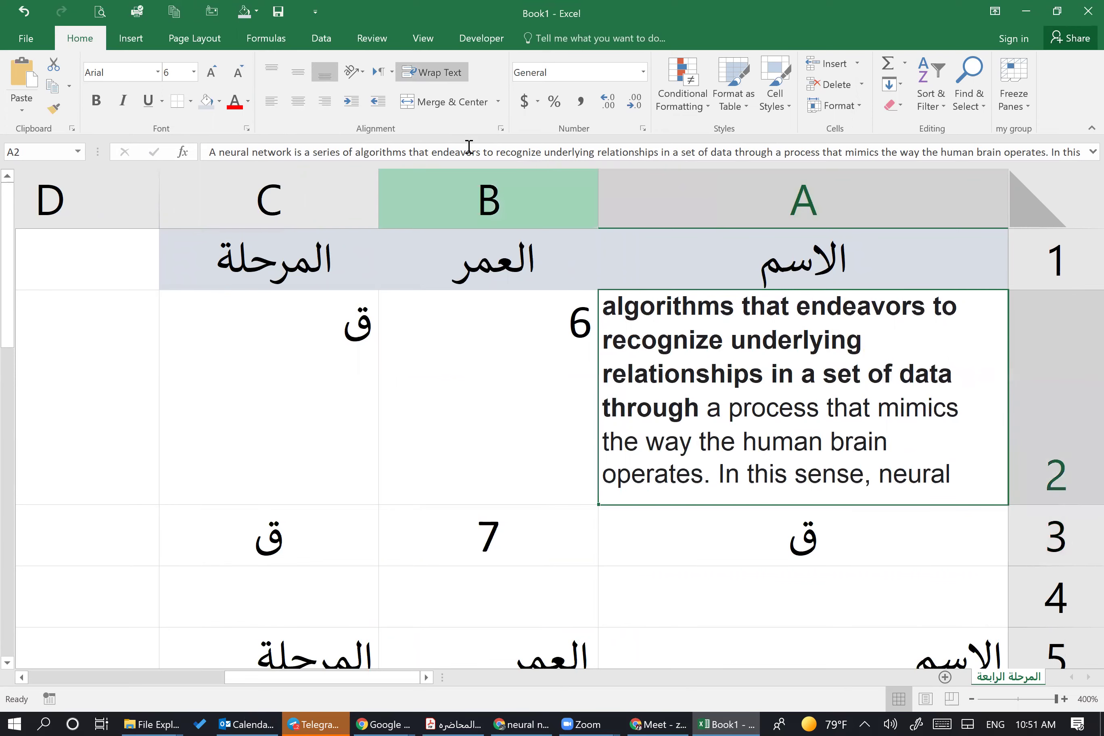
{"action": "left_click", "coordinate": [435, 74]}
{"action": "left_click", "coordinate": [435, 73]}
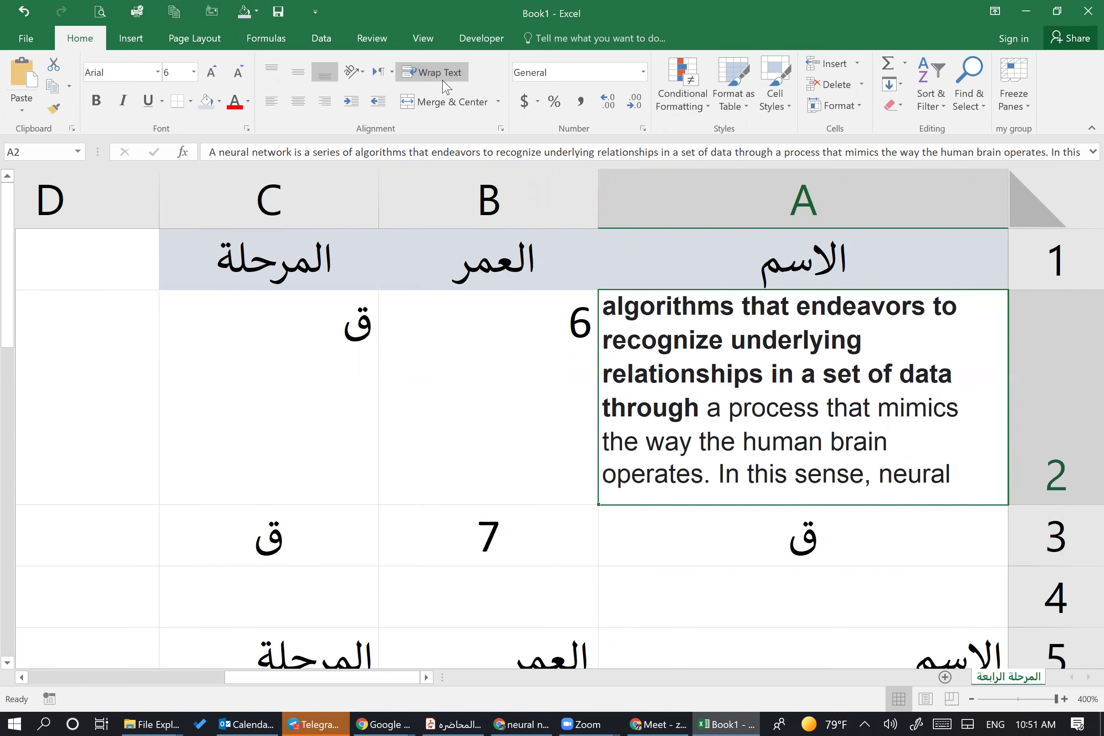
{"action": "left_click", "coordinate": [440, 76]}
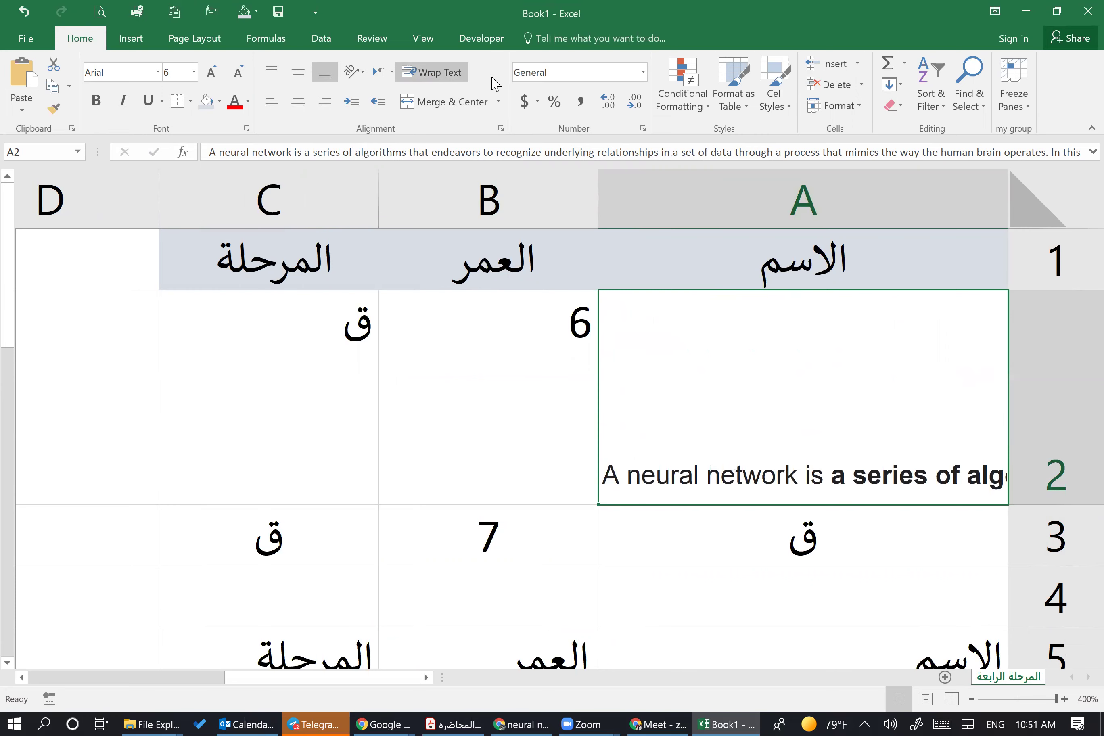
{"action": "left_click", "coordinate": [435, 76]}
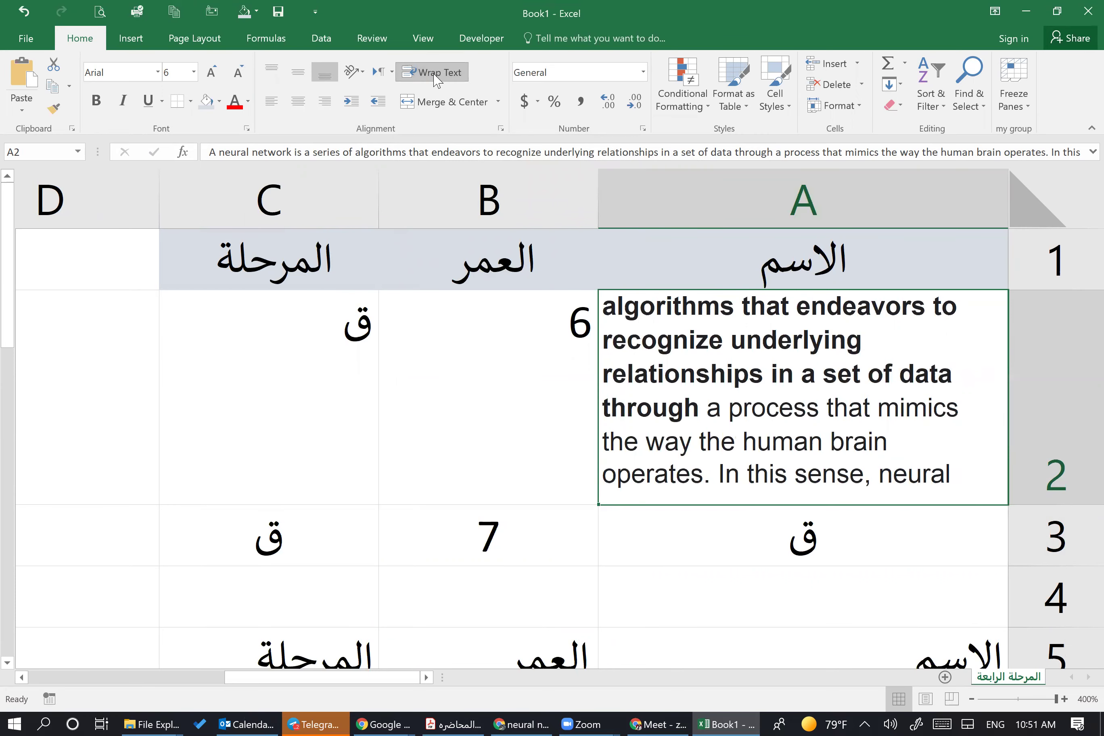
{"action": "left_click", "coordinate": [436, 79]}
{"action": "left_click", "coordinate": [436, 78]}
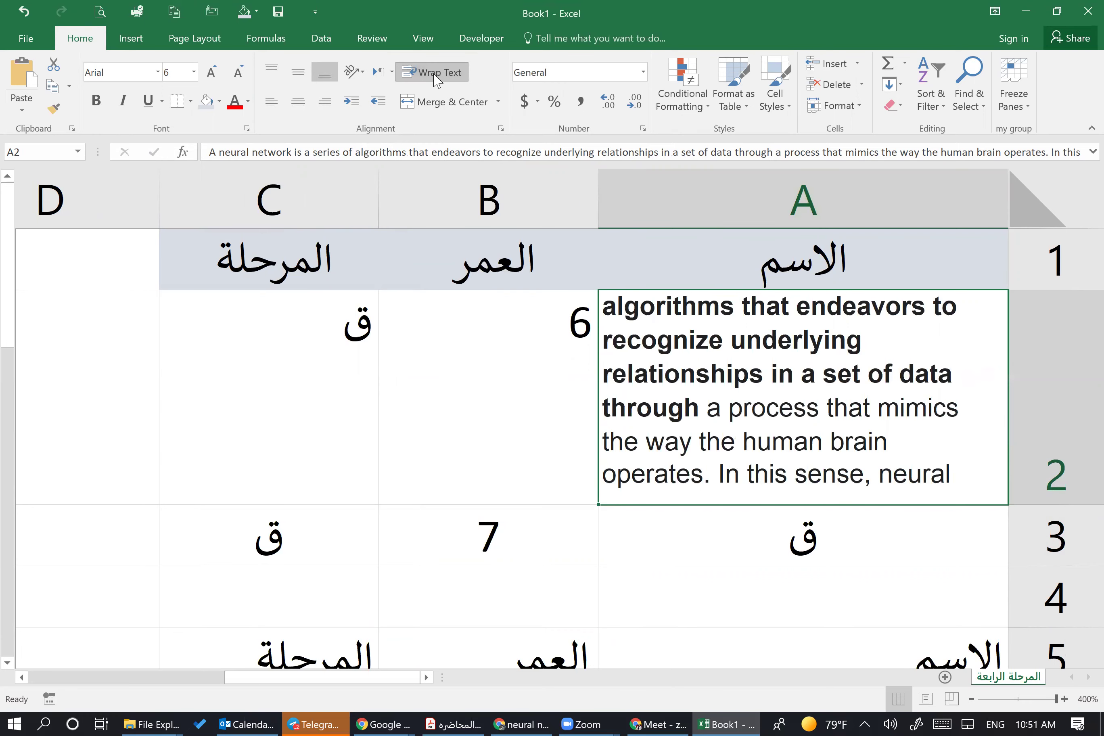
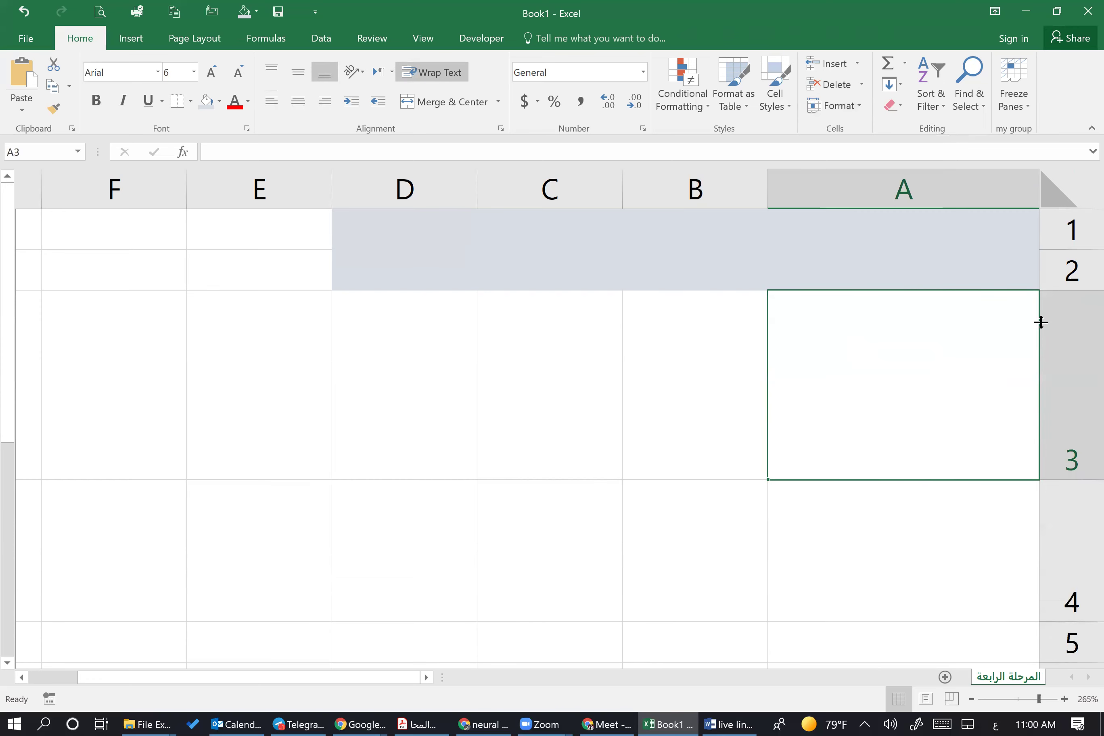
Narrow column A by about a fifth, shorten row 3, and view the row and column sizing options.
{"action": "left_click_drag", "start_coordinate": [767, 185], "coordinate": [896, 199]}
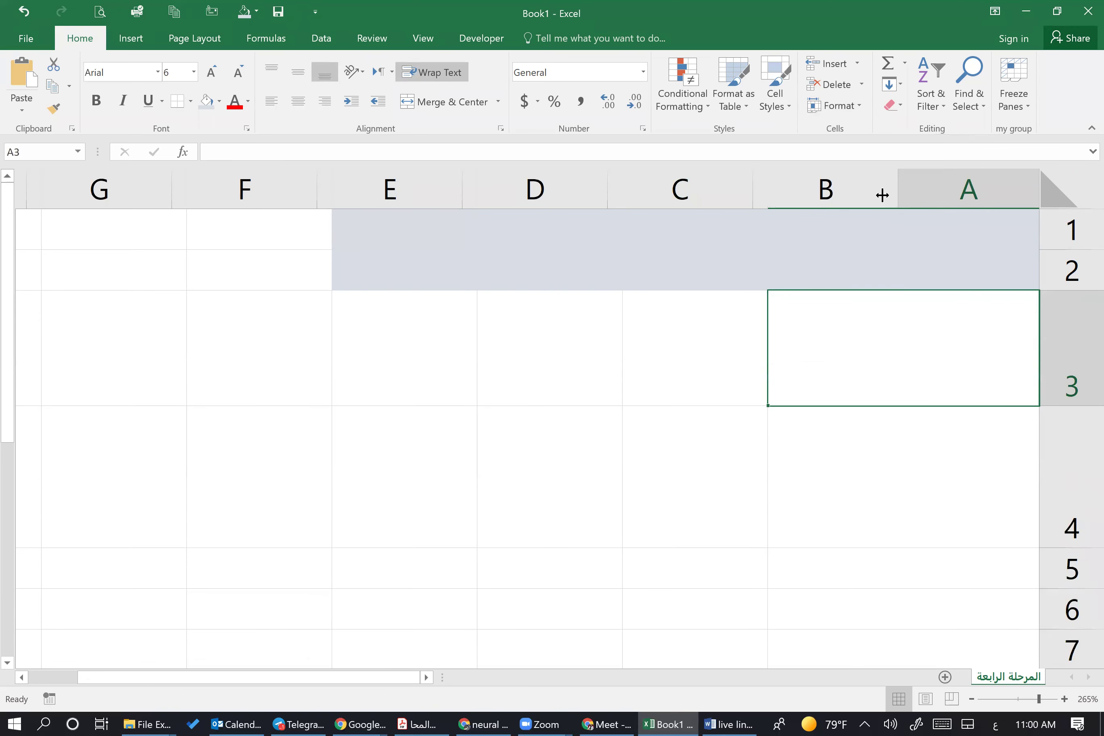
{"action": "left_click", "coordinate": [855, 105]}
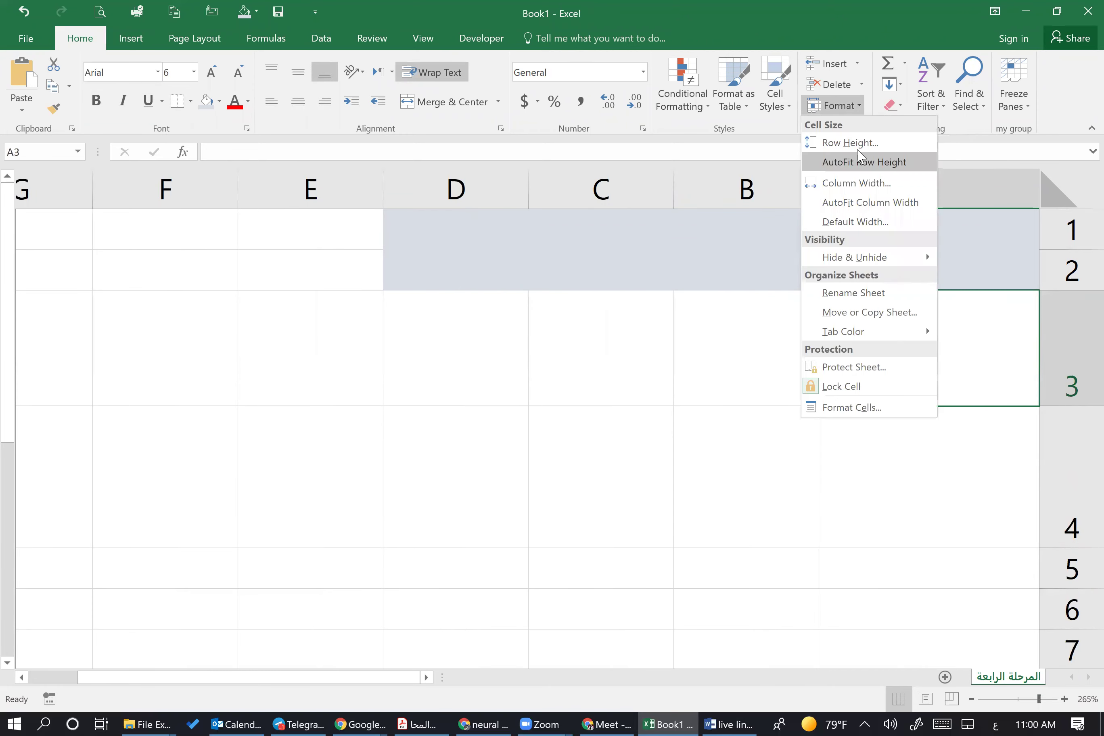
{"action": "left_click", "coordinate": [714, 338]}
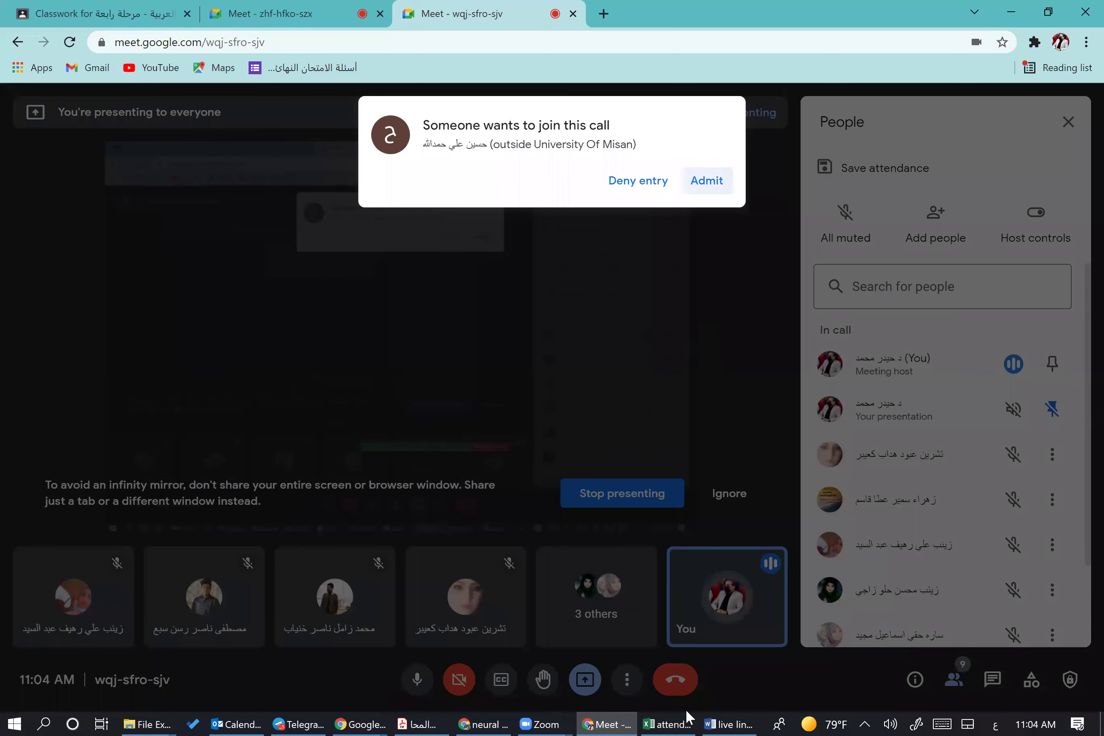
Switch to the attendace 4-11-2021.xlsx workbook and center the names and grades in A3:B19 horizontally.
{"action": "left_click", "coordinate": [680, 717]}
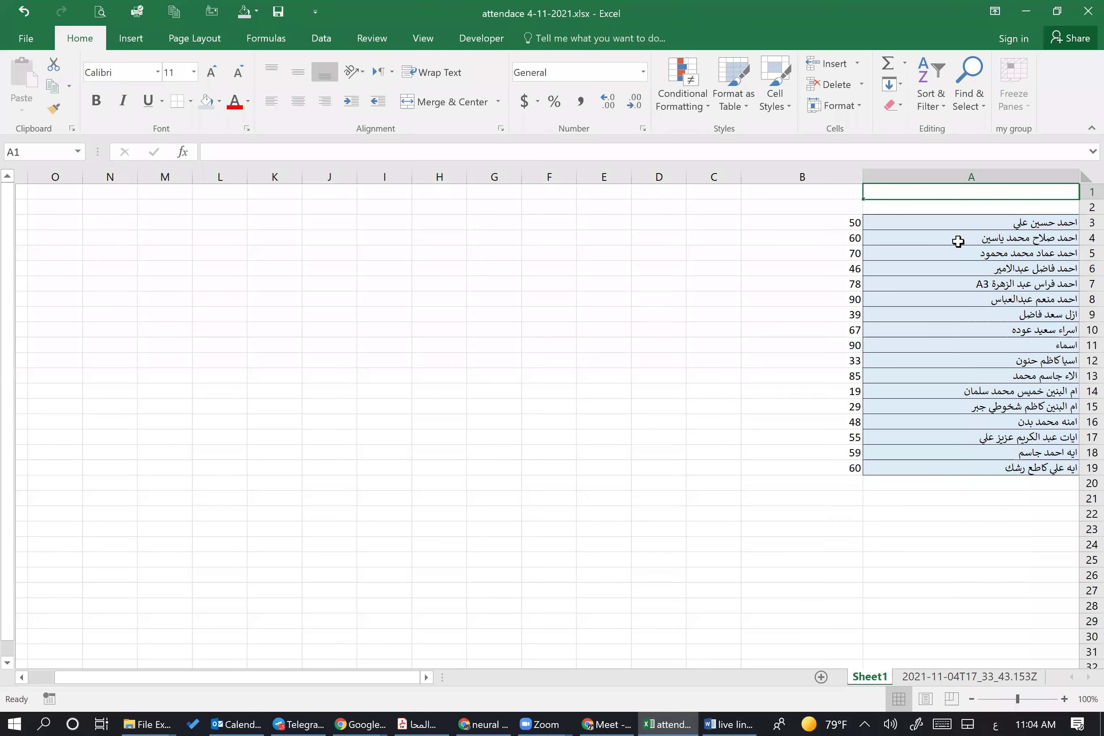
{"action": "left_click", "coordinate": [958, 242]}
{"action": "left_click", "coordinate": [766, 207]}
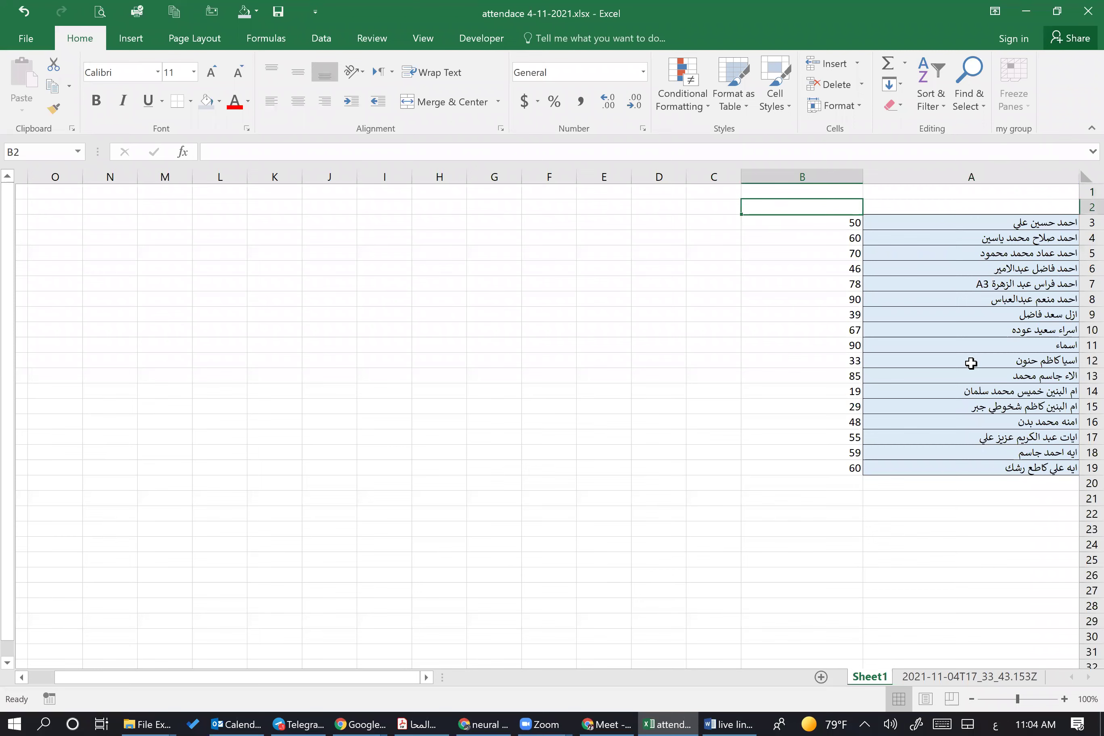
{"action": "left_click_drag", "start_coordinate": [808, 223], "coordinate": [971, 468]}
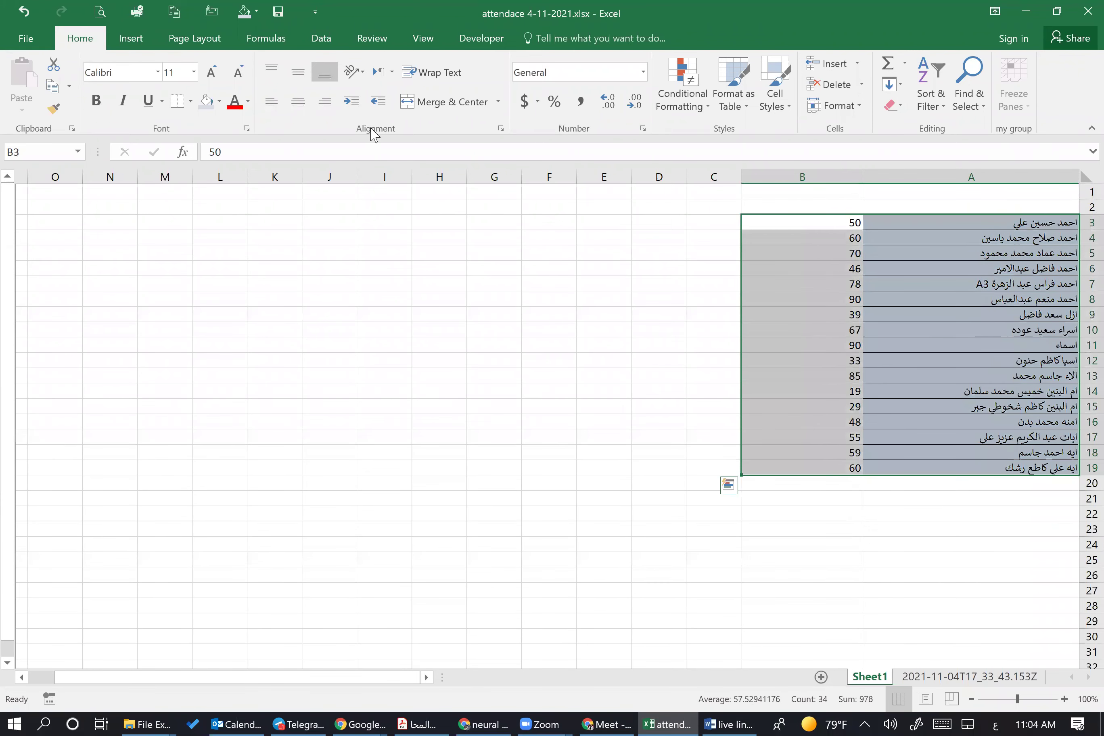
{"action": "left_click", "coordinate": [298, 101]}
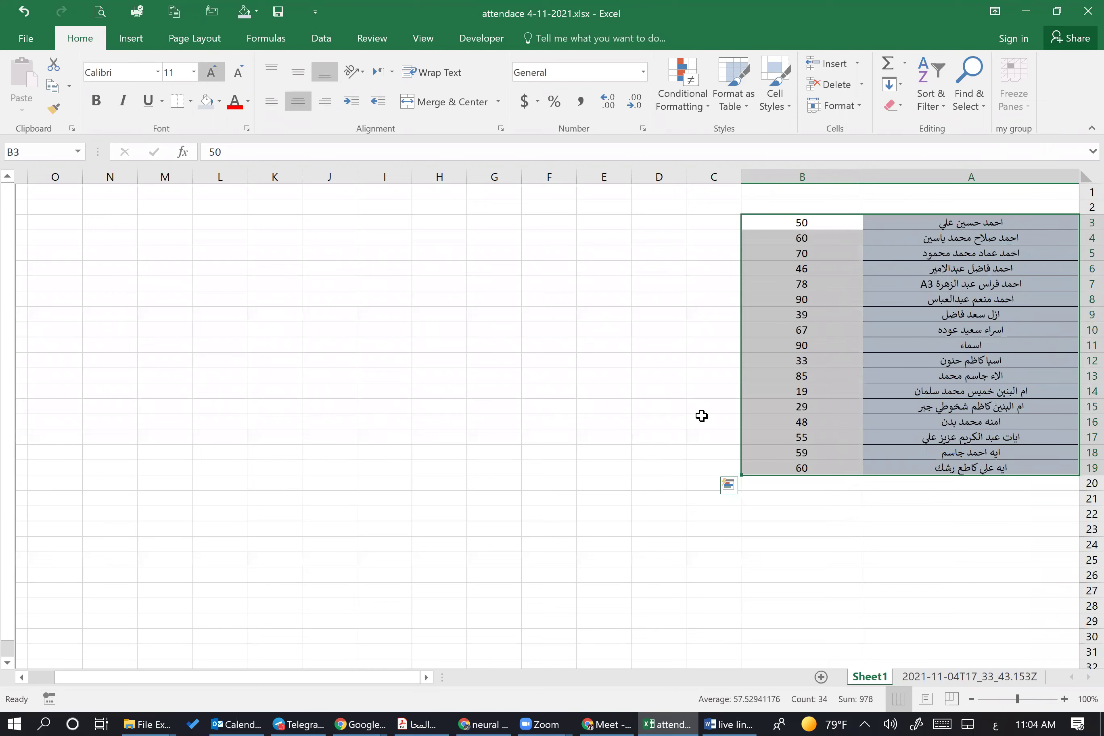
Increase the font size of the names and grades in A3:B19 to 14.
{"action": "key", "text": "alt+h"}
{"action": "key", "text": "f"}
{"action": "key", "text": "g"}
{"action": "key", "text": "alt+h"}
{"action": "key", "text": "f"}
{"action": "key", "text": "g"}
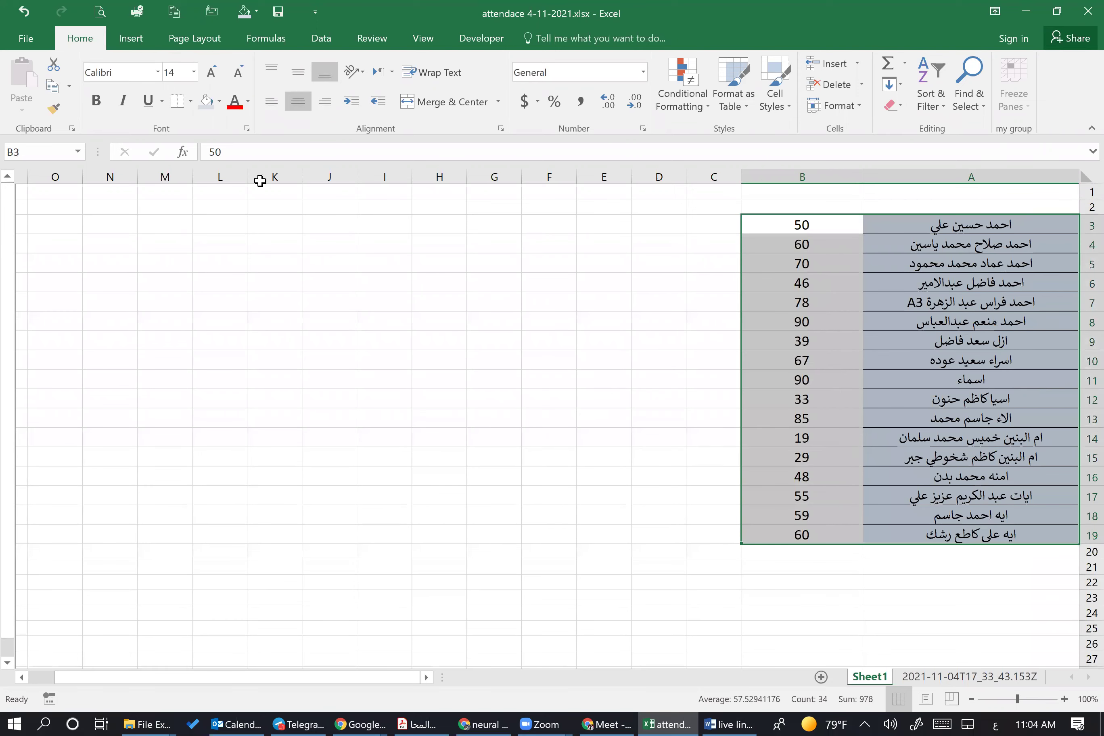
{"action": "left_click", "coordinate": [329, 341]}
{"action": "left_click", "coordinate": [946, 322]}
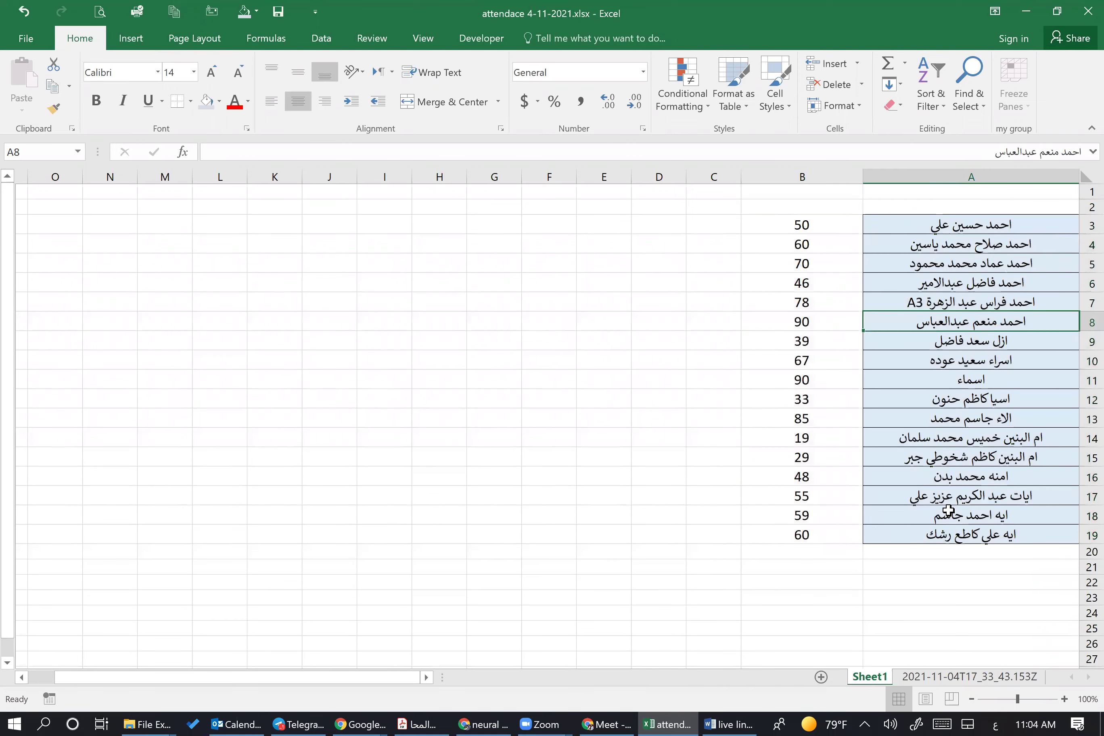
Apply all borders to the names and grades in A3:B19.
{"action": "left_click_drag", "start_coordinate": [802, 225], "coordinate": [951, 535]}
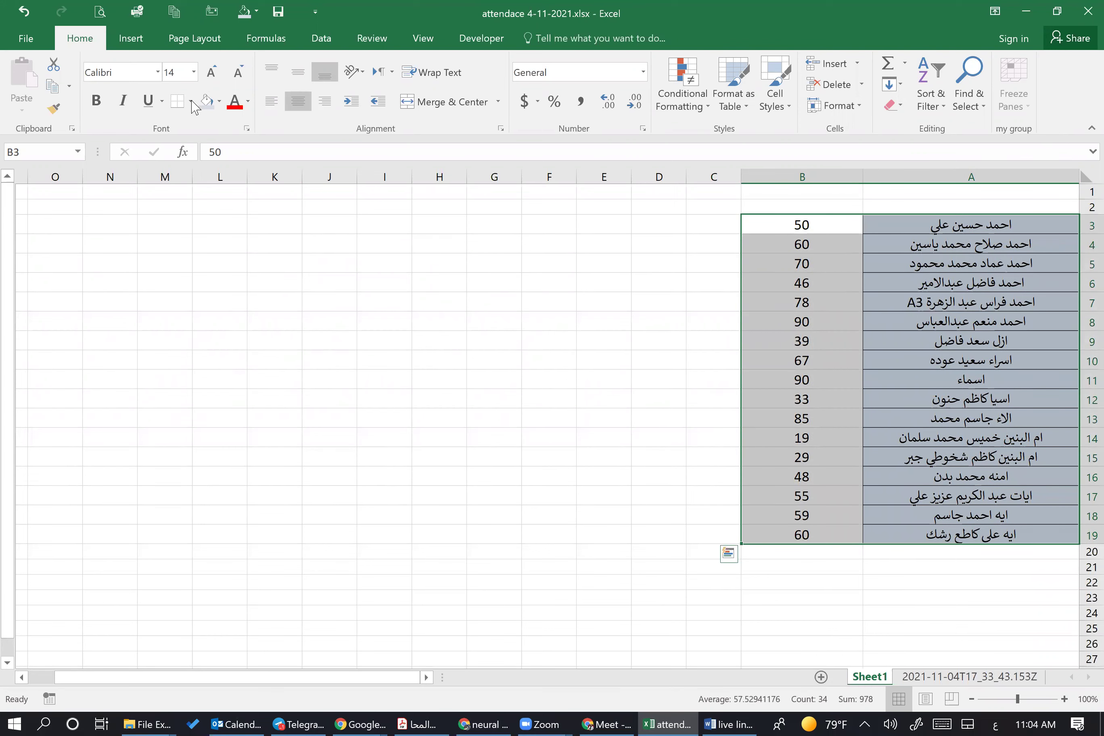
{"action": "left_click", "coordinate": [191, 102]}
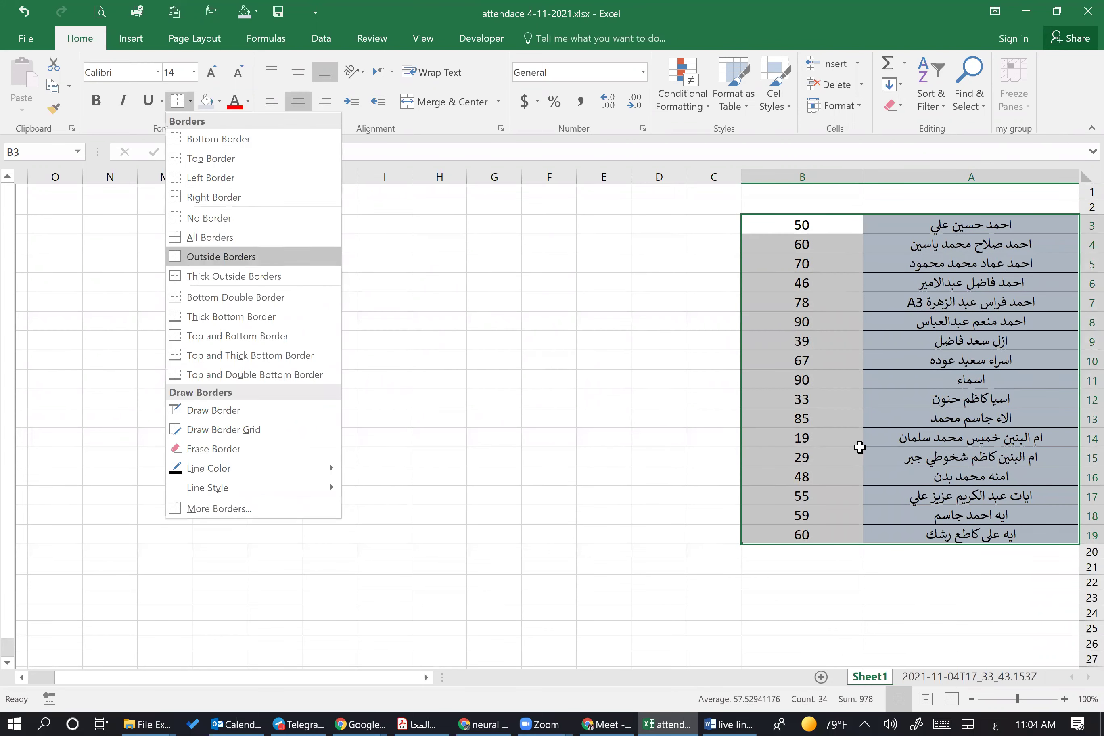
{"action": "left_click", "coordinate": [916, 460]}
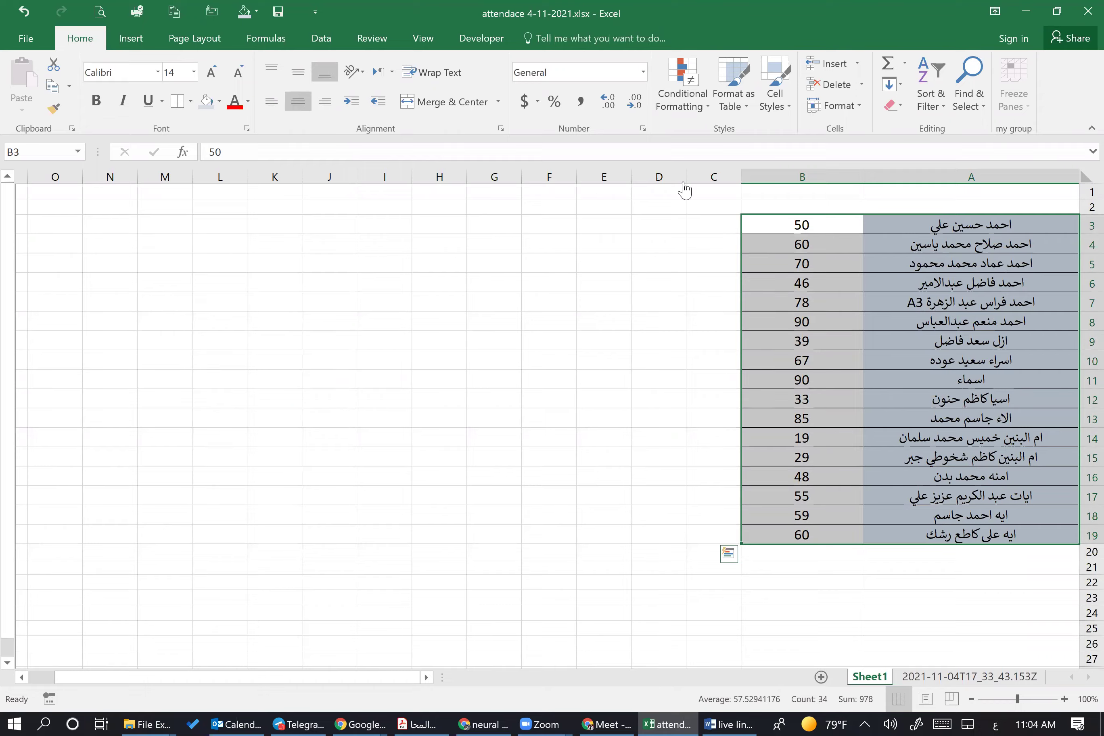
{"action": "key", "text": "alt+Tab"}
{"action": "key", "text": "alt+Tab"}
Enter the column headings الاسم in A1 and الدرجة in B1.
{"action": "left_click", "coordinate": [988, 190]}
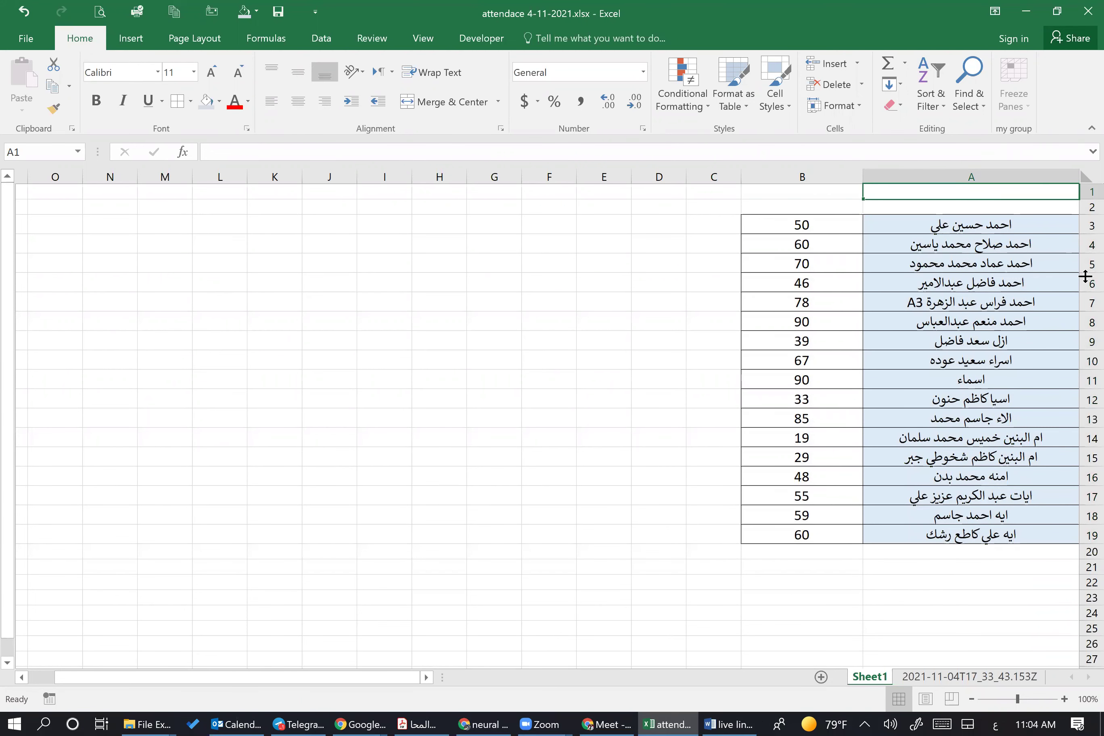
{"action": "type", "text": "الاسم"}
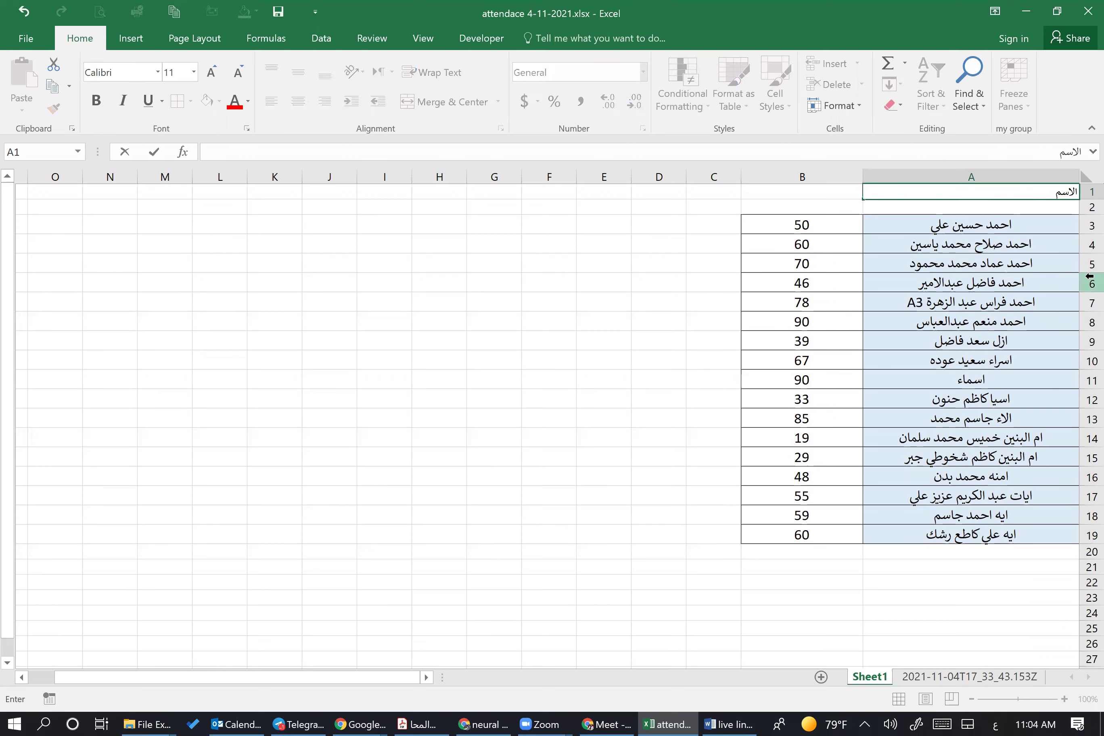
{"action": "left_click", "coordinate": [857, 196]}
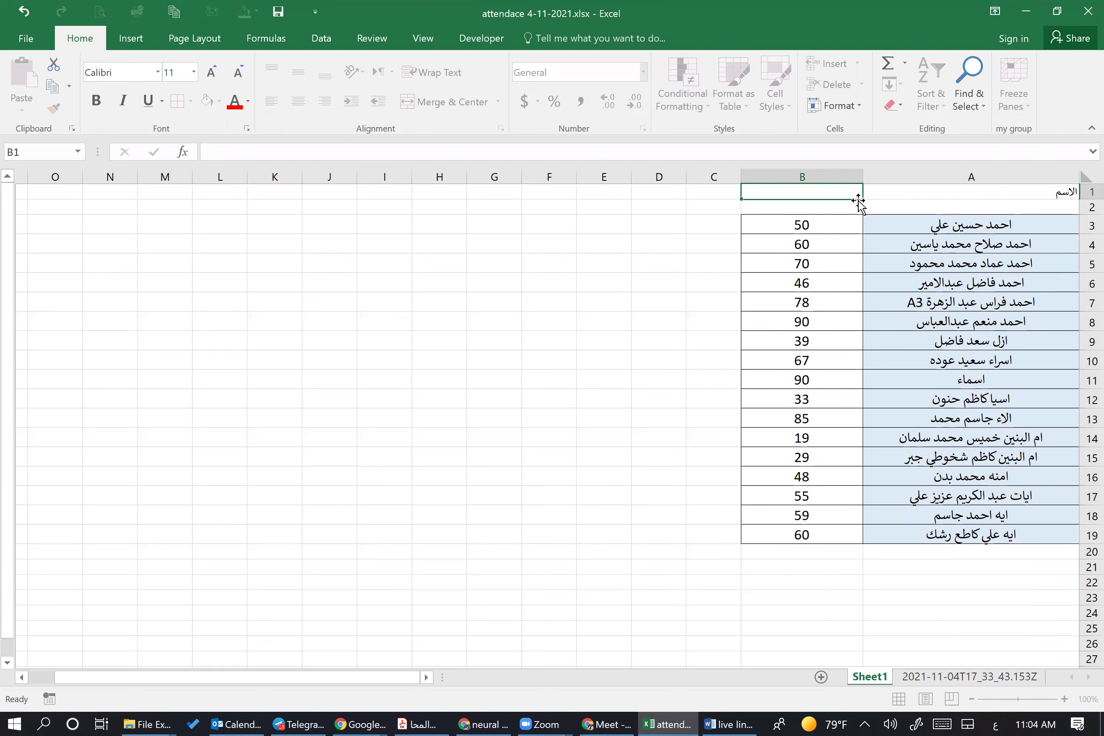
{"action": "type", "text": "الدرجة"}
{"action": "left_click", "coordinate": [858, 359]}
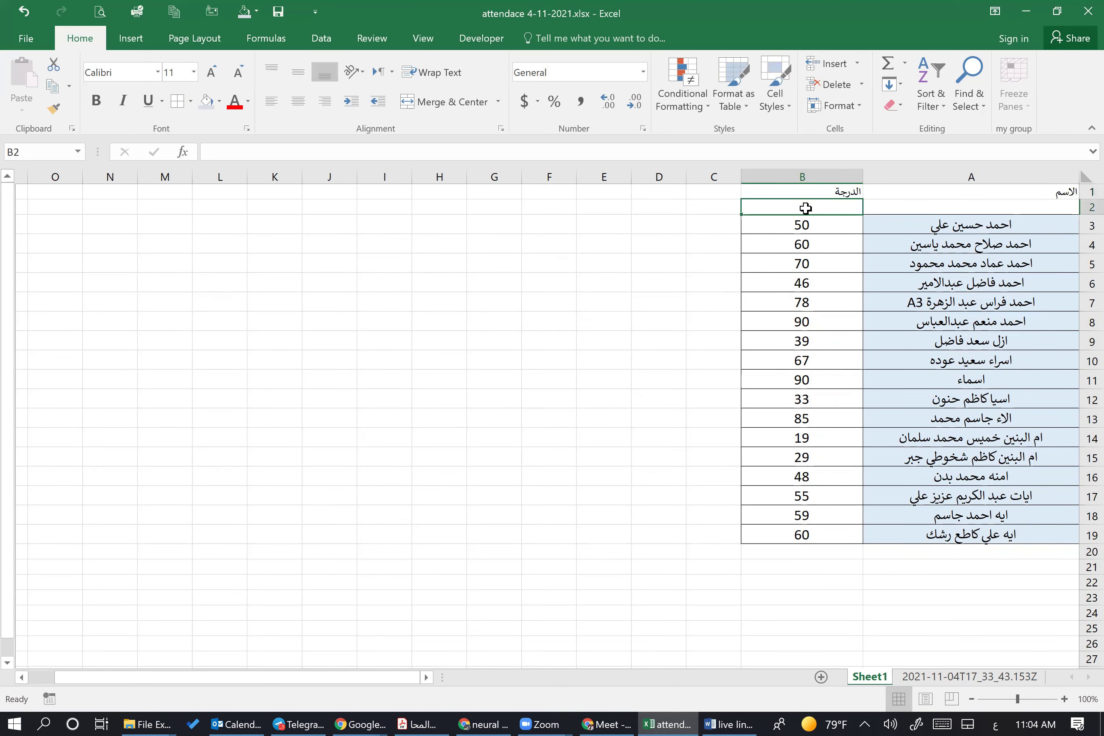
Enlarge the headings in A1:B1 to font size 18 and center them horizontally.
{"action": "left_click_drag", "start_coordinate": [808, 192], "coordinate": [970, 191]}
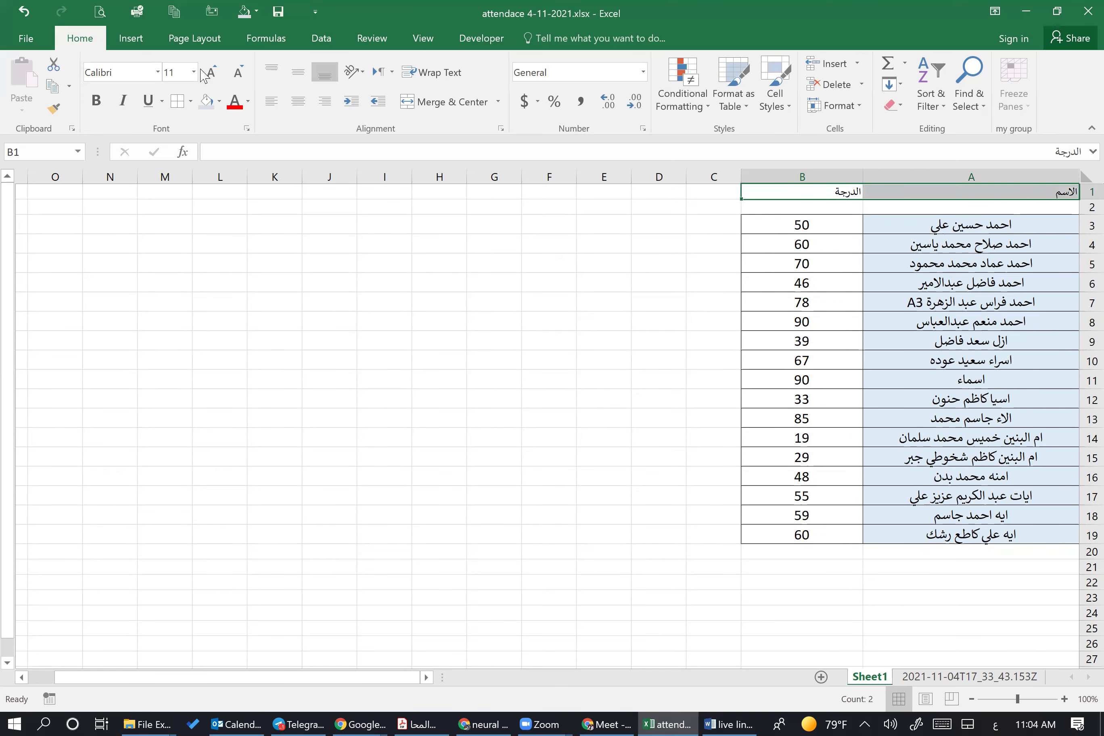
{"action": "left_click", "coordinate": [212, 76]}
{"action": "left_click", "coordinate": [212, 72]}
{"action": "left_click", "coordinate": [212, 73]}
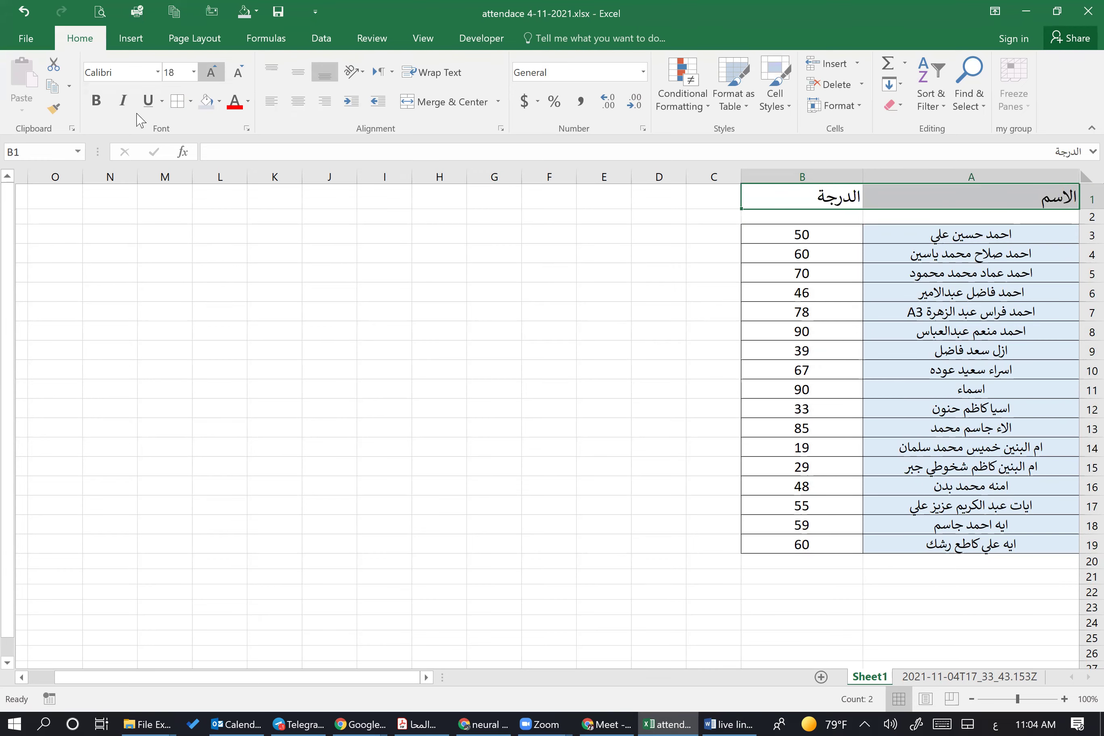
{"action": "left_click", "coordinate": [212, 72]}
{"action": "left_click", "coordinate": [298, 100]}
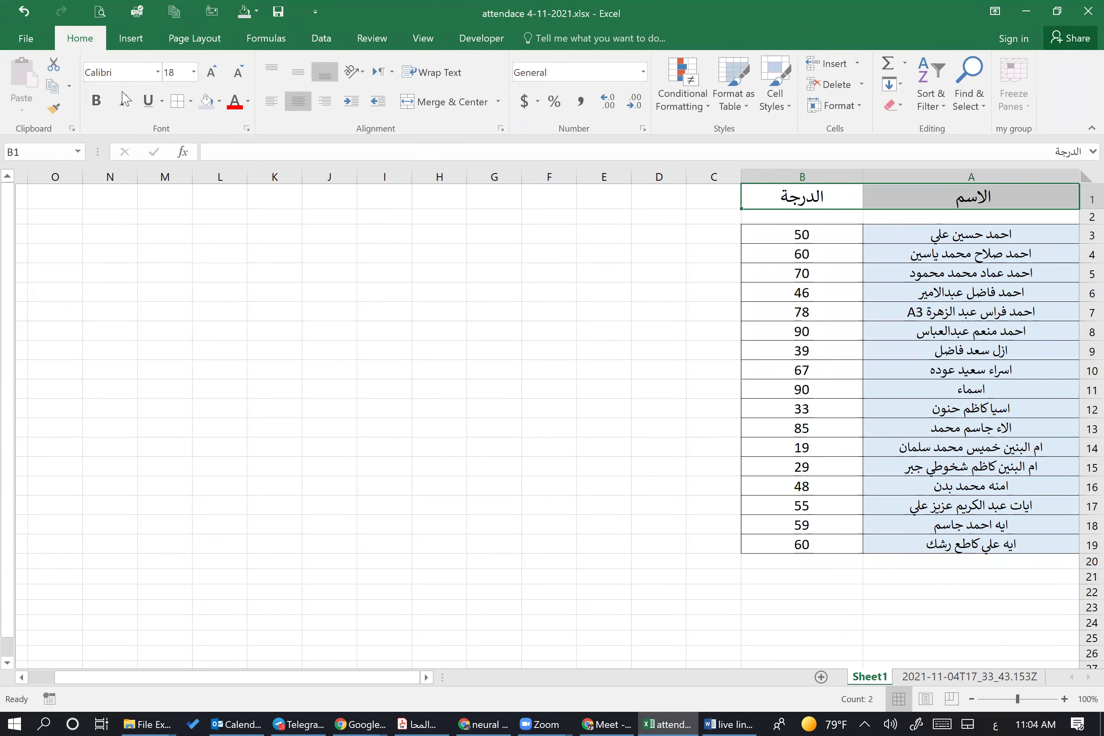
Fill the heading cells A1:B1 with a light orange theme color.
{"action": "left_click", "coordinate": [219, 101]}
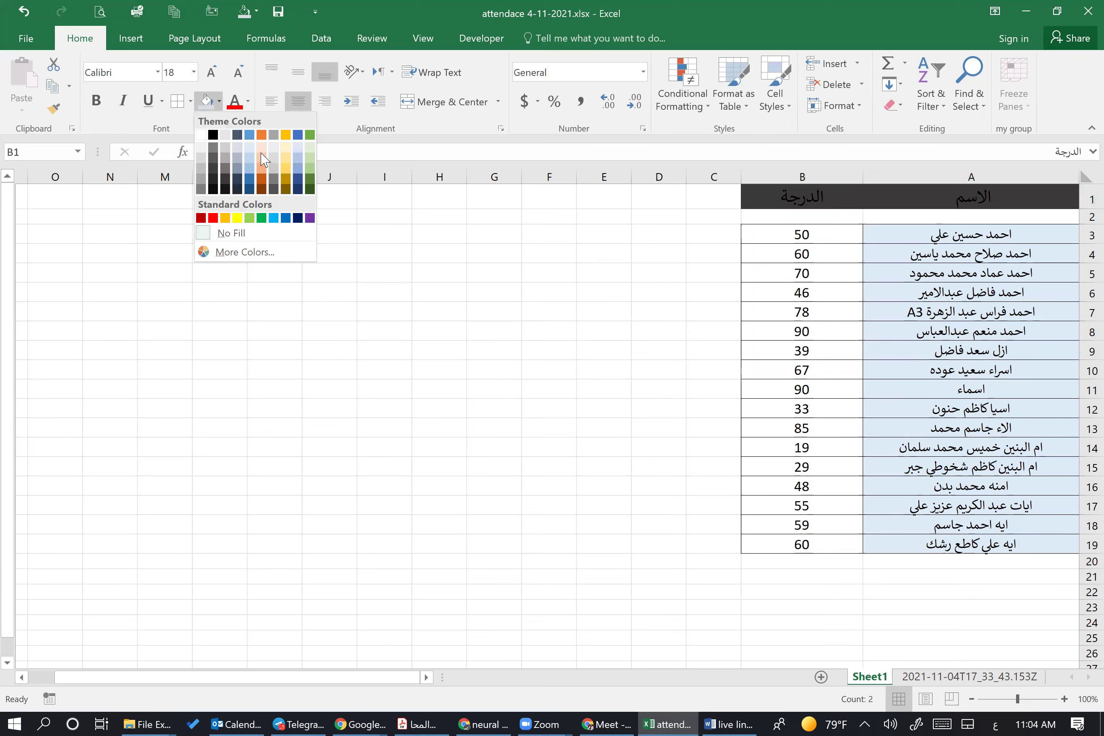
{"action": "left_click", "coordinate": [264, 161]}
{"action": "left_click", "coordinate": [912, 446]}
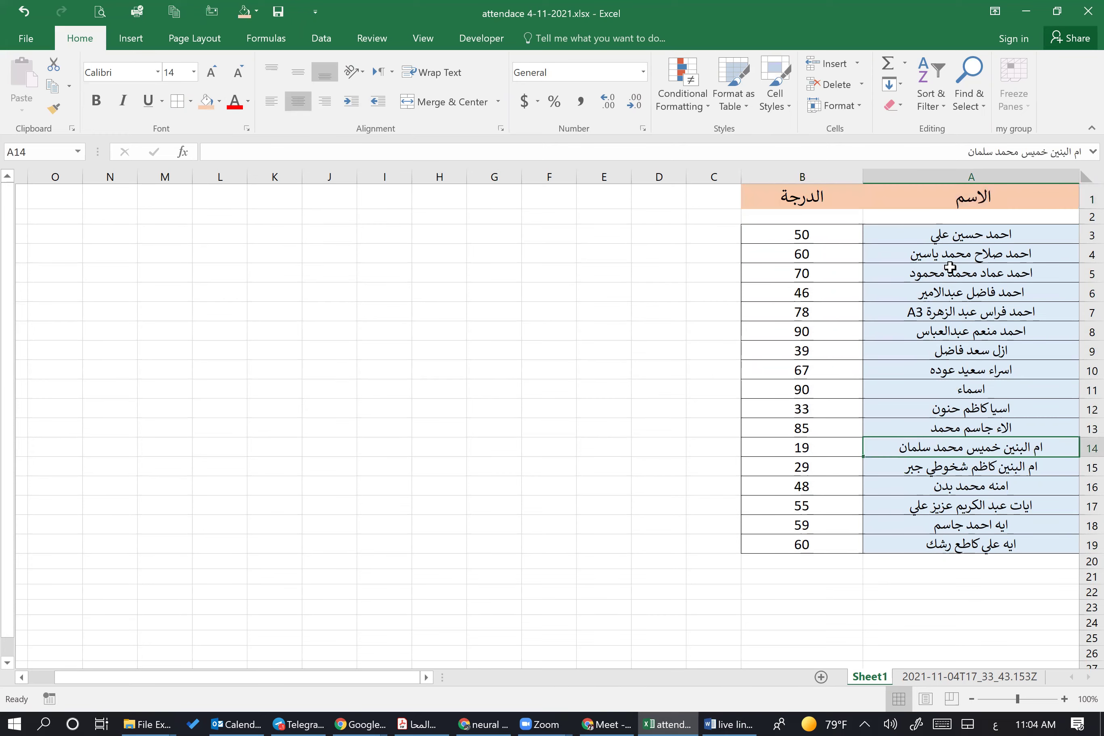
Examine whether the heading row stays in view while moving down and back up the name and grade list.
{"action": "left_click", "coordinate": [919, 202]}
{"action": "scroll", "coordinate": [910, 256], "scroll_direction": "down", "scroll_amount": 4}
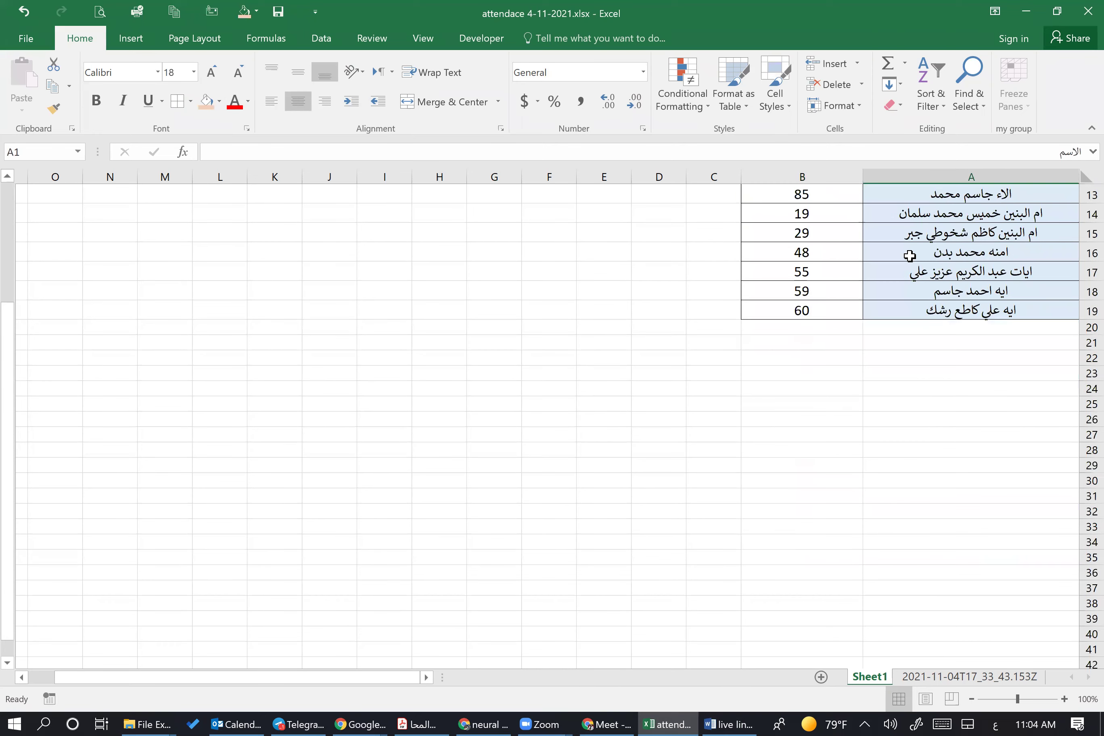
{"action": "scroll", "coordinate": [910, 256], "scroll_direction": "down", "scroll_amount": 5}
{"action": "scroll", "coordinate": [910, 256], "scroll_direction": "up", "scroll_amount": 9}
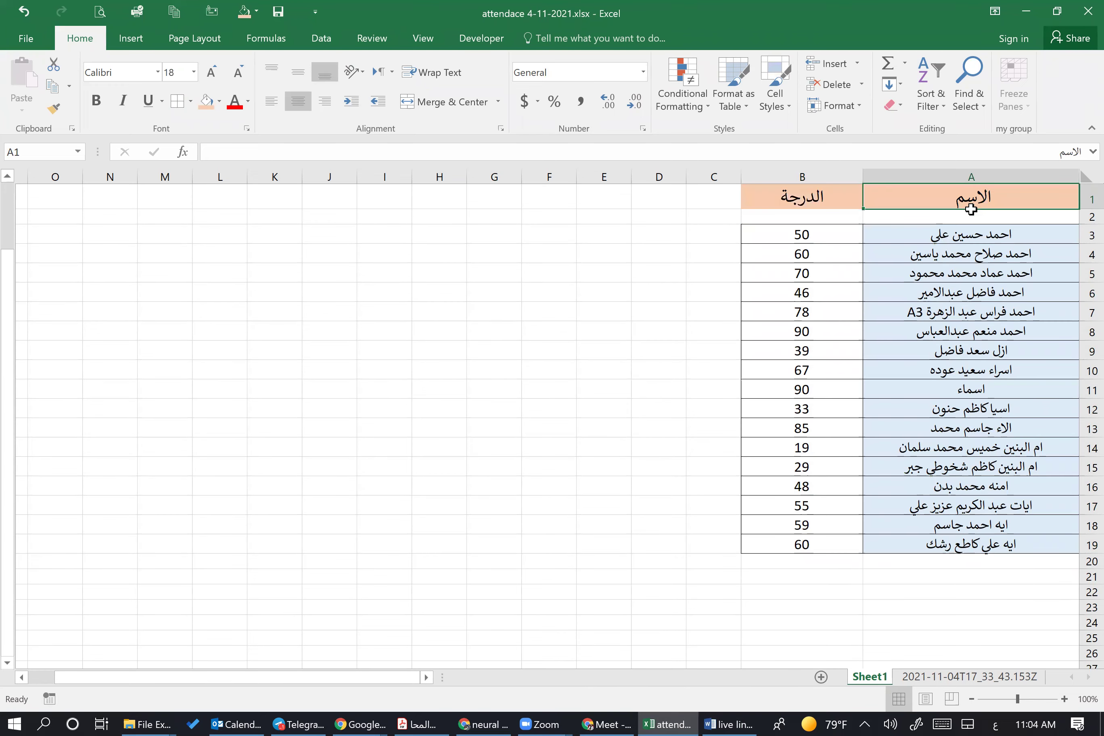
{"action": "key", "text": "Down"}
{"action": "key", "text": "Down"}
{"action": "key", "text": "Down"}
{"action": "left_click", "coordinate": [868, 204]}
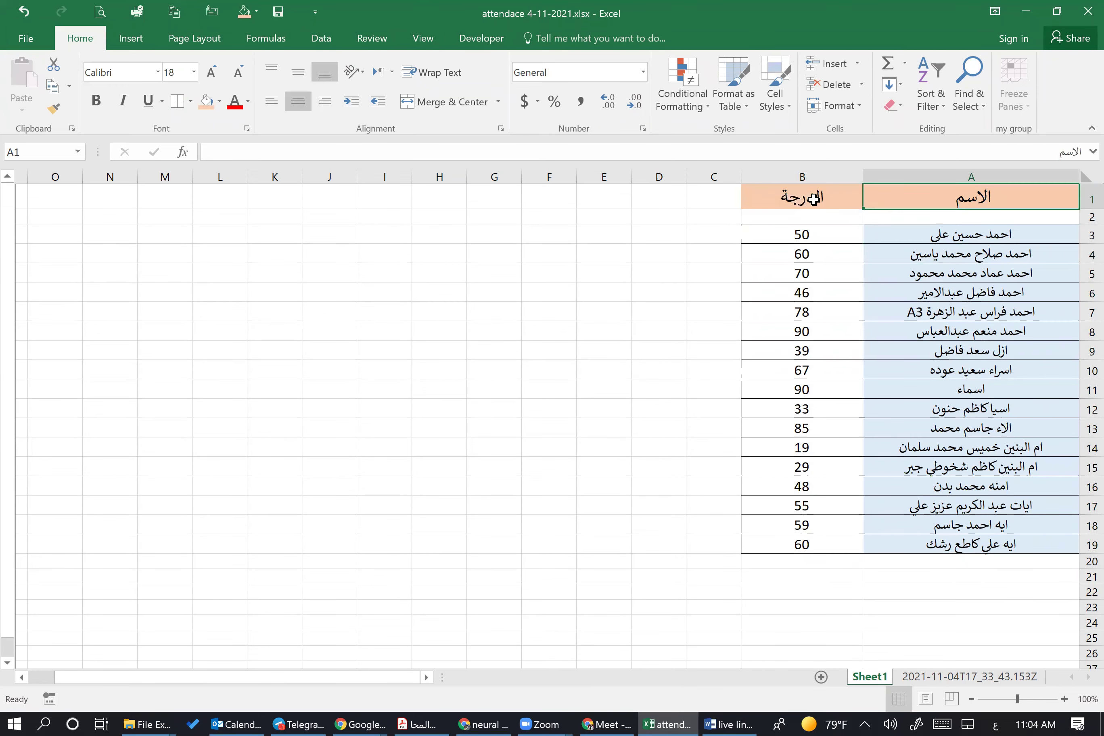
{"action": "left_click", "coordinate": [943, 287]}
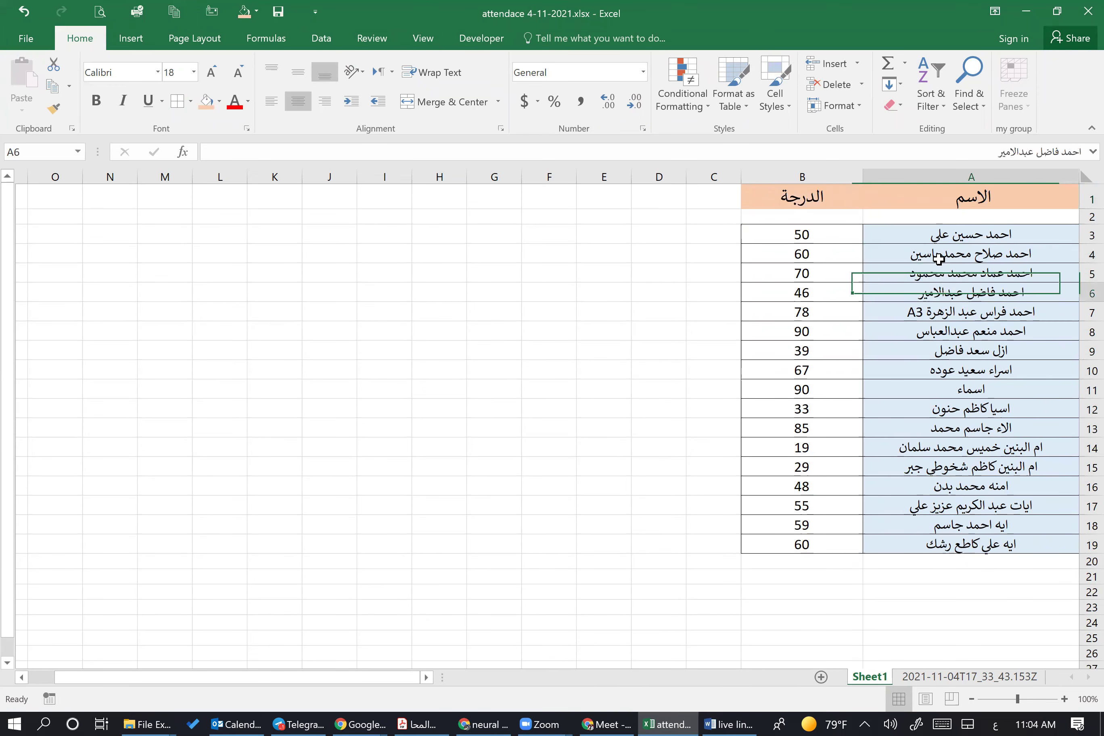
{"action": "left_click", "coordinate": [978, 218]}
{"action": "left_click", "coordinate": [826, 205]}
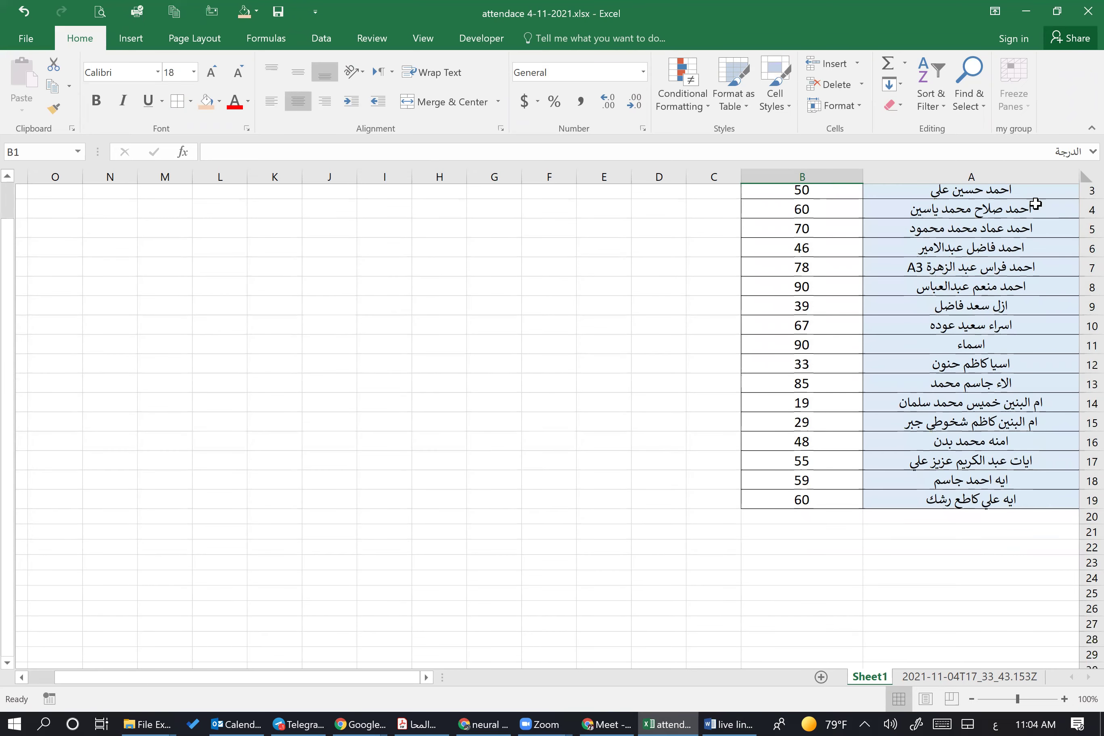
{"action": "left_click", "coordinate": [1091, 196]}
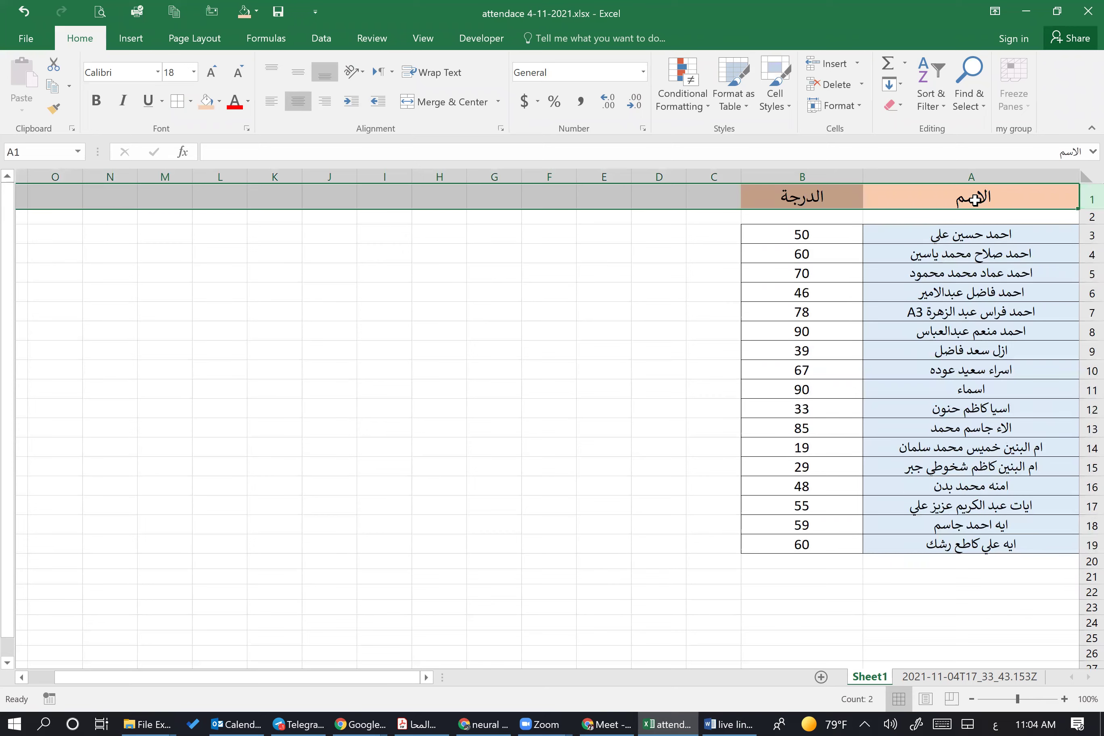
{"action": "left_click", "coordinate": [974, 199]}
{"action": "left_click", "coordinate": [810, 213]}
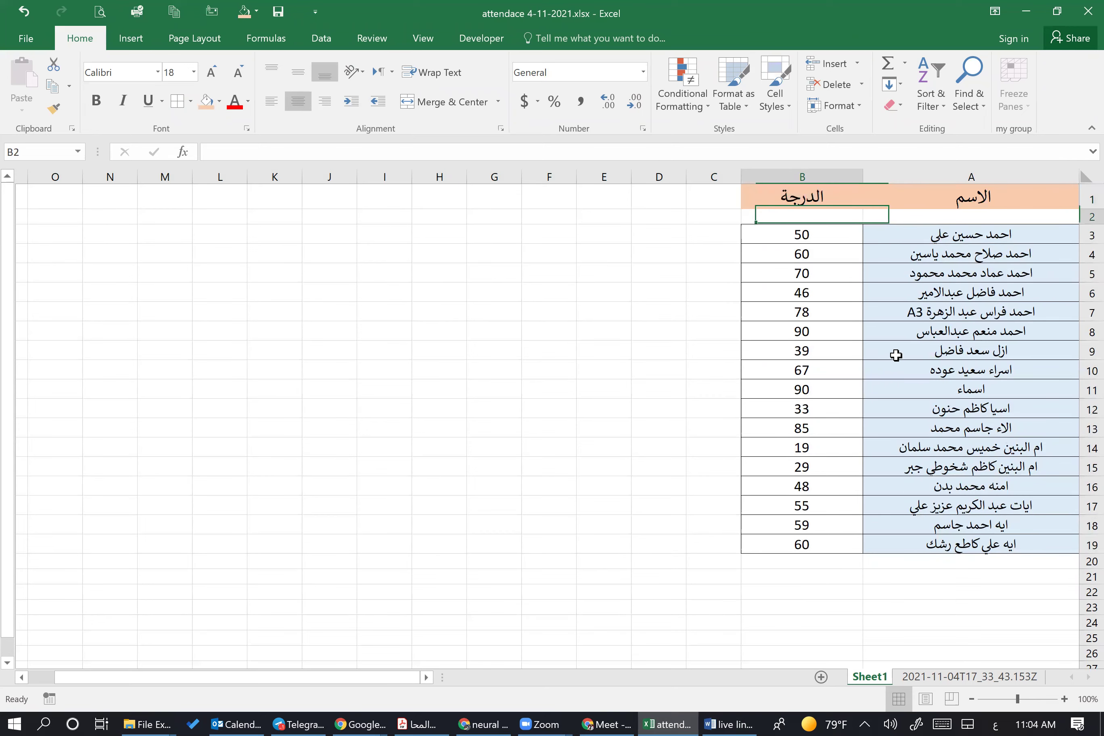
{"action": "scroll", "coordinate": [901, 354], "scroll_direction": "down", "scroll_amount": 6}
{"action": "scroll", "coordinate": [914, 333], "scroll_direction": "up", "scroll_amount": 6}
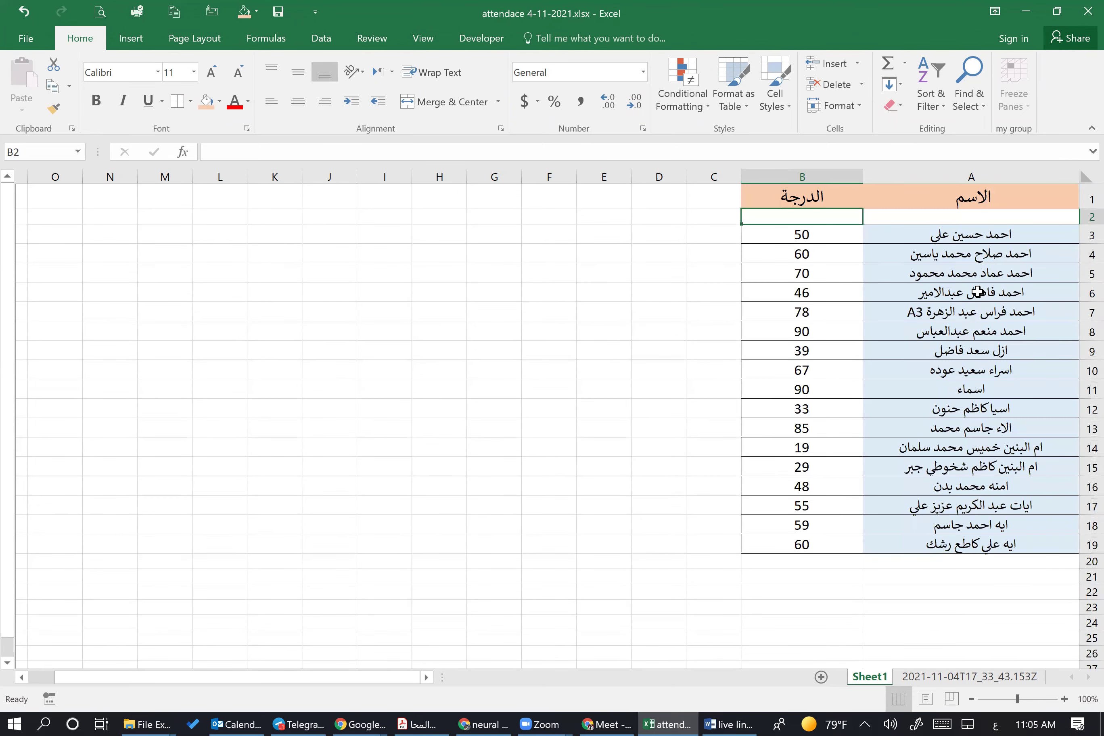
Search the student list for a student's first name with Find.
{"action": "left_click", "coordinate": [952, 335]}
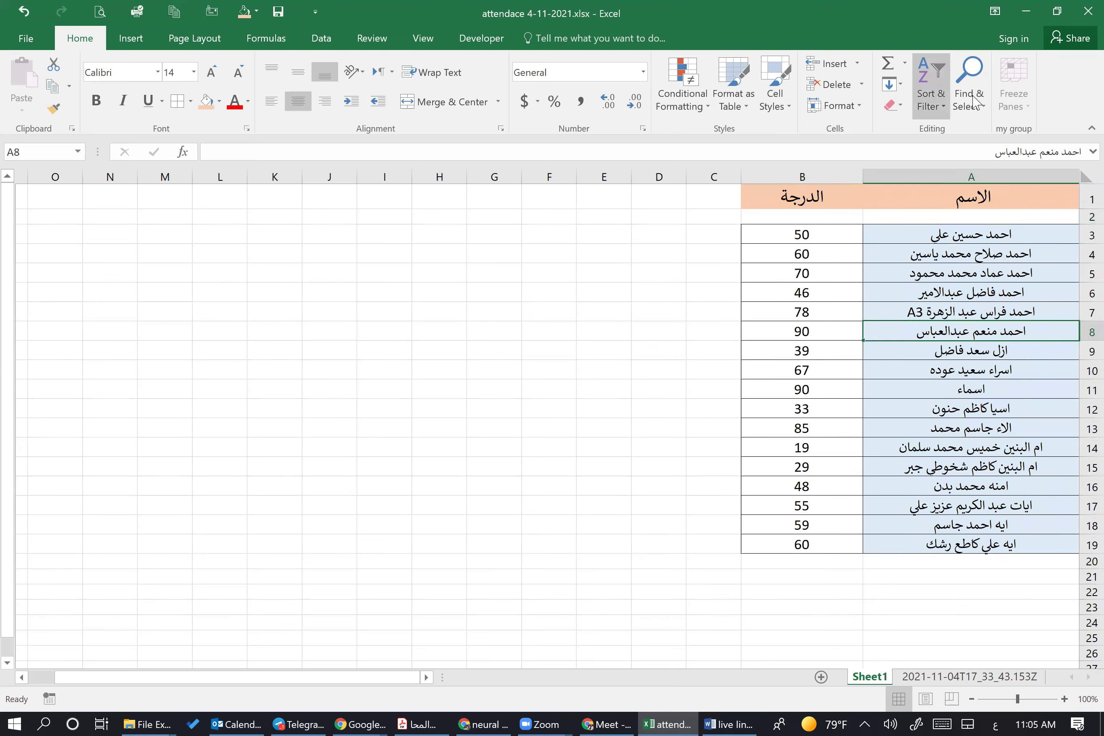
{"action": "left_click", "coordinate": [972, 109]}
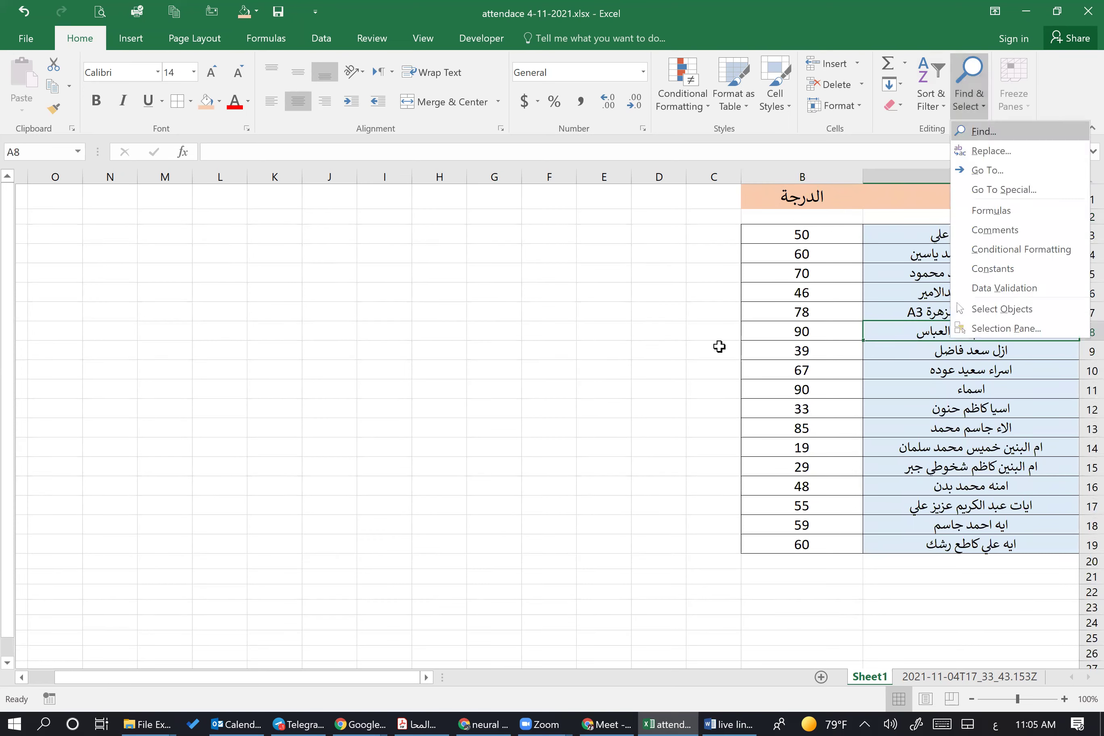
{"action": "key", "text": "ctrl+f"}
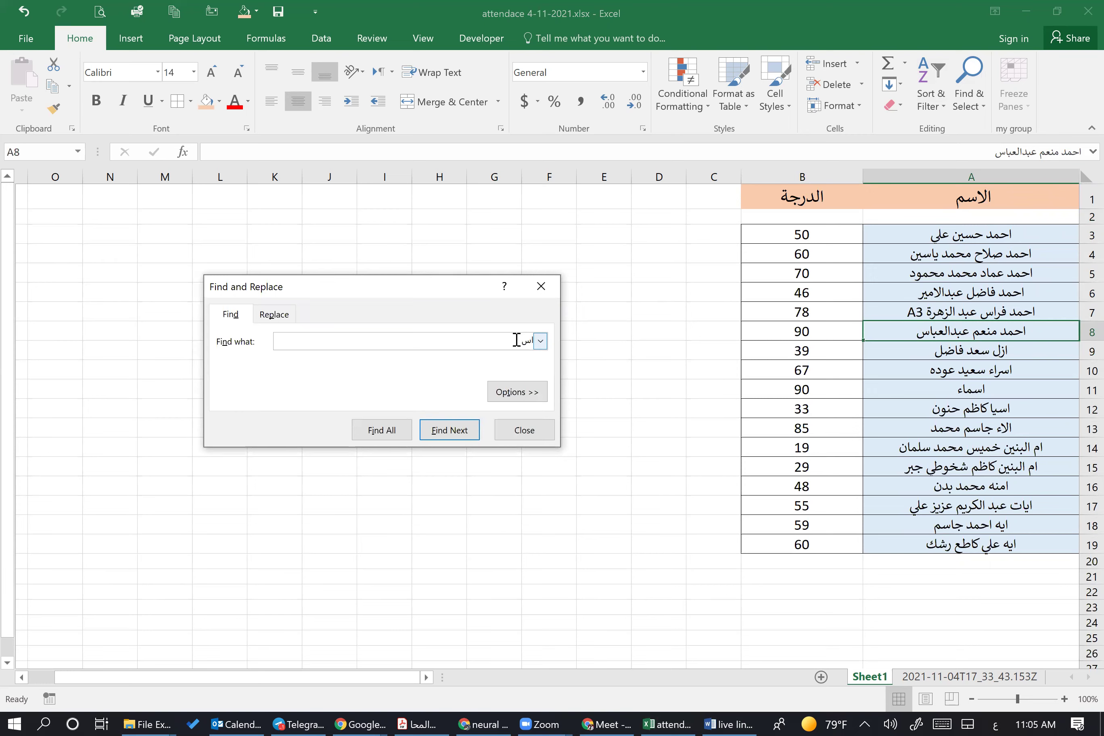
{"action": "key", "text": "Return"}
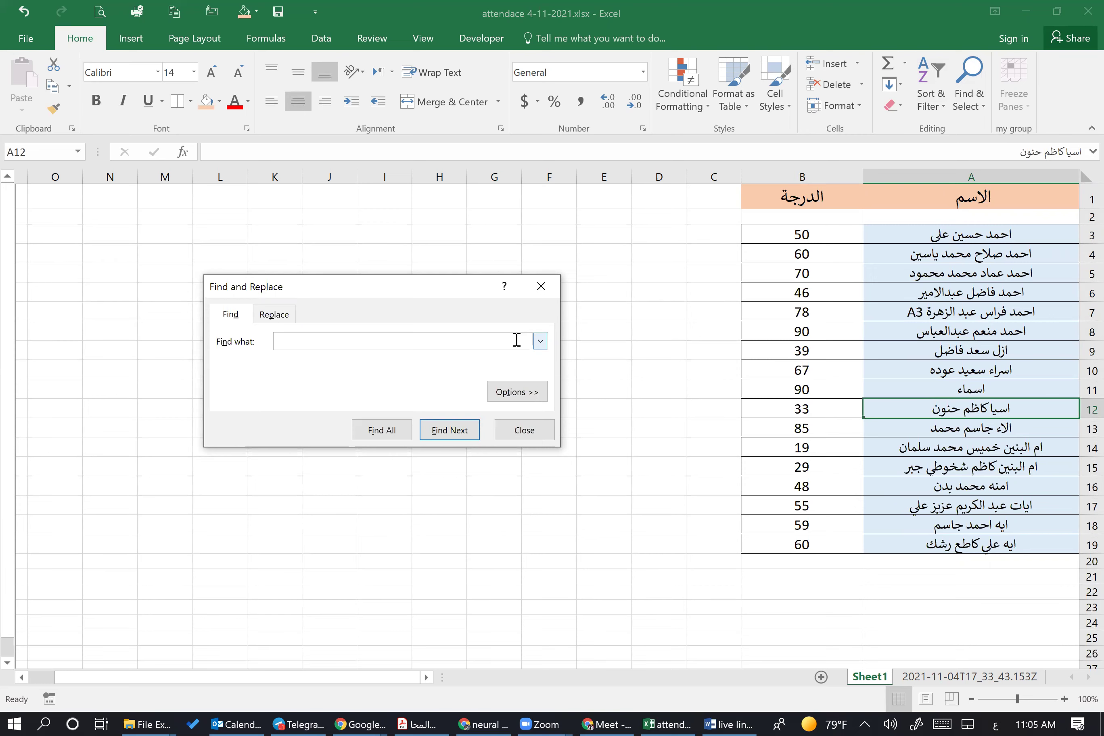
Search the student list for two other first names, advancing to a further match for the second one.
{"action": "type", "text": "ازل"}
{"action": "key", "text": "Return"}
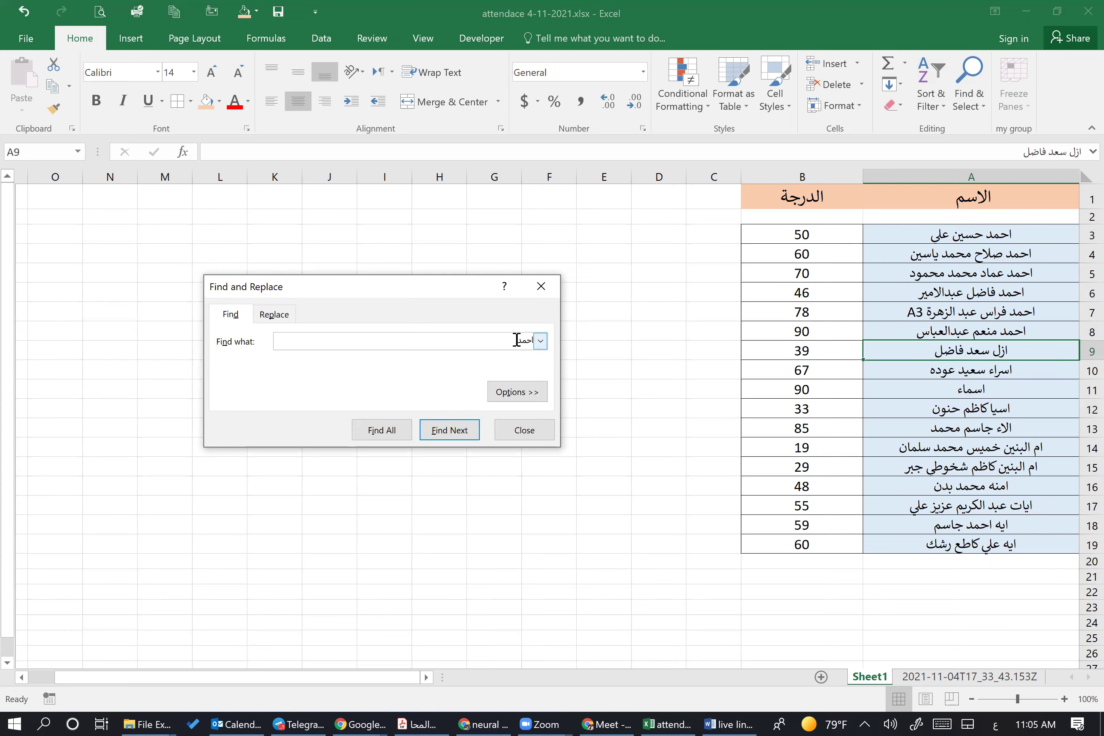
{"action": "key", "text": "Return"}
{"action": "key", "text": "Return"}
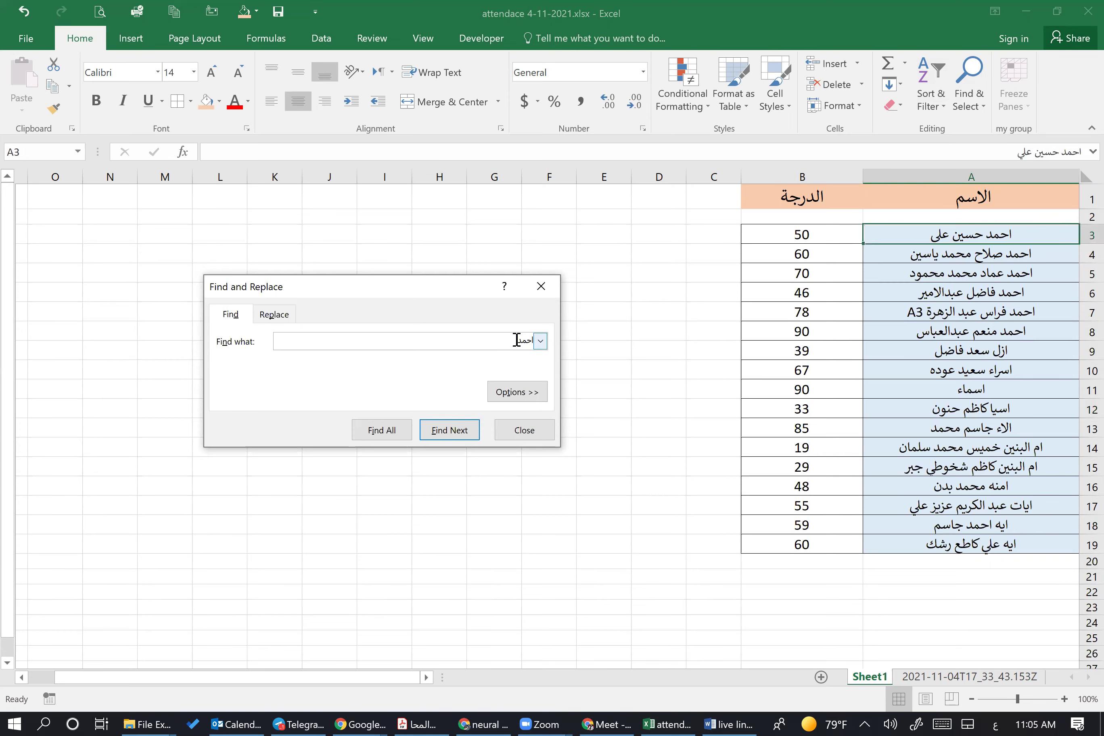
Advance through further matches of the searched first name in the student list and close Find.
{"action": "key", "text": "Return"}
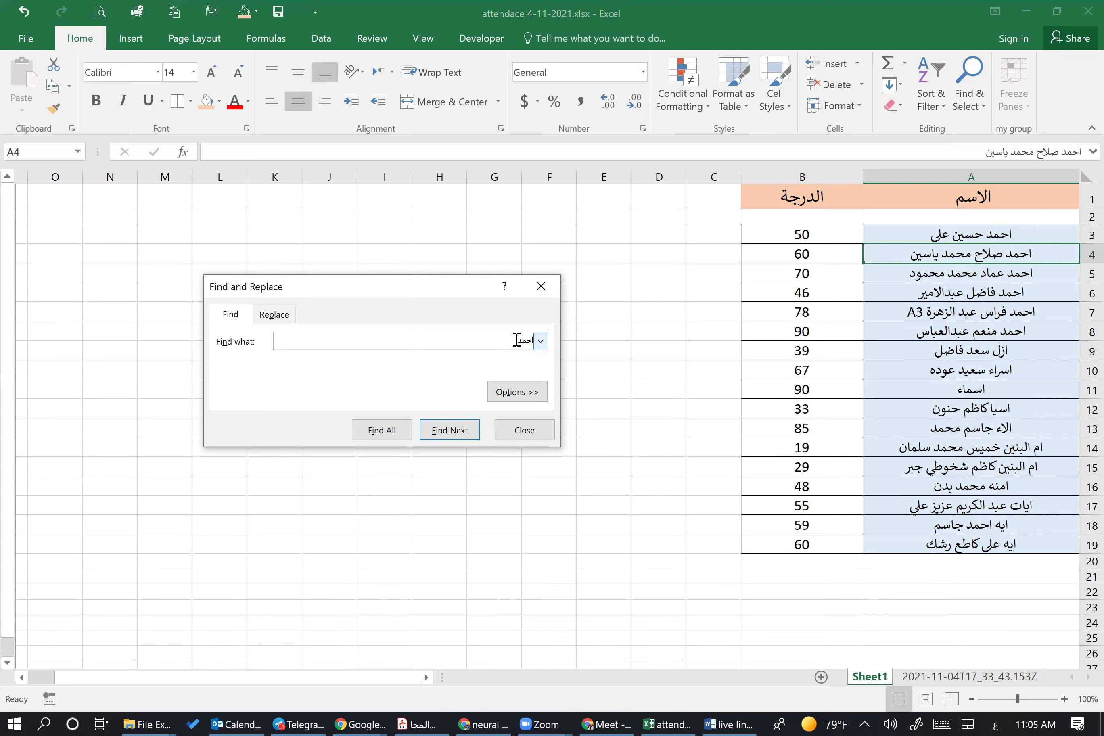
{"action": "key", "text": "Return"}
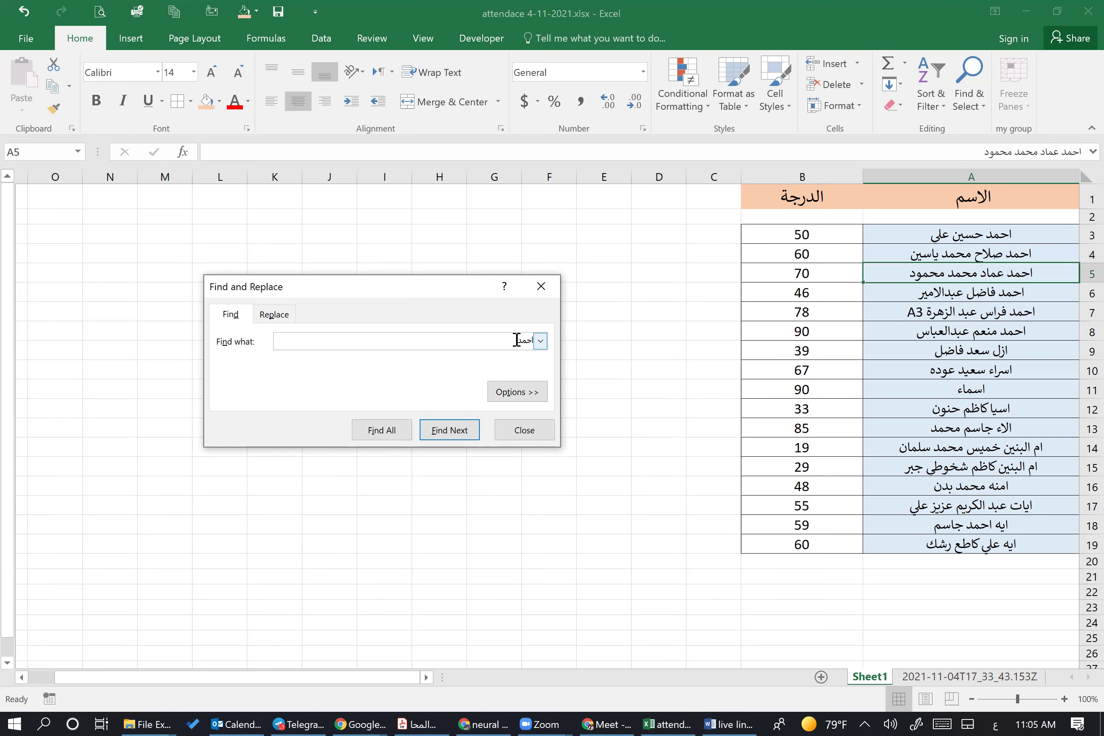
{"action": "key", "text": "Return"}
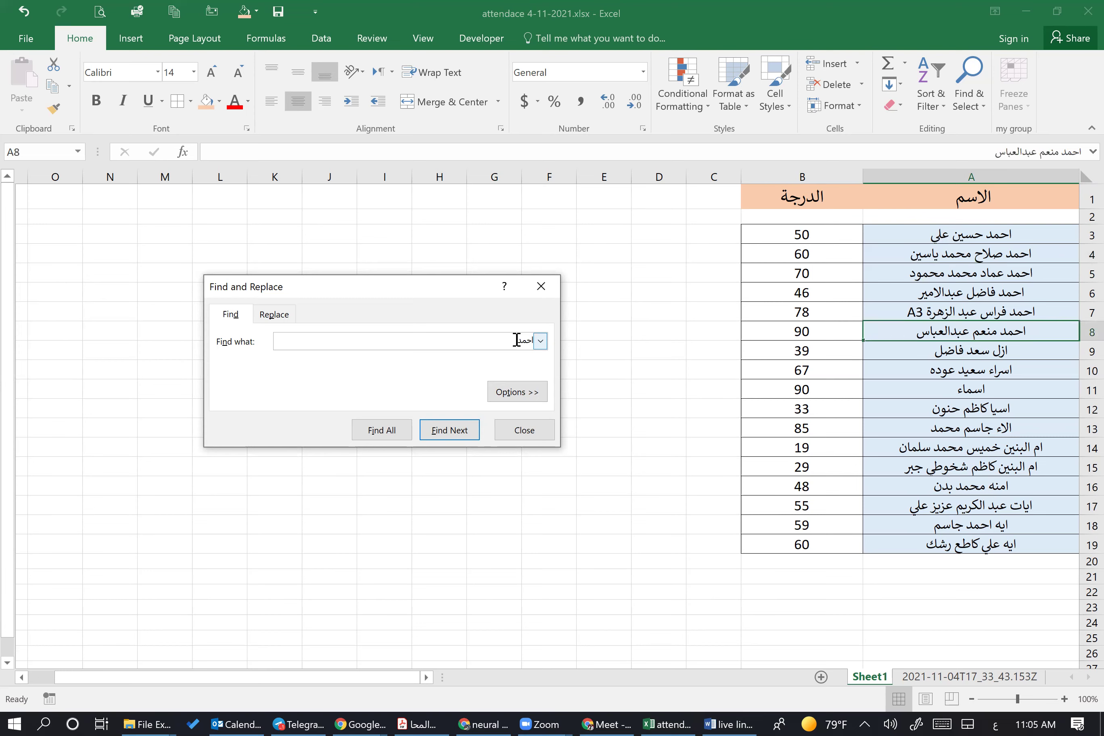
{"action": "key", "text": "Return"}
{"action": "left_click", "coordinate": [541, 287]}
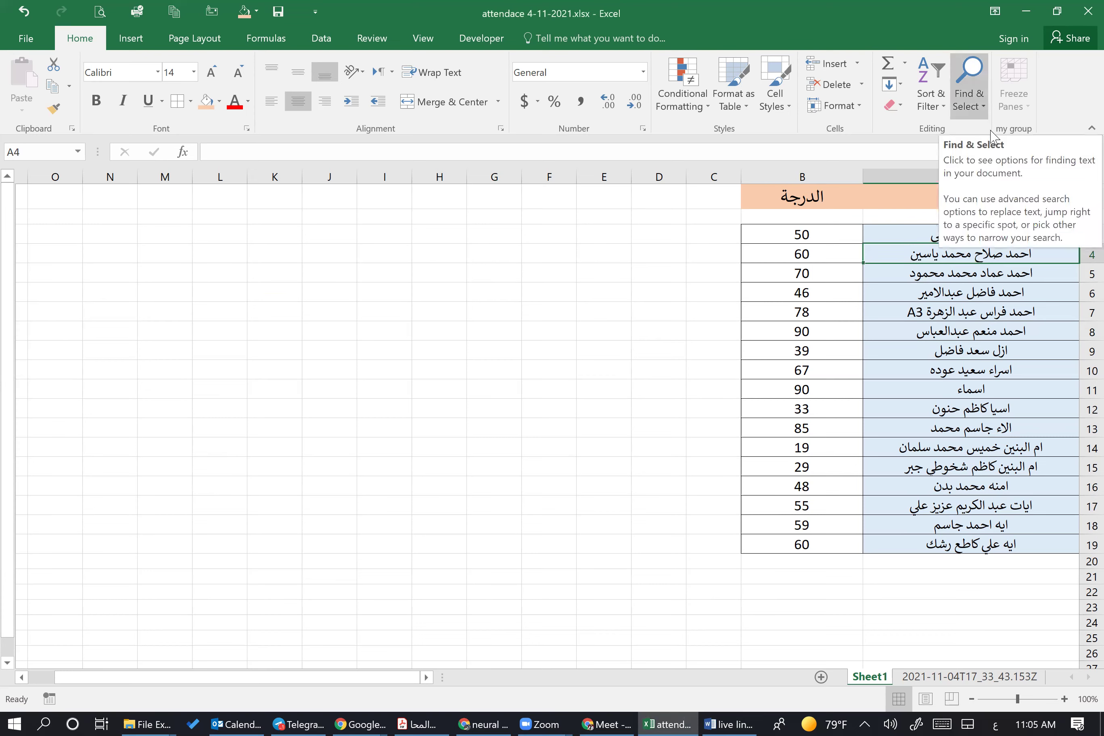
{"action": "left_click", "coordinate": [982, 108]}
{"action": "left_click", "coordinate": [989, 131]}
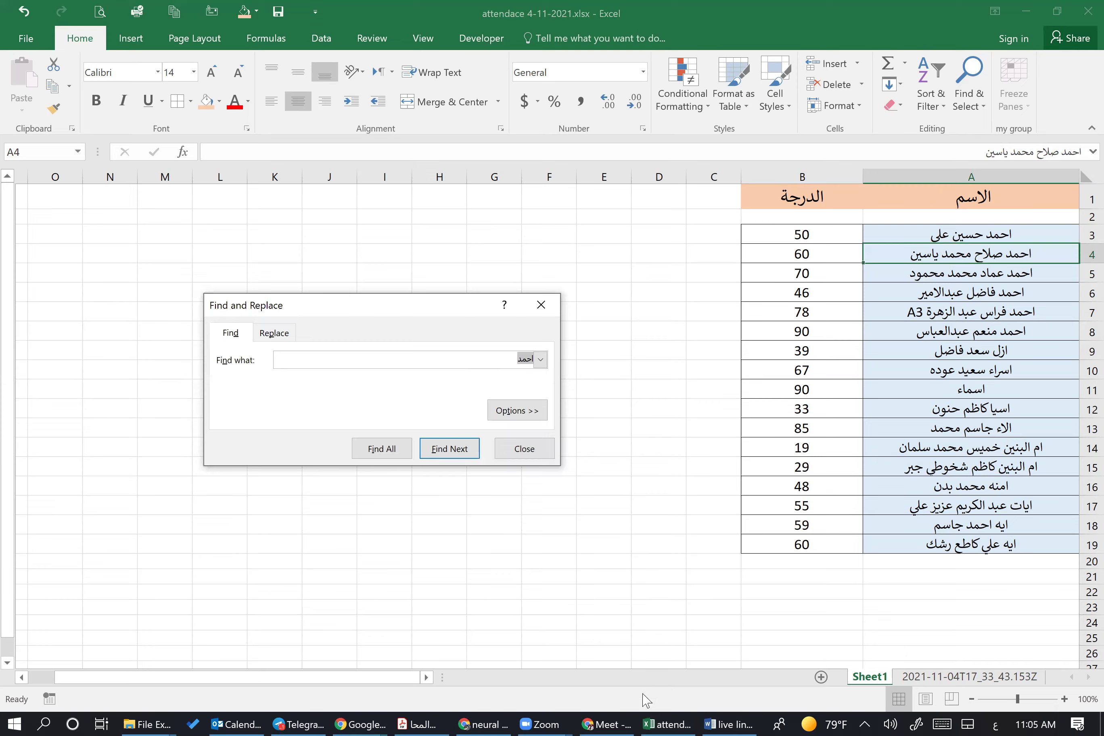
{"action": "key", "text": "alt+Tab"}
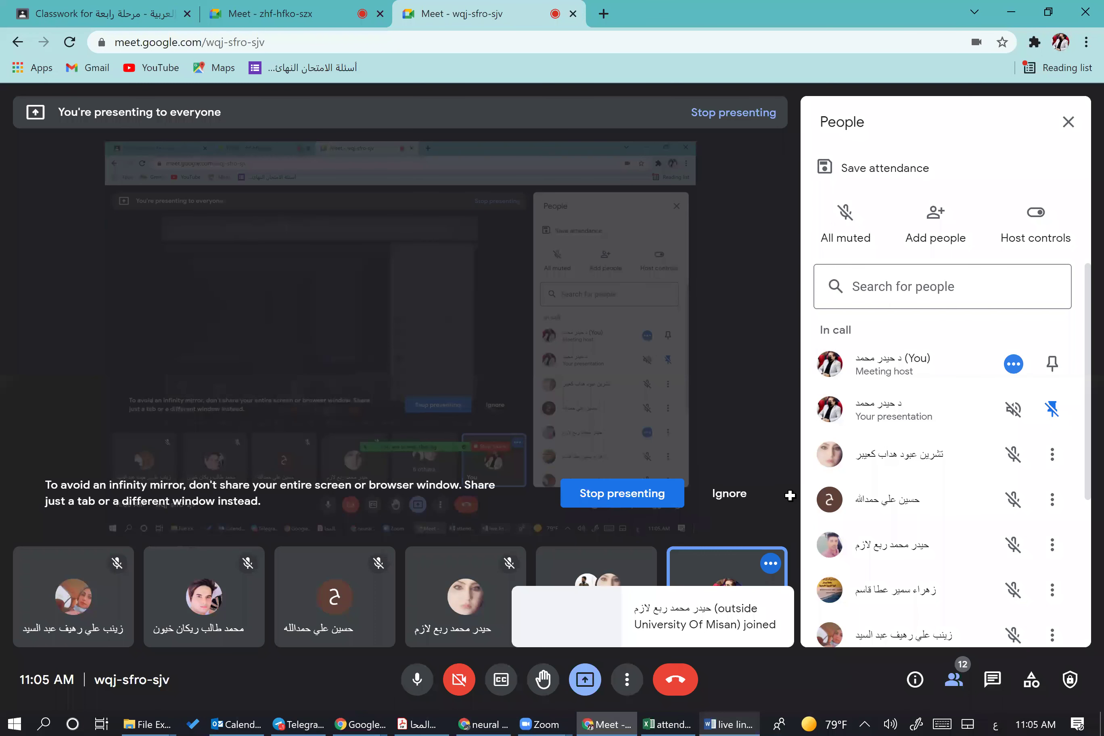
{"action": "left_click", "coordinate": [667, 724]}
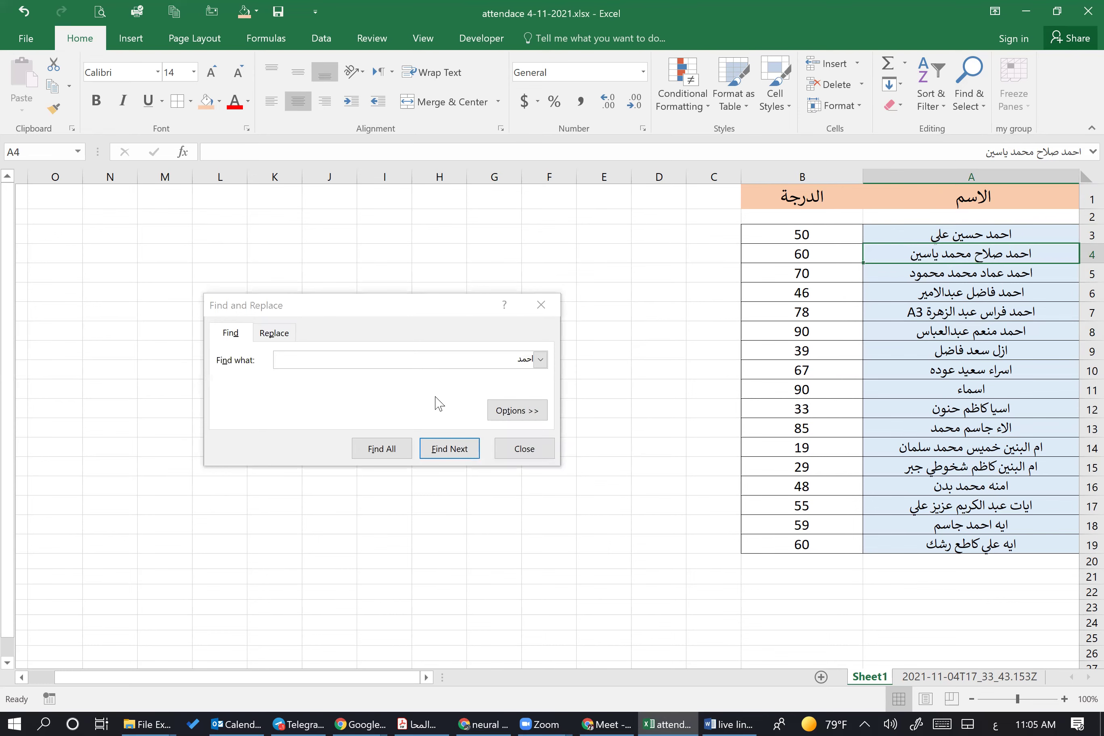
{"action": "left_click", "coordinate": [555, 306]}
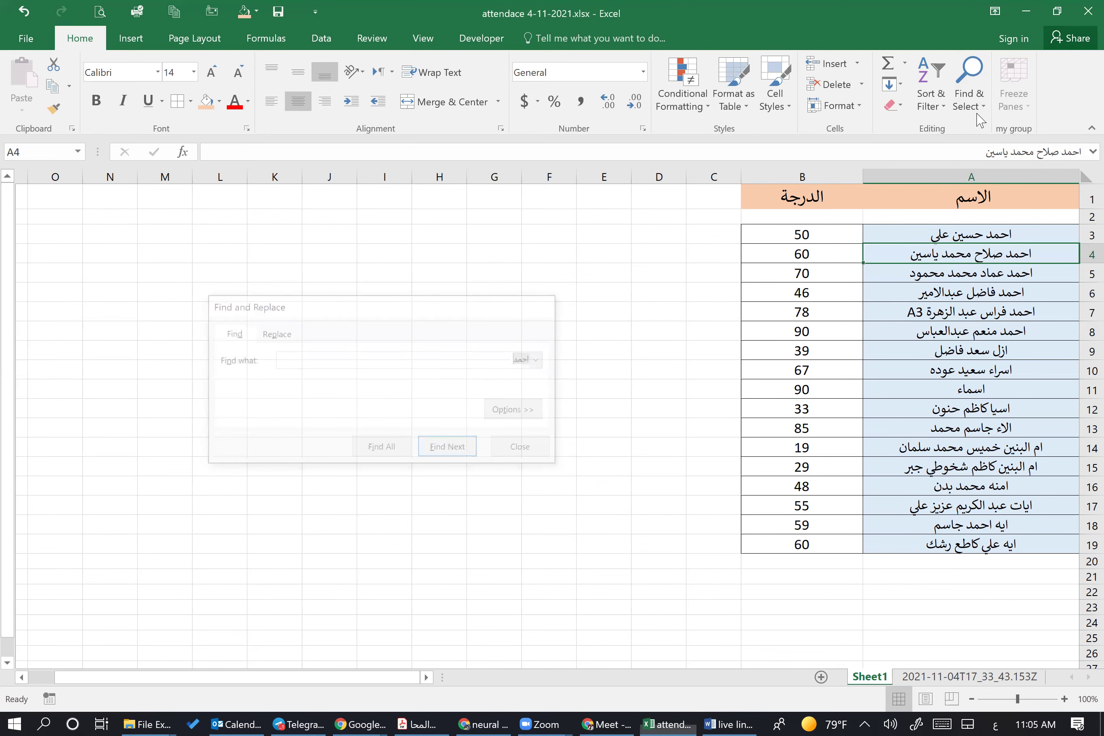
Reopen Find, list all cells containing the student's first name with Find All, and enlarge the dialog to show the whole results list.
{"action": "key", "text": "ctrl+f"}
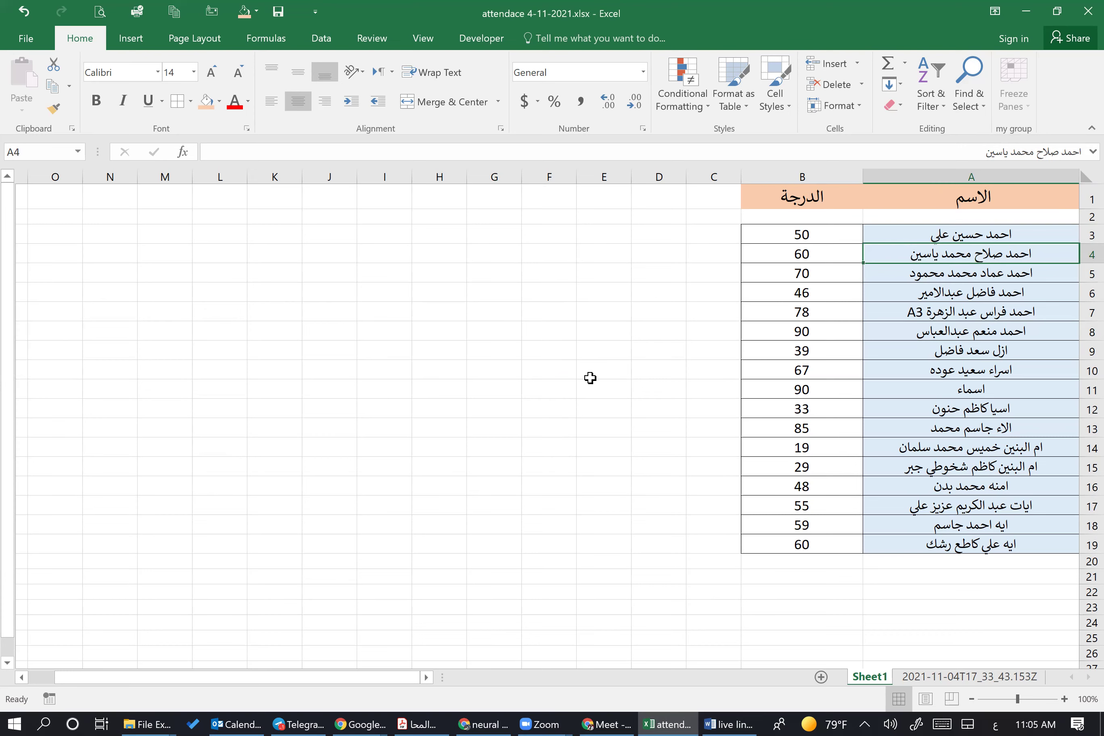
{"action": "left_click", "coordinate": [495, 382]}
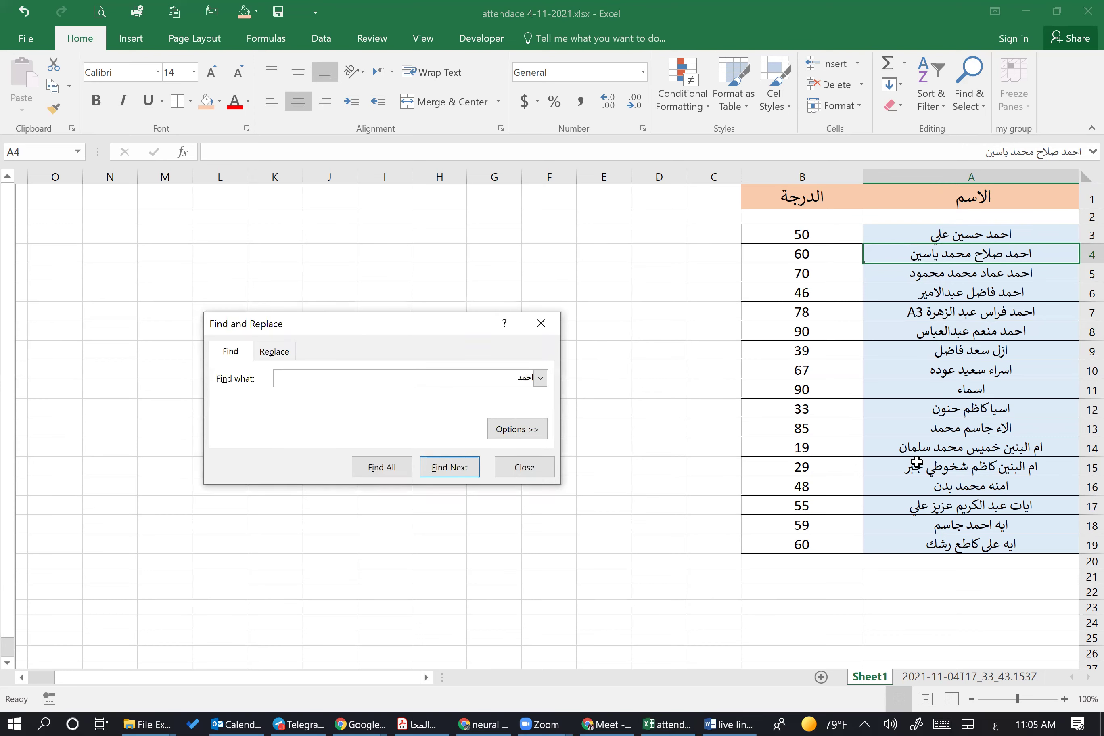
{"action": "key", "text": "Return"}
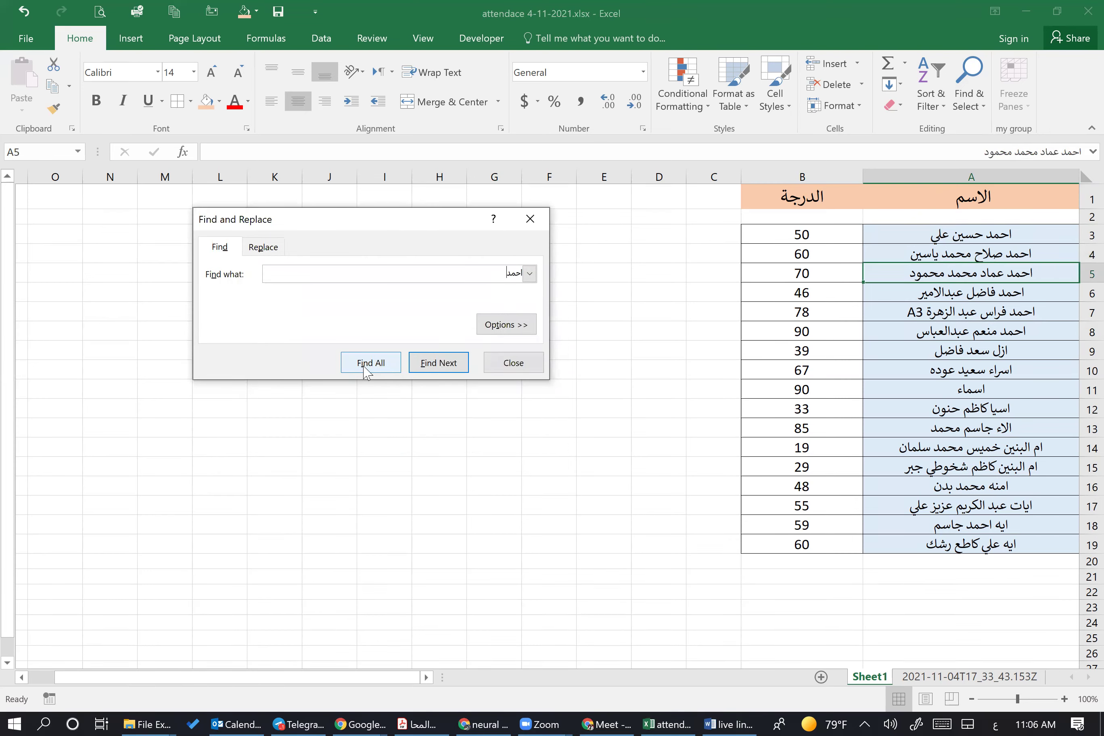
{"action": "left_click", "coordinate": [365, 367]}
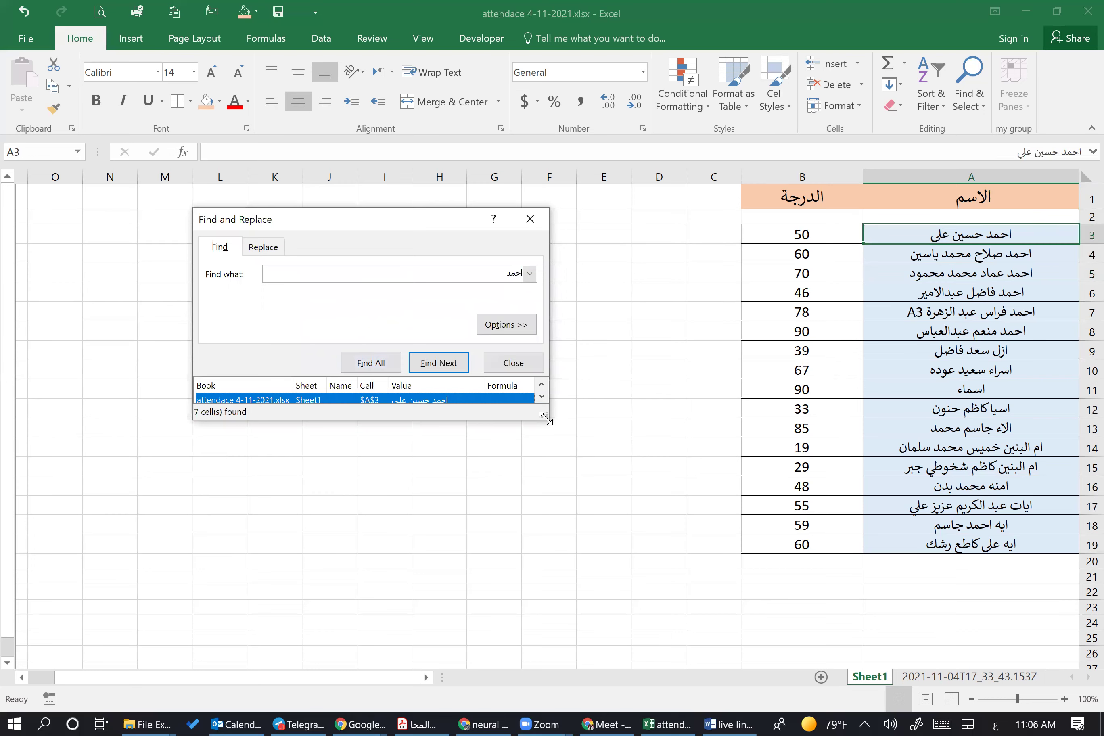
{"action": "left_click_drag", "start_coordinate": [544, 417], "coordinate": [663, 598]}
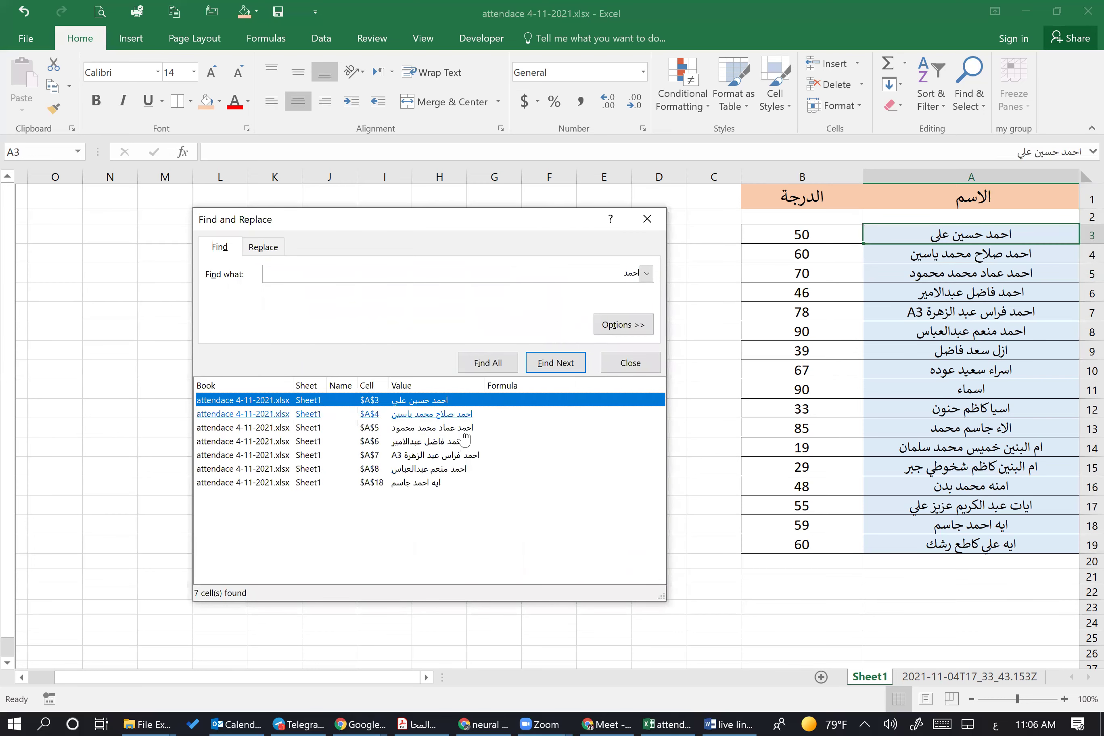
Visit cells from the Find All results list, list all the matches again and close Find.
{"action": "key", "text": "Return"}
{"action": "left_click", "coordinate": [461, 445]}
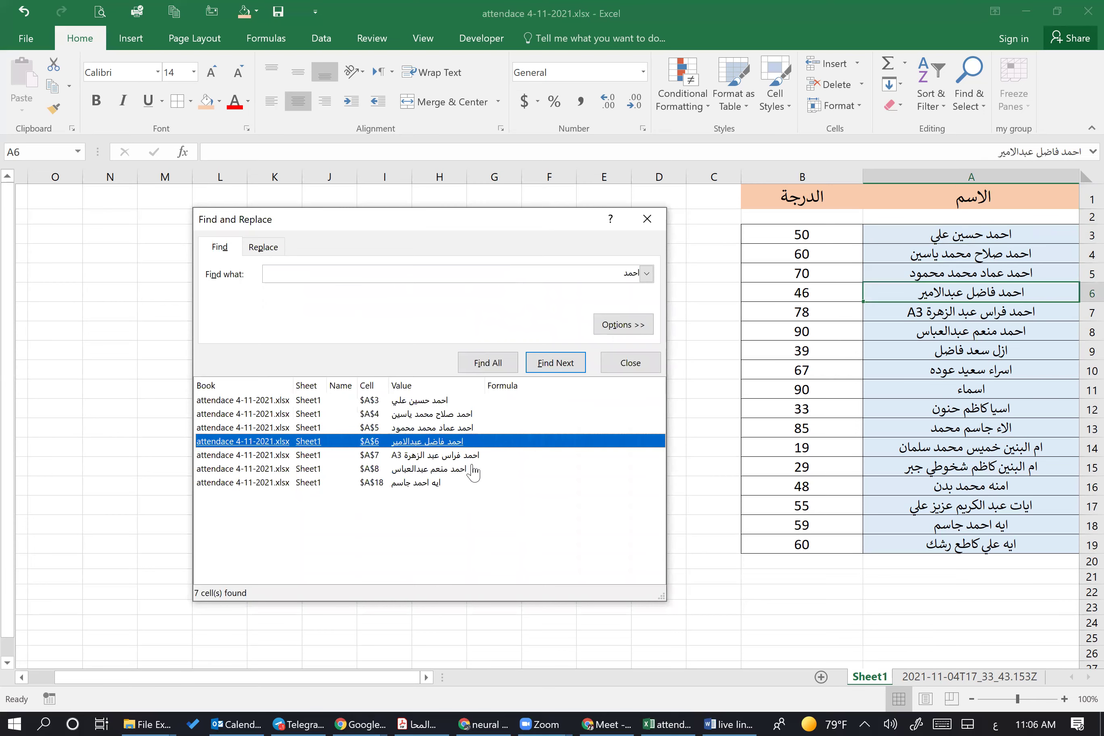
{"action": "left_click", "coordinate": [469, 457]}
{"action": "key", "text": "Return"}
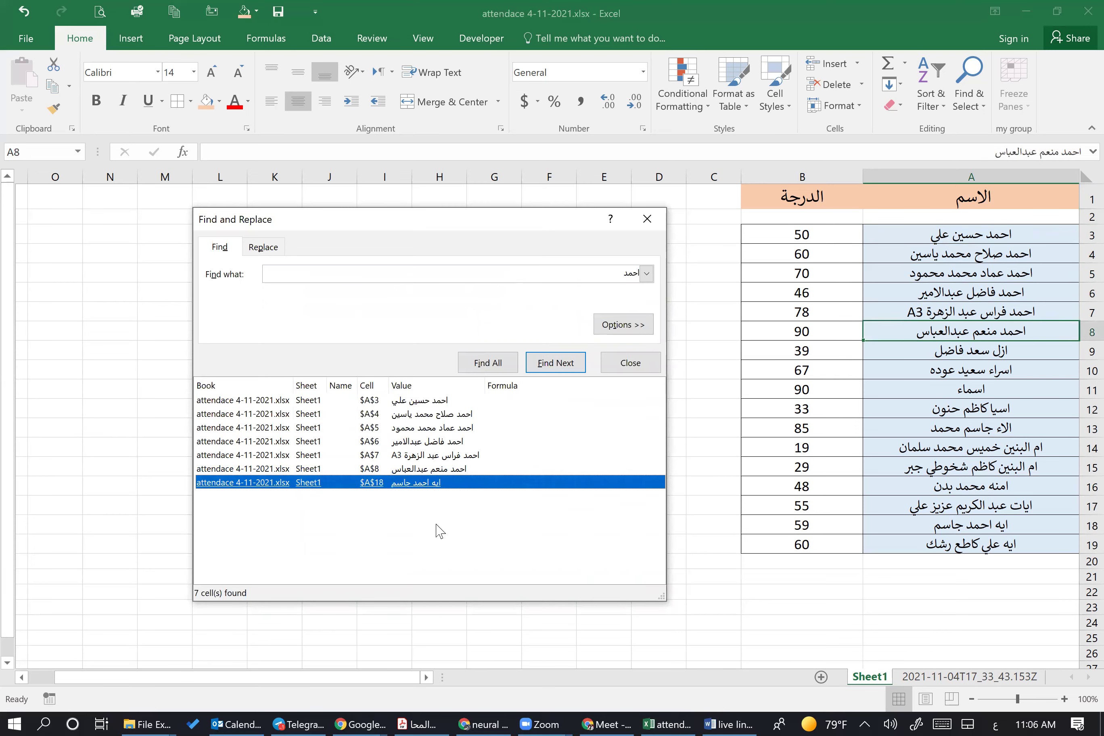
{"action": "key", "text": "Return"}
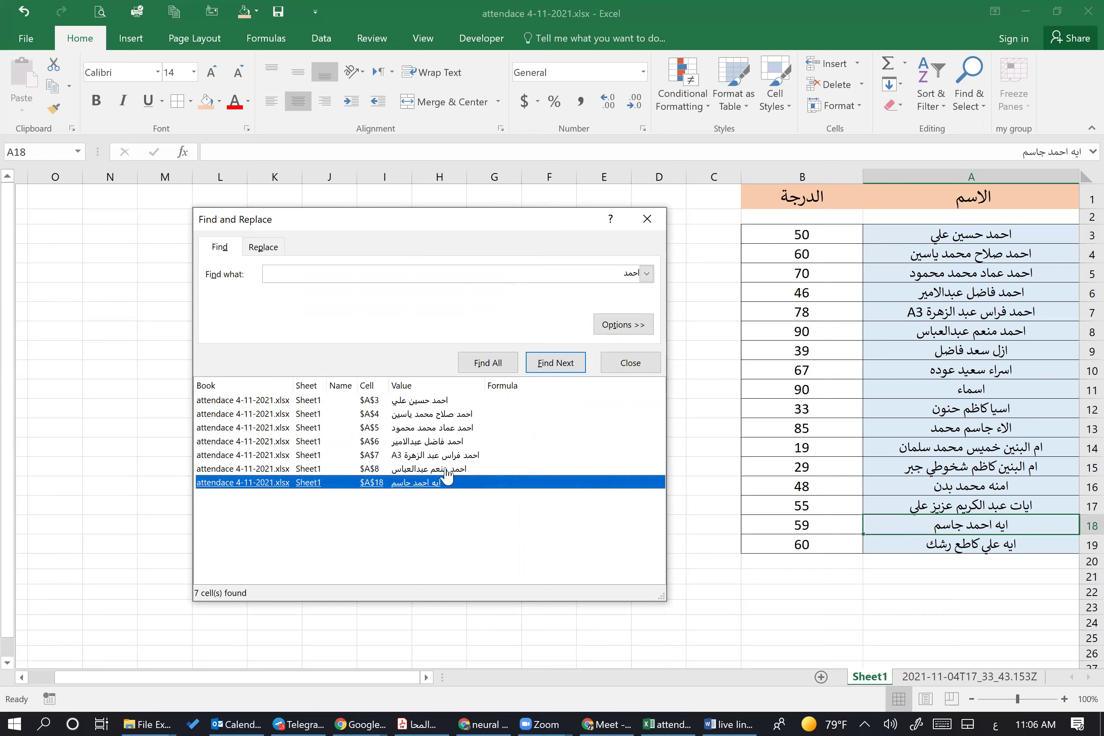
{"action": "left_click", "coordinate": [493, 370]}
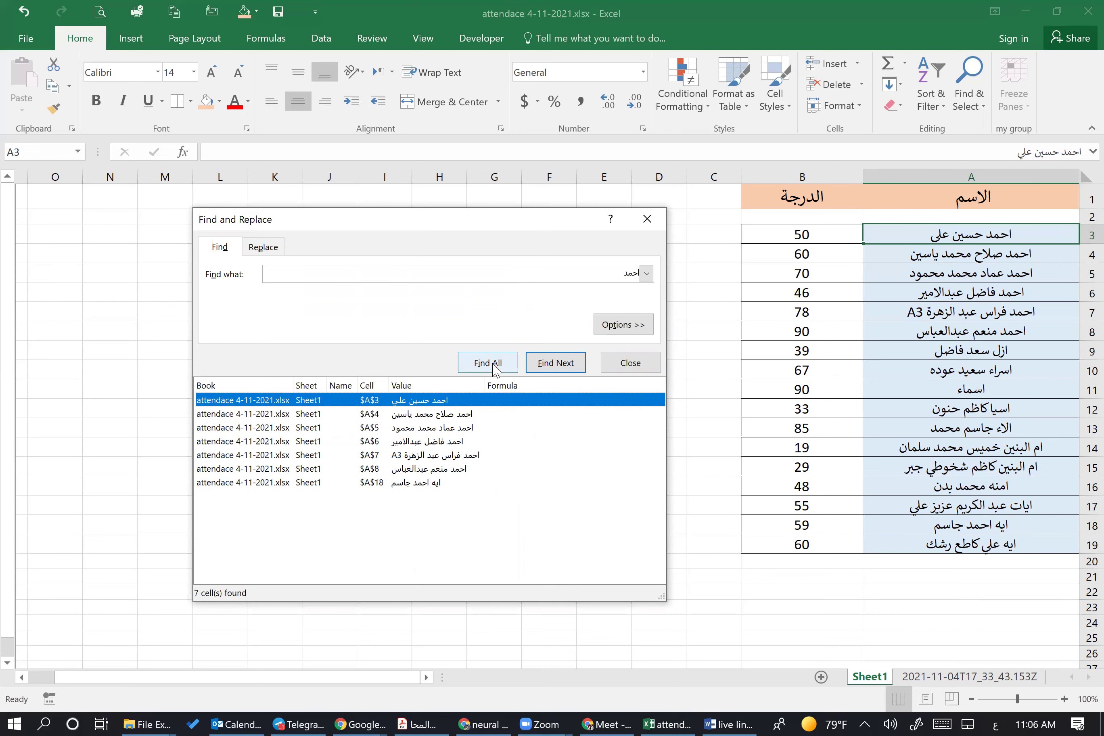
{"action": "left_click", "coordinate": [497, 368]}
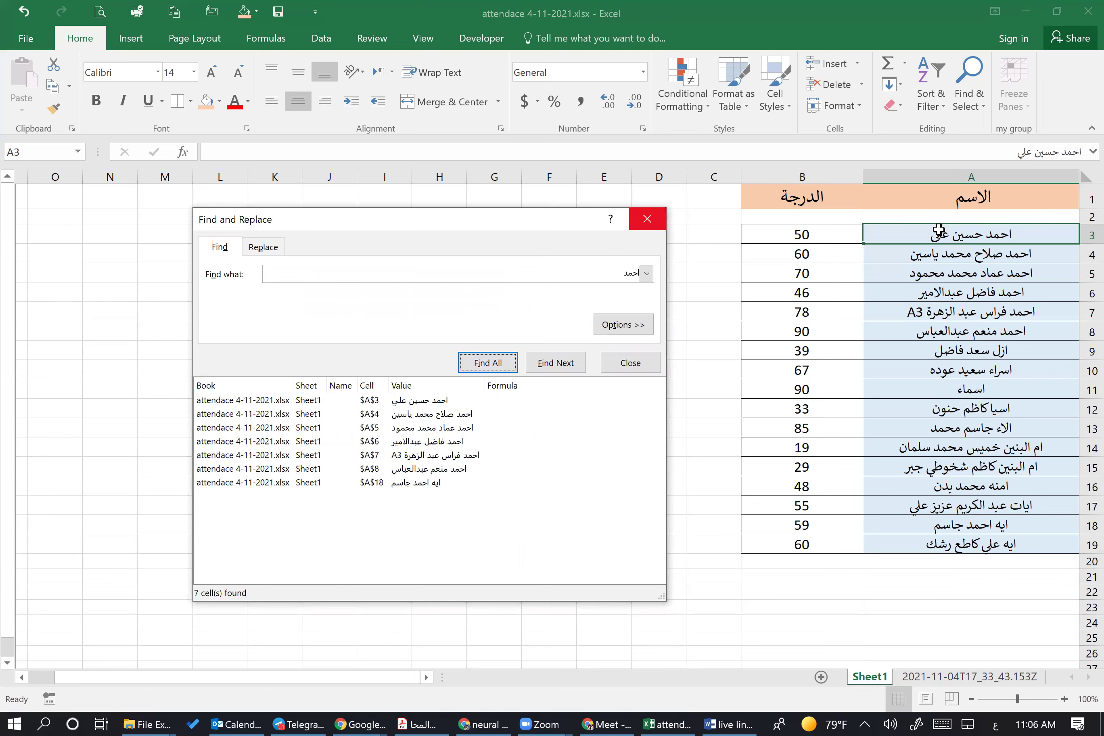
{"action": "key", "text": "Escape"}
Reopen Find and cycle repeatedly through the matches of the same first name with Find Next.
{"action": "left_click", "coordinate": [980, 100]}
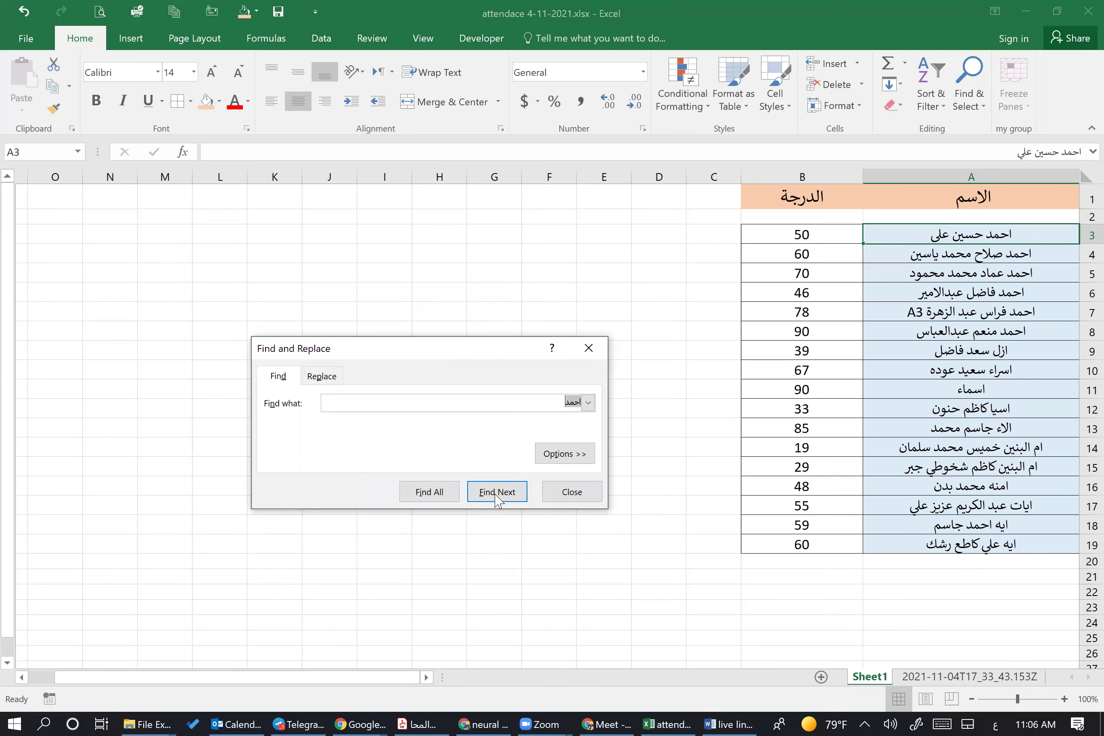
{"action": "left_click", "coordinate": [496, 494]}
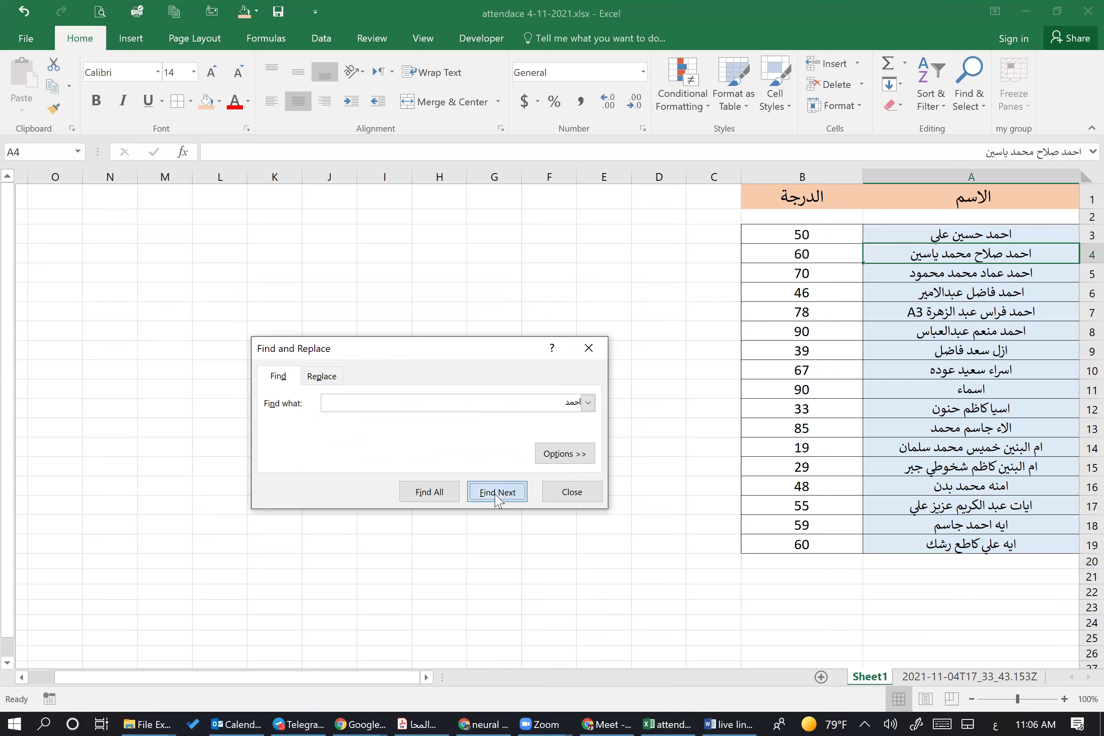
{"action": "left_click", "coordinate": [496, 492]}
{"action": "left_click", "coordinate": [496, 494]}
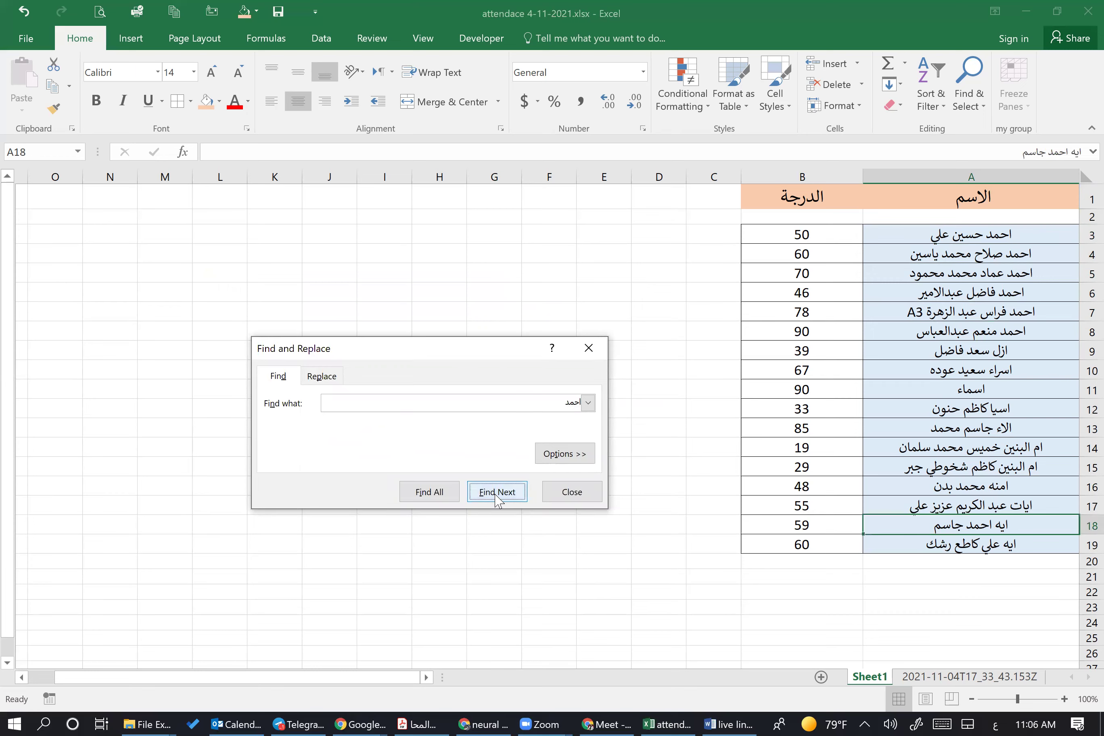
{"action": "left_click", "coordinate": [496, 493]}
{"action": "left_click", "coordinate": [497, 493]}
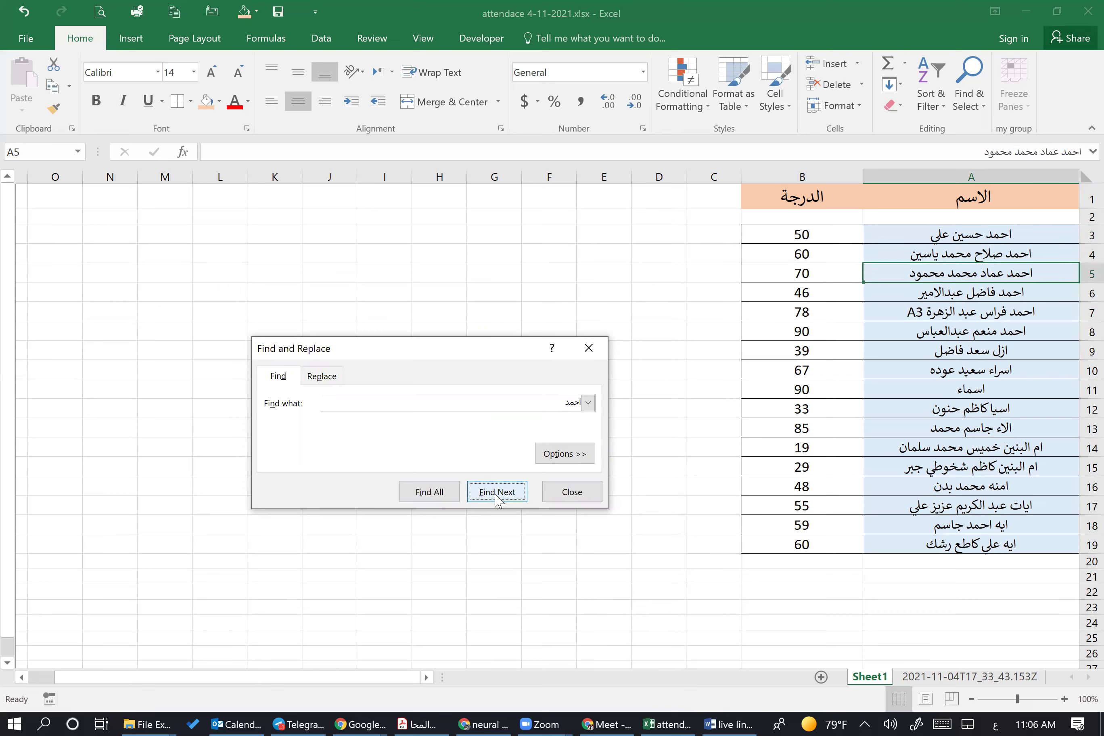
{"action": "left_click", "coordinate": [497, 493]}
{"action": "left_click", "coordinate": [497, 494]}
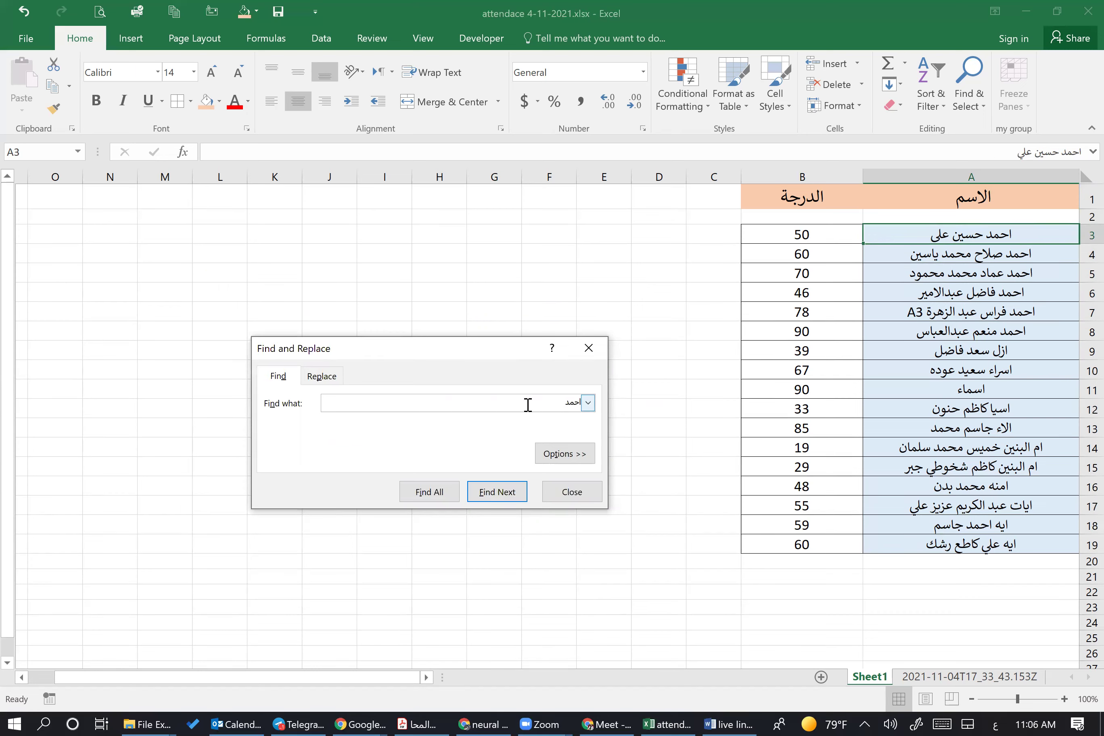
Narrow the search to two different students in turn by adding each one's second name, and close Find.
{"action": "key", "text": "BackSpace"}
{"action": "type", "text": "حسين"}
{"action": "key", "text": "Return"}
{"action": "key", "text": "BackSpace"}
{"action": "key", "text": "BackSpace"}
{"action": "key", "text": "BackSpace"}
{"action": "key", "text": "BackSpace"}
{"action": "key", "text": "BackSpace"}
{"action": "key", "text": "Return"}
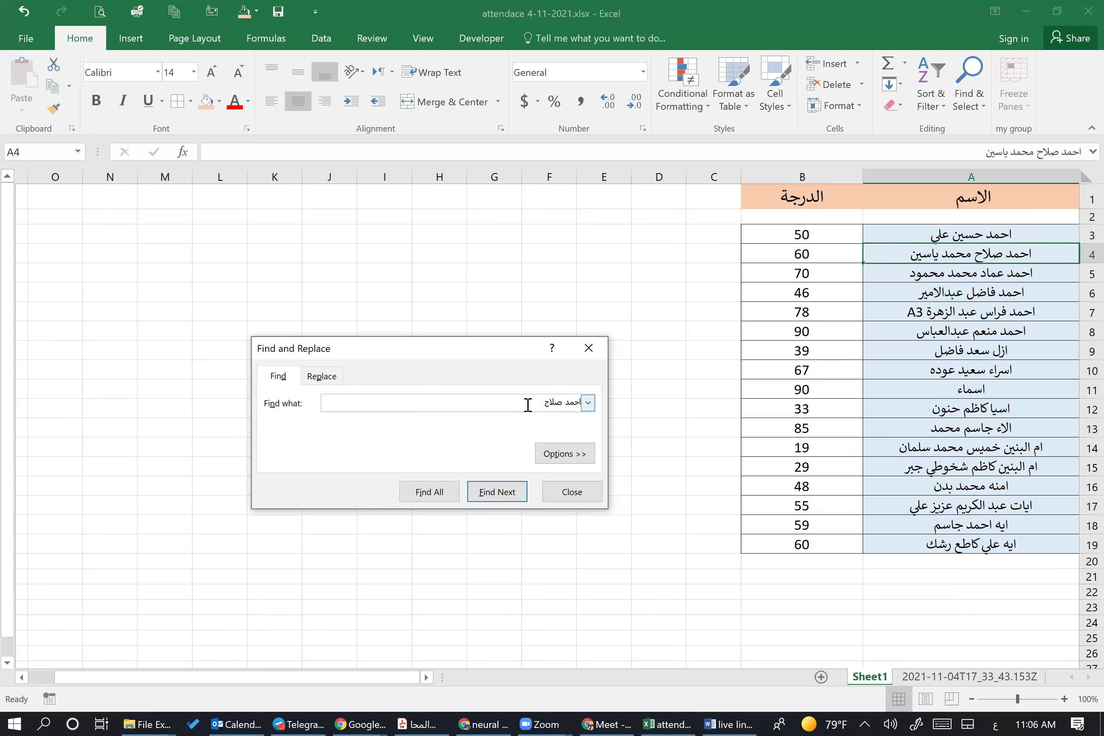
{"action": "left_click", "coordinate": [589, 348]}
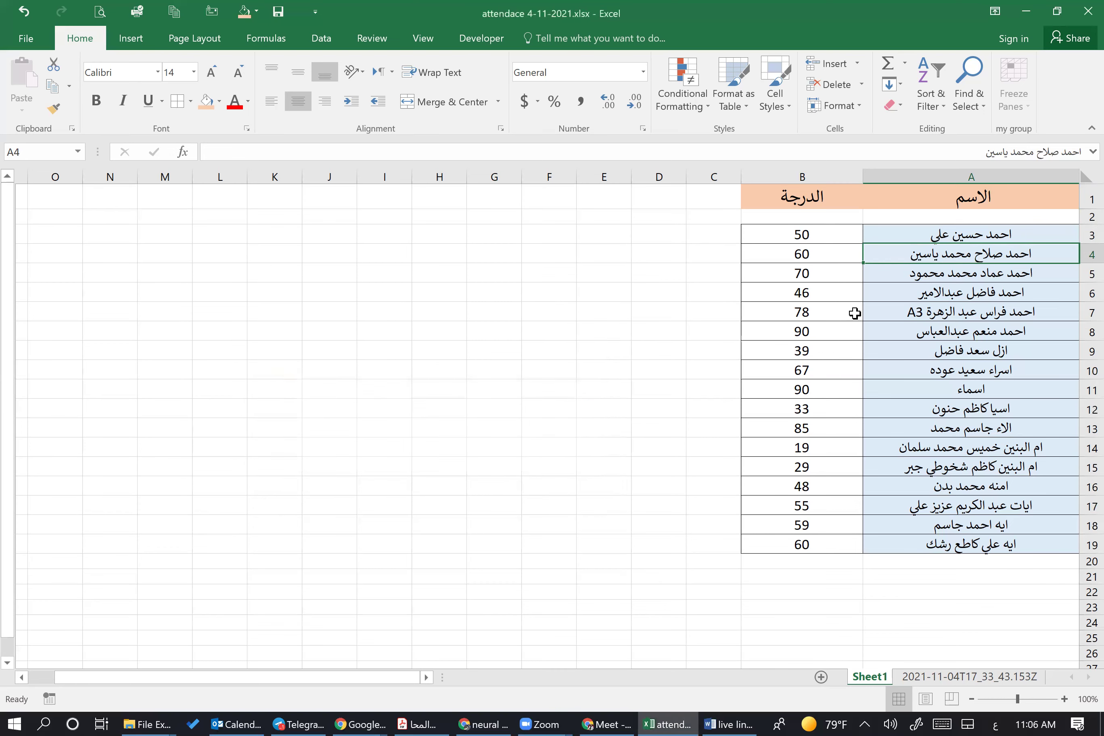
Starting from cell A3, set up a Replace that changes the searched student's two-part name to another two-part name.
{"action": "left_click", "coordinate": [976, 236]}
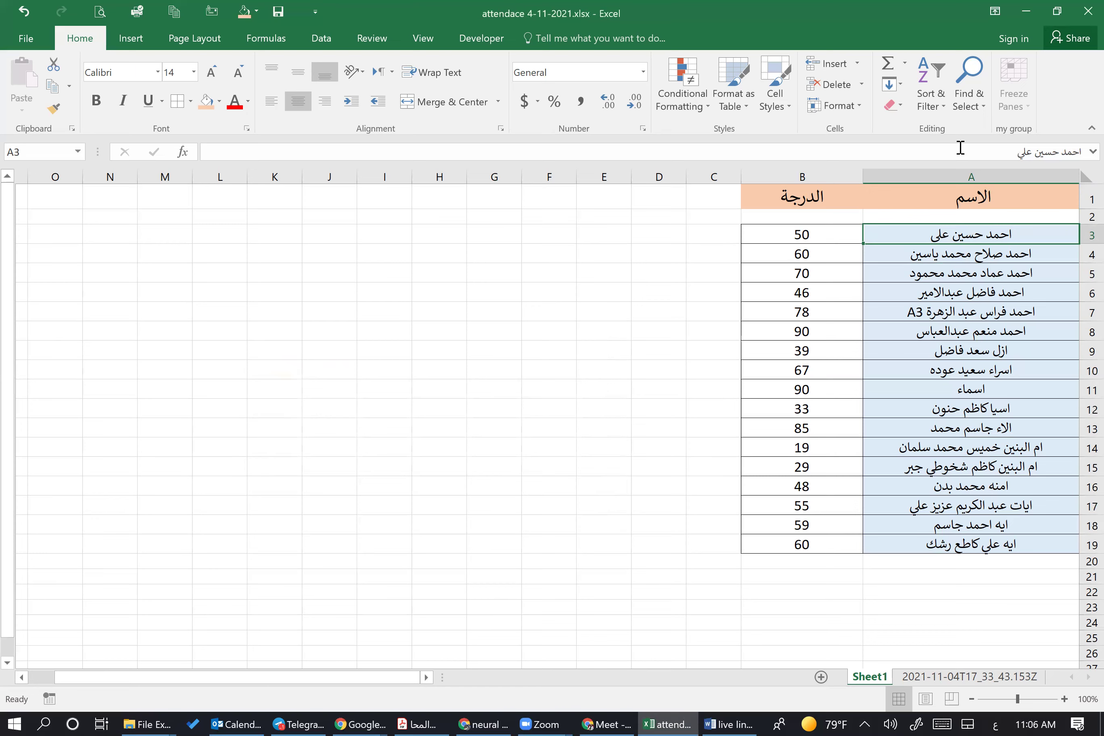
{"action": "left_click", "coordinate": [986, 118]}
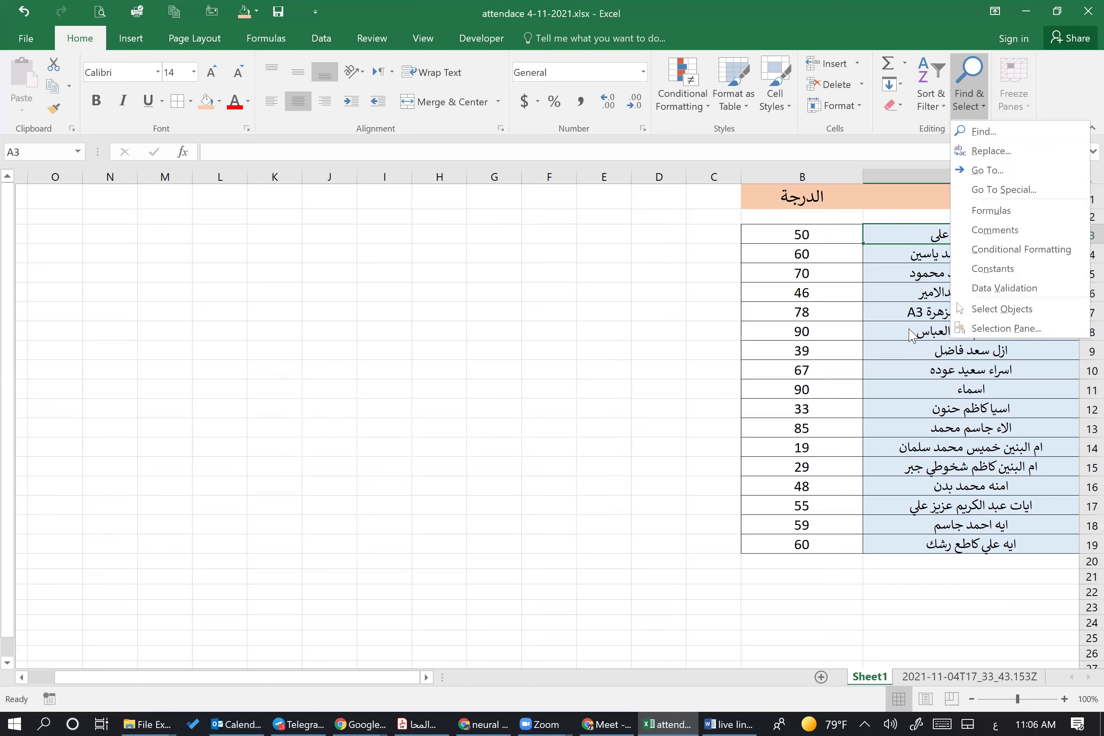
{"action": "left_click", "coordinate": [1018, 137]}
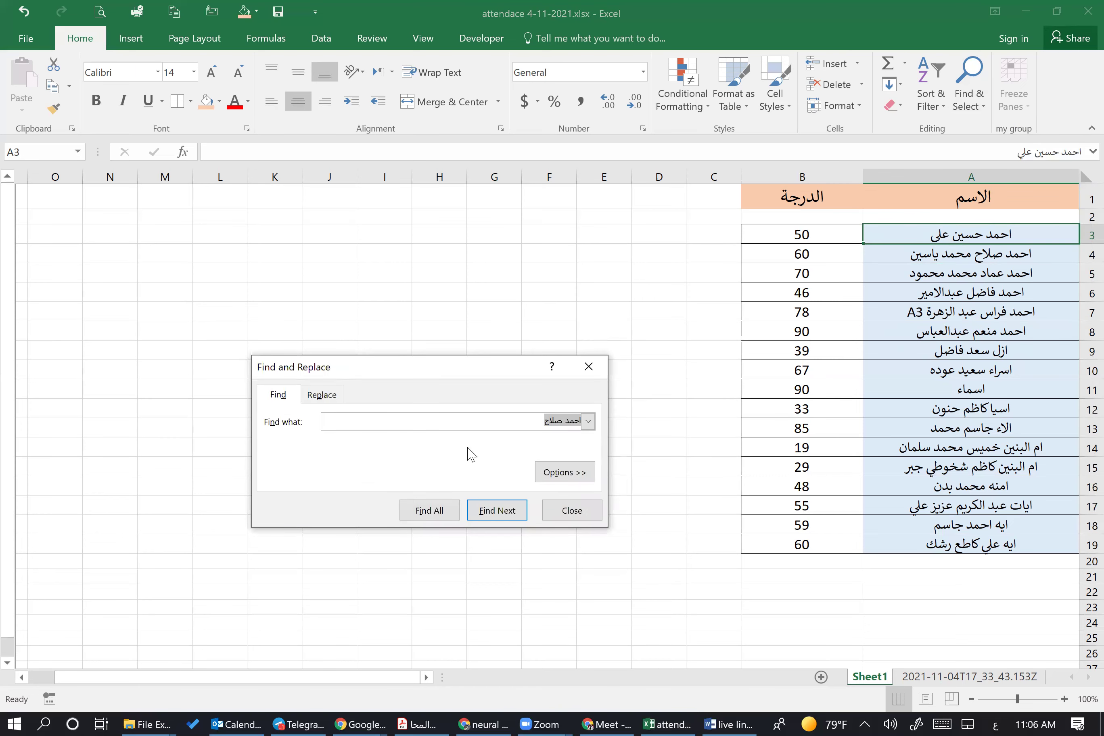
{"action": "left_click_drag", "start_coordinate": [505, 370], "coordinate": [525, 307]}
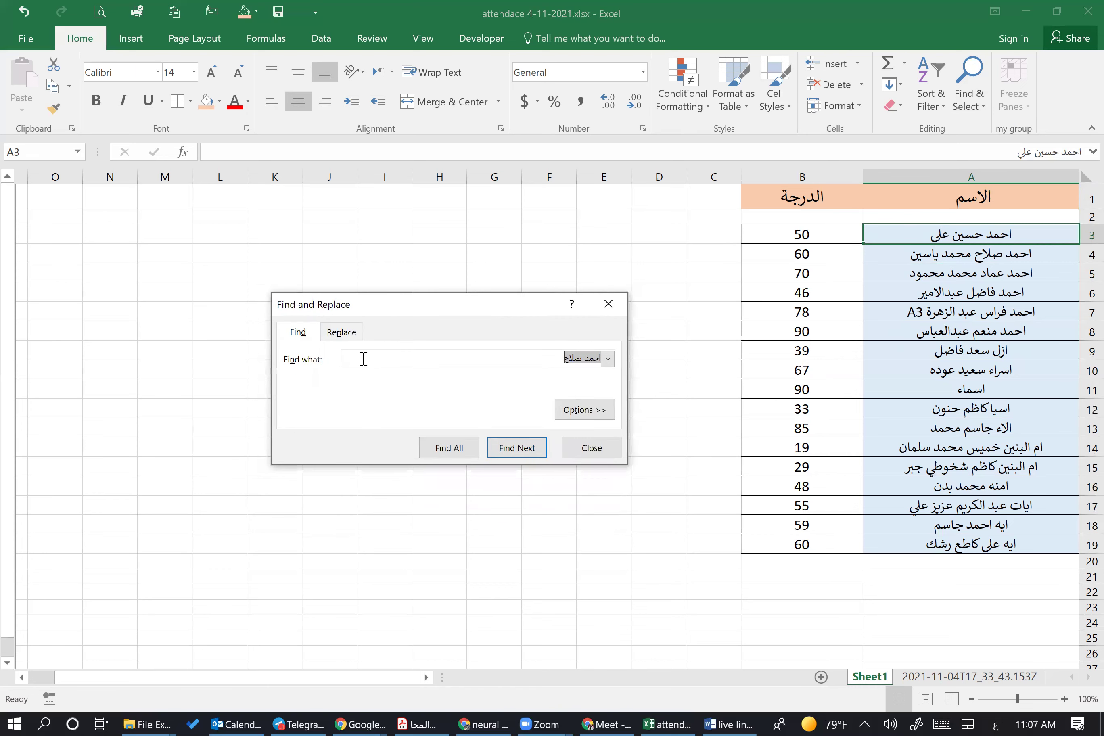
{"action": "left_click", "coordinate": [342, 332]}
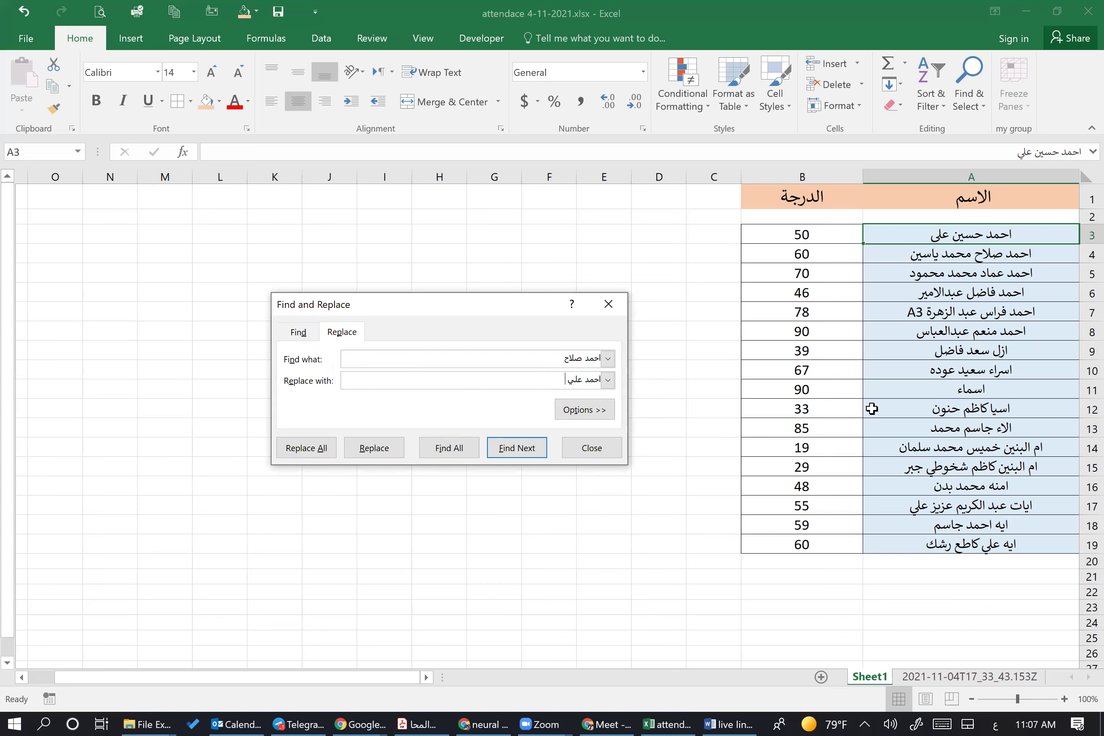
Copy the student name in A4 into cell A20 below the end of the list.
{"action": "left_click", "coordinate": [994, 254]}
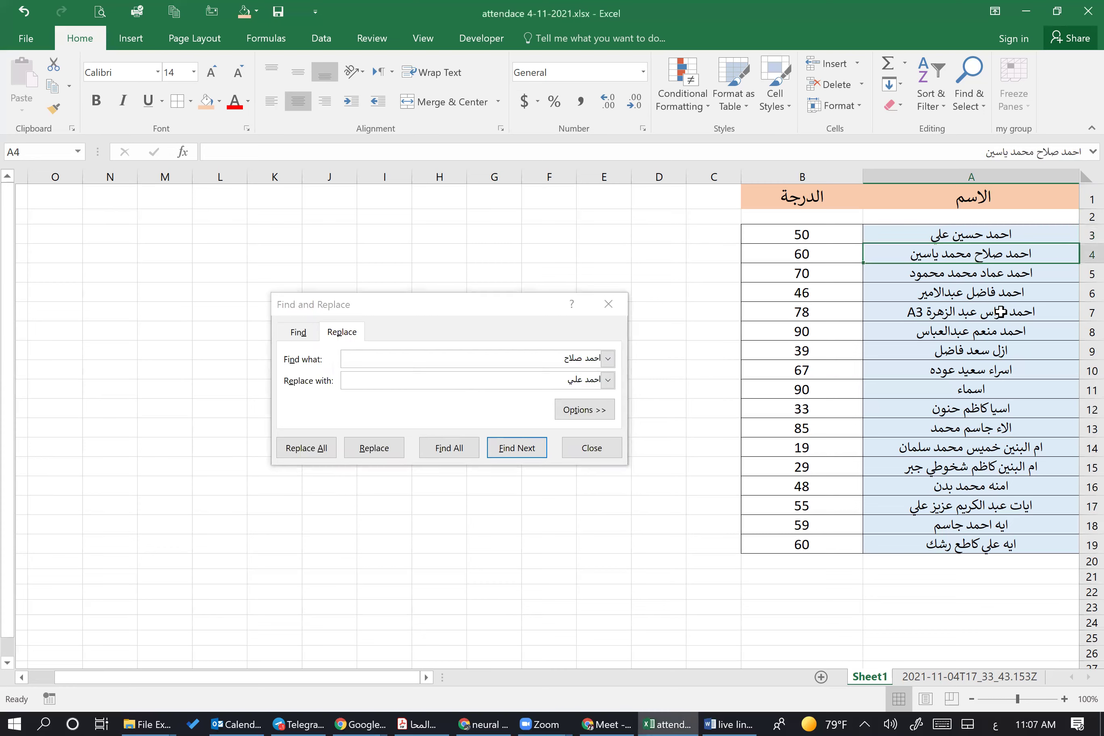
{"action": "key", "text": "ctrl+c"}
{"action": "left_click", "coordinate": [1003, 561]}
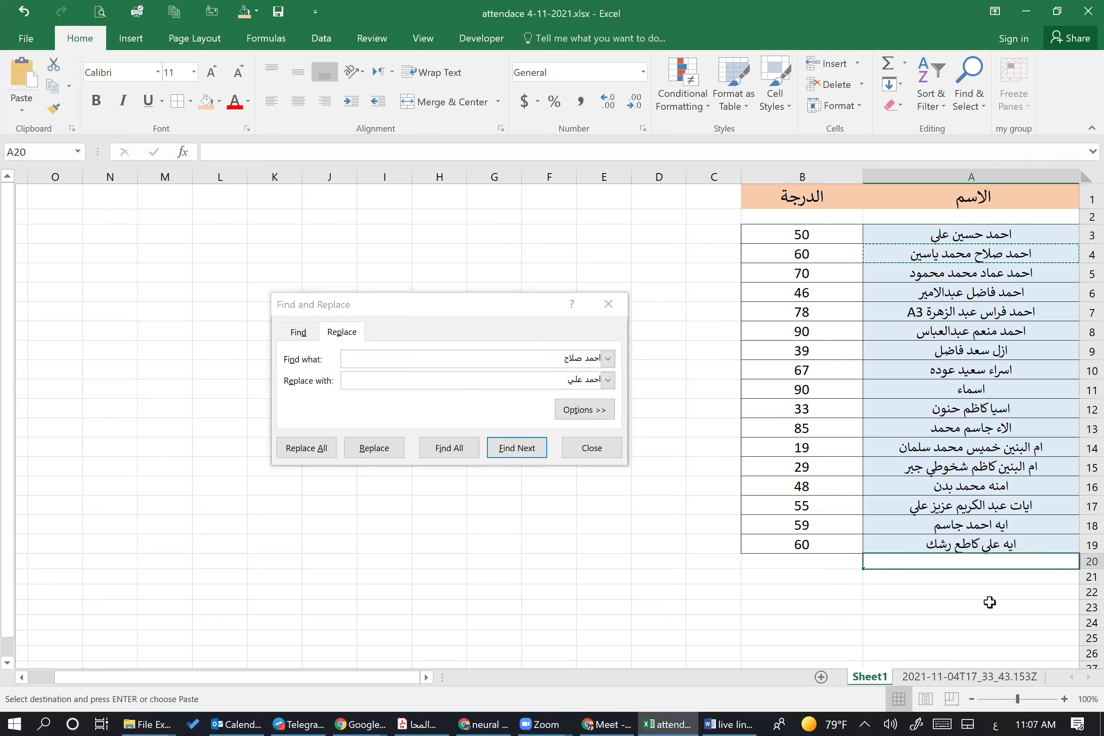
{"action": "key", "text": "ctrl+v"}
{"action": "left_click", "coordinate": [887, 595]}
Step between the occurrences of the name to replace using Find Next.
{"action": "left_click", "coordinate": [552, 360]}
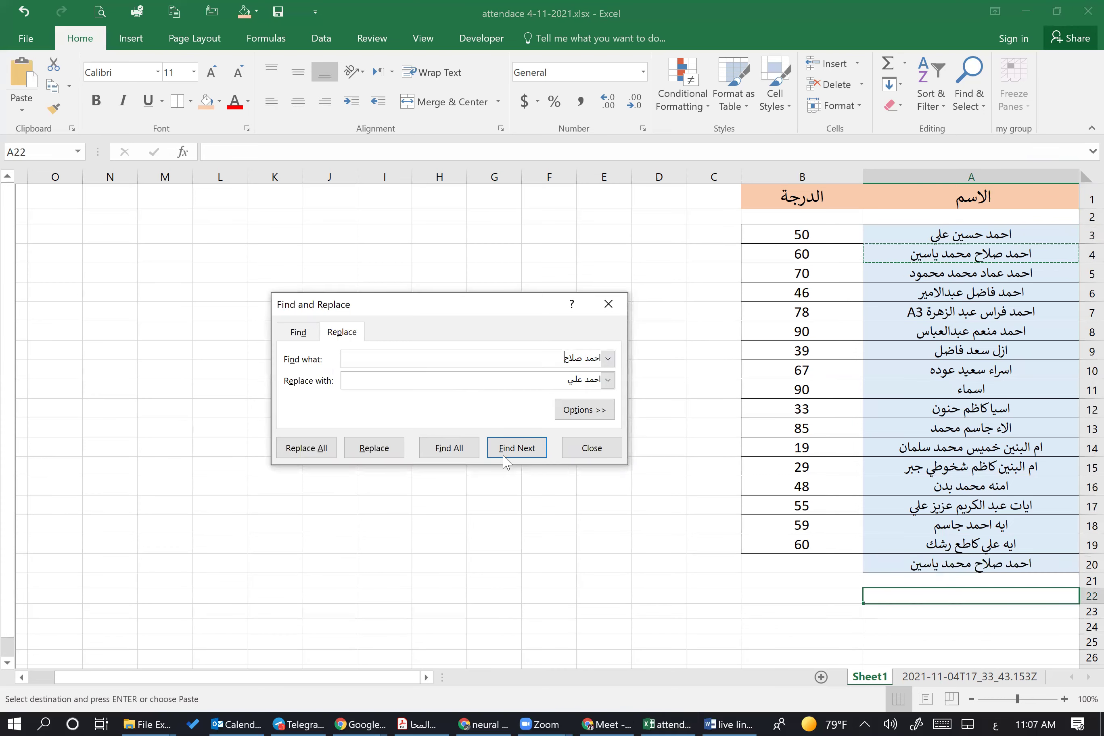
{"action": "left_click", "coordinate": [519, 449]}
{"action": "left_click", "coordinate": [519, 450]}
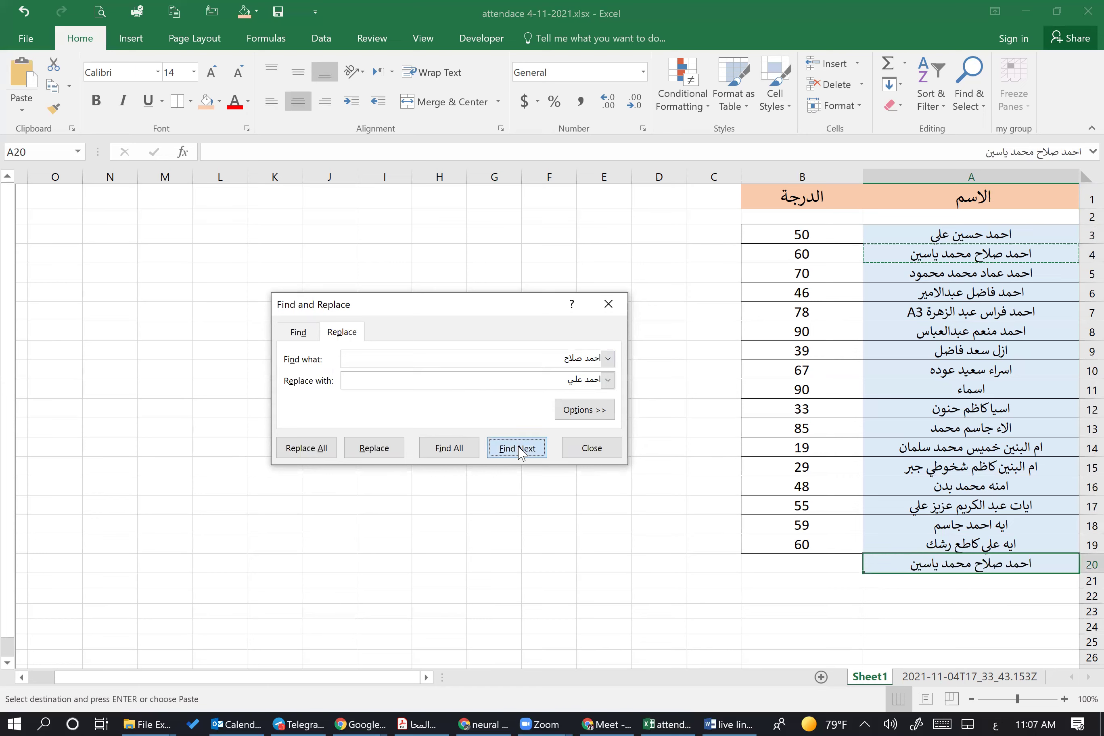
{"action": "left_click", "coordinate": [519, 450]}
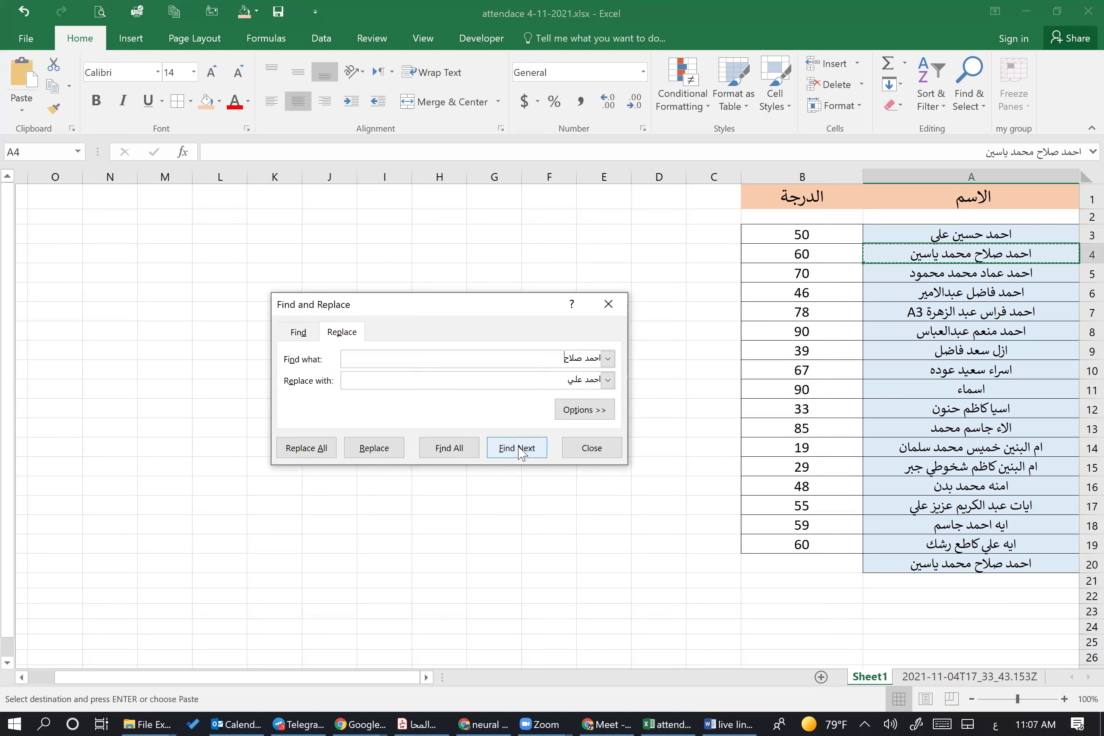
Replace all occurrences of the searched two-part student name with the replacement name and dismiss the message.
{"action": "left_click", "coordinate": [559, 386]}
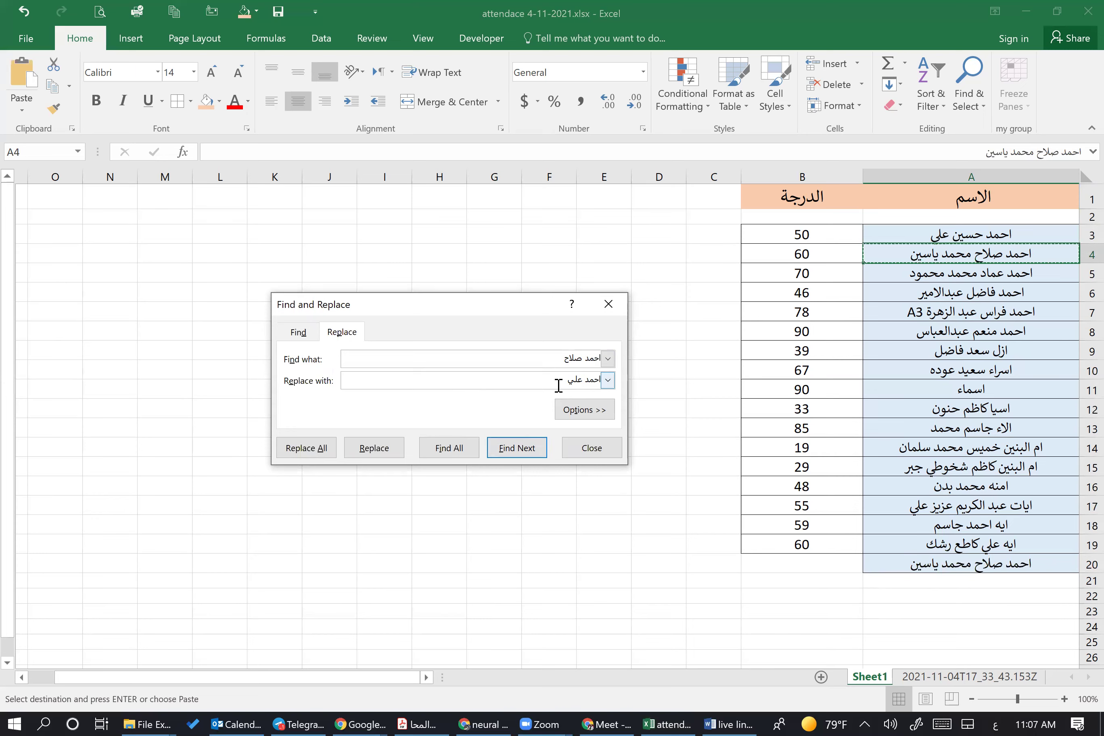
{"action": "left_click", "coordinate": [306, 448]}
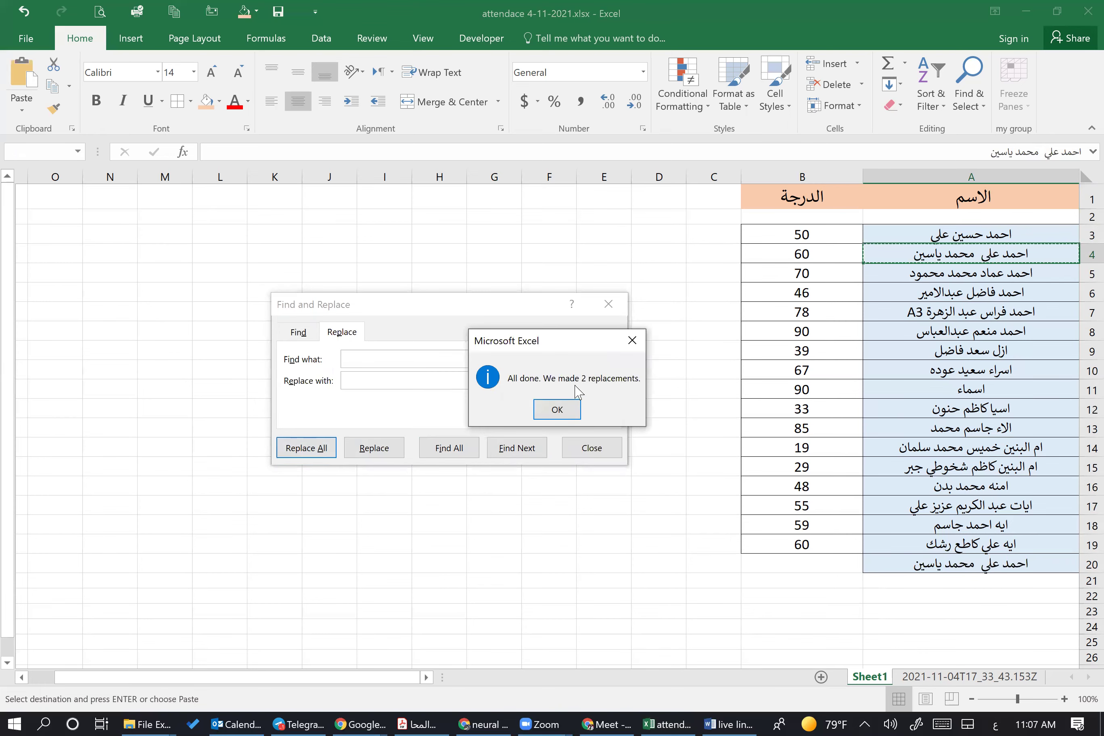
{"action": "left_click", "coordinate": [557, 412]}
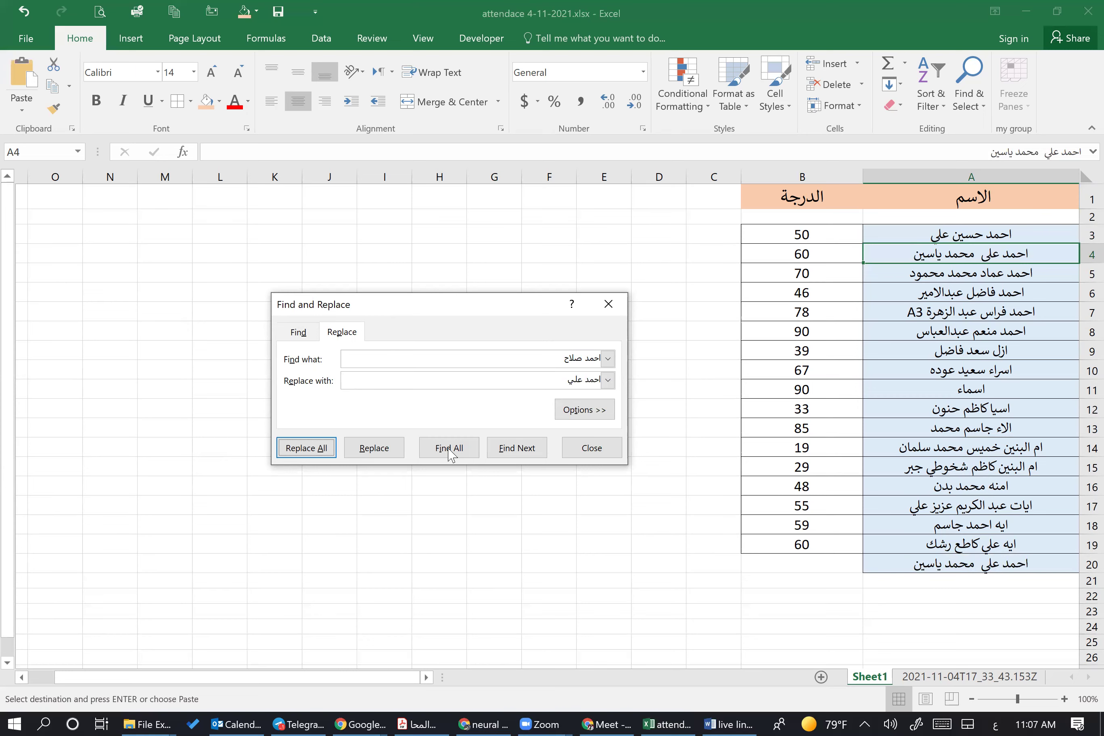
Check the Google Meet call window and return to the Excel workbook.
{"action": "left_click", "coordinate": [735, 290]}
{"action": "key", "text": "alt+Tab"}
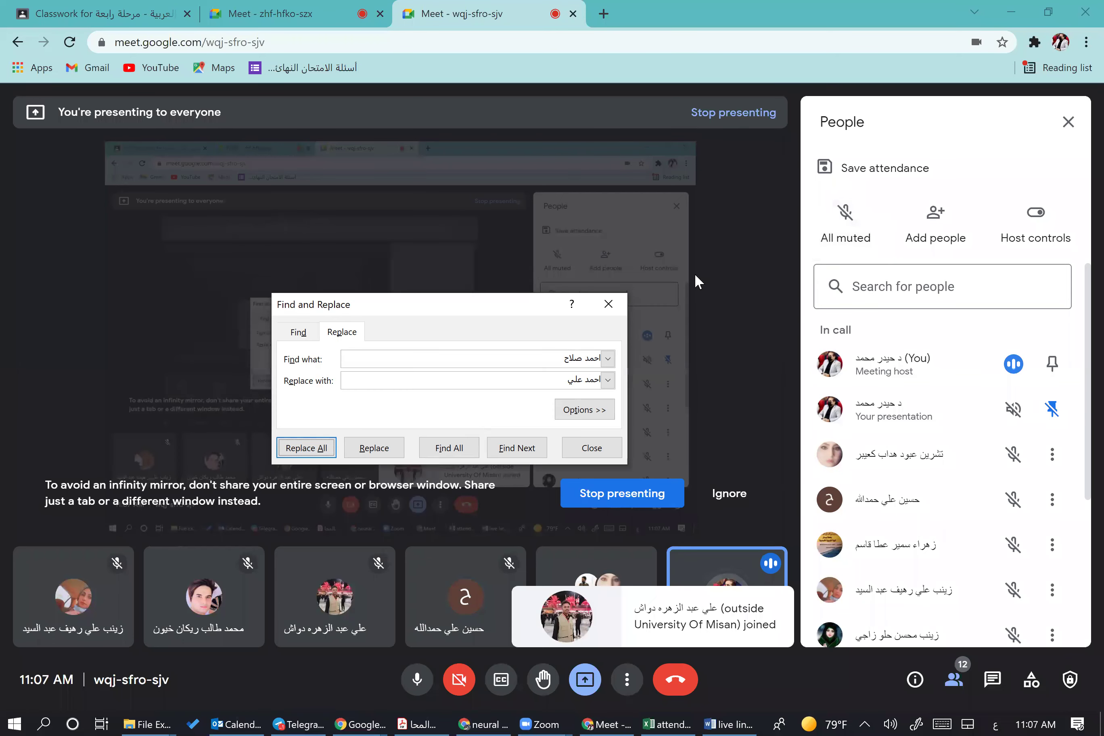
{"action": "key", "text": "alt+Tab"}
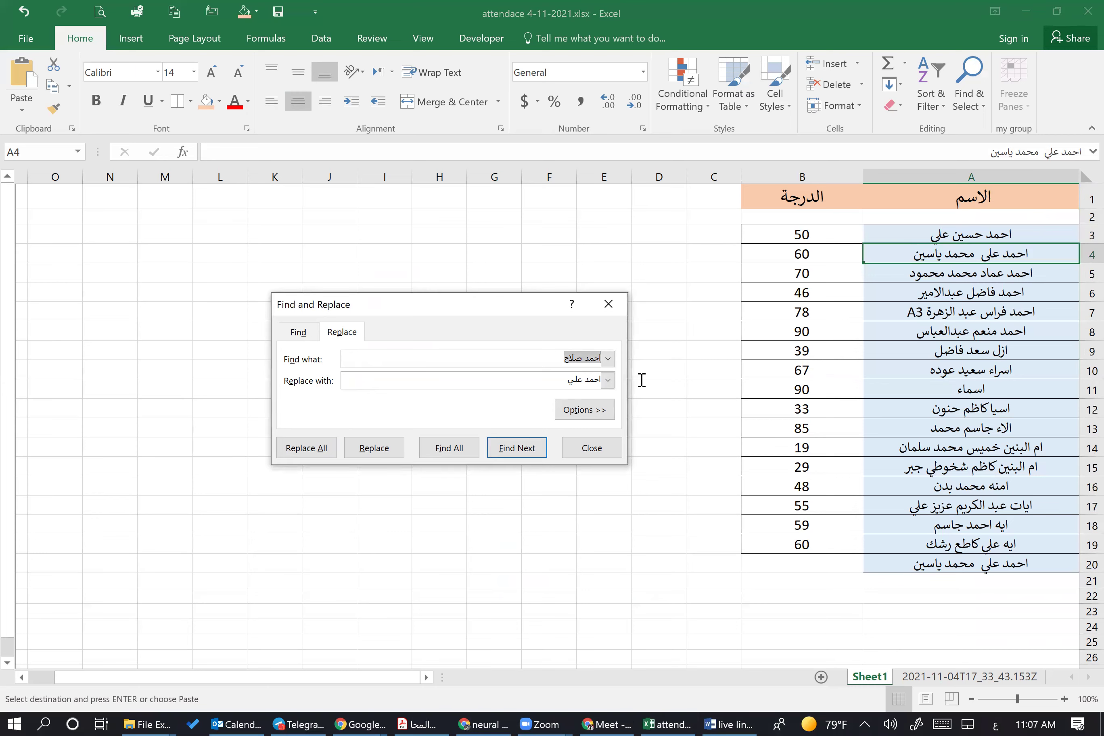
Review the search and replacement entries in Find and Replace, and close the dialog.
{"action": "key", "text": "Tab"}
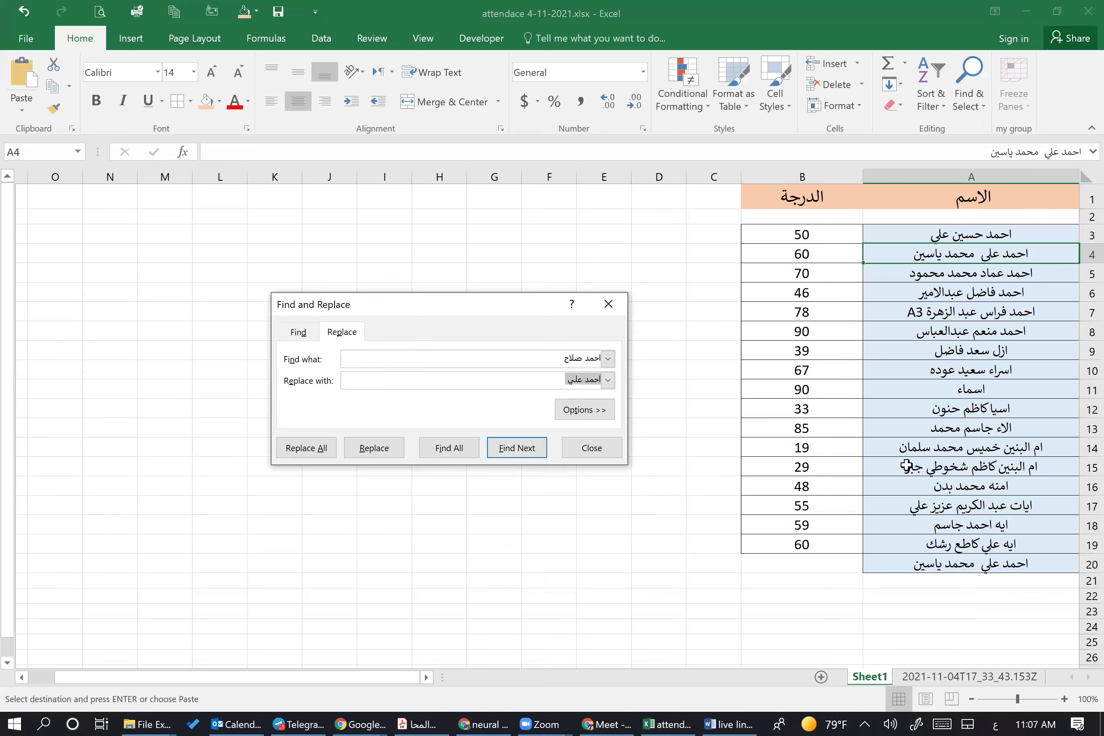
{"action": "left_click", "coordinate": [544, 359]}
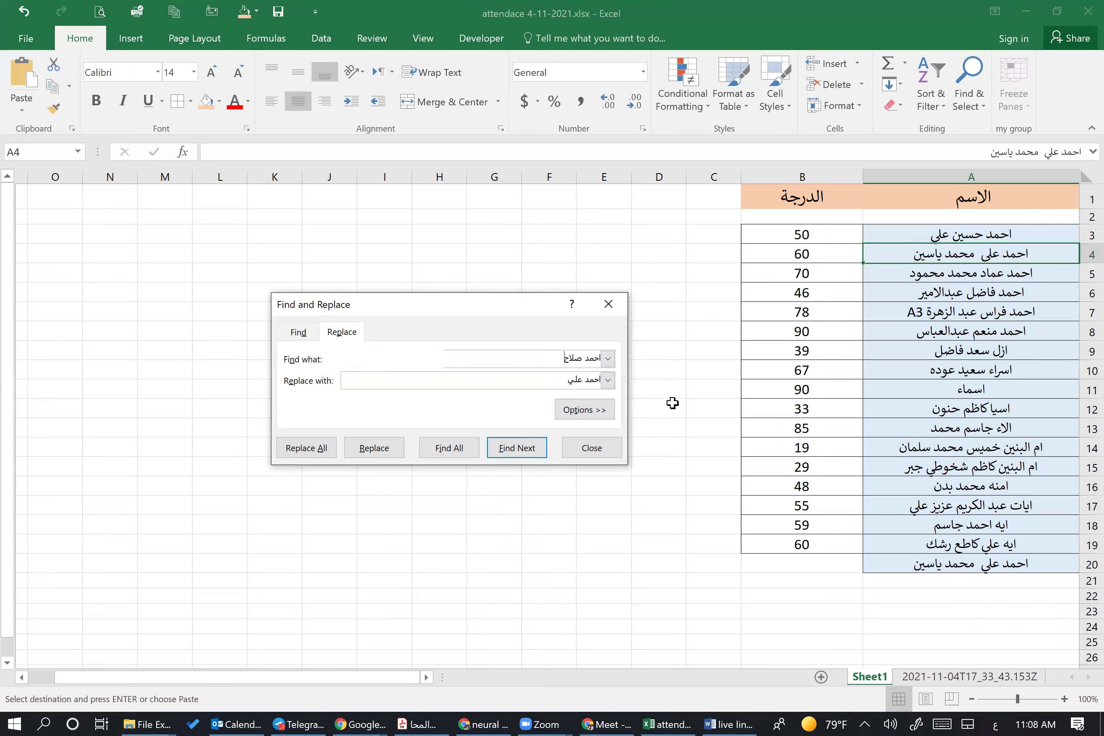
{"action": "key", "text": "Escape"}
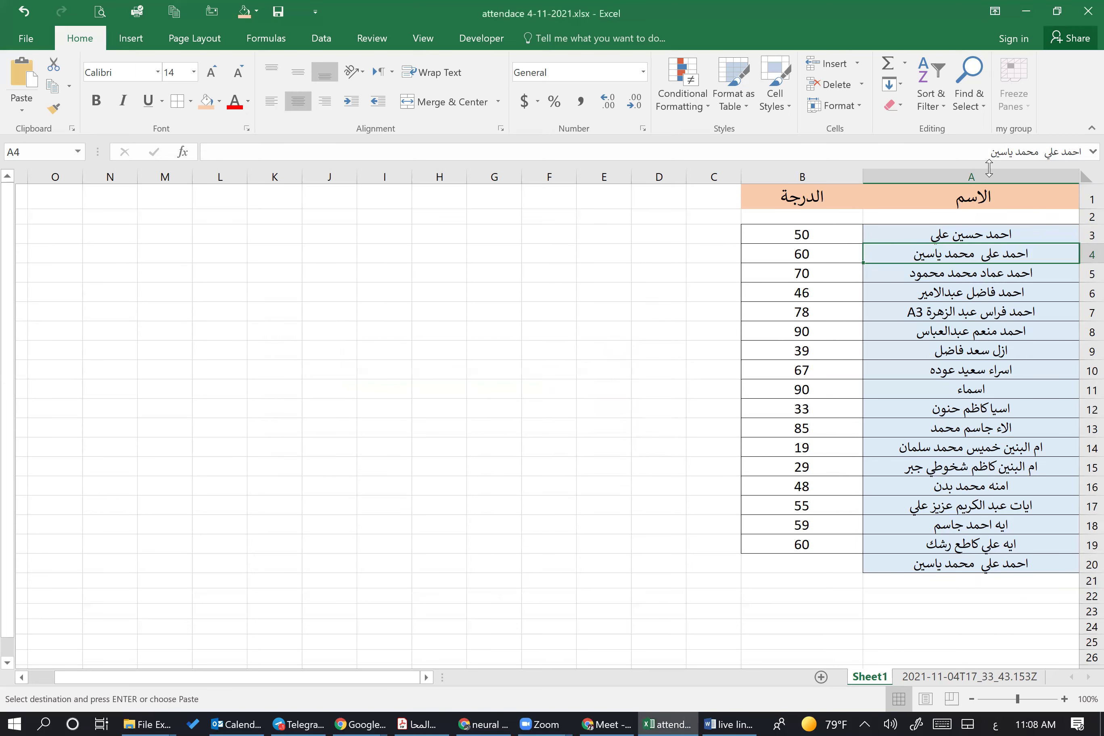
Reopen Find and Replace, compare its two modes, and search for the replaced two-part name with Find All.
{"action": "left_click", "coordinate": [968, 100]}
{"action": "left_click", "coordinate": [984, 142]}
{"action": "left_click", "coordinate": [304, 354]}
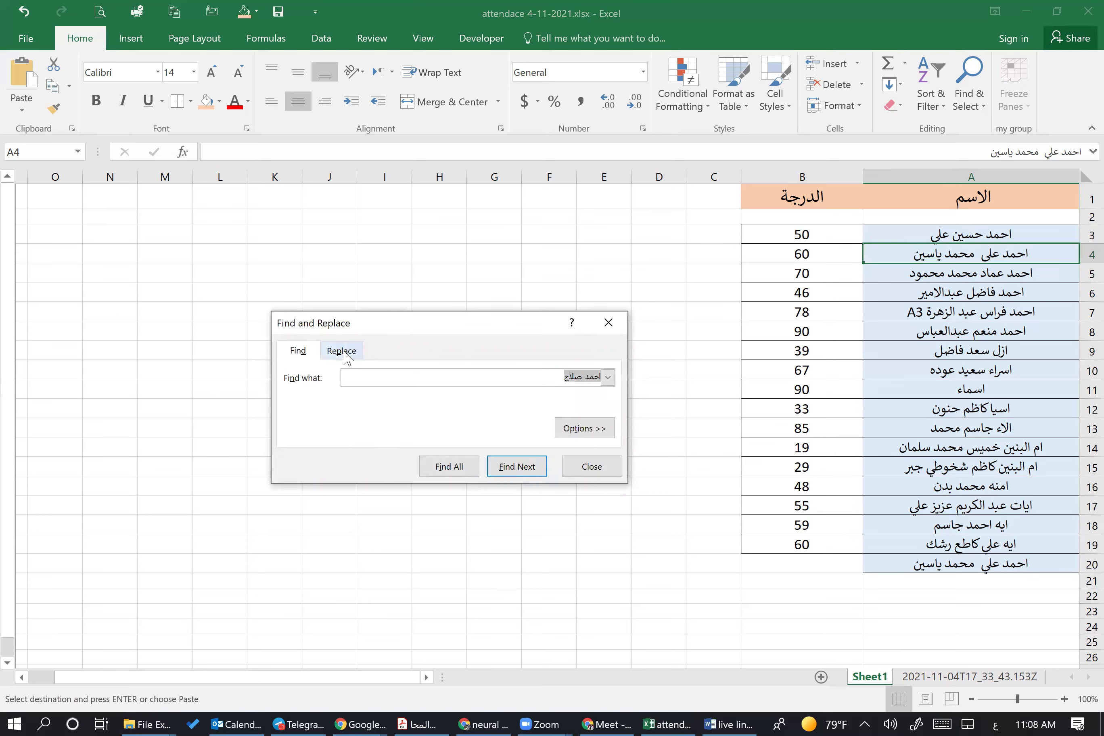
{"action": "left_click", "coordinate": [333, 357]}
{"action": "left_click", "coordinate": [312, 357]}
{"action": "left_click", "coordinate": [452, 472]}
{"action": "left_click", "coordinate": [560, 411]}
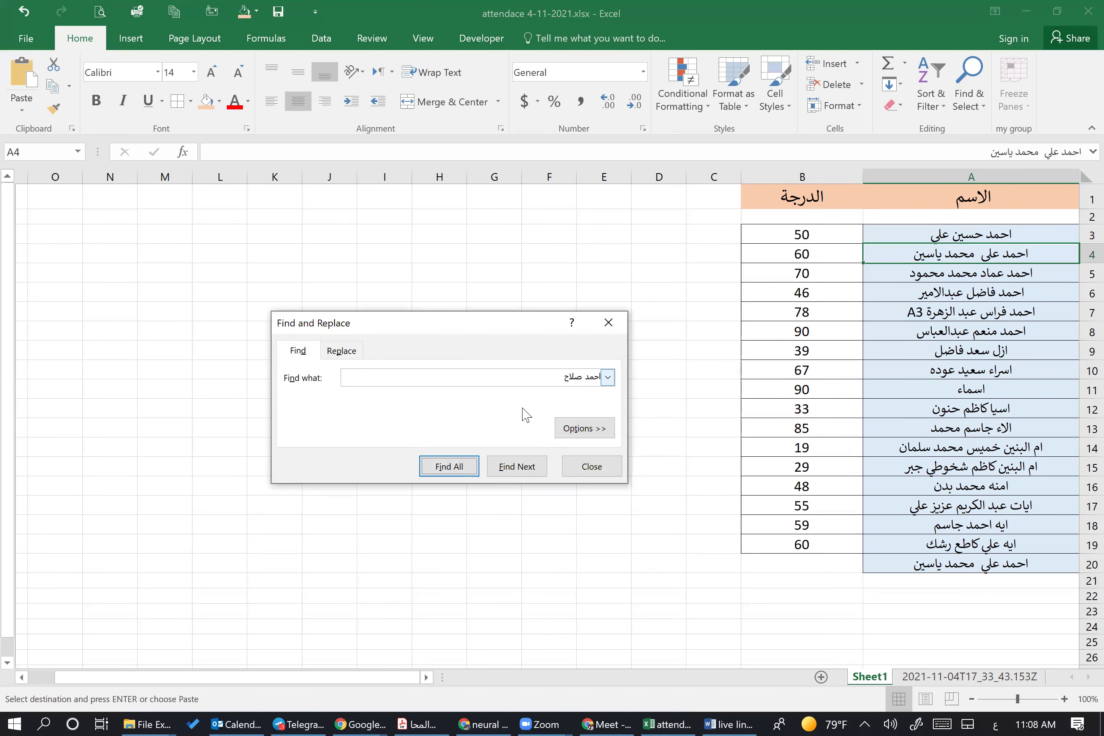
{"action": "left_click", "coordinate": [555, 378]}
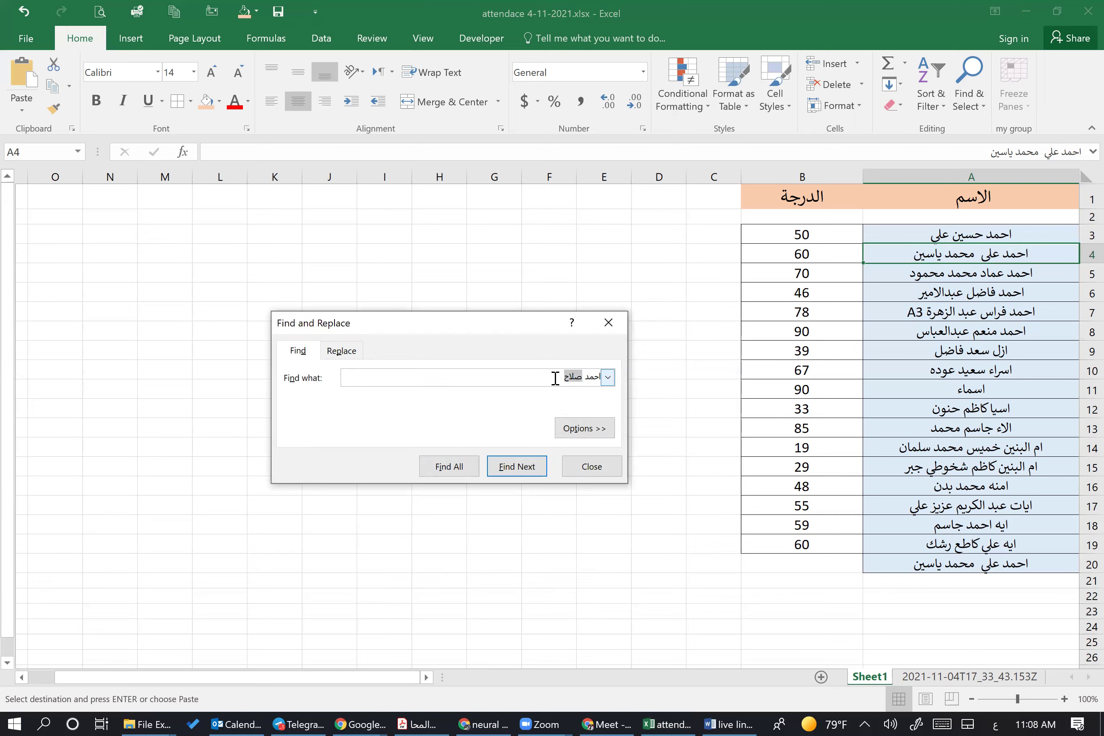
{"action": "key", "text": "End"}
{"action": "left_click", "coordinate": [607, 724]}
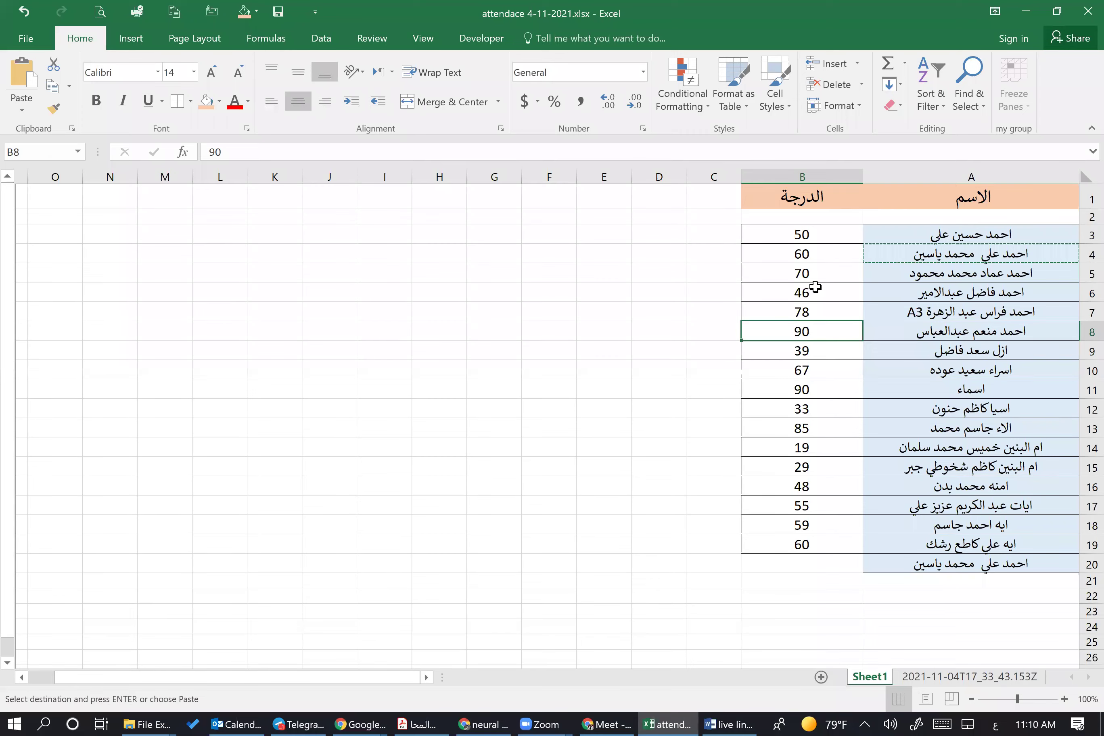
Enter the grade 40 in cell B20 beside the last student in the list.
{"action": "left_click", "coordinate": [820, 175]}
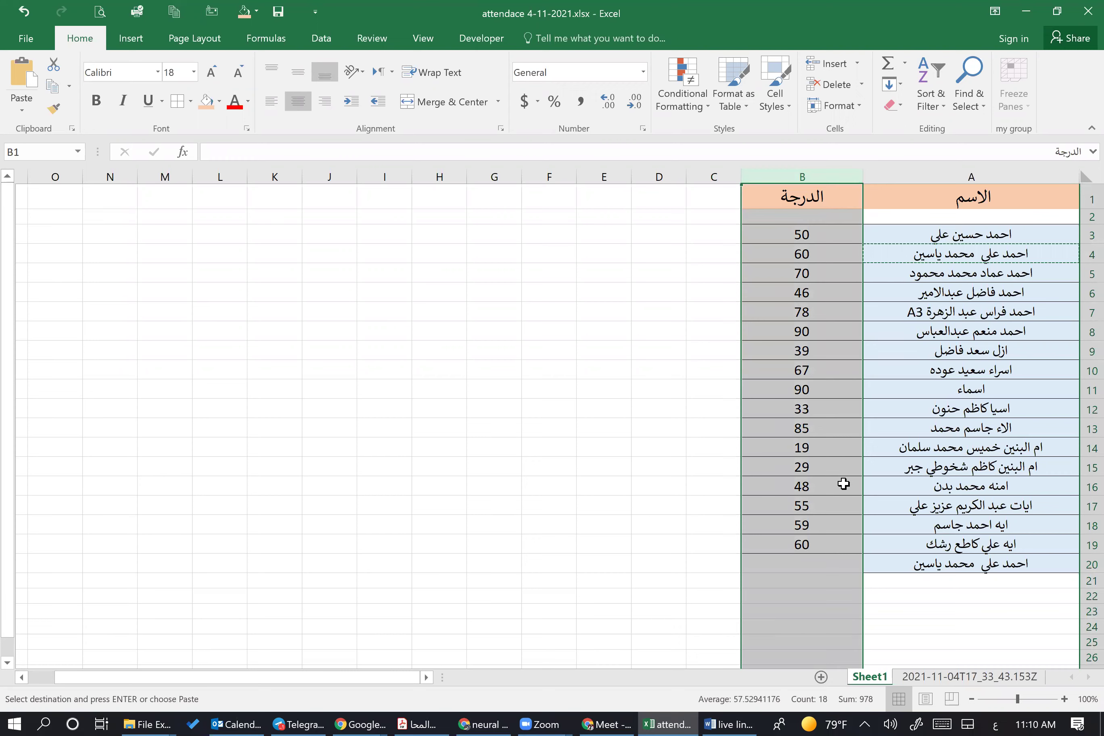
{"action": "key", "text": "ctrl+End"}
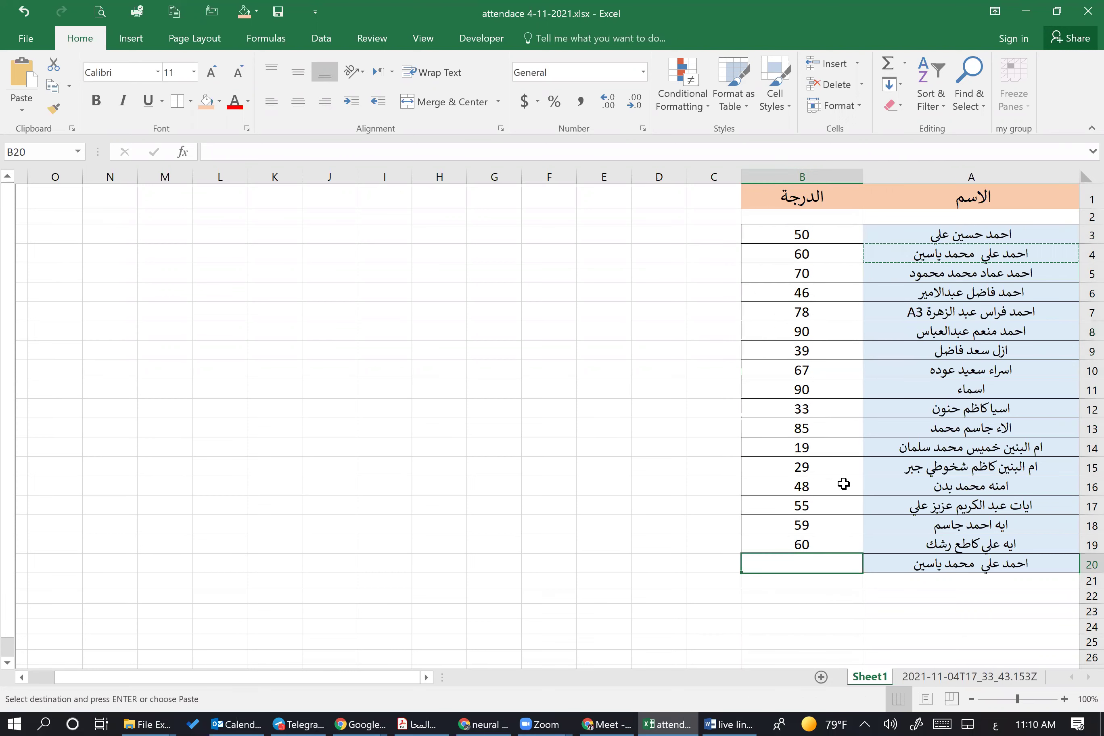
{"action": "type", "text": "40"}
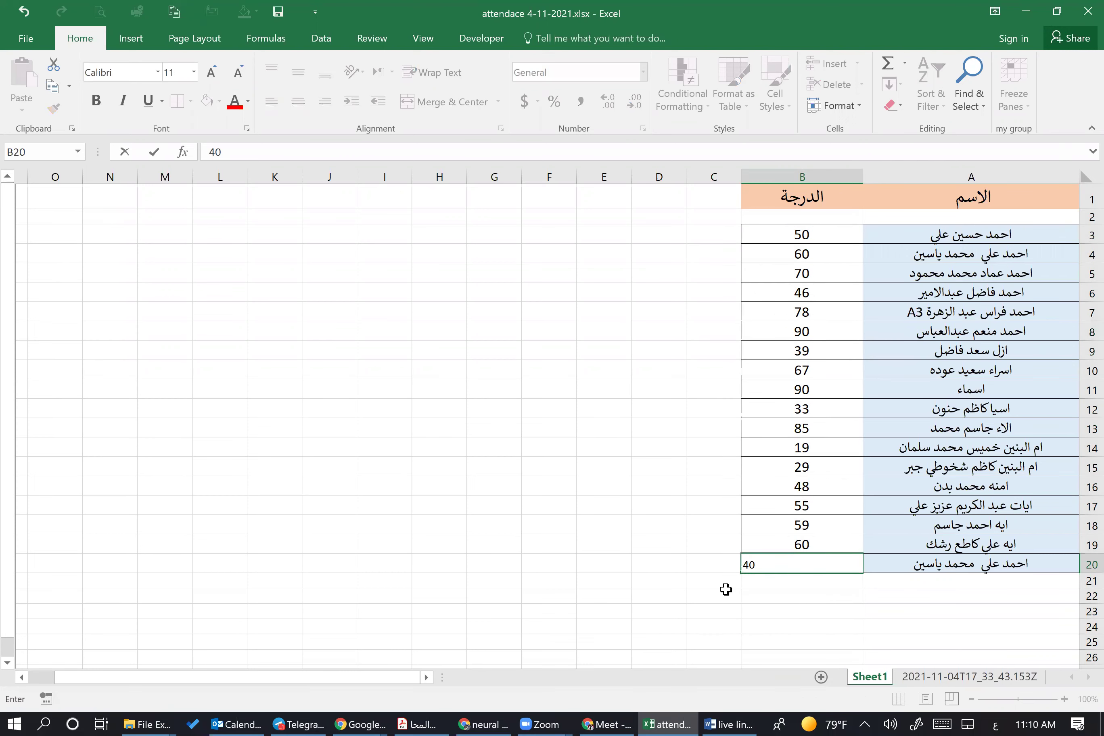
{"action": "key", "text": "ctrl+Return"}
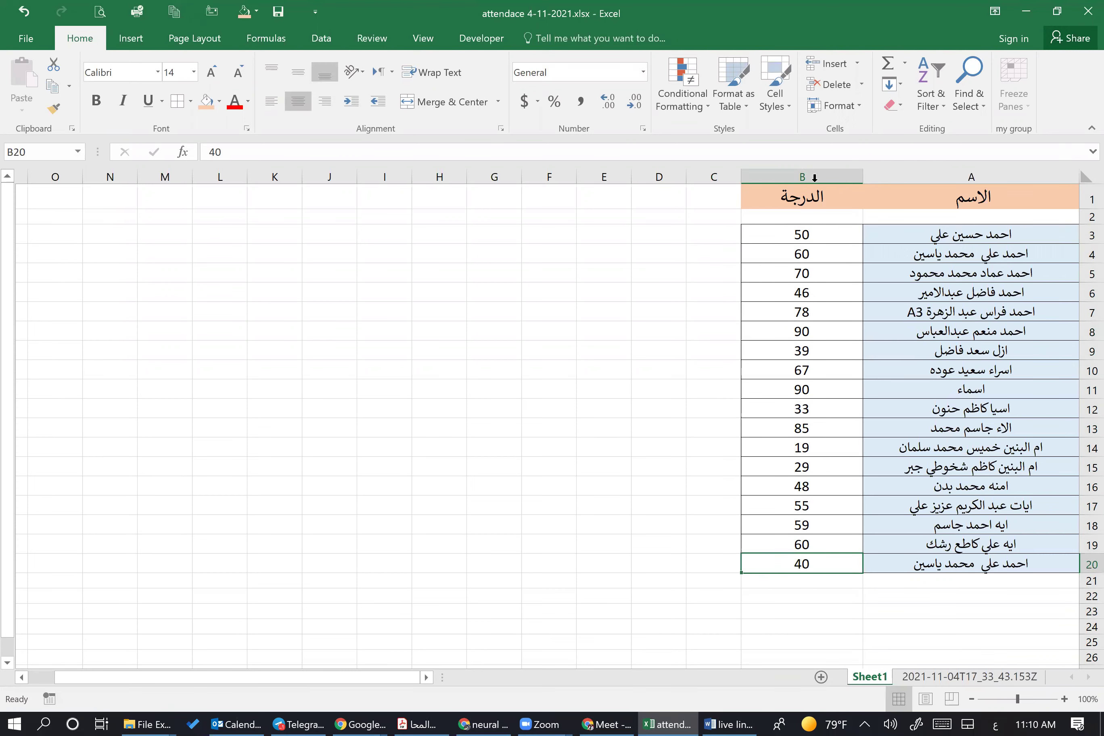
Set up a Less Than conditional formatting rule on the whole of column B with the threshold 50.
{"action": "left_click", "coordinate": [815, 177]}
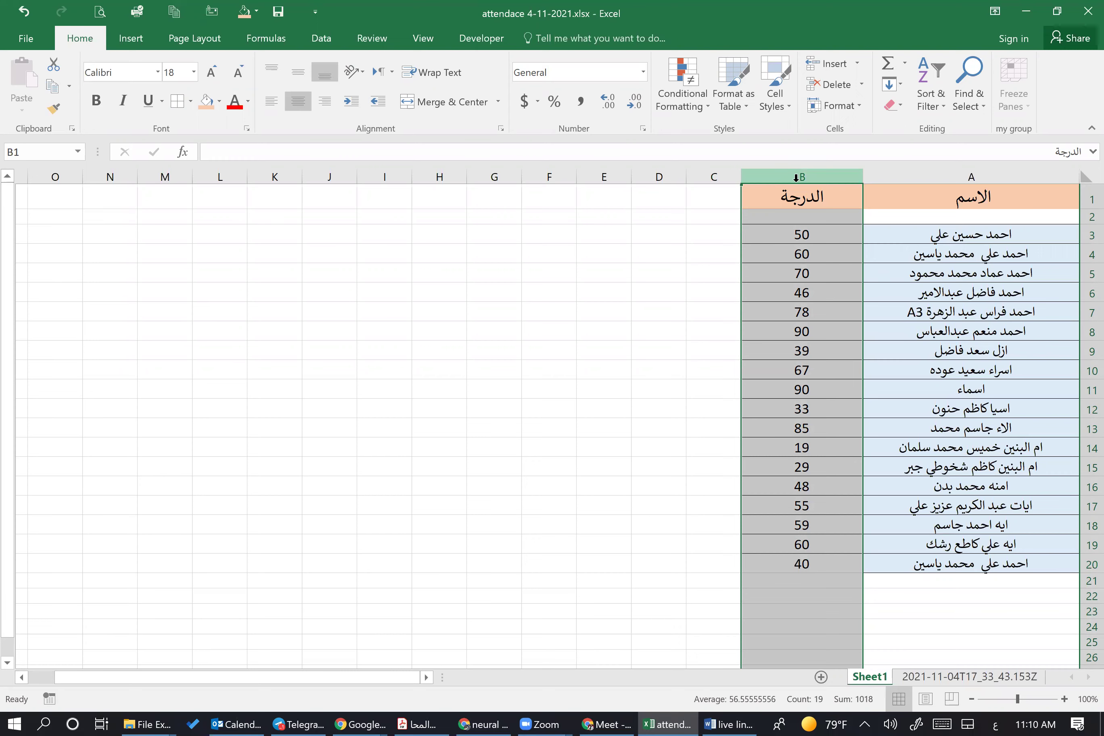
{"action": "left_click", "coordinate": [709, 107]}
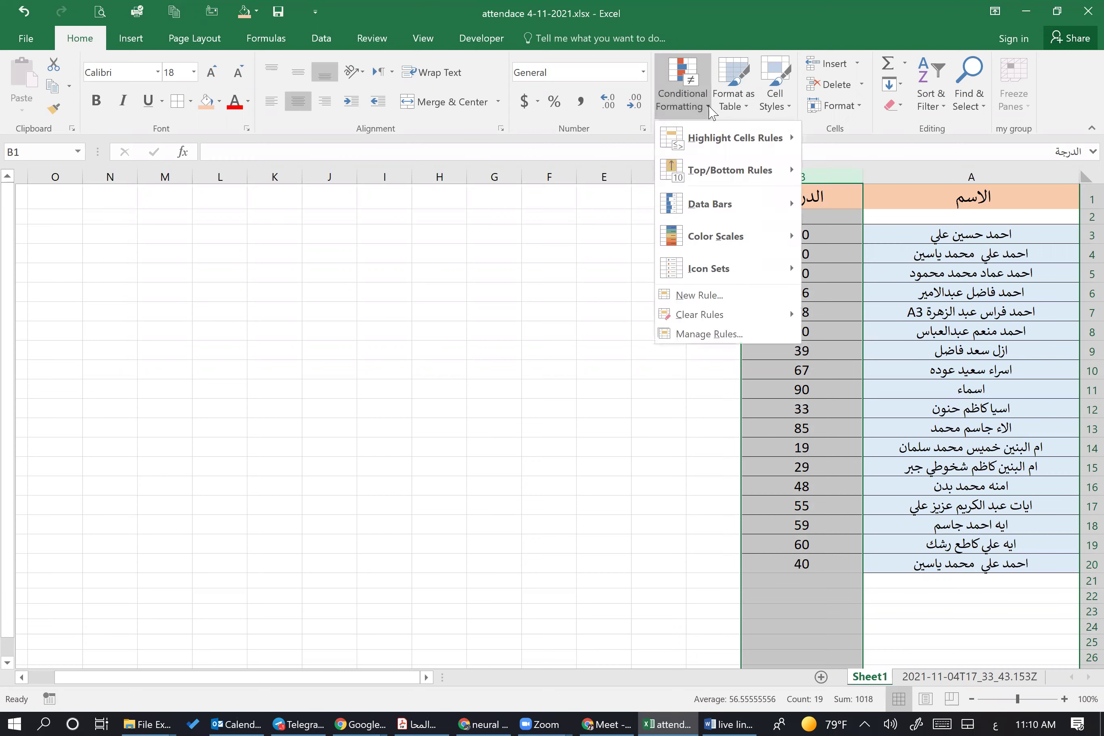
{"action": "mouse_move", "coordinate": [784, 148]}
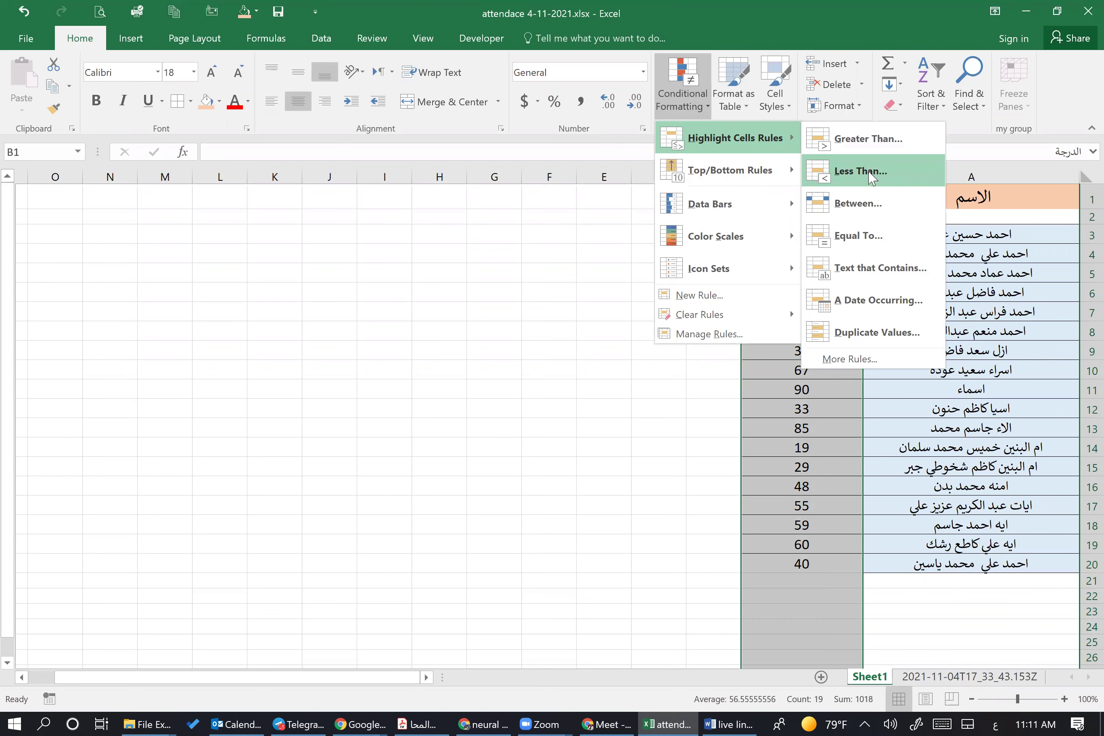
{"action": "left_click", "coordinate": [834, 185]}
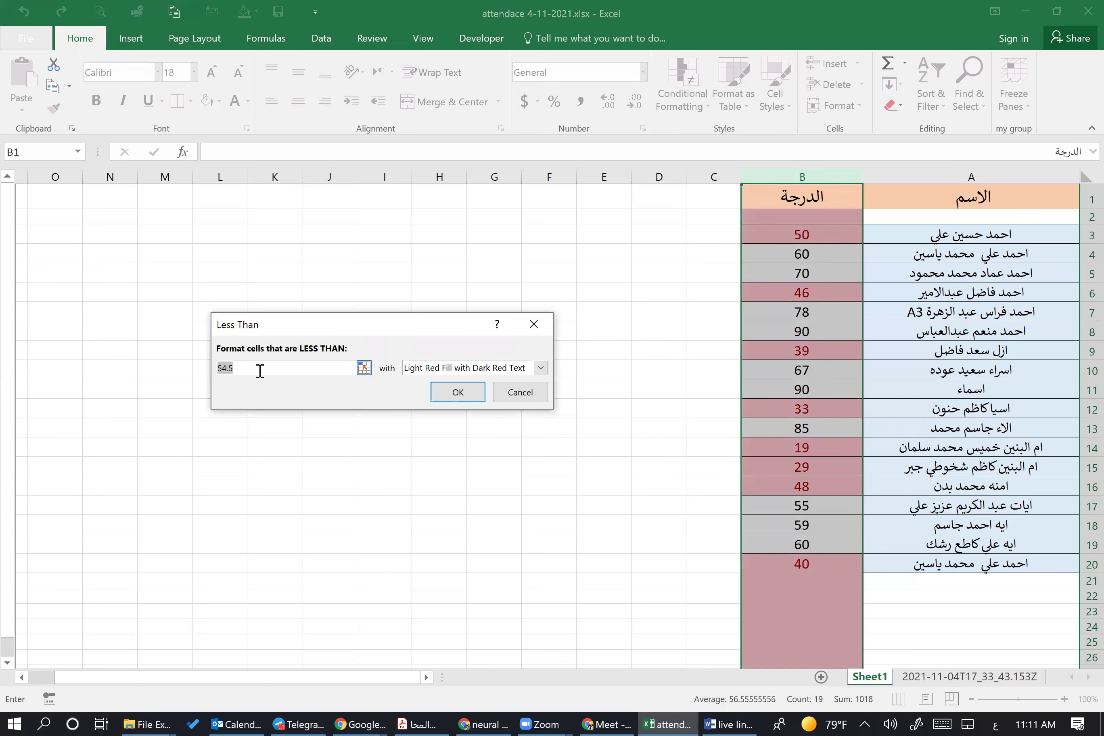
{"action": "type", "text": "50"}
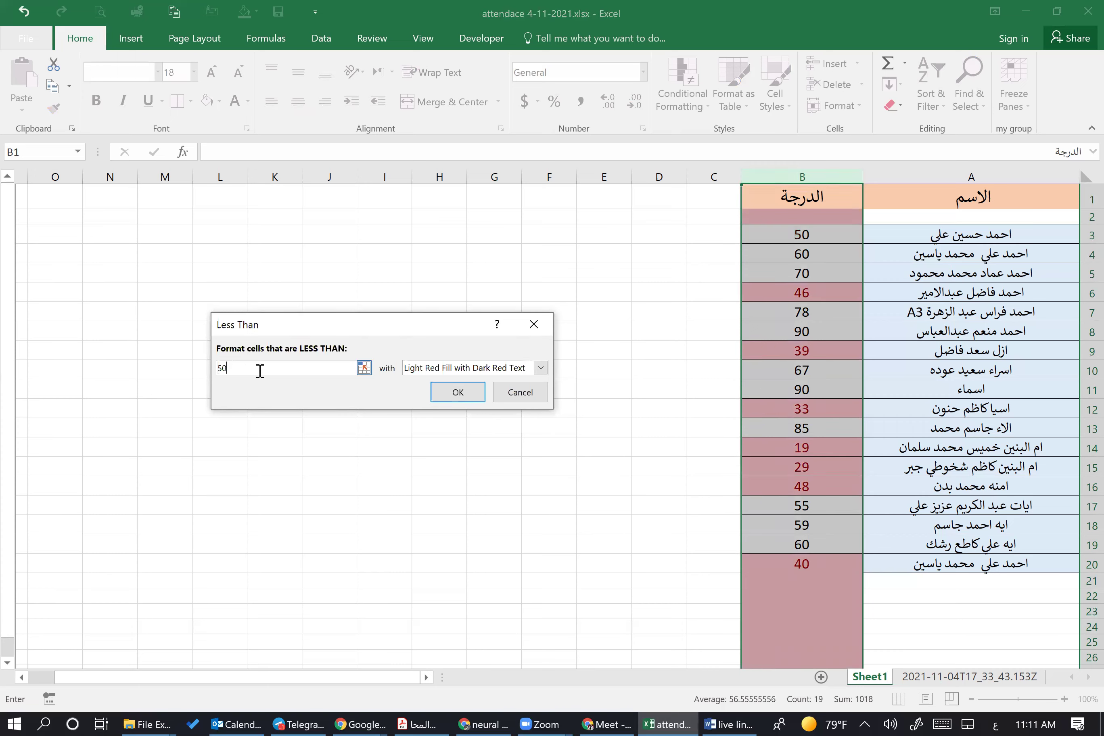
Give the Less Than rule a custom format with a light orange background fill, and apply it.
{"action": "left_click", "coordinate": [541, 368]}
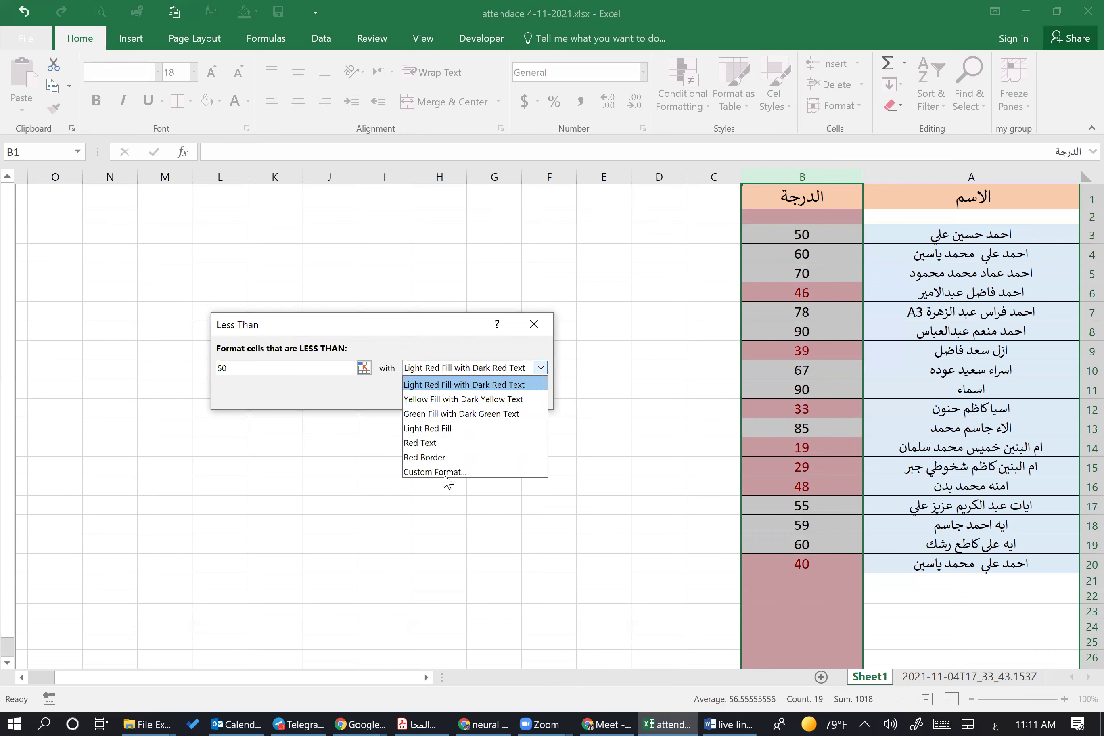
{"action": "key", "text": "Return"}
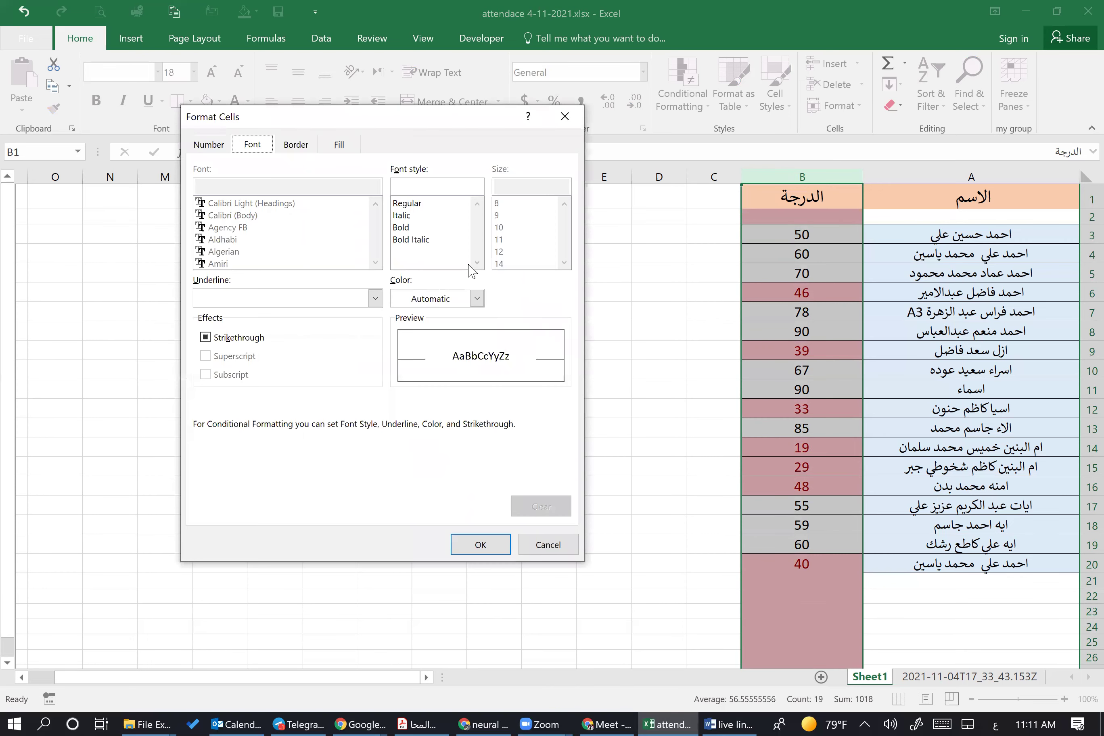
{"action": "left_click", "coordinate": [296, 146]}
{"action": "left_click", "coordinate": [223, 151]}
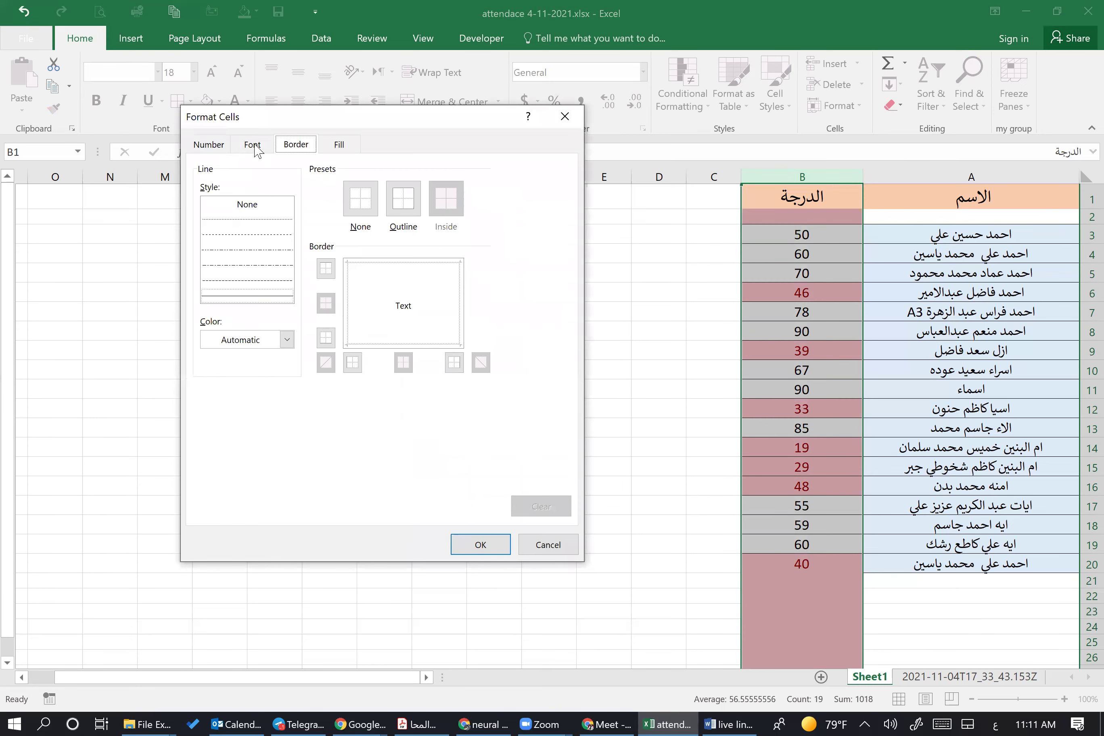
{"action": "left_click", "coordinate": [351, 148]}
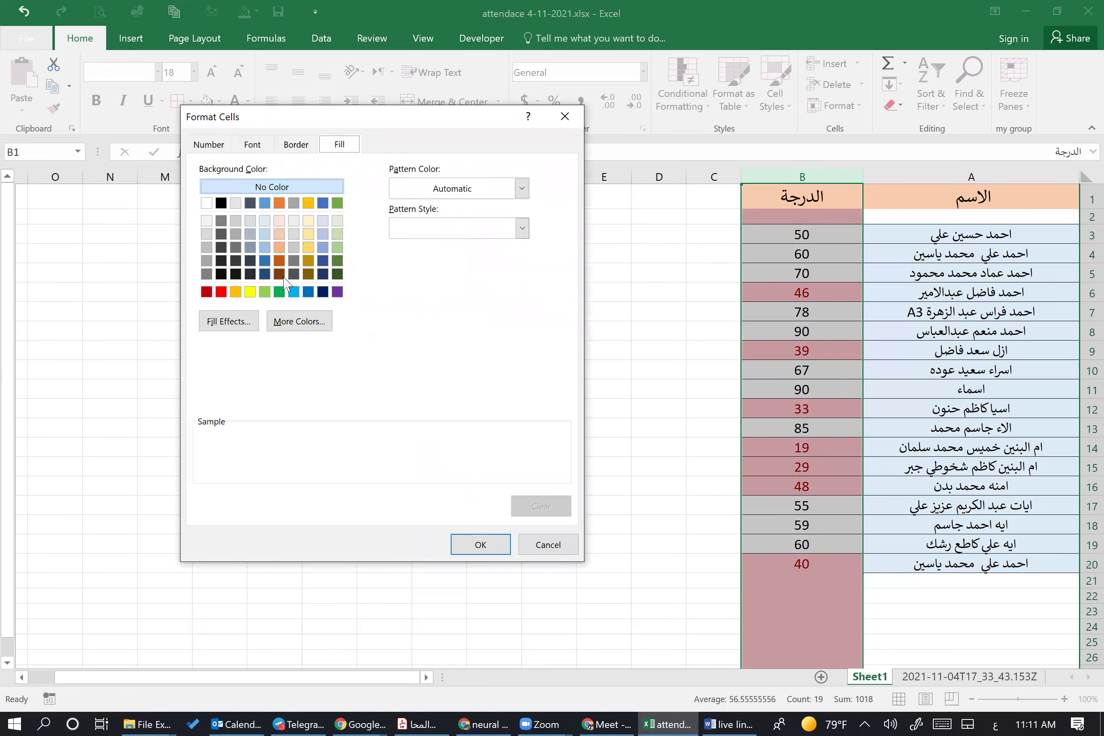
{"action": "left_click", "coordinate": [310, 248]}
{"action": "left_click", "coordinate": [222, 293]}
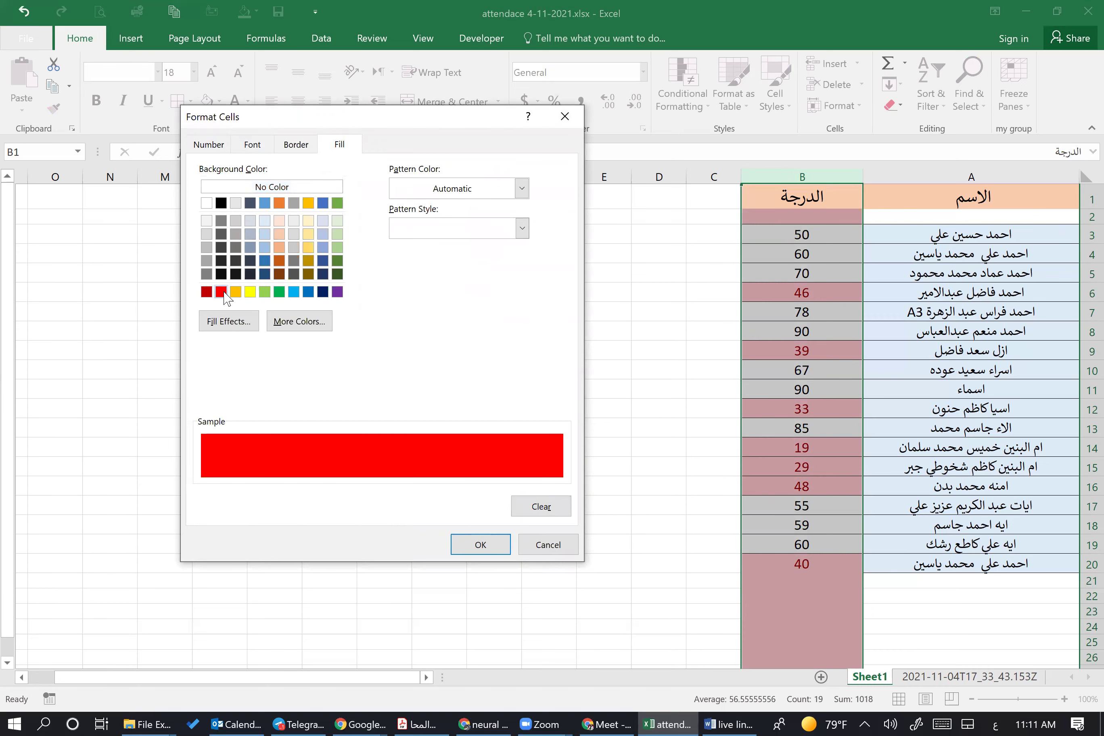
{"action": "left_click", "coordinate": [279, 235]}
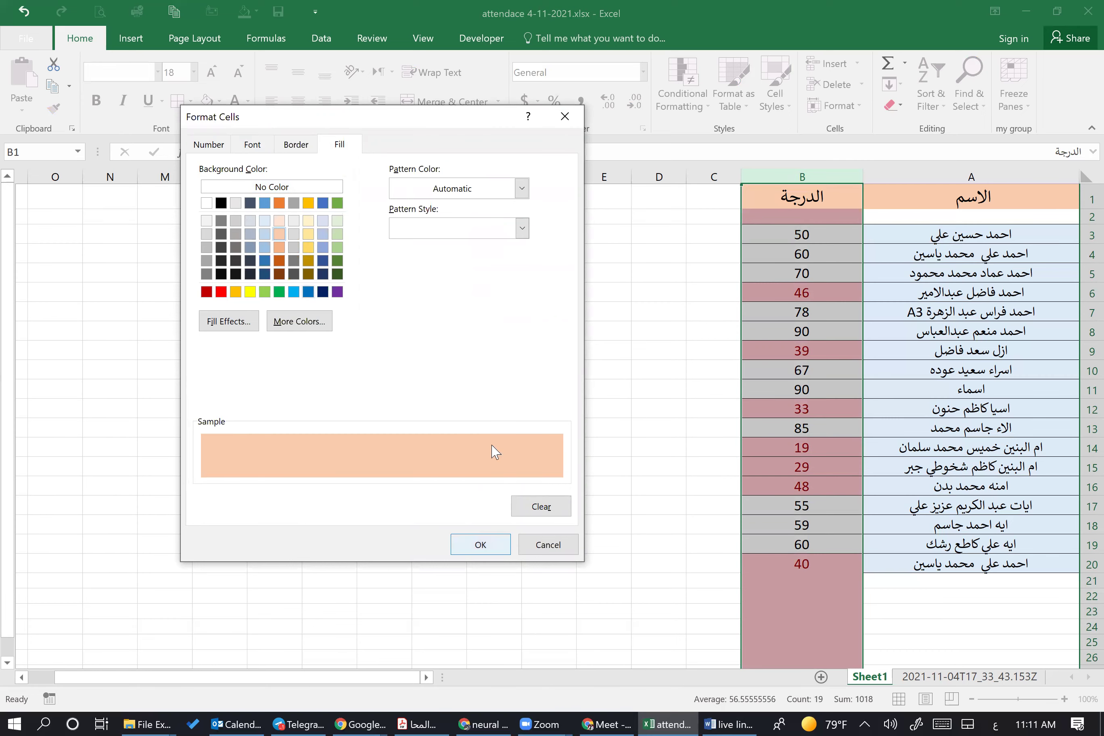
{"action": "key", "text": "Return"}
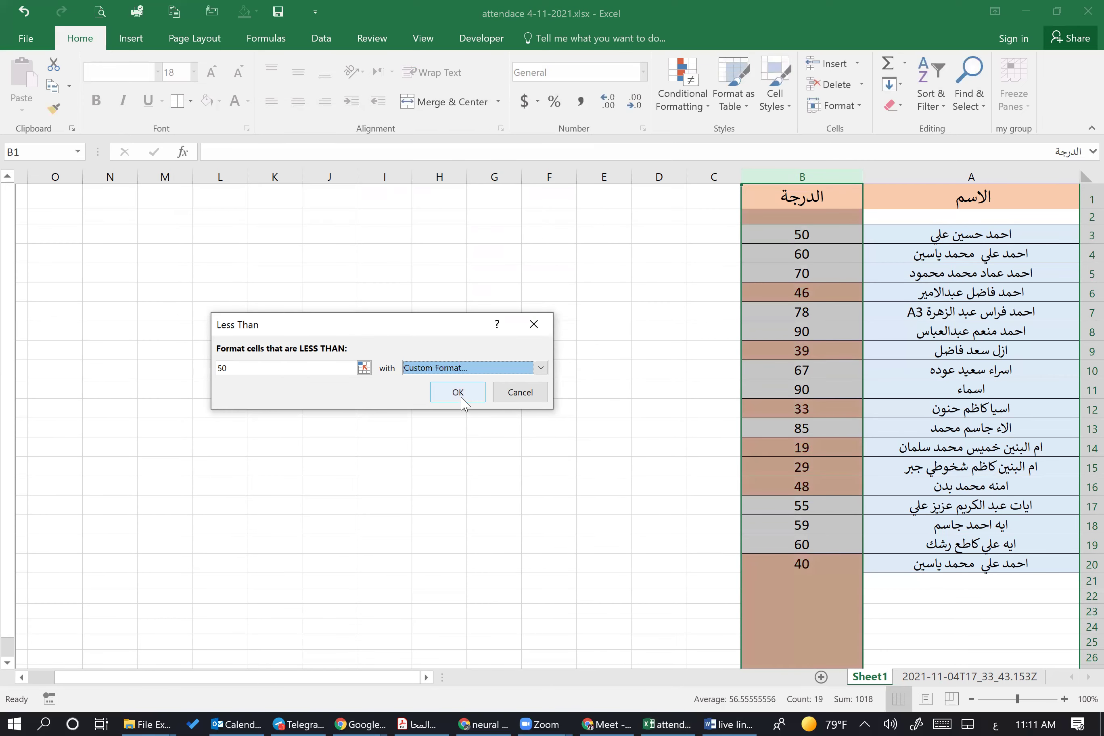
{"action": "key", "text": "Return"}
{"action": "left_click", "coordinate": [613, 446]}
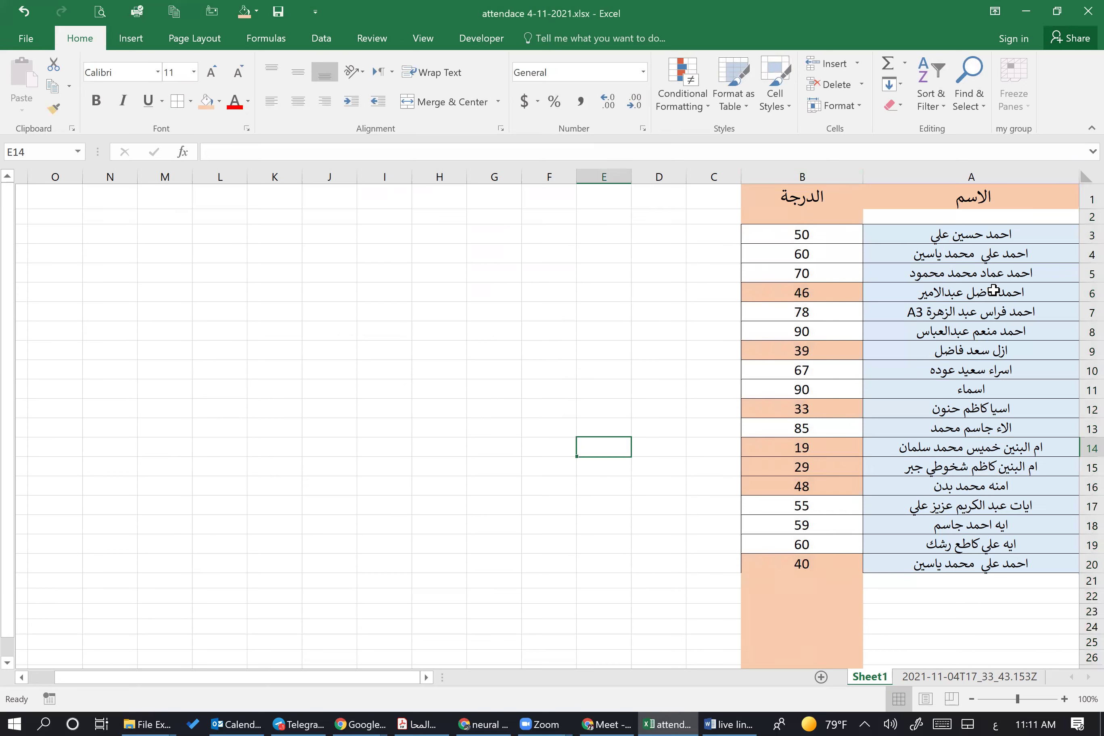
Examine the highlighted grades in column B from B6 down to the end of the list.
{"action": "left_click", "coordinate": [818, 292]}
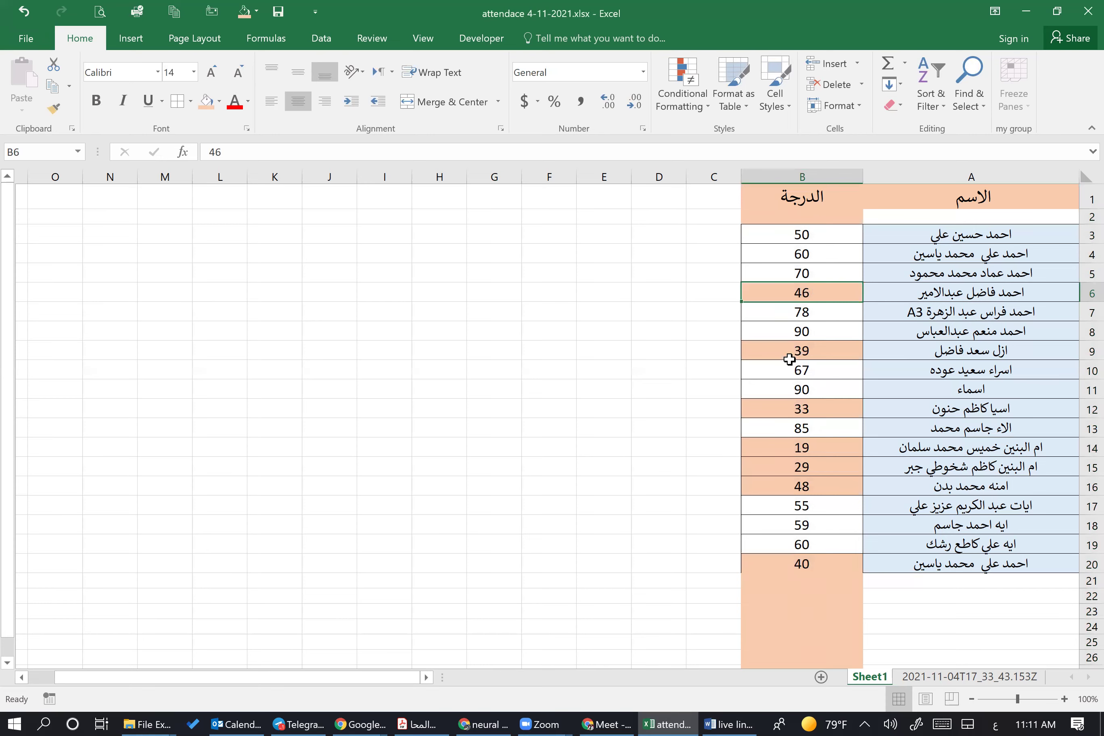
{"action": "left_click", "coordinate": [810, 355]}
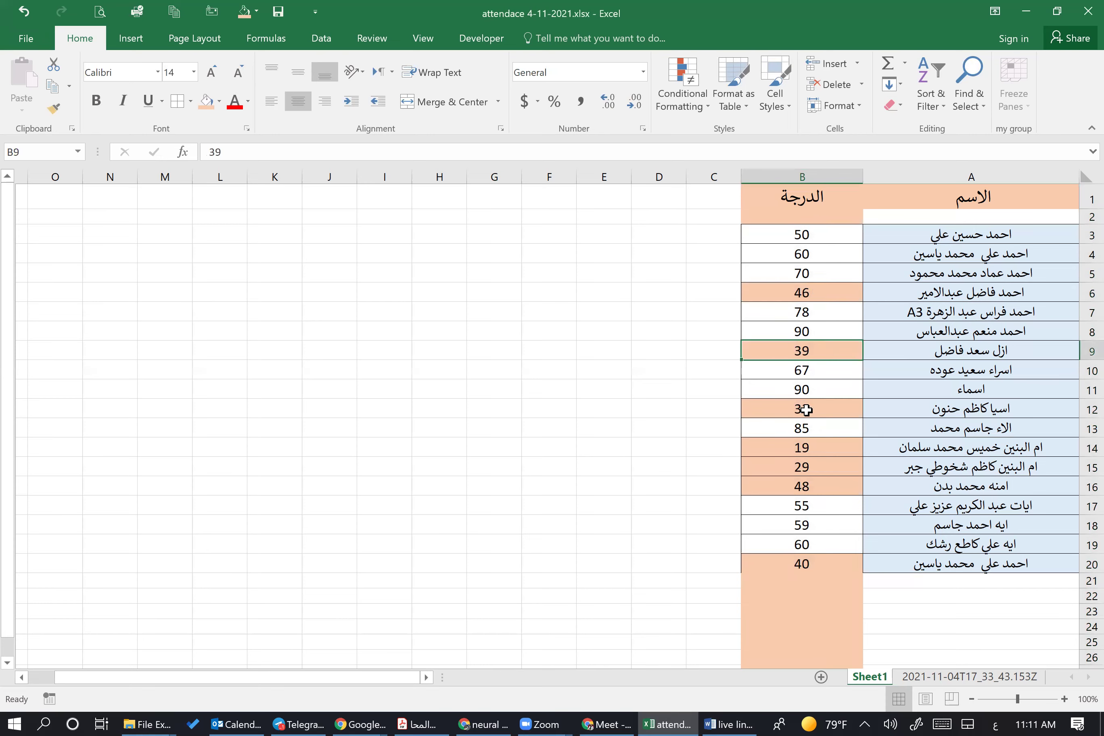
{"action": "left_click", "coordinate": [807, 410]}
{"action": "left_click", "coordinate": [815, 446]}
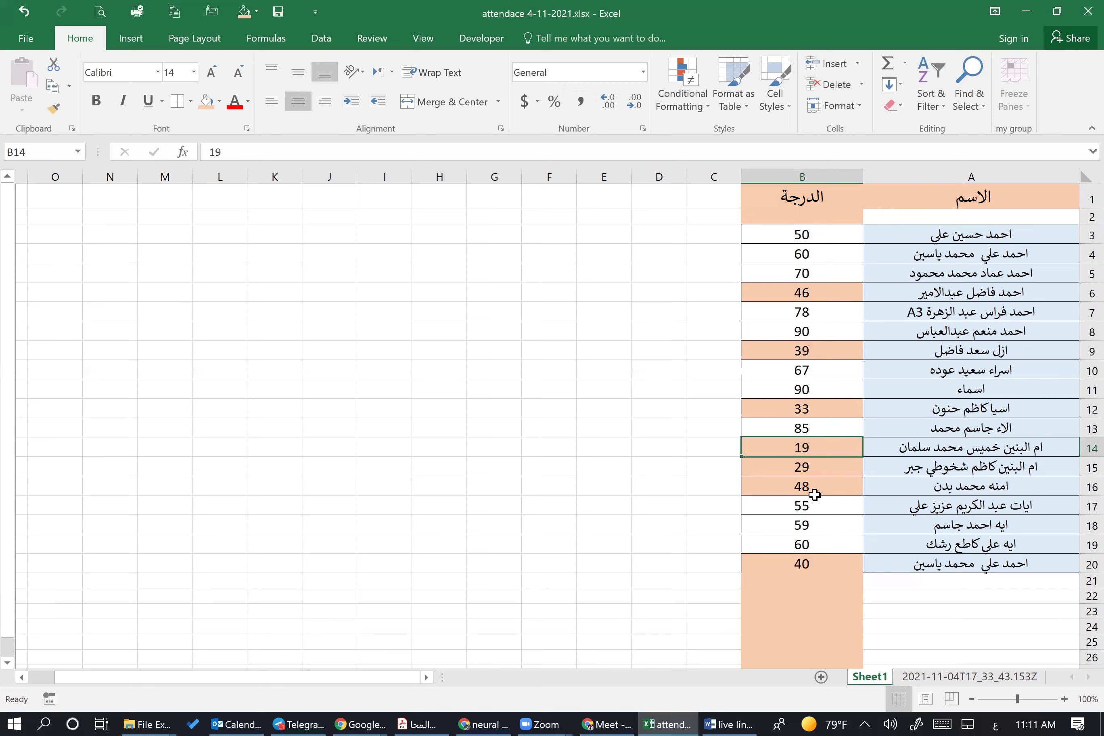
{"action": "left_click", "coordinate": [833, 488]}
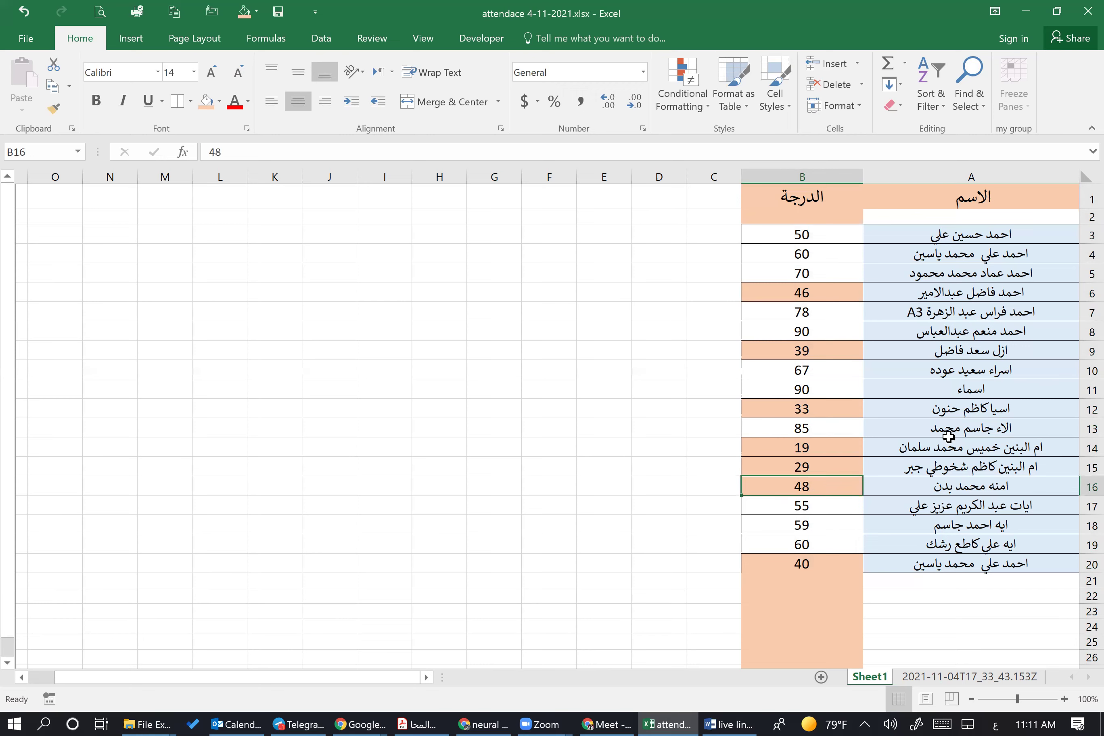
{"action": "key", "text": "Down"}
{"action": "key", "text": "Down"}
{"action": "key", "text": "Down"}
{"action": "key", "text": "Down"}
{"action": "key", "text": "Down"}
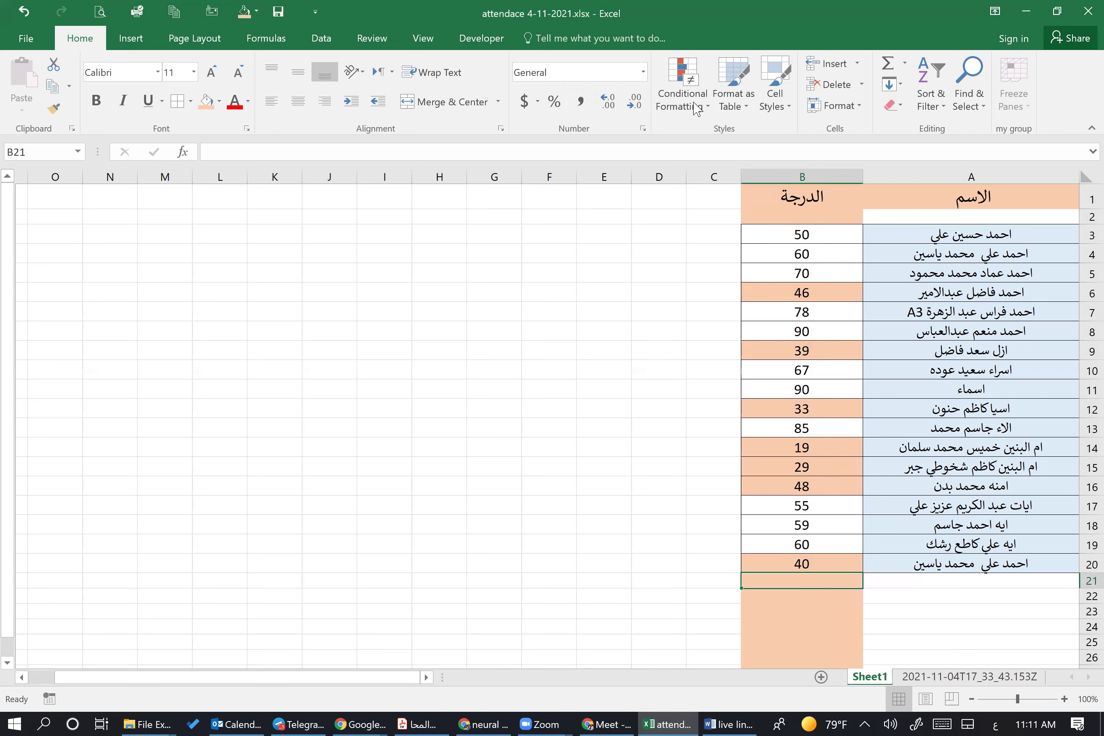
Select the whole of column B and minimize the Google Meet window covering the workbook.
{"action": "left_click", "coordinate": [791, 172]}
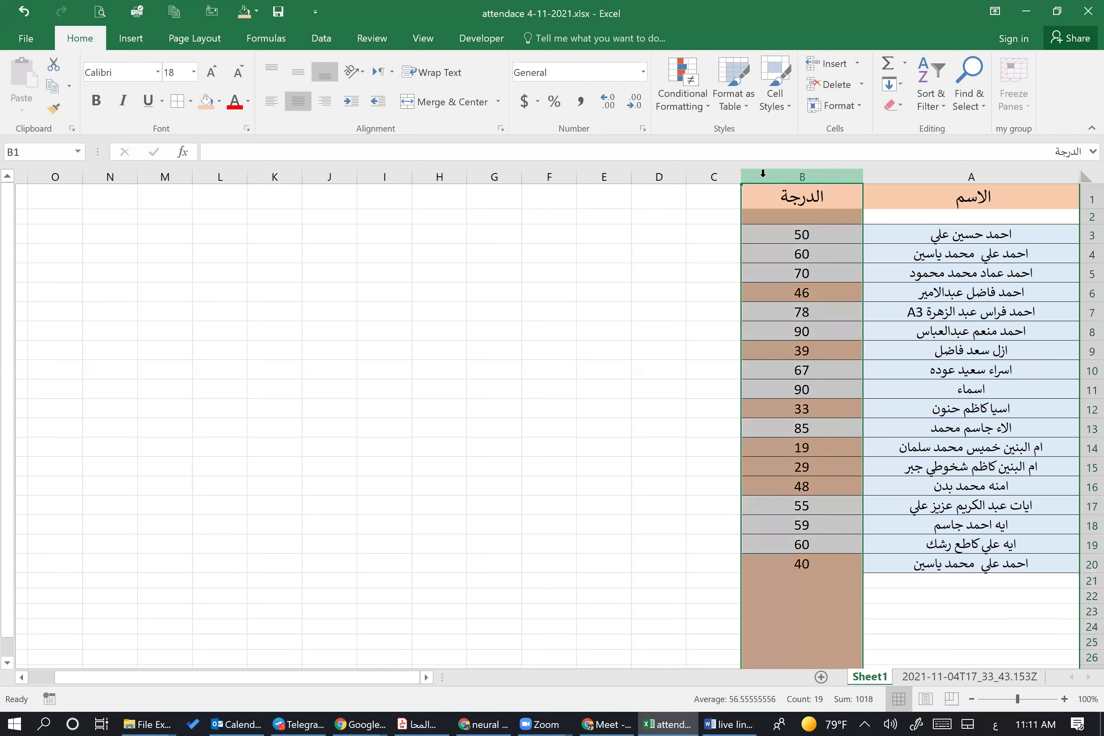
{"action": "left_click", "coordinate": [699, 107]}
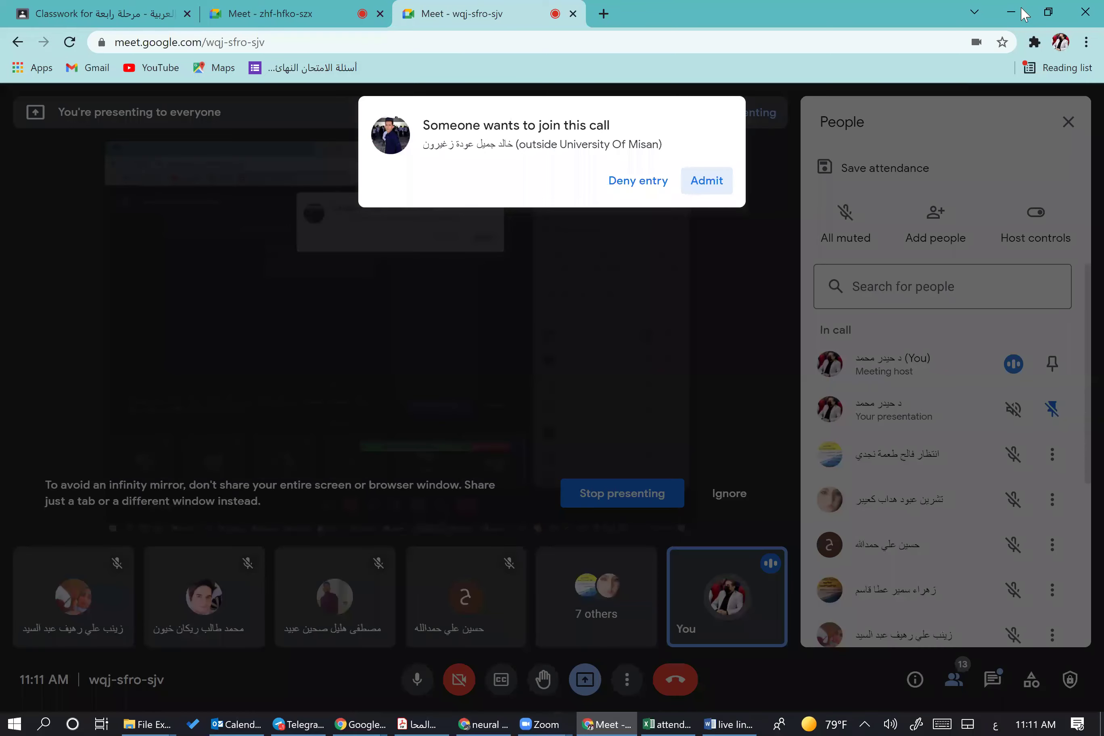
{"action": "left_click", "coordinate": [1024, 14]}
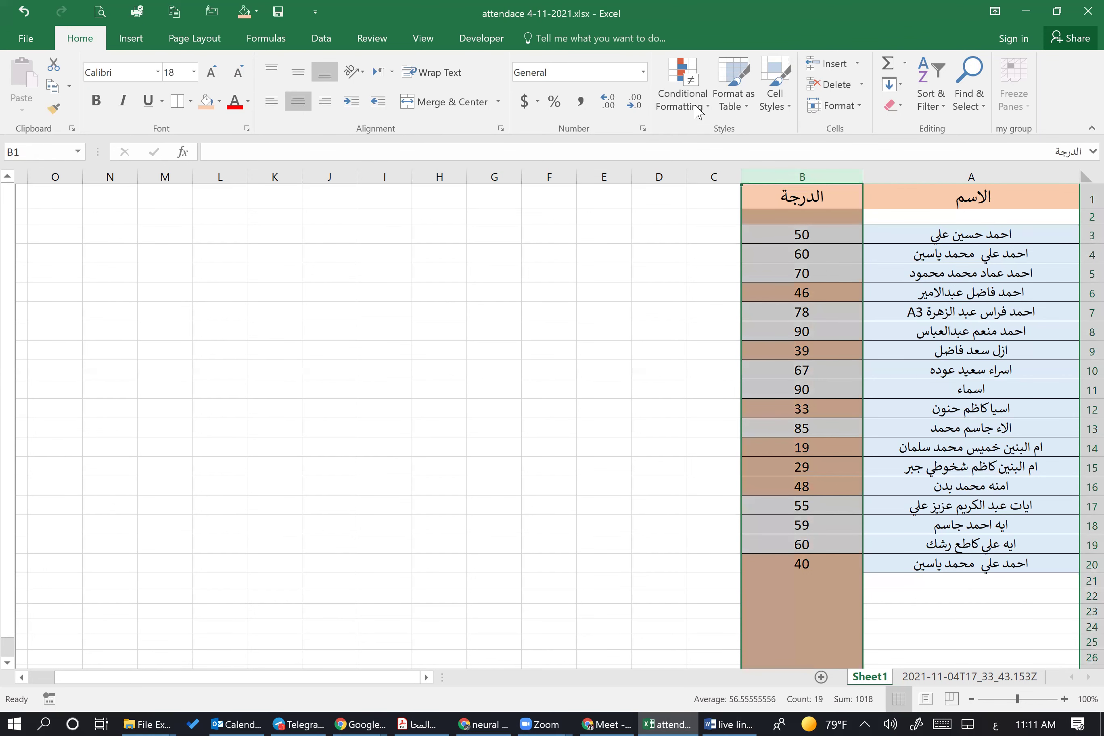
Highlight grades greater than 80 in column B with Light Red Fill with Dark Red Text, and check the highlighted cells B8, B11 and B13.
{"action": "left_click", "coordinate": [698, 113]}
{"action": "mouse_move", "coordinate": [791, 140]}
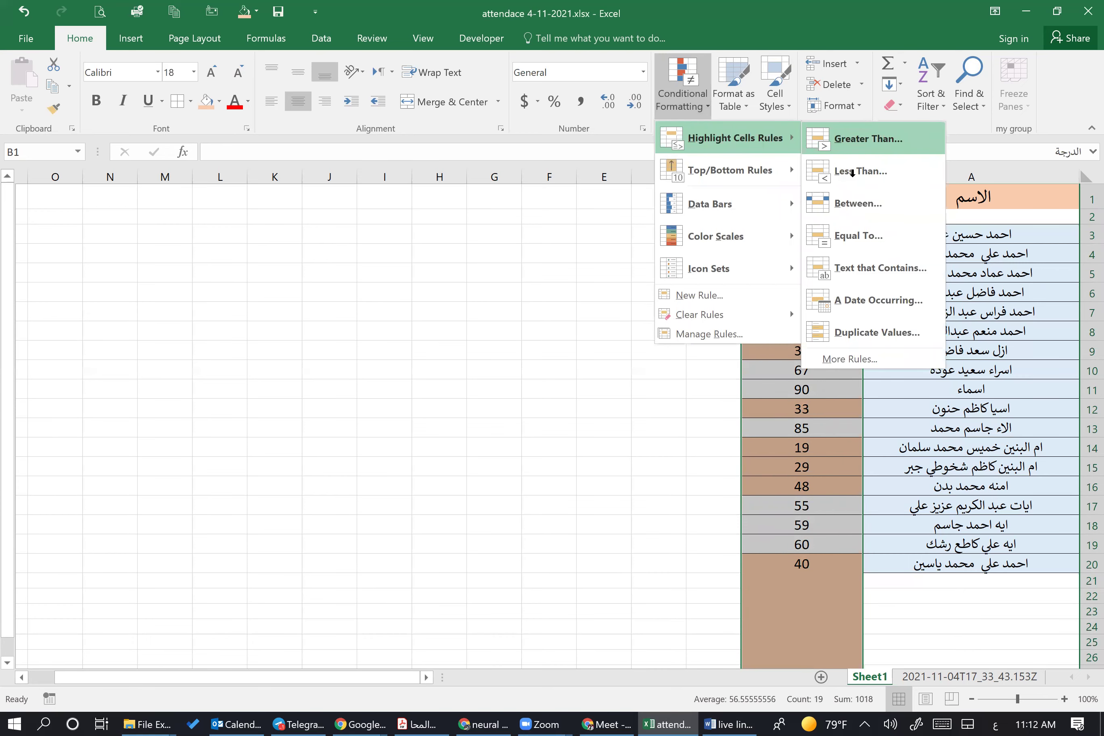
{"action": "left_click", "coordinate": [857, 145]}
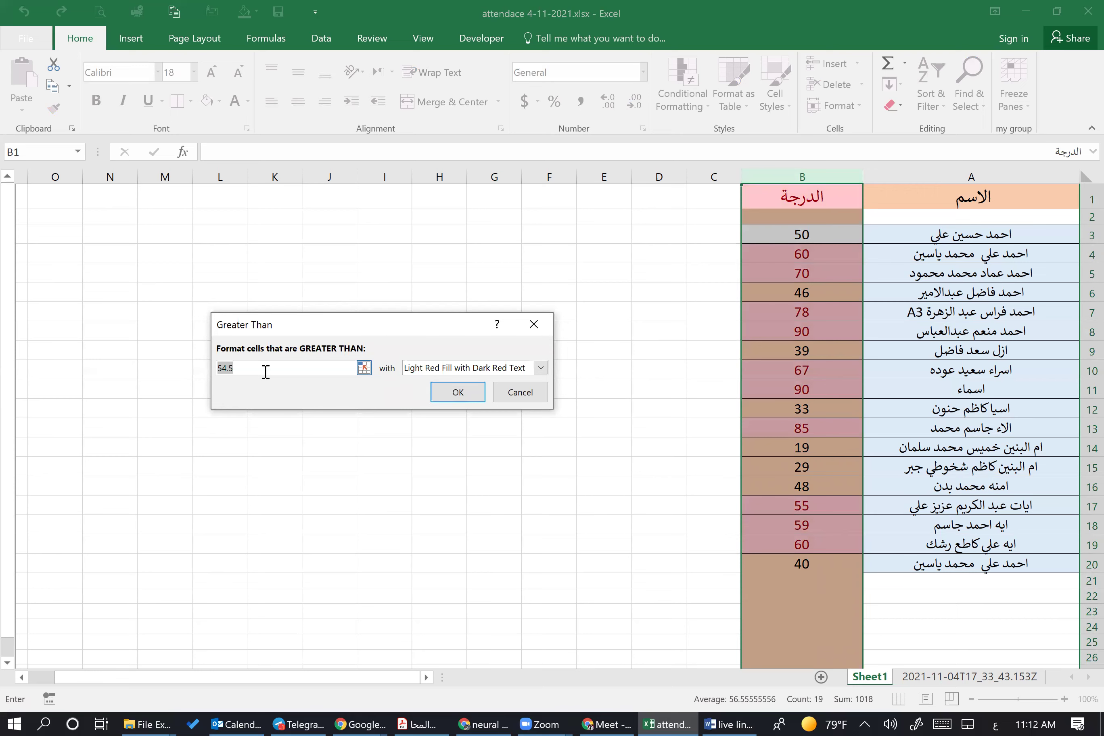
{"action": "type", "text": "80"}
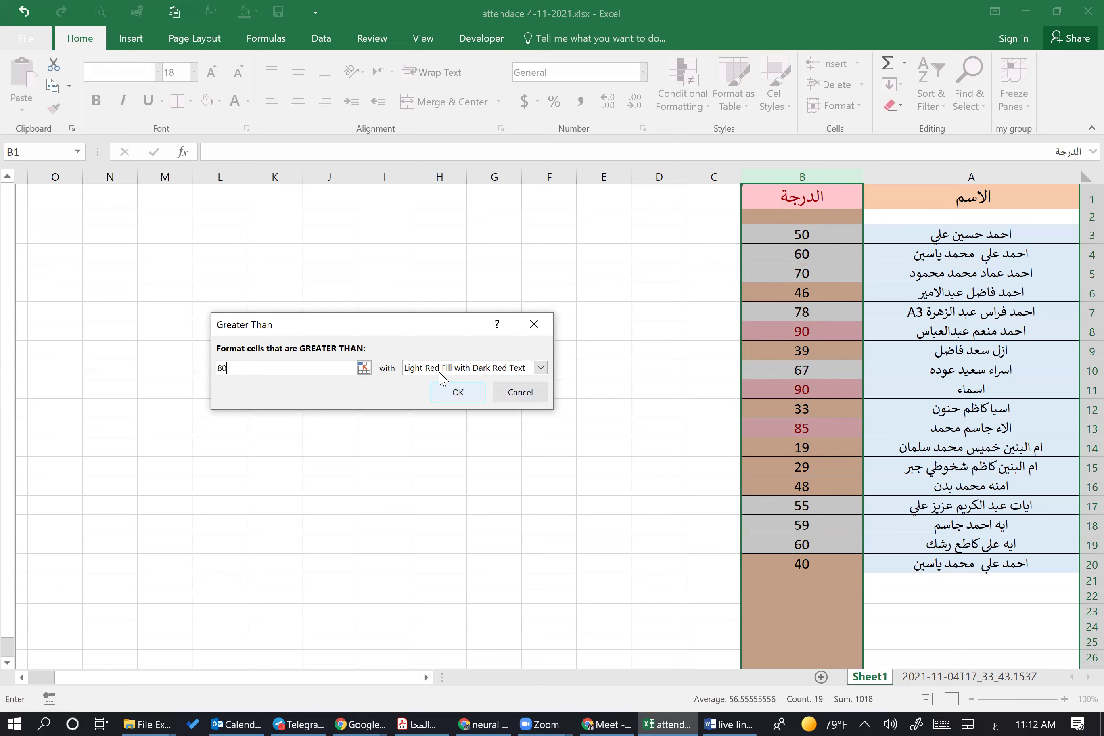
{"action": "left_click", "coordinate": [458, 392]}
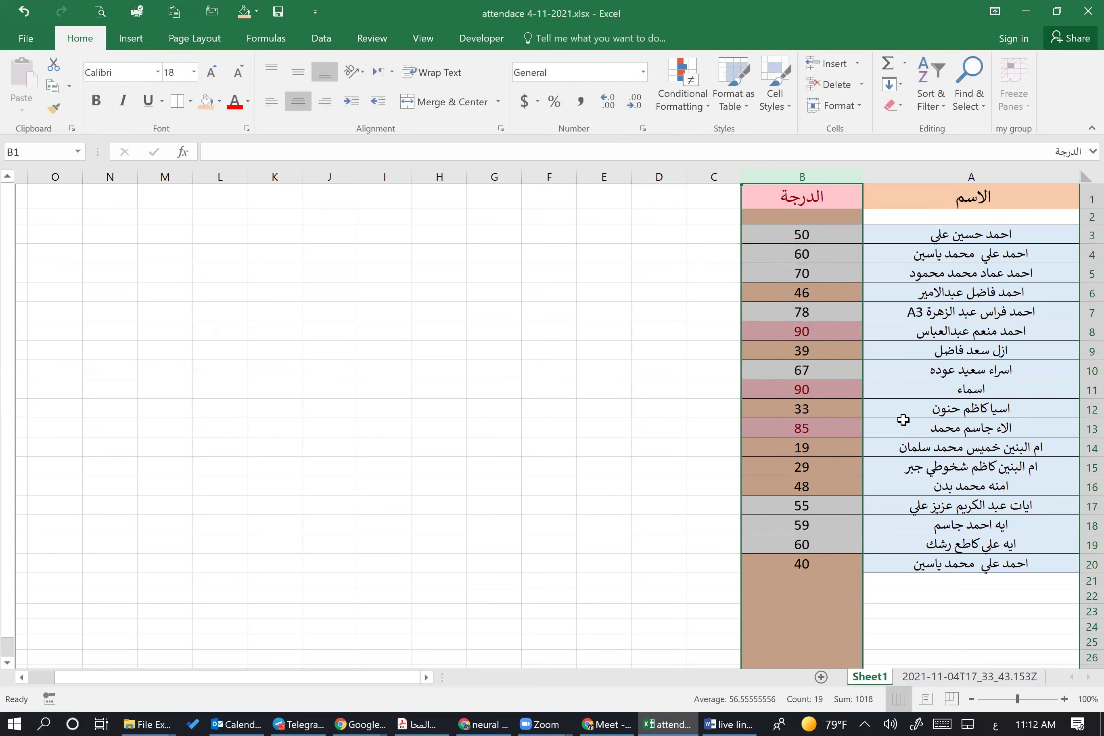
{"action": "left_click", "coordinate": [549, 446]}
{"action": "left_click", "coordinate": [817, 334]}
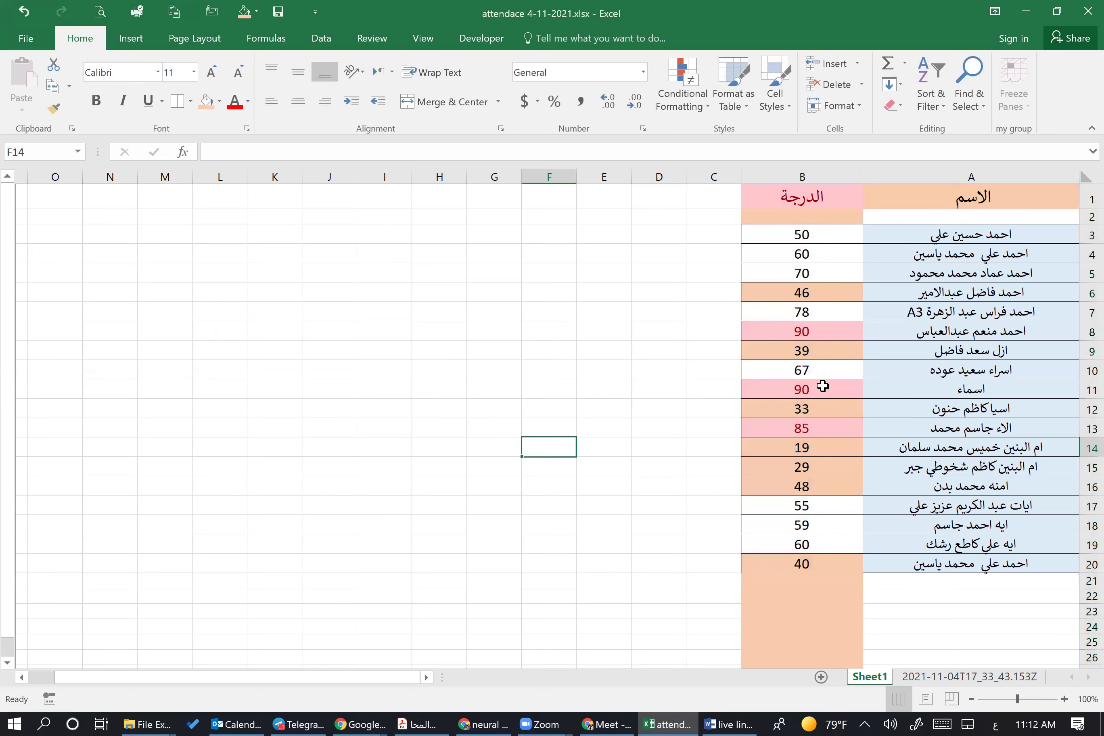
{"action": "left_click", "coordinate": [823, 396]}
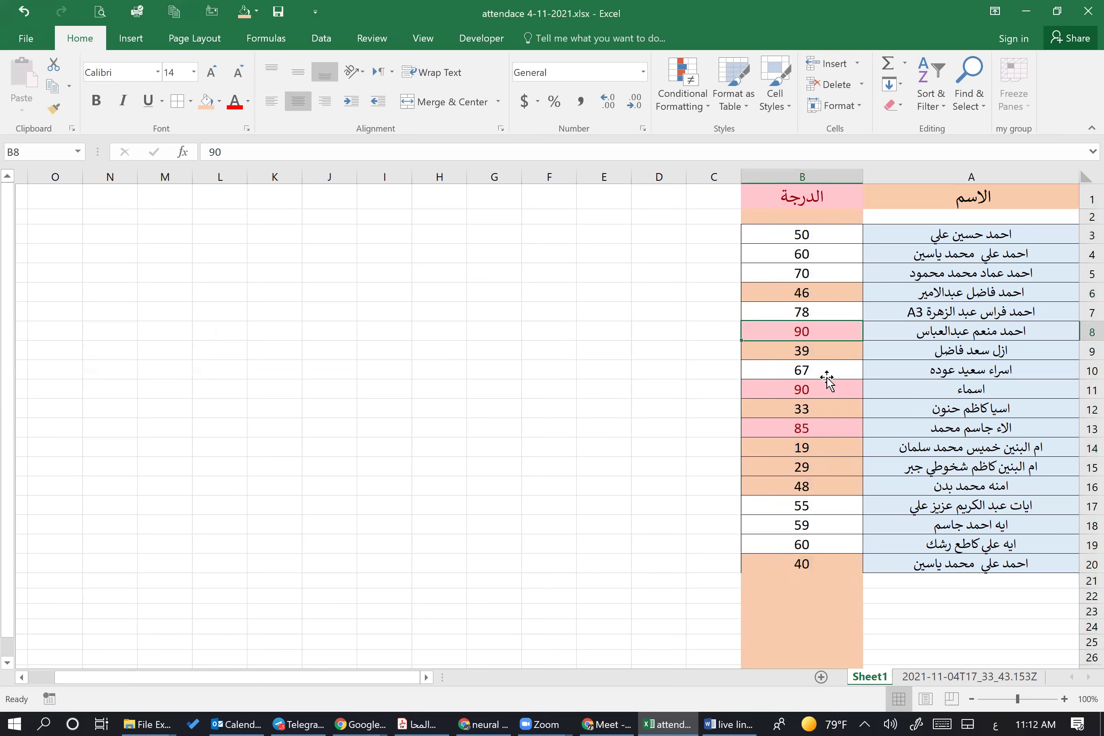
{"action": "left_click", "coordinate": [825, 428]}
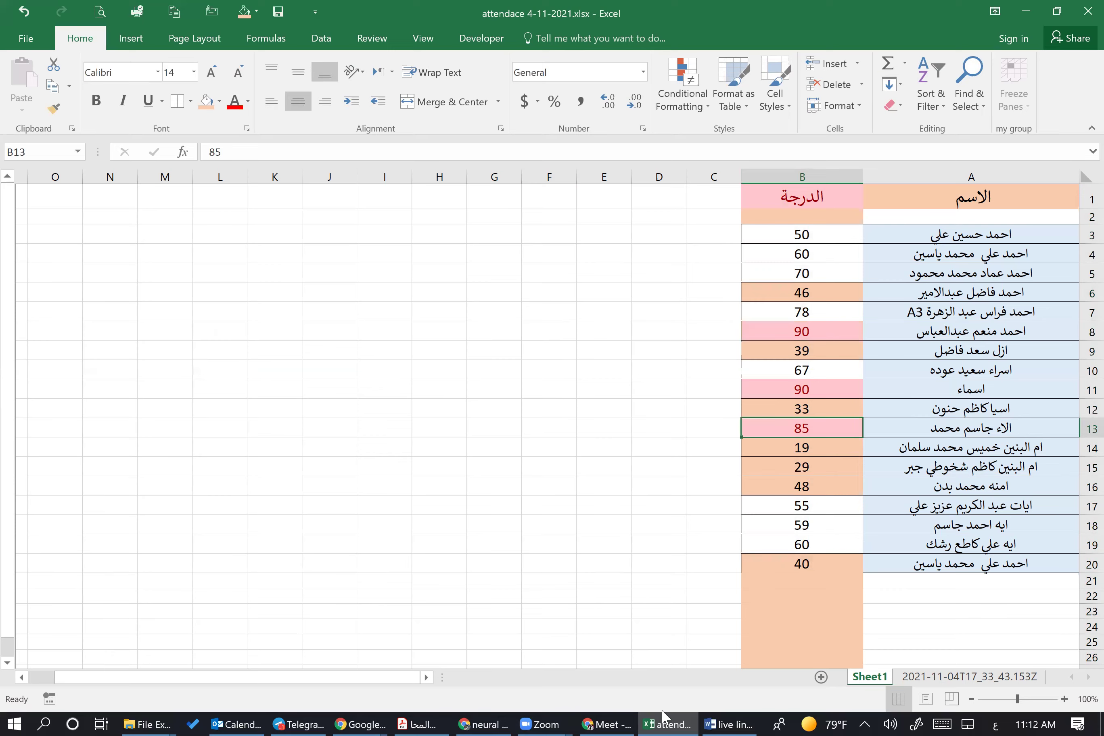
Switch to Google Meet, admit the participant waiting to join the call, and return to the Excel workbook.
{"action": "key", "text": "alt+Tab"}
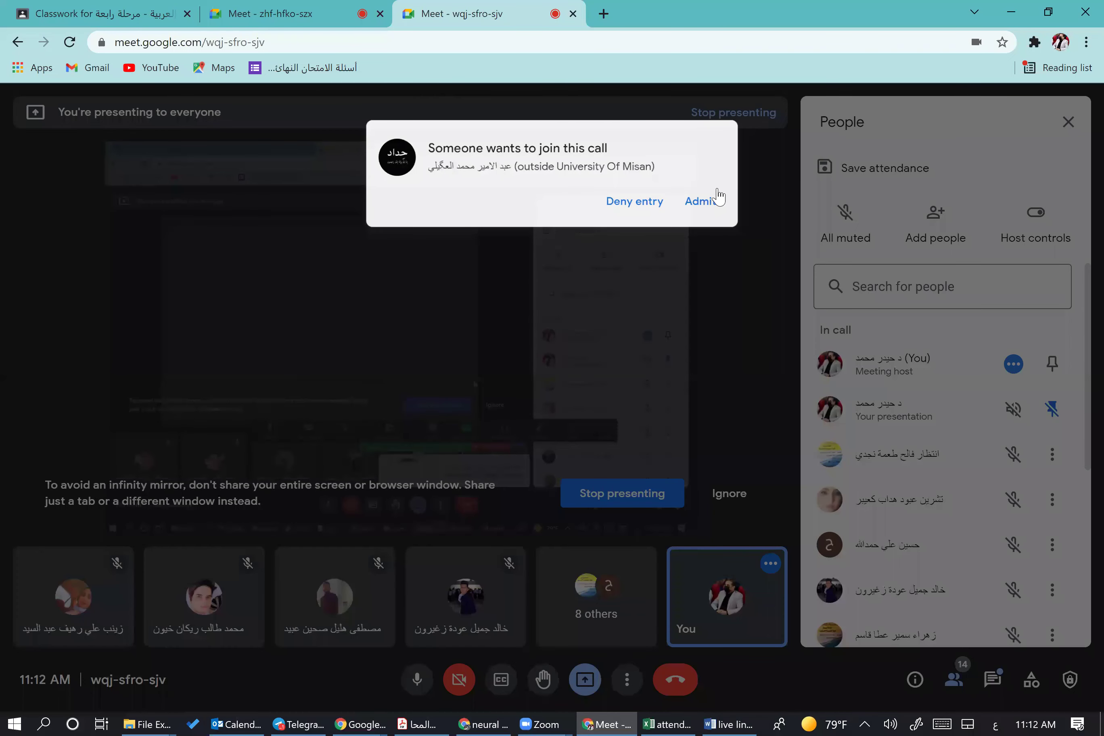
{"action": "left_click", "coordinate": [708, 197]}
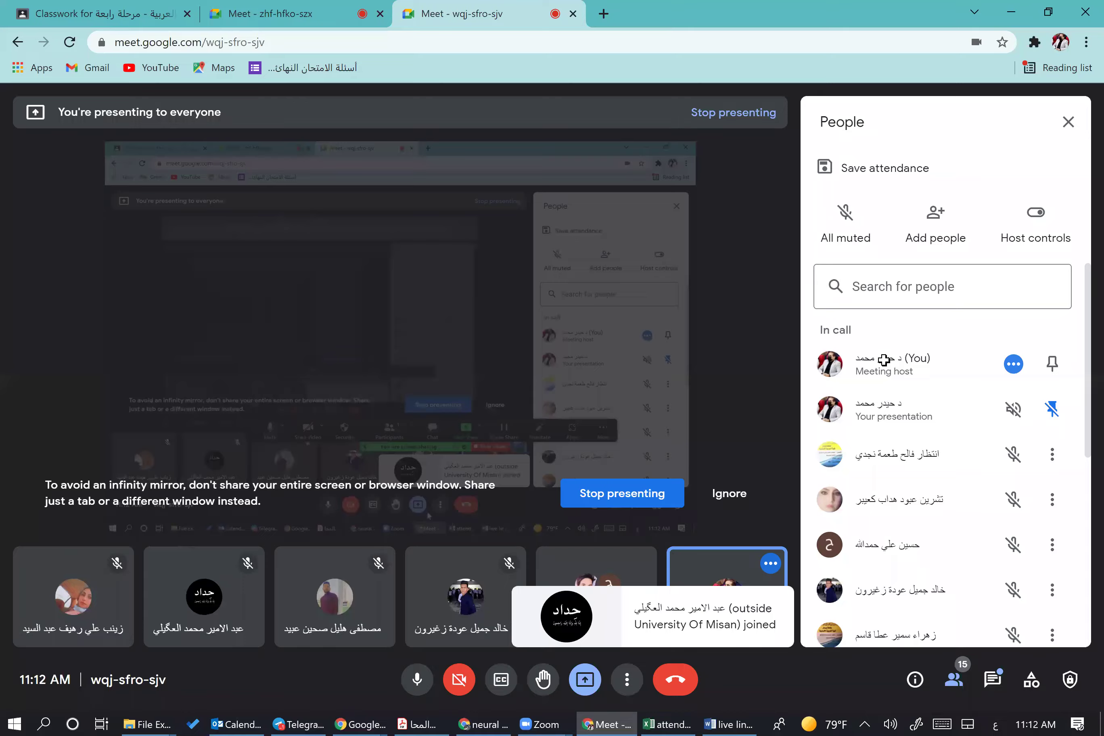
{"action": "left_click", "coordinate": [667, 724]}
{"action": "key", "text": "Up"}
{"action": "key", "text": "Up"}
{"action": "key", "text": "Up"}
{"action": "key", "text": "Up"}
{"action": "key", "text": "Right"}
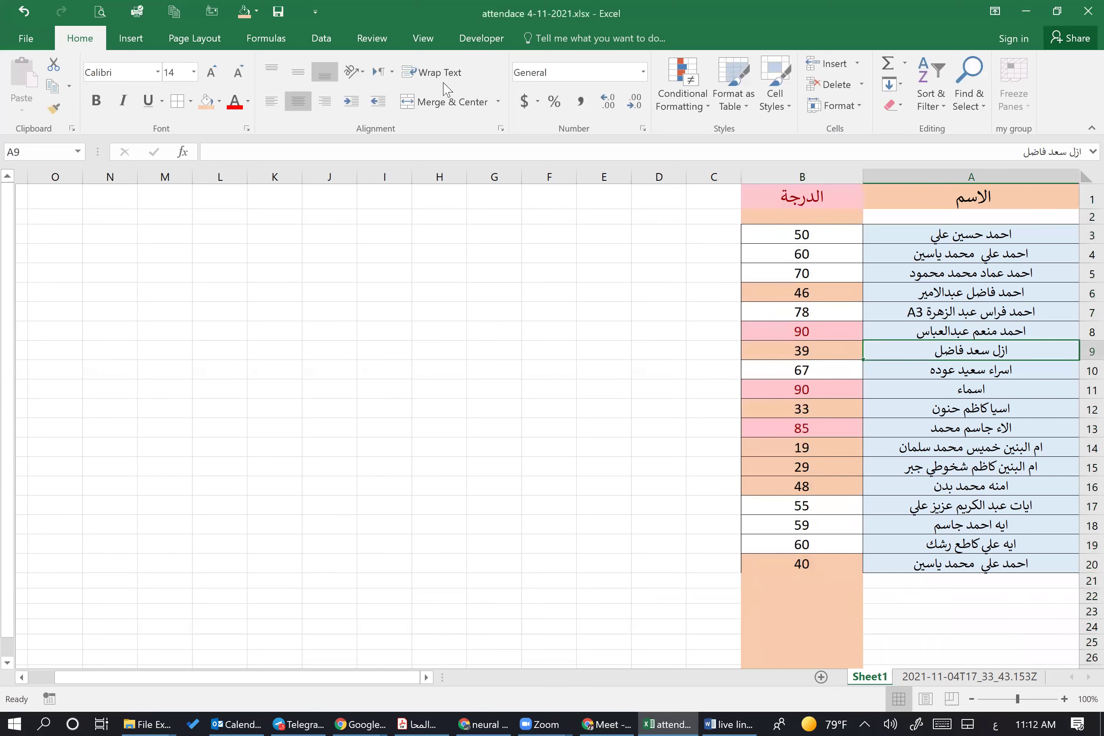